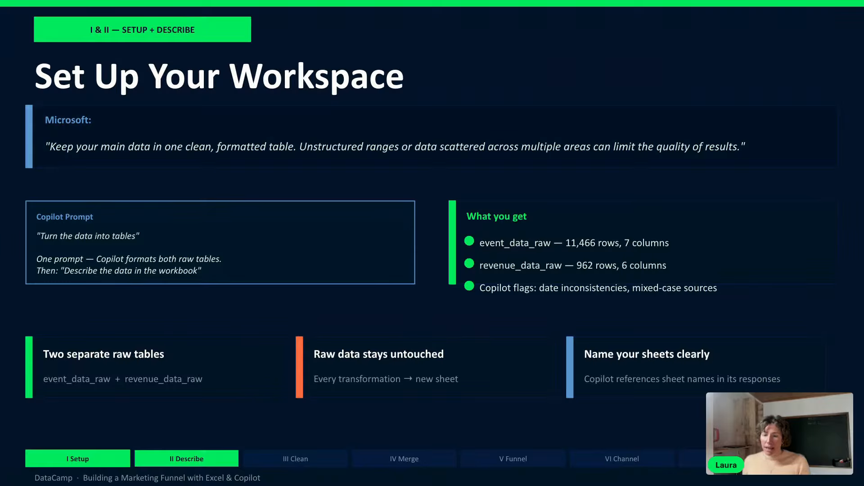
Step: Switch to the Excel marketing funnel workbook and look over the raw data on the Revenue_data_raw and event_data_raw sheets
key(ctrl+Right)
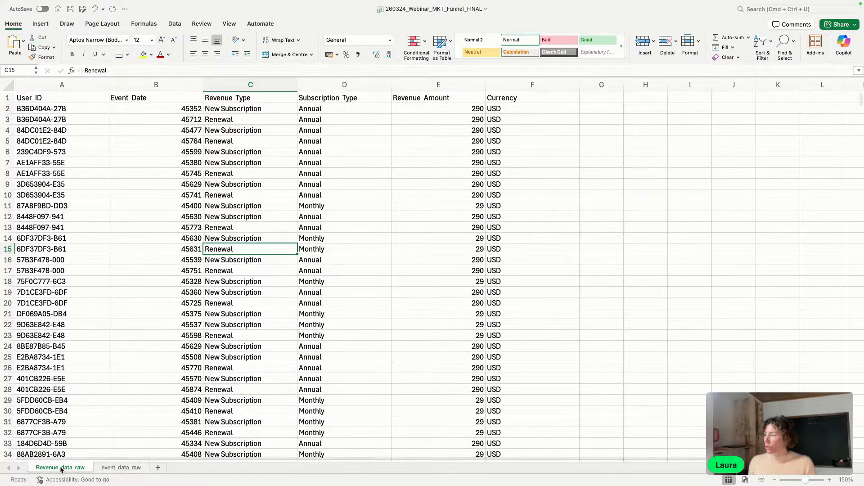
click(123, 468)
click(70, 469)
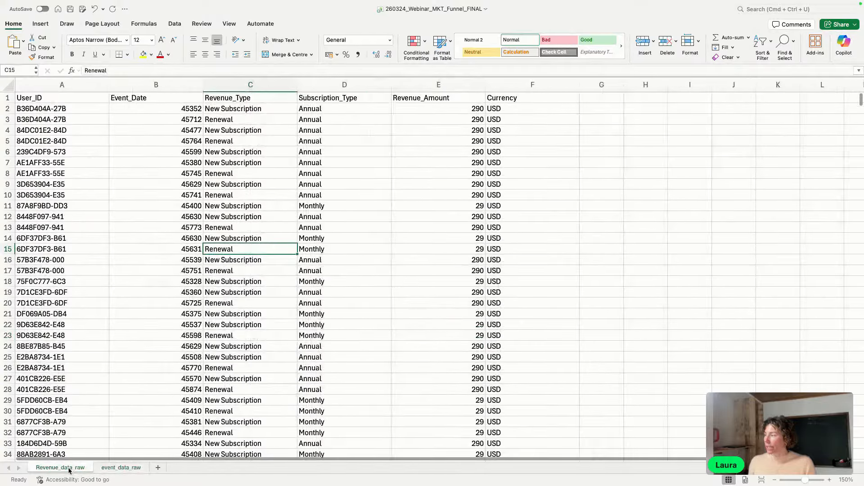
click(126, 465)
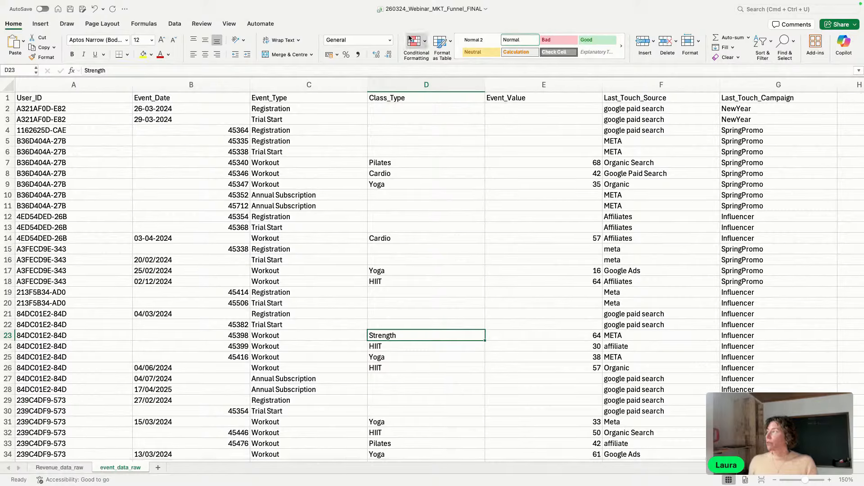
Step: Open Copilot beside the event data, leave its editing mode, and select Edit with Copilot again to allow direct workbook edits
click(844, 45)
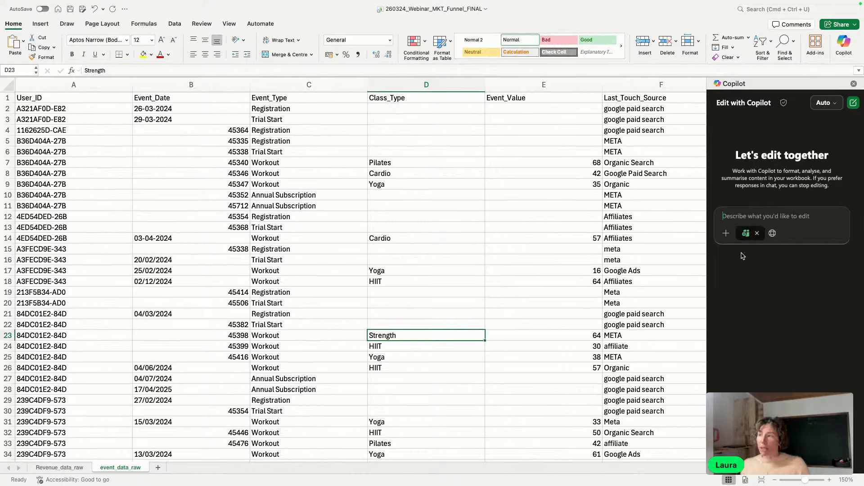
click(757, 234)
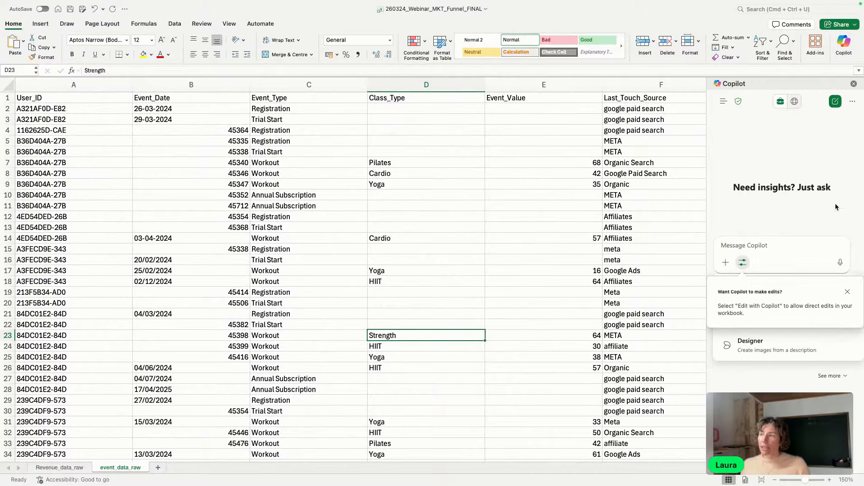
click(848, 292)
click(742, 262)
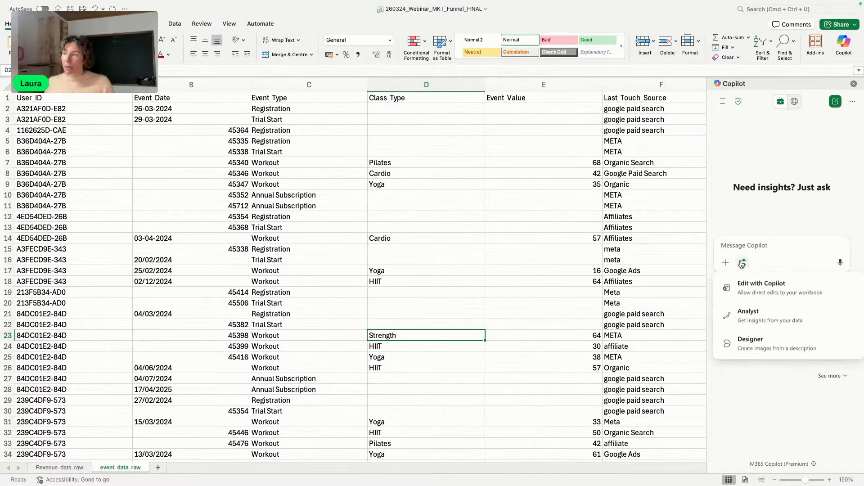
click(761, 282)
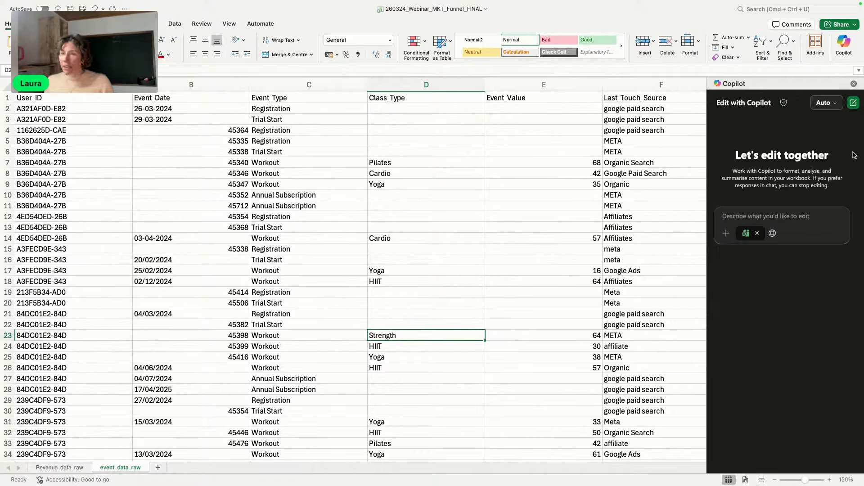
Step: Send Copilot the prompt "Turn the data into tables" and save the workbook before it continues
key(super+Tab)
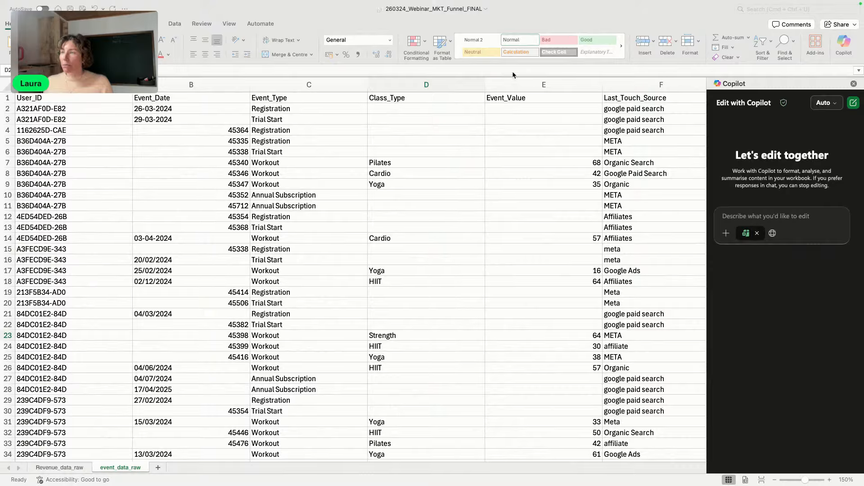
click(739, 217)
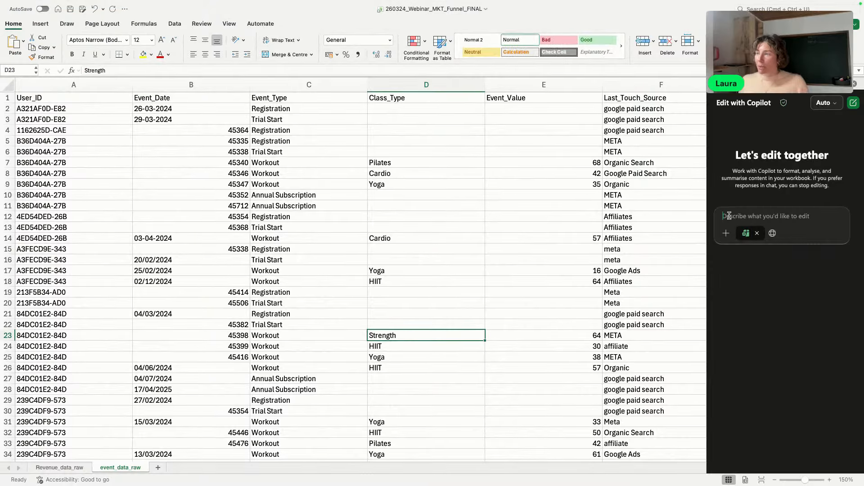
text(Turn the data into tables)
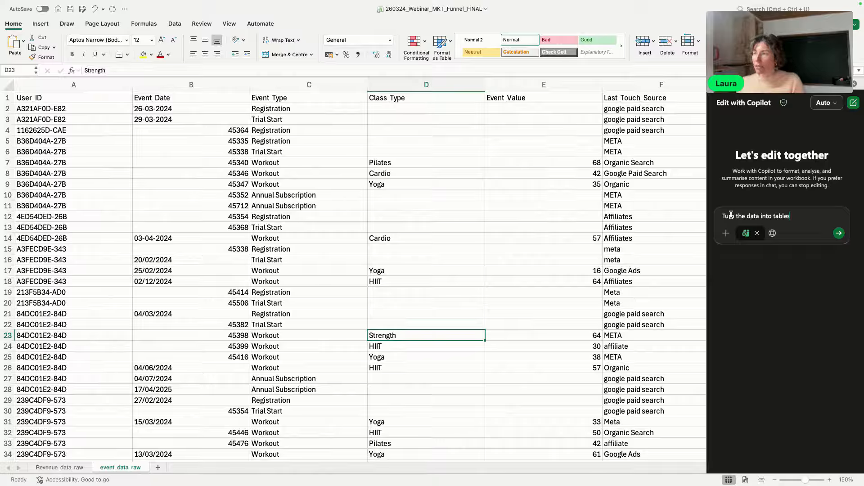
key(Return)
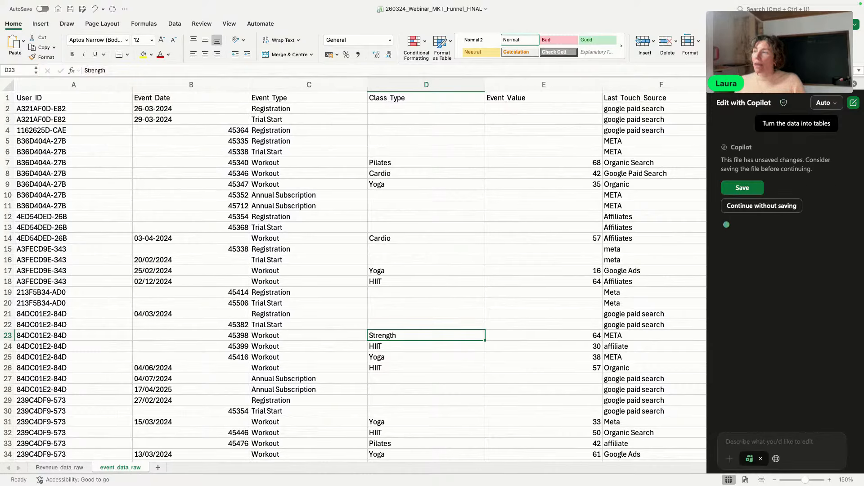
click(737, 187)
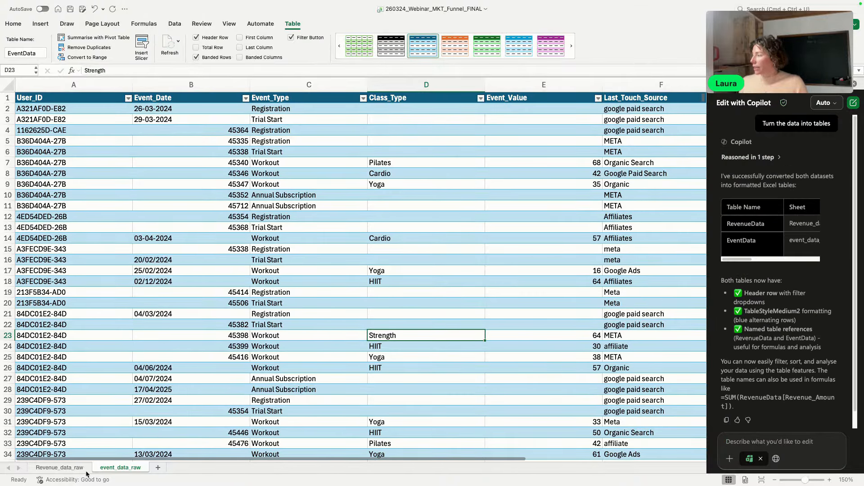
Step: Check the table formatting on the Revenue_data_raw and event_data_raw sheets and read Copilot's conversion summary
click(56, 468)
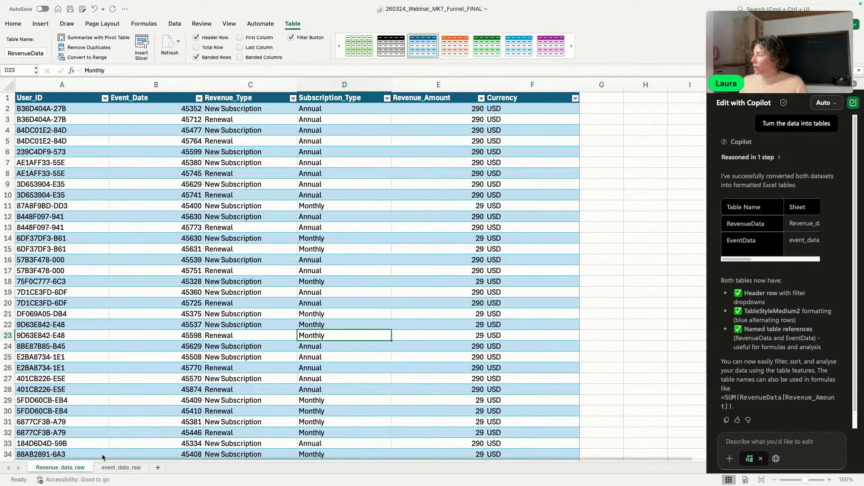
click(121, 468)
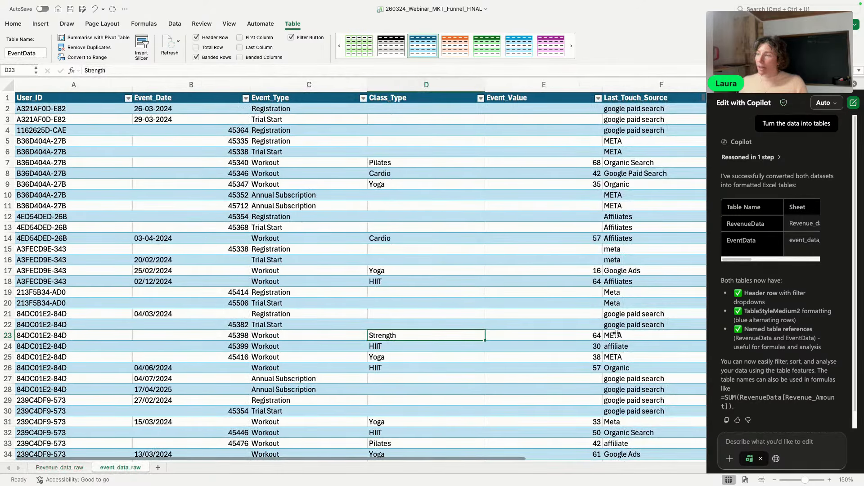
scroll(771, 347, down, 1)
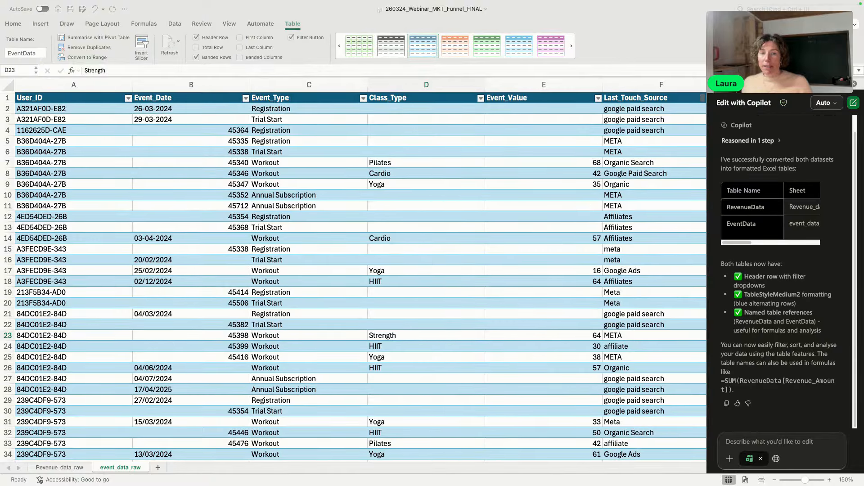
Step: Send Copilot the prompt "Describe the data in the workbook" and widen the Copilot pane for reading
click(744, 444)
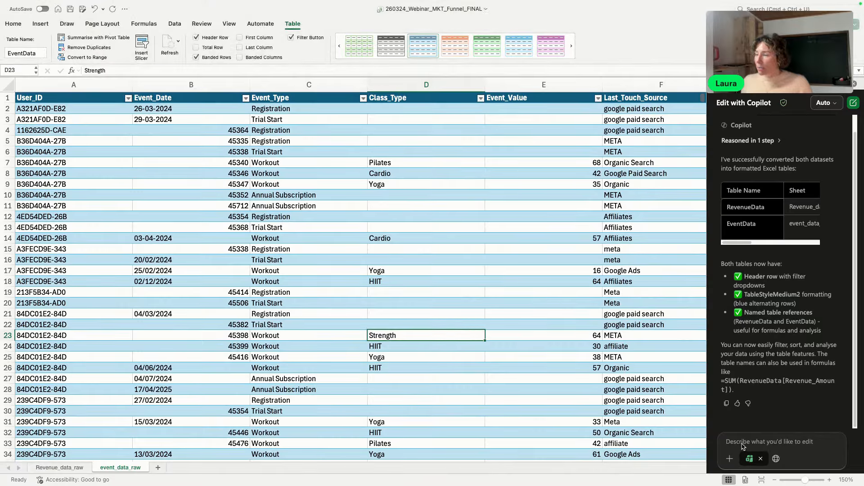
text(Describe the data in the workbook)
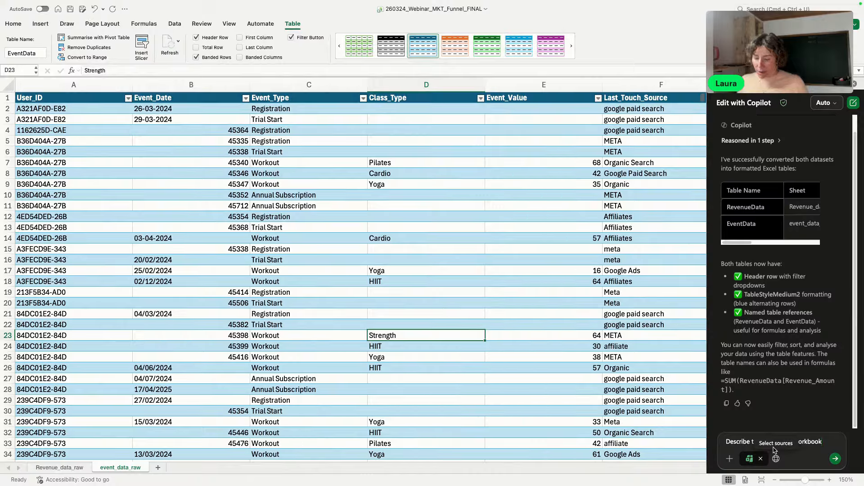
key(Return)
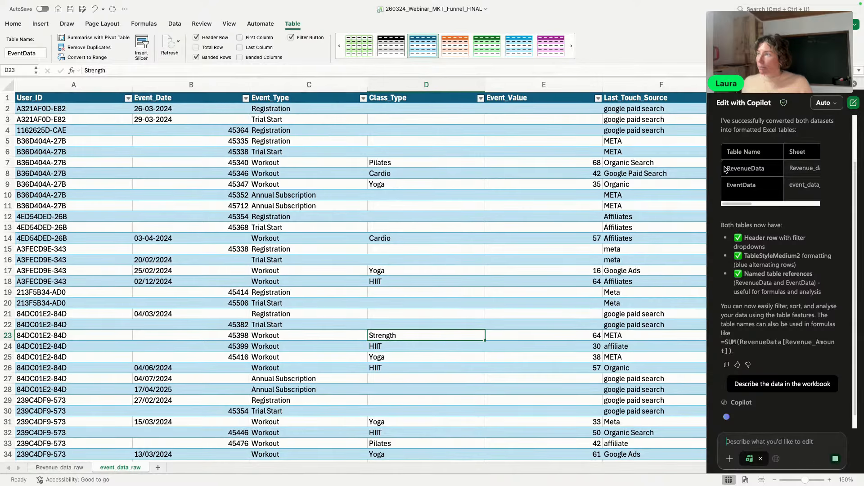
drag(705, 84, 665, 85)
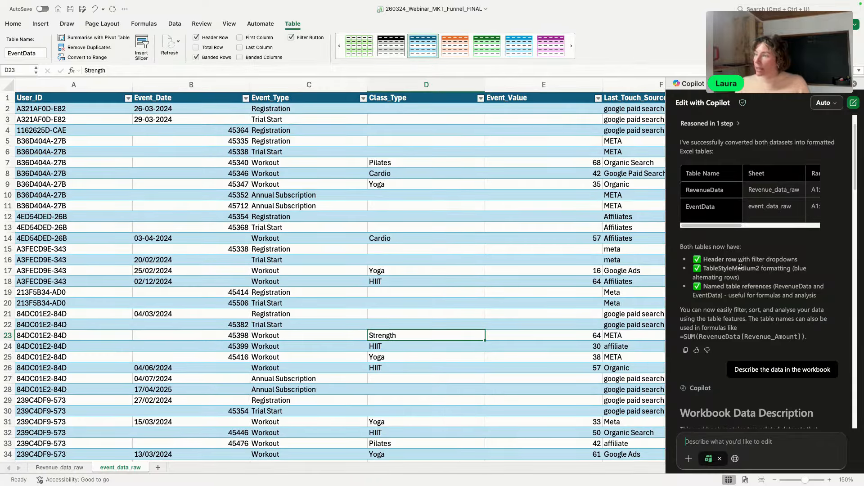
Step: Read Copilot's workbook description, covering the attributes and columns of the RevenueData and EventData tables
scroll(749, 384, down, 1)
scroll(749, 384, down, 4)
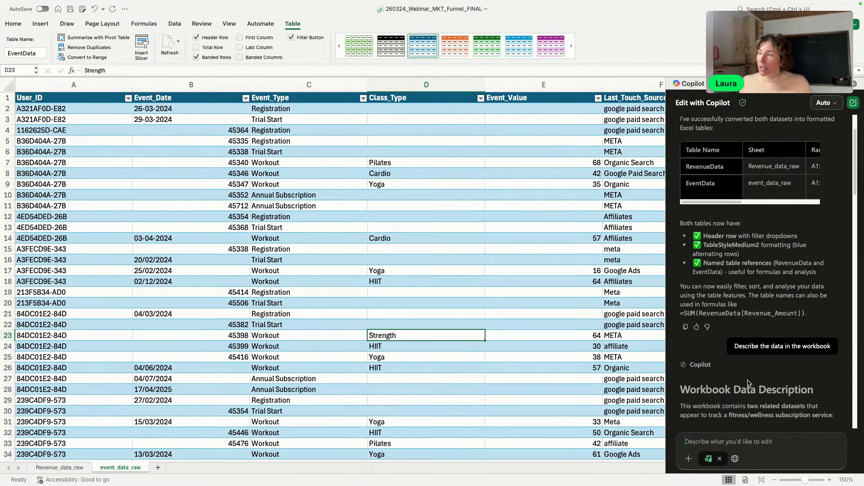
scroll(748, 383, down, 5)
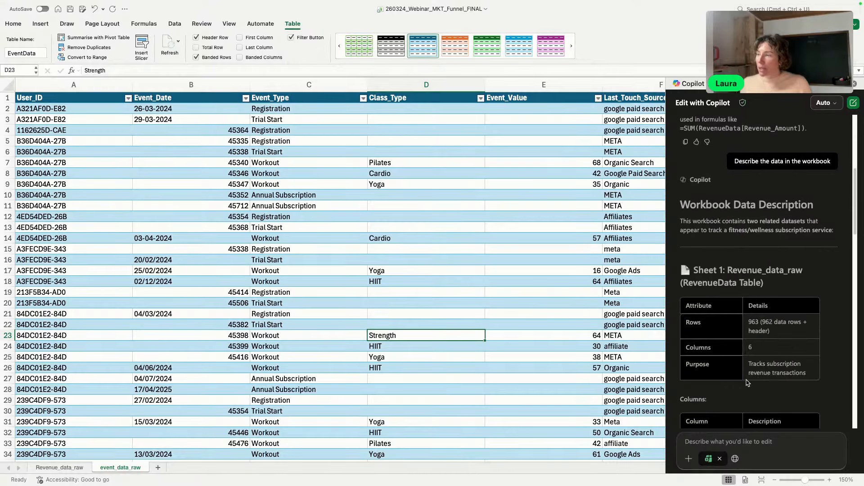
scroll(745, 378, down, 2)
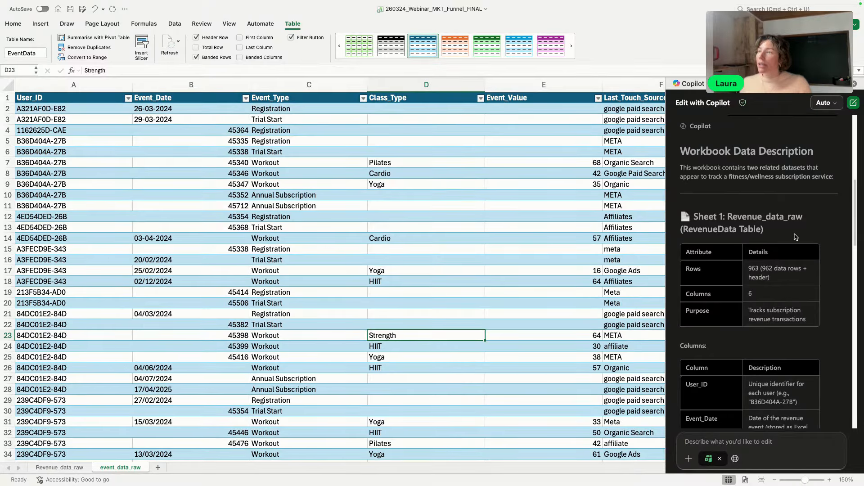
scroll(810, 149, down, 1)
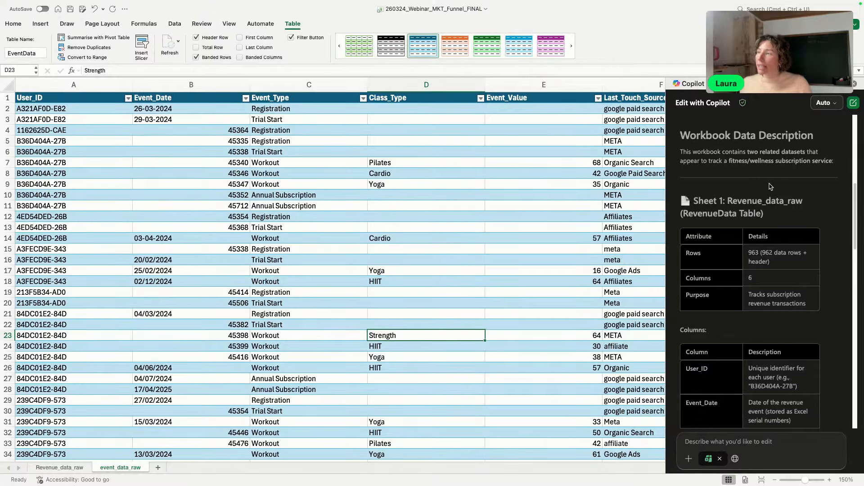
scroll(770, 186, down, 1)
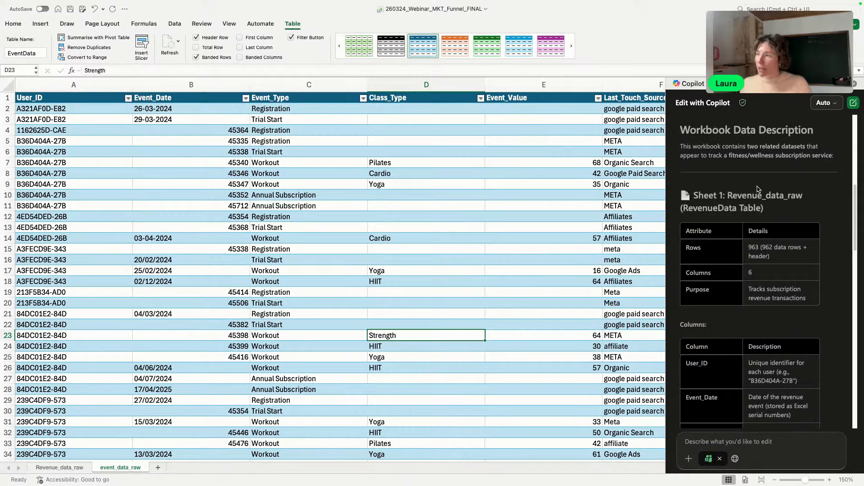
scroll(757, 186, down, 1)
scroll(709, 299, down, 3)
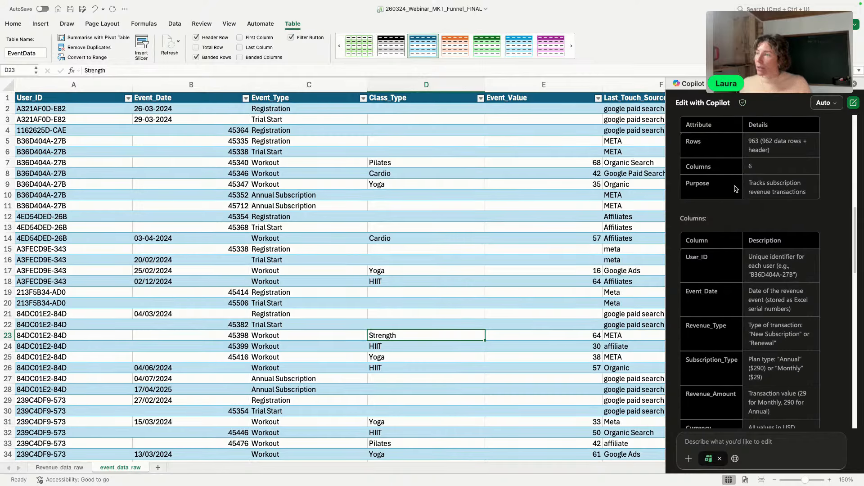
scroll(736, 189, down, 3)
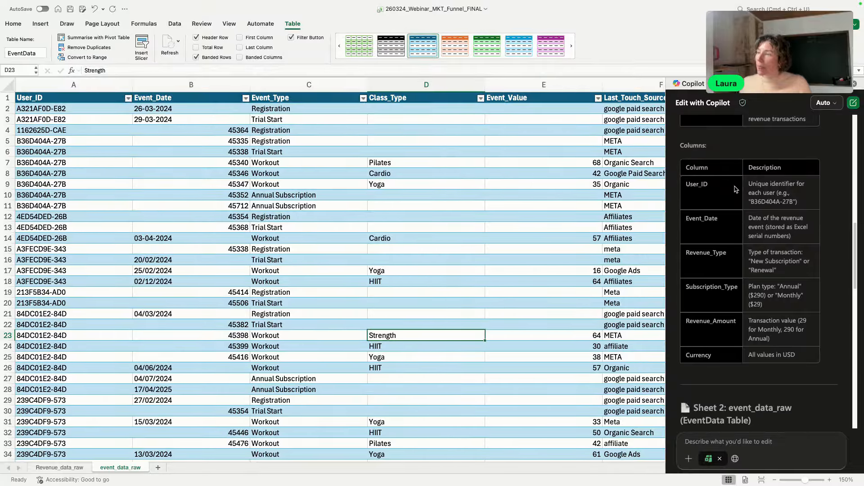
scroll(736, 189, down, 1)
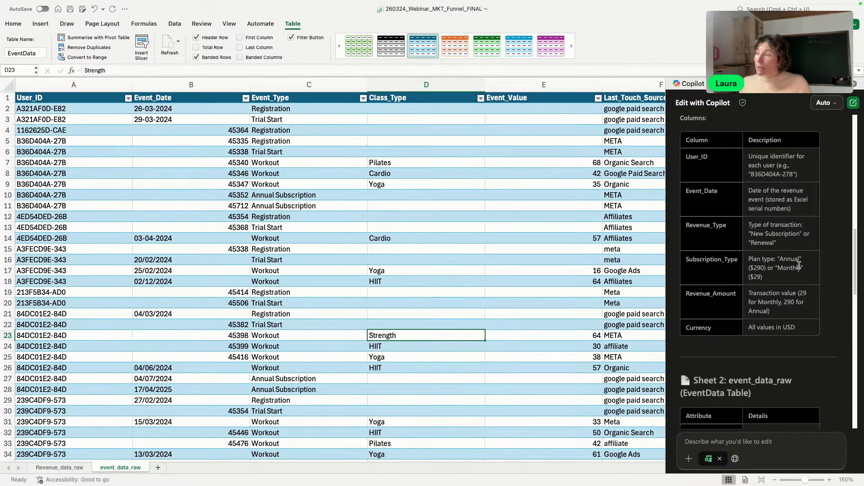
scroll(783, 280, down, 2)
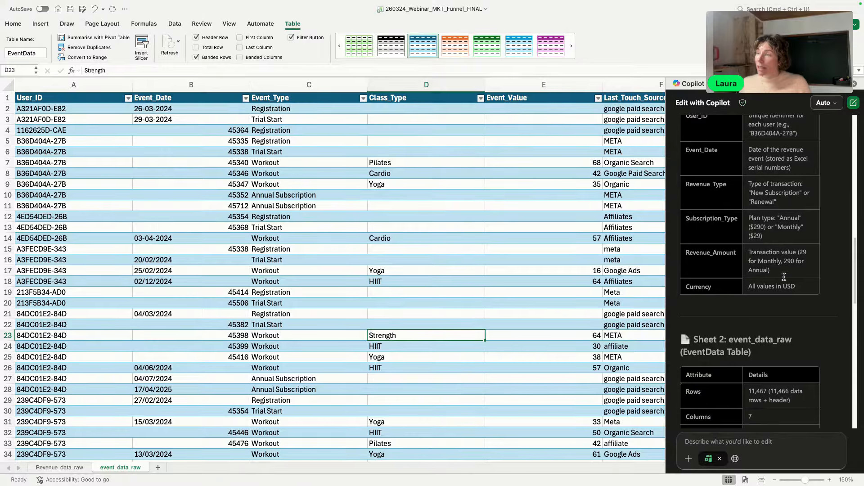
scroll(783, 226, down, 1)
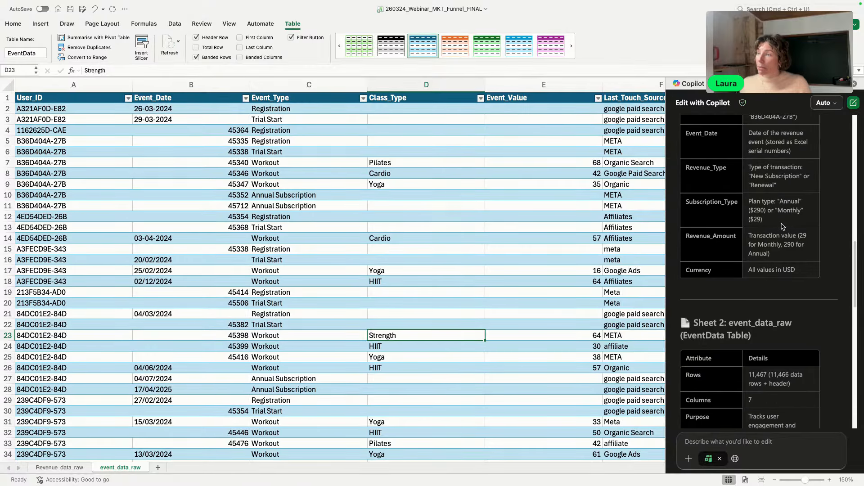
scroll(761, 211, down, 15)
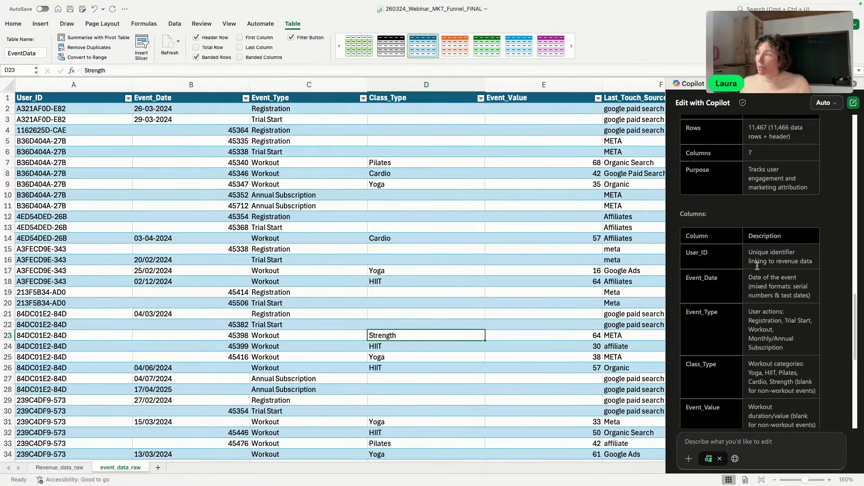
scroll(758, 266, up, 6)
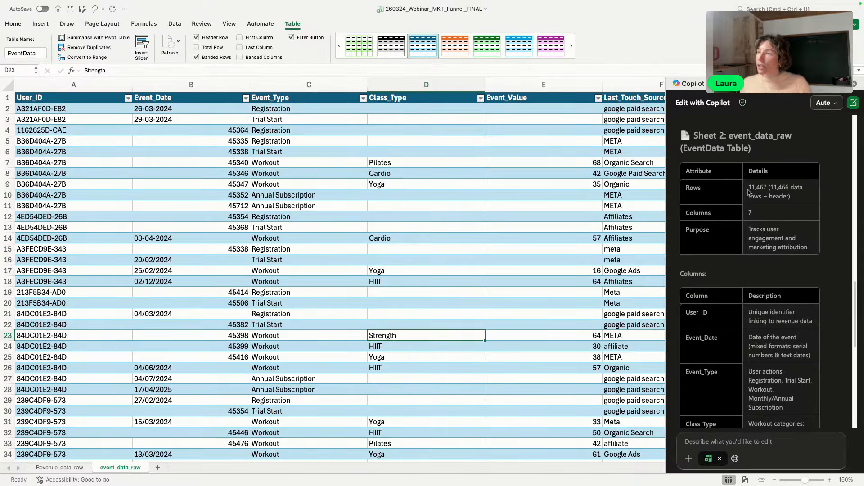
Step: Examine the Data Relationship and Data Quality Note sections of Copilot's answer, highlighting the key phrases on table links and date formats
scroll(759, 257, down, 15)
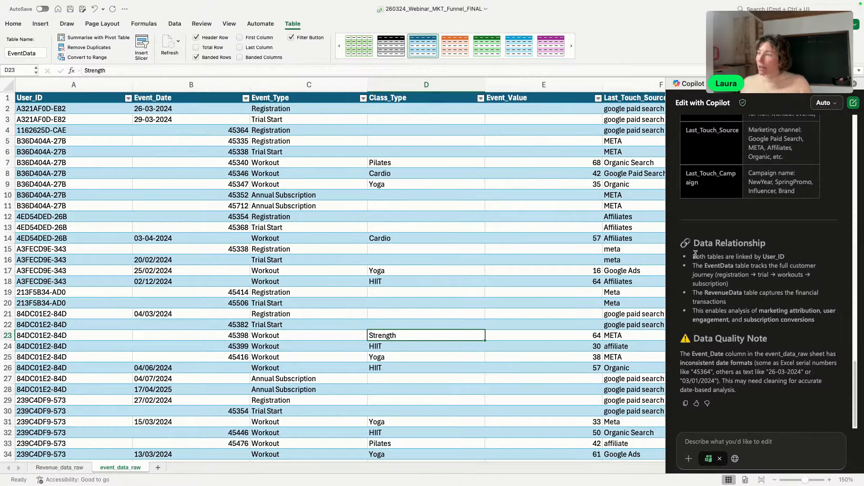
drag(788, 256, 689, 259)
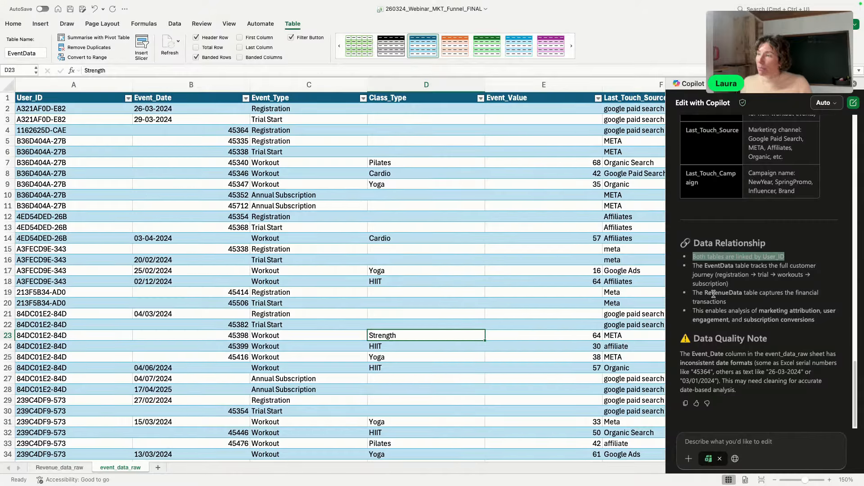
drag(713, 264, 800, 280)
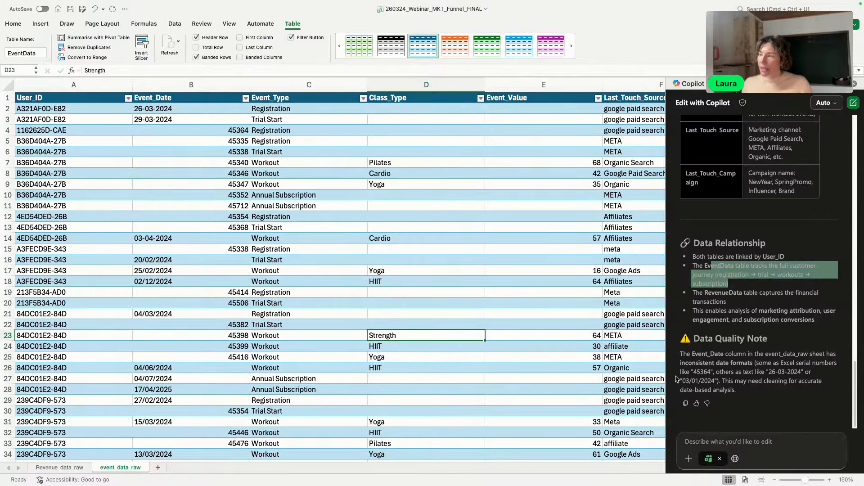
drag(681, 363, 757, 362)
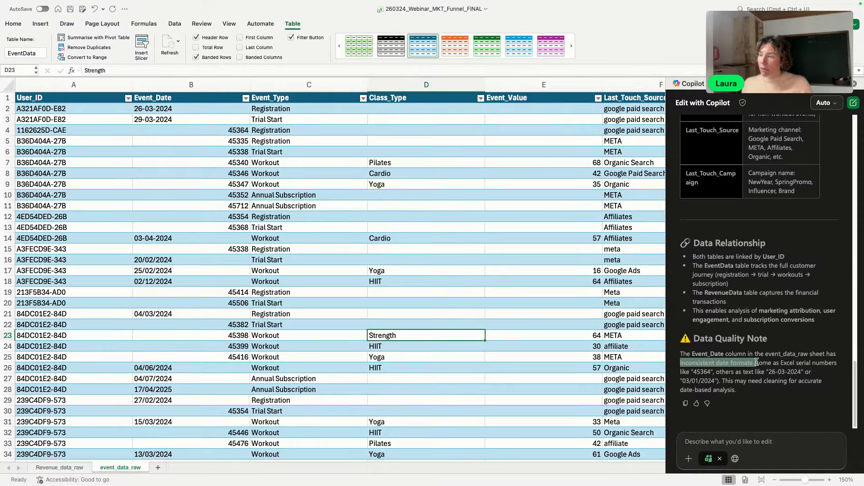
Step: Ask Copilot "Is there any duplication of data, i.e. entries of the exact same data in all columns in multiple rows"
click(703, 379)
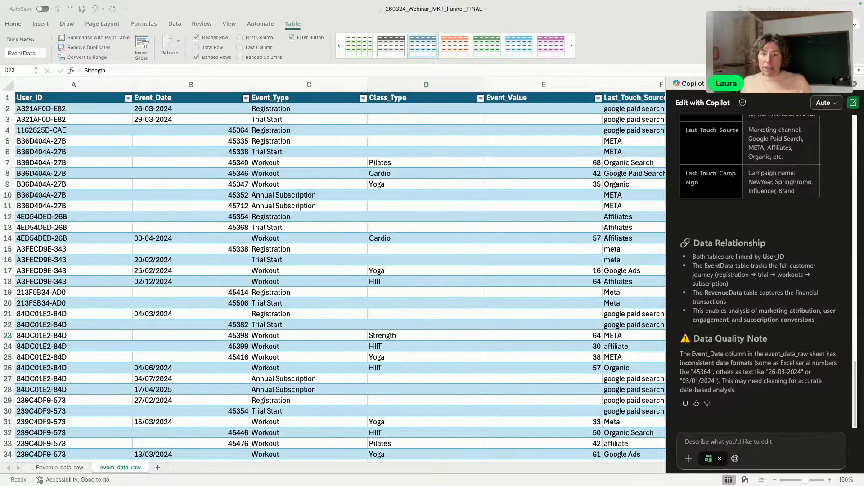
click(743, 450)
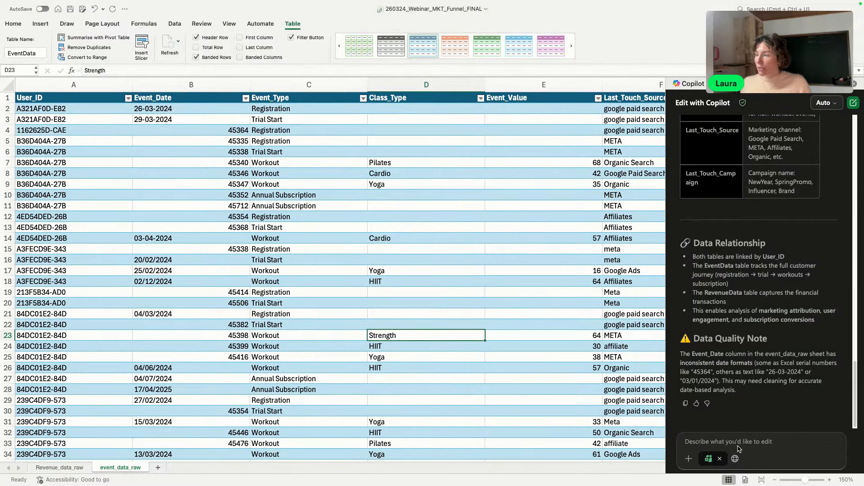
text(Is there any duplication of data, i.e. entries of the exact same data in all columns in multiple rows)
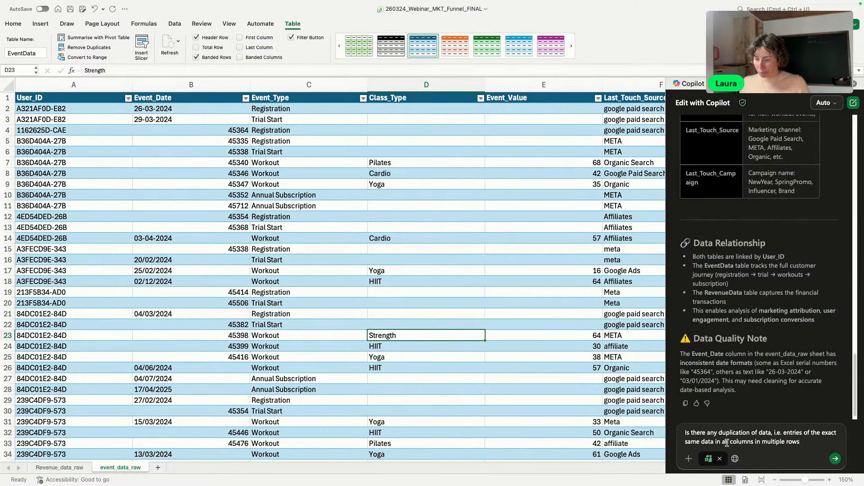
key(Return)
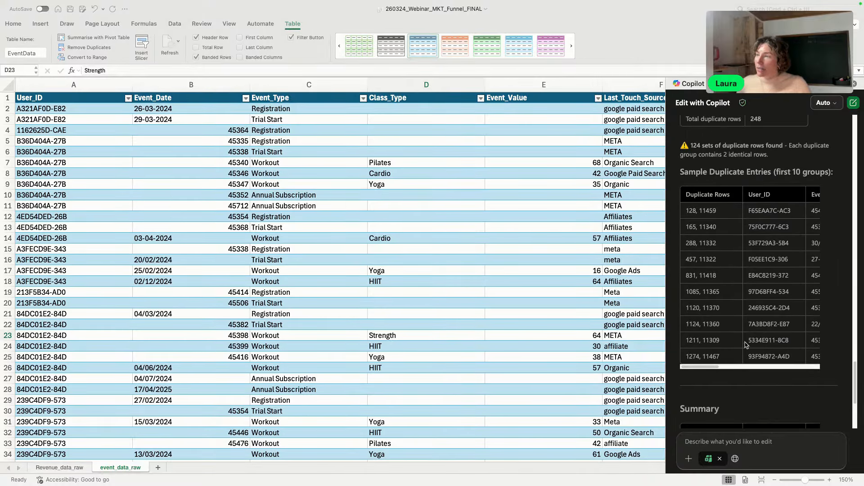
Step: Review Copilot's duplicate report and prompt it to create a new sheet called "event_data_duplicates_removed" removing the found duplicates
mouse_move(699, 368)
mouse_down()
mouse_move(745, 369)
mouse_move(695, 370)
mouse_up()
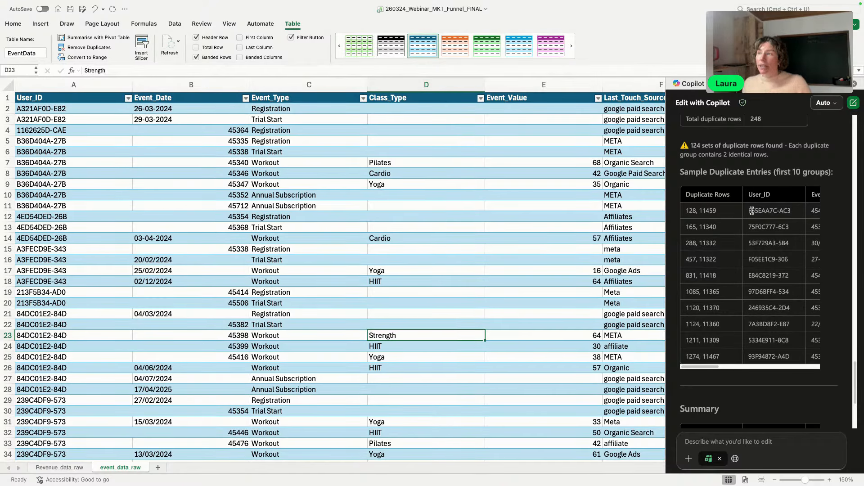
scroll(743, 276, down, 3)
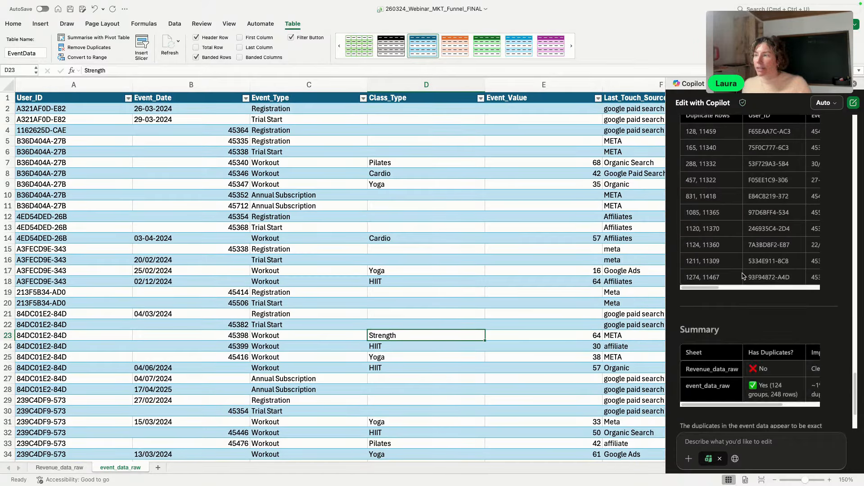
scroll(703, 160, up, 1)
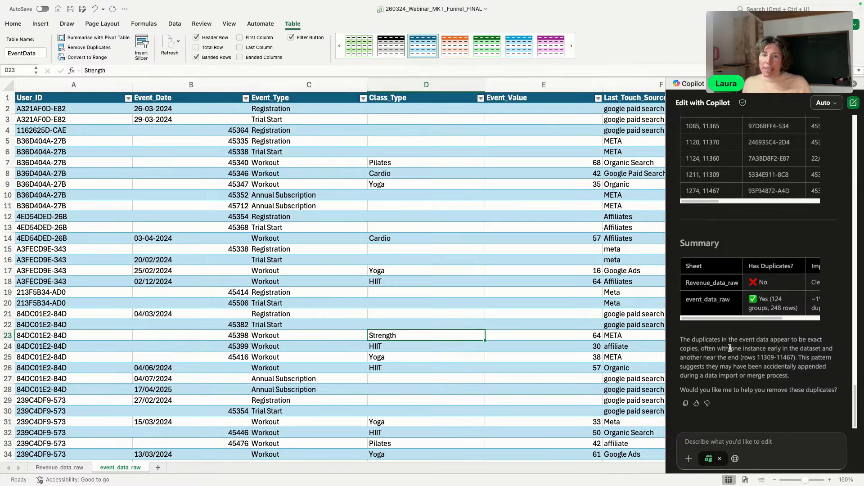
text(Create a new sheet called "event_data_duplicates_removed" removing the found duplicates.)
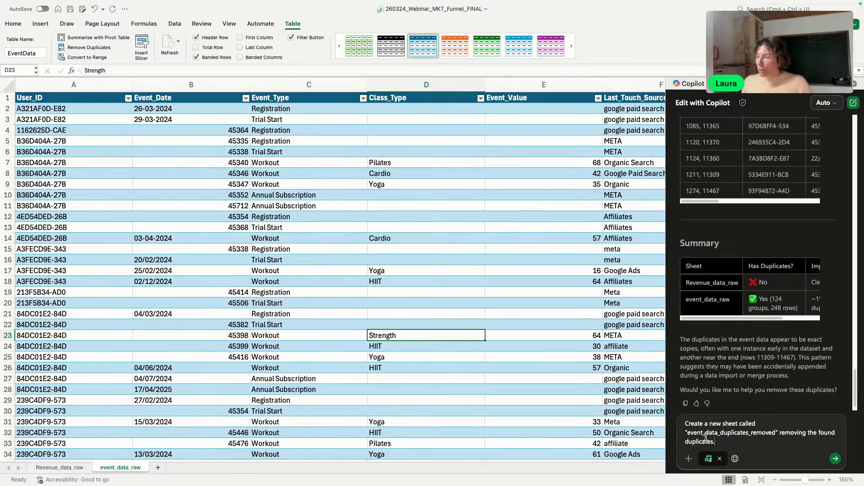
click(836, 459)
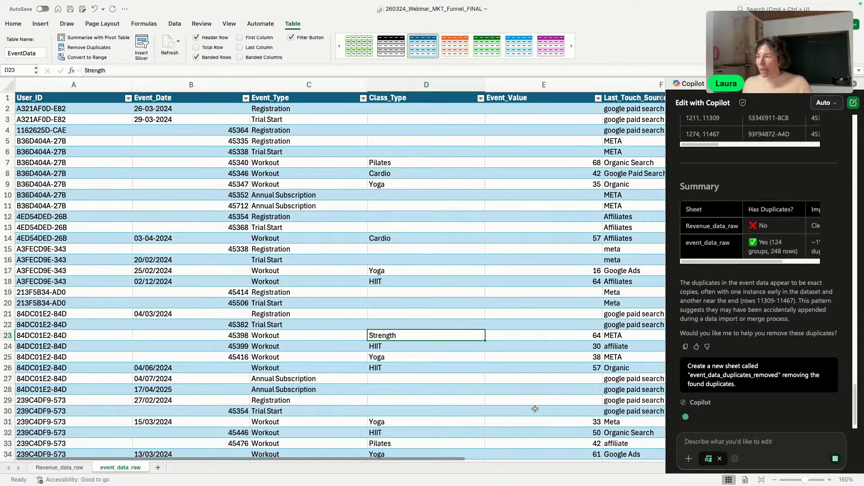
Step: Set the tab colour of the Revenue_data_raw and event_data_raw sheets to the standard red
right_click(63, 470)
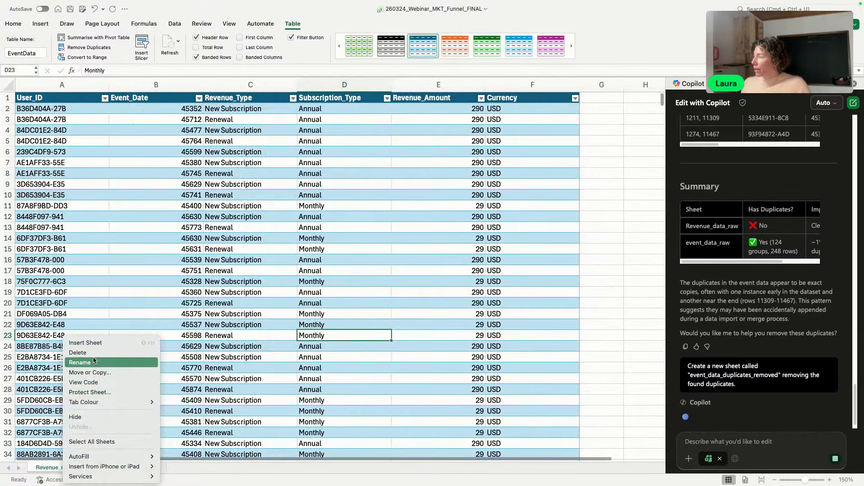
mouse_move(108, 402)
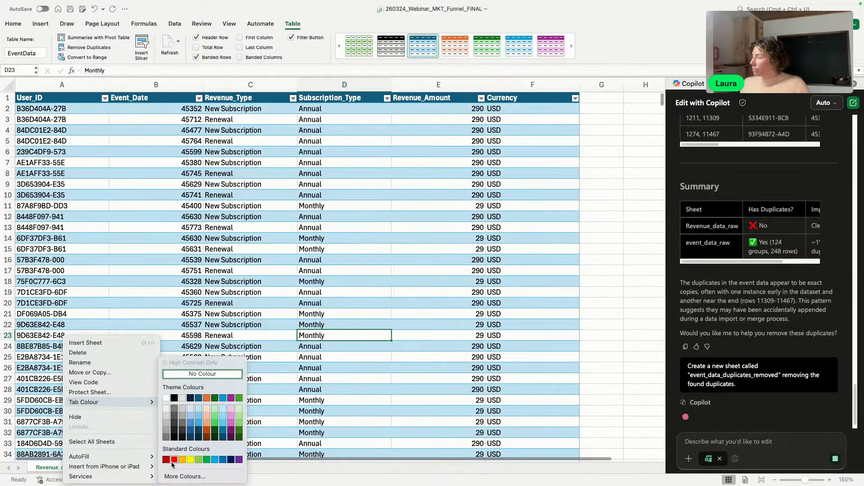
click(174, 459)
click(118, 468)
right_click(118, 468)
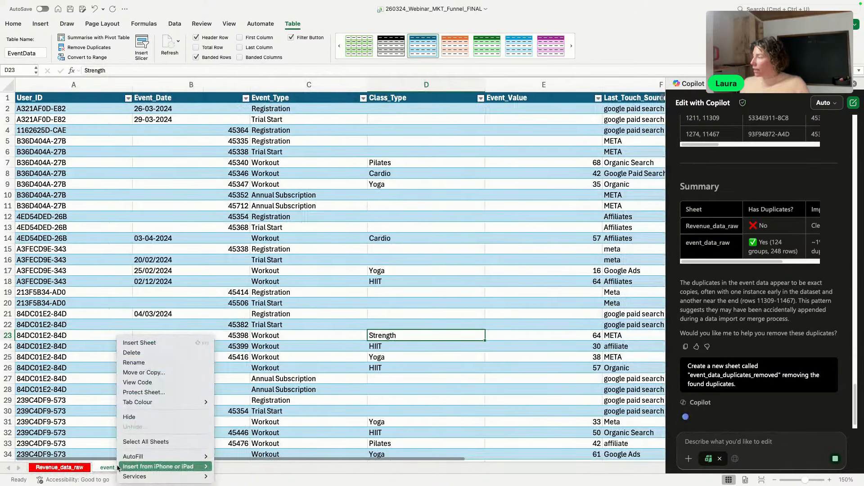
mouse_move(192, 403)
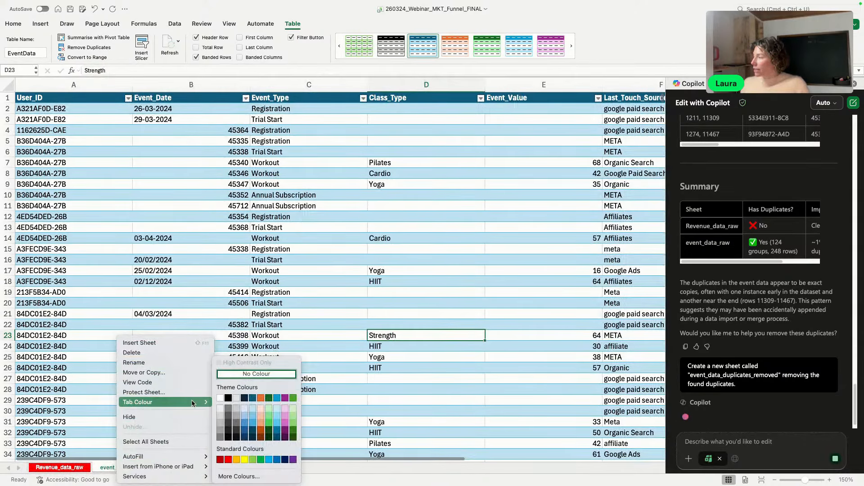
click(229, 460)
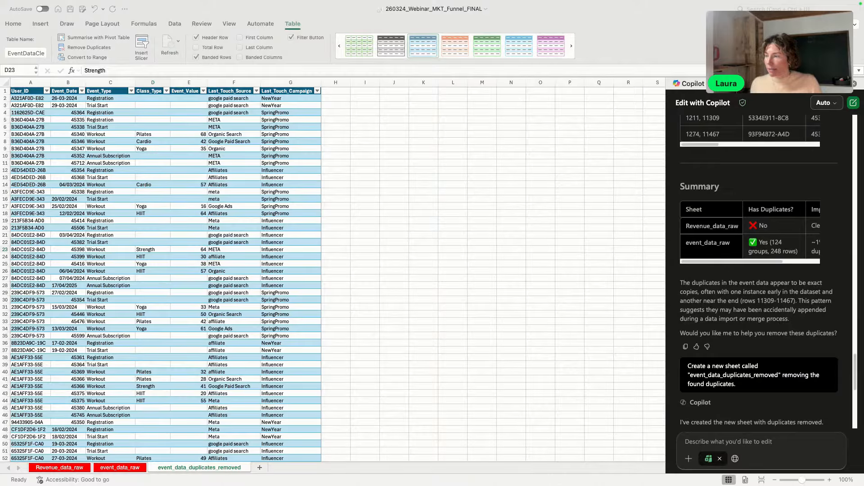
Step: Ask Copilot to list the inconsistencies in the data in the sheets 'revenue_data_raw' and 'event_data_duplicates_removed'
click(689, 442)
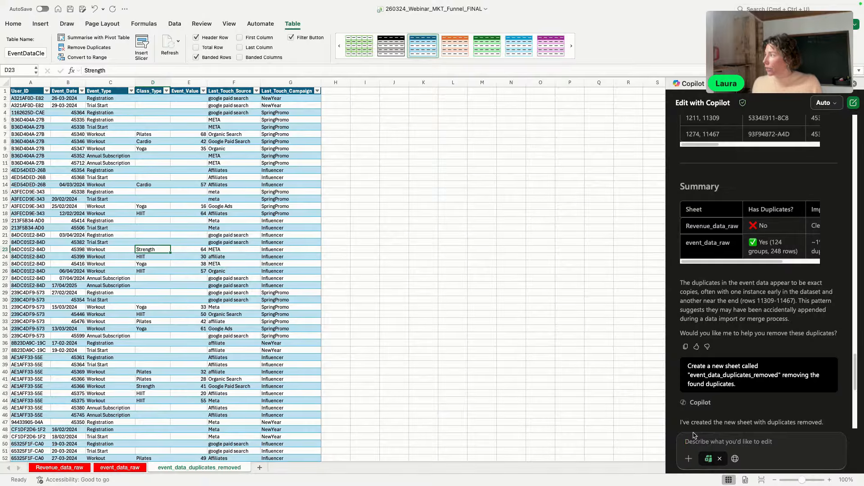
text(List the inconsistencies in the data in the sheet 'revenue_data_raw' and 'event_data_duplicates_removed')
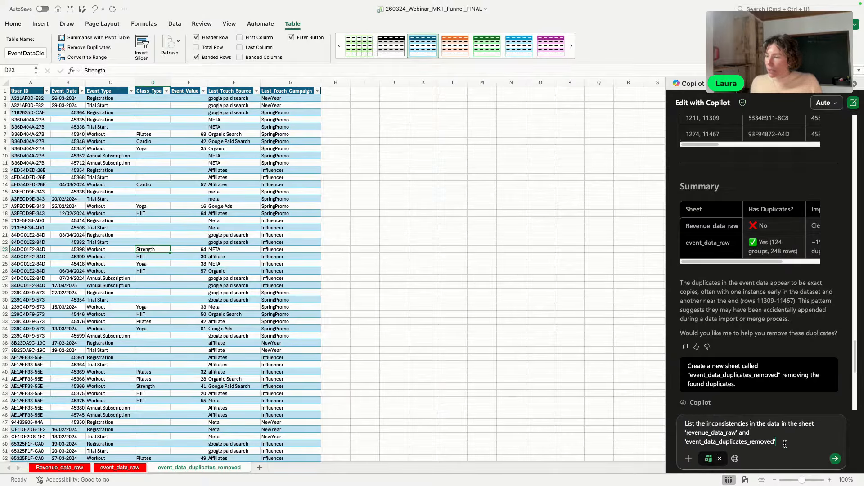
key(Return)
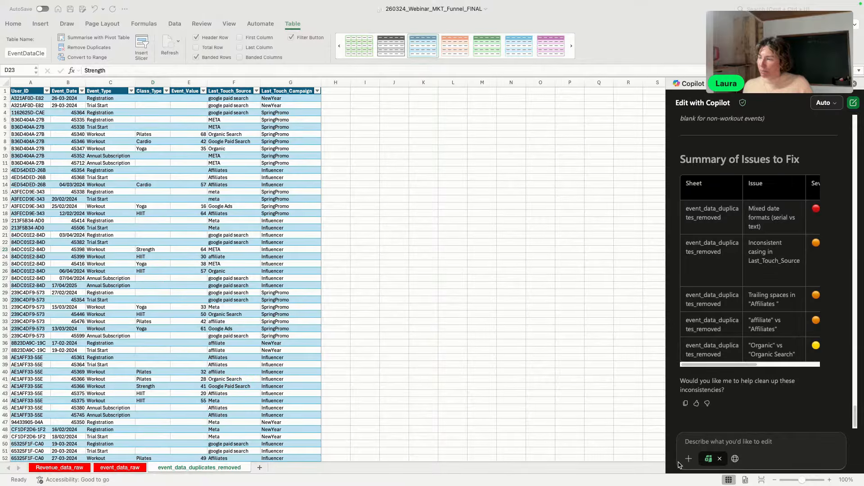
Step: Have Copilot add an [Event_Date_clean] column next to [Event_Date] in event_data_duplicates_removed, formatted as Excel serial dates identical to [Event_Date] in revenue_data_raw
click(694, 442)
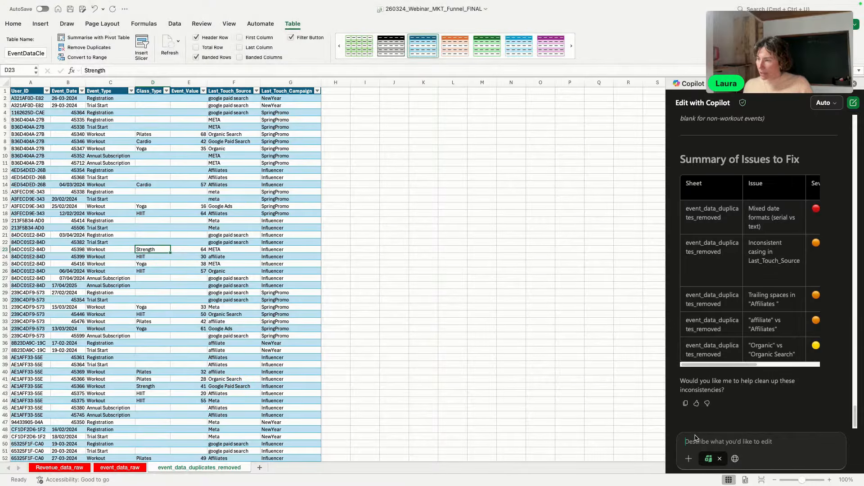
text(In the sheet event_data_duplicates_removed create a new column called [Event_Date_clean] next to [Event_Date] with all the values of the original column formatted as Excel serial dates identical to the [Event_Date] data in revenue_data_raw)
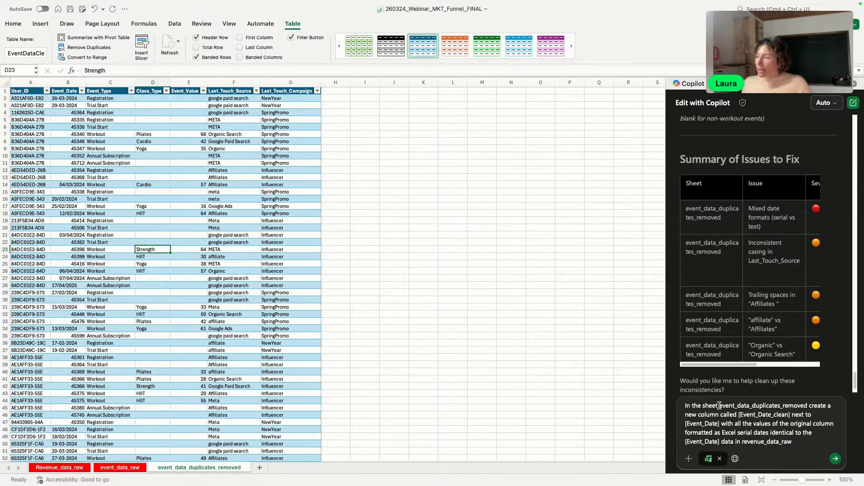
drag(719, 406, 806, 405)
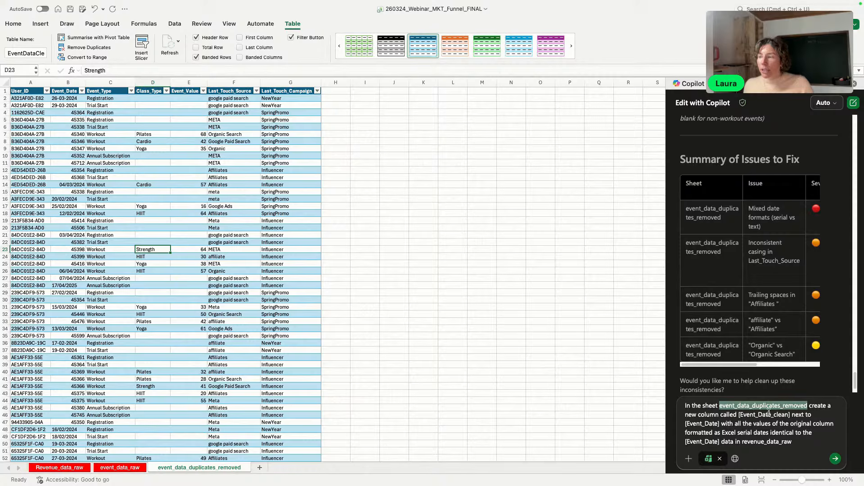
click(712, 423)
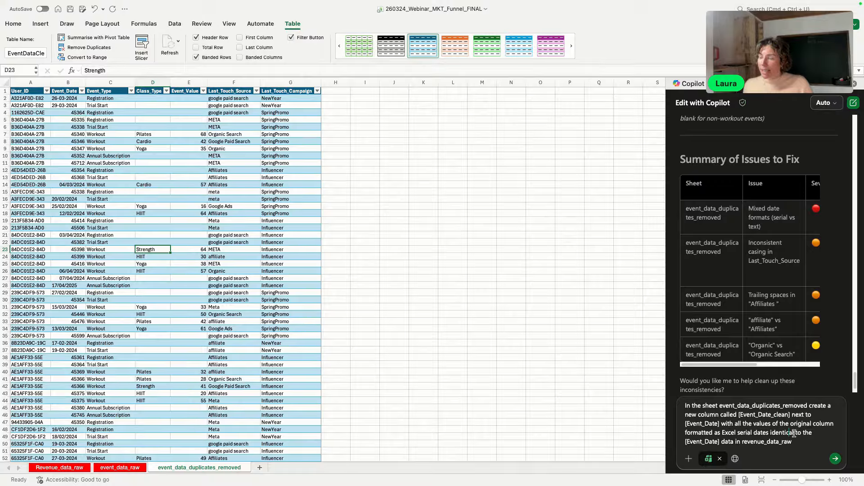
click(705, 442)
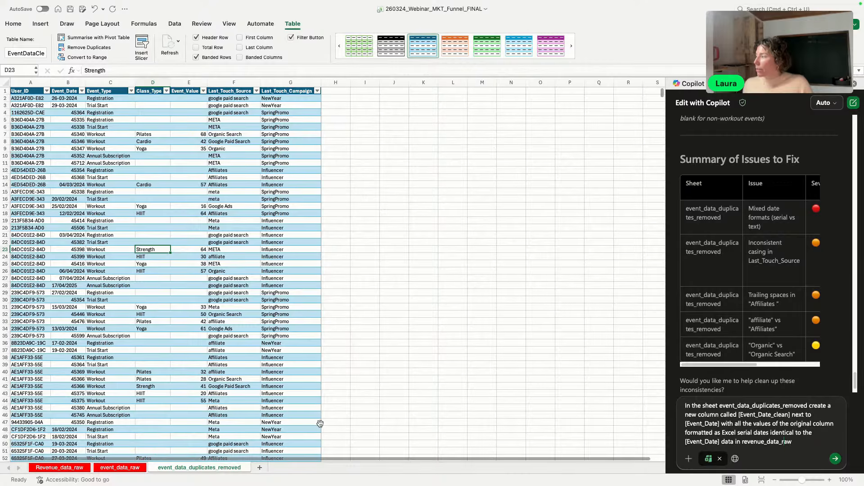
click(63, 468)
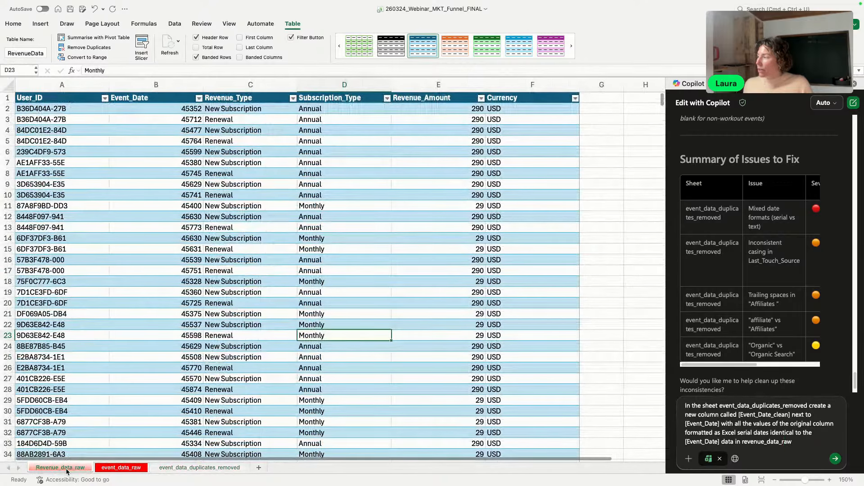
click(197, 468)
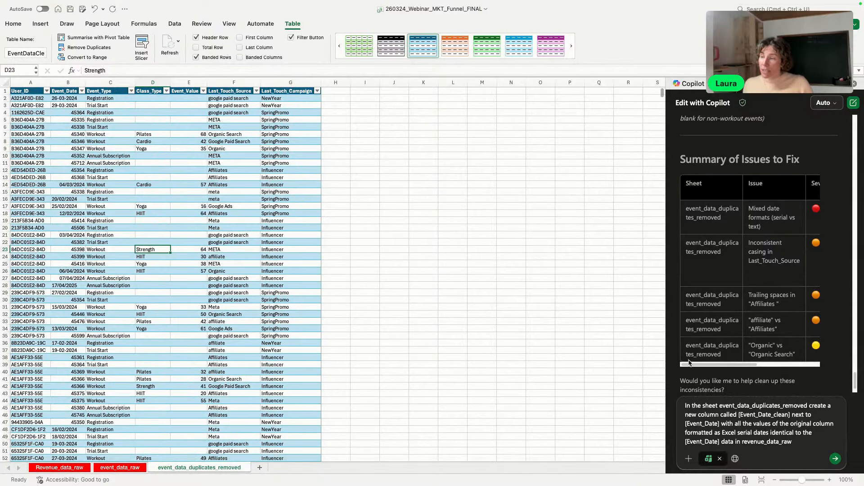
click(804, 442)
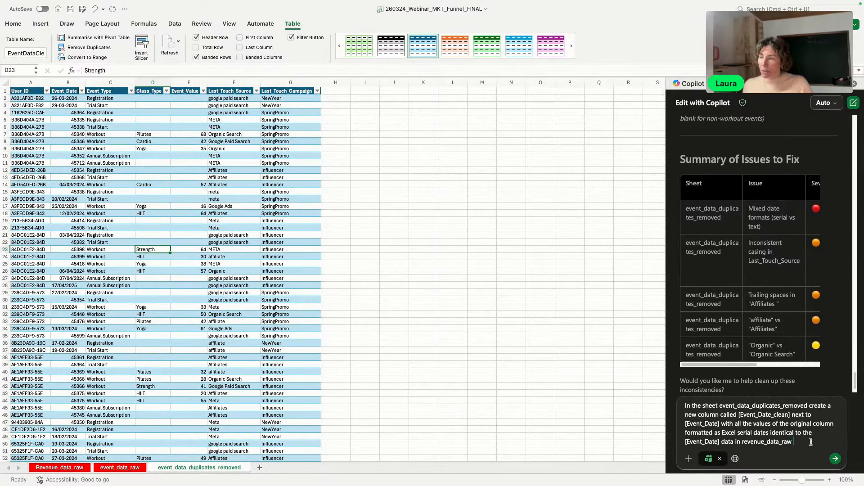
click(835, 459)
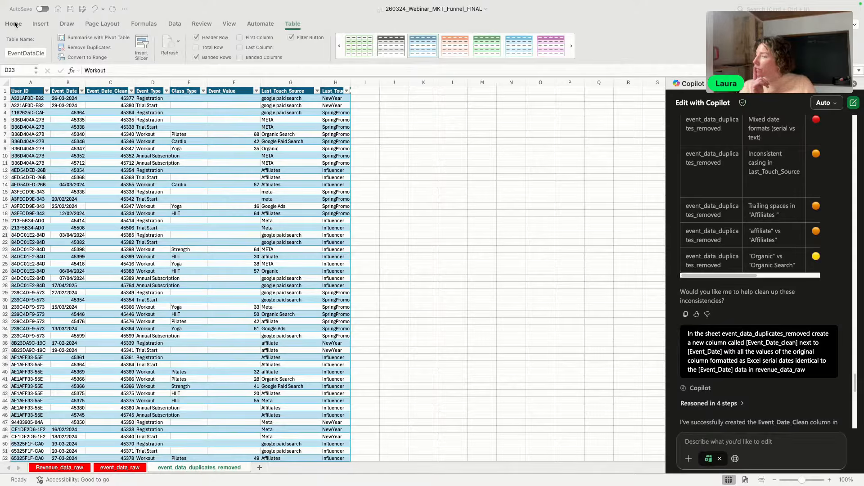
Step: Read Copilot's summary of the Event_Date_Clean column, including its results and verification, and inspect the formula in cell C2
scroll(733, 376, down, 10)
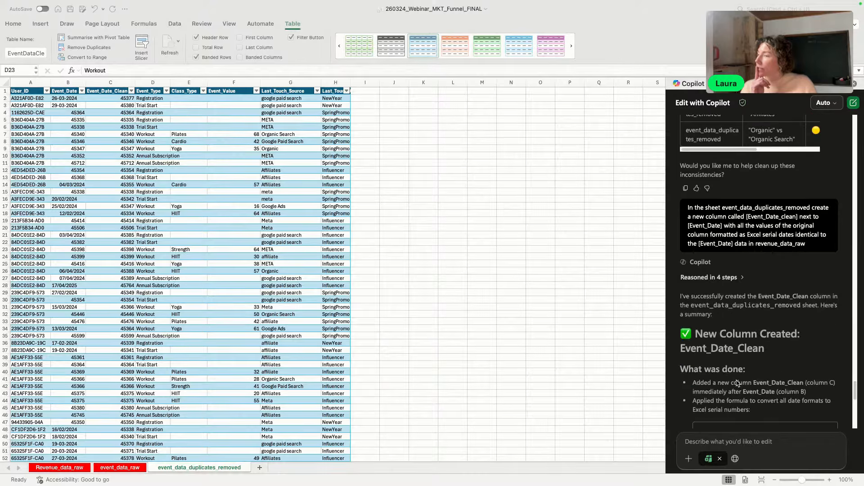
scroll(733, 372, down, 5)
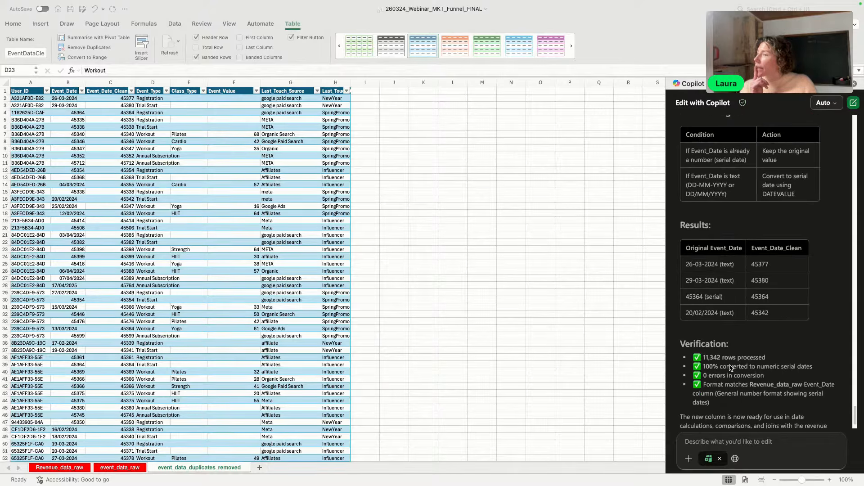
scroll(729, 363, down, 2)
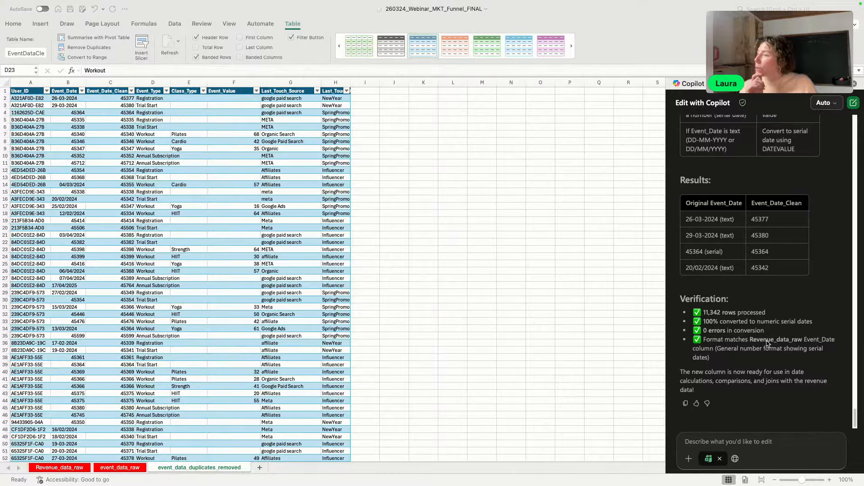
click(117, 99)
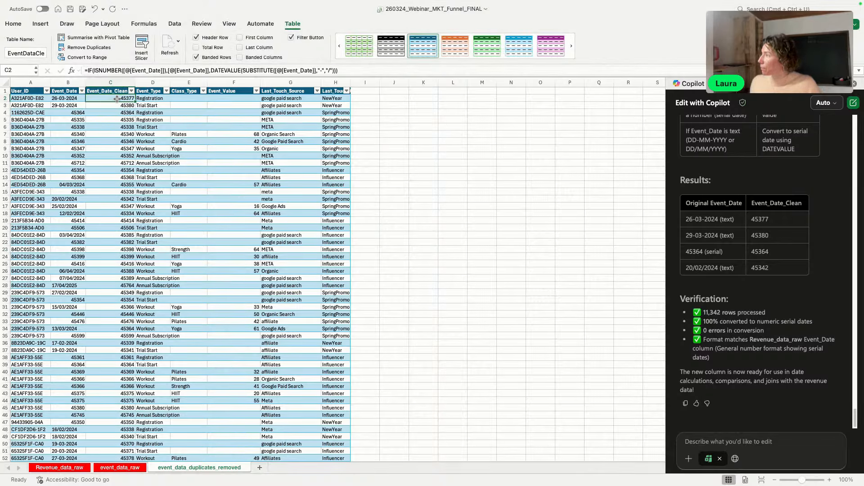
Step: Apply the Short Date number format to the whole Event_Date_Clean column and check its converted dates against Event_Date
click(112, 82)
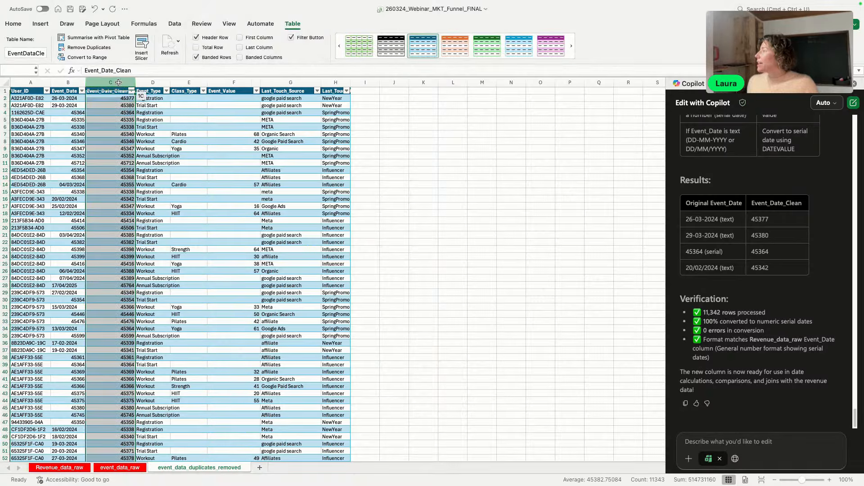
click(13, 24)
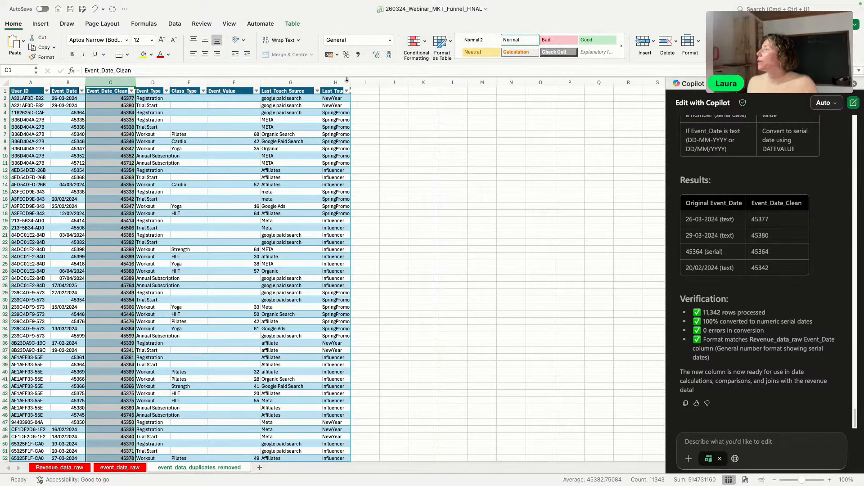
click(390, 40)
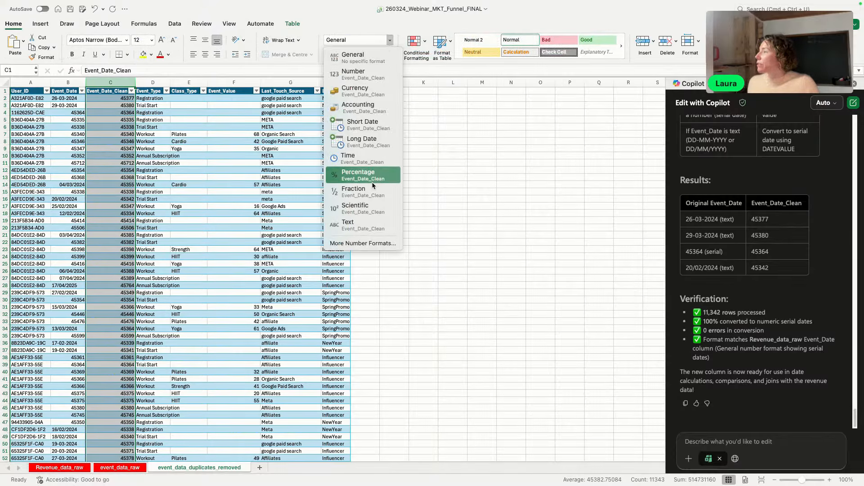
click(372, 124)
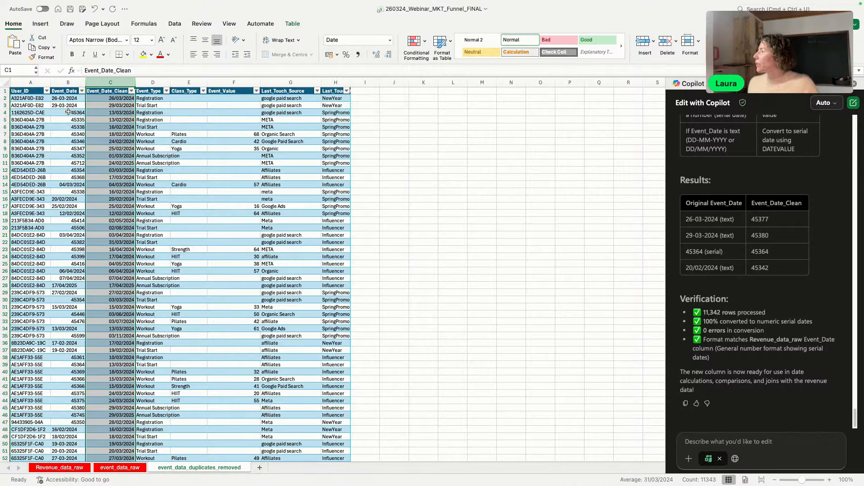
click(129, 105)
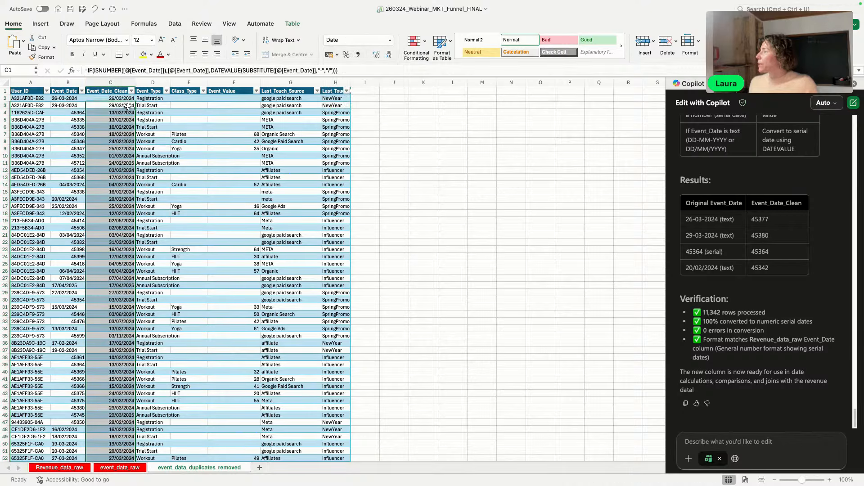
Step: Compare further Event_Date entries in their mixed formats with the converted dates in Event_Date_Clean
scroll(88, 120, down, 1)
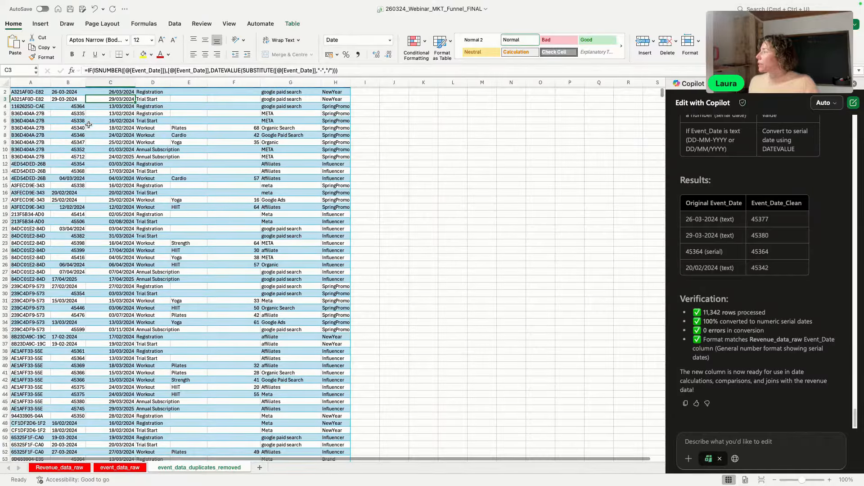
click(70, 192)
scroll(84, 210, down, 4)
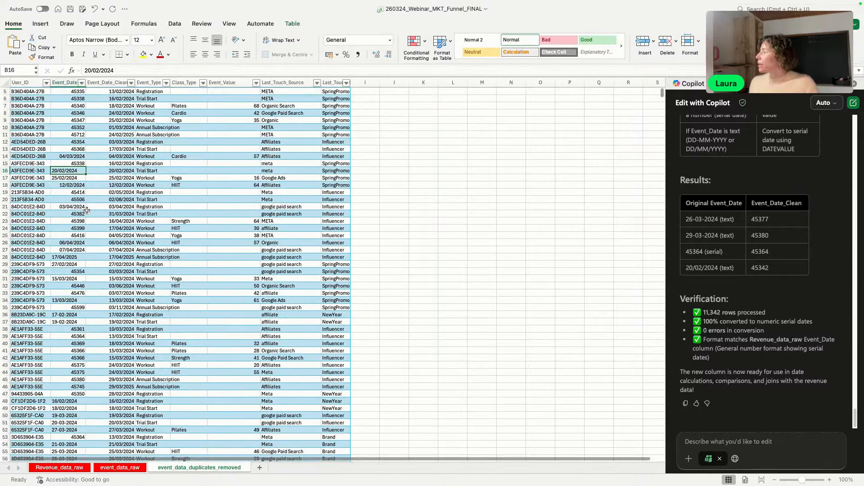
click(75, 200)
click(118, 200)
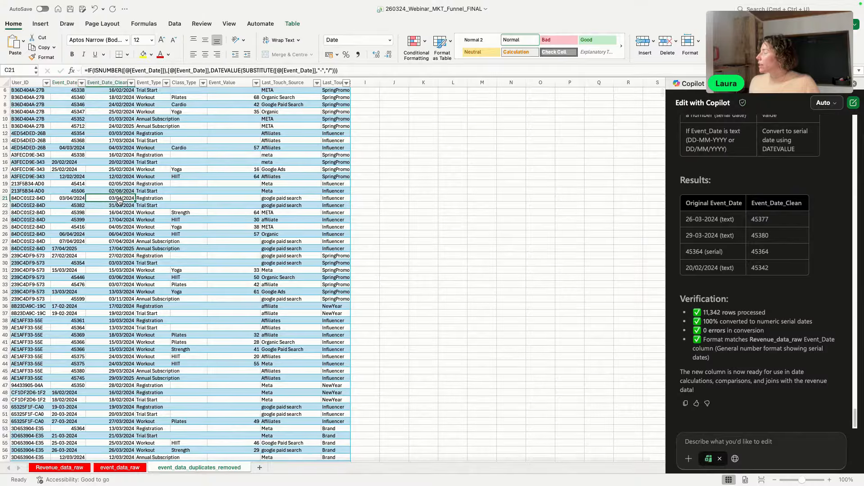
scroll(119, 208, up, 5)
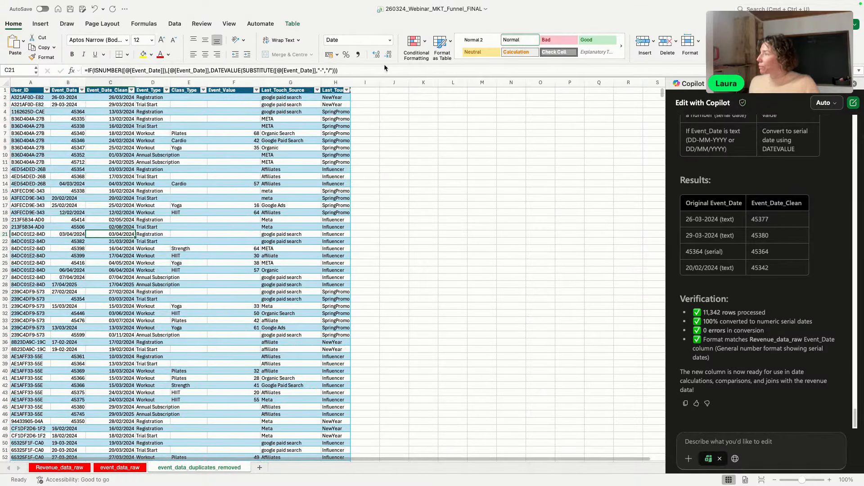
Step: Autofit Last_Touch_Campaign and have Copilot add a "_clean" column beside [Last_Touch_Source], standardised to "Meta", "Organic", "Affiliates" and "Google Paid Search", mapping "Organic Search" and "Google Ads" variations
double_click(350, 82)
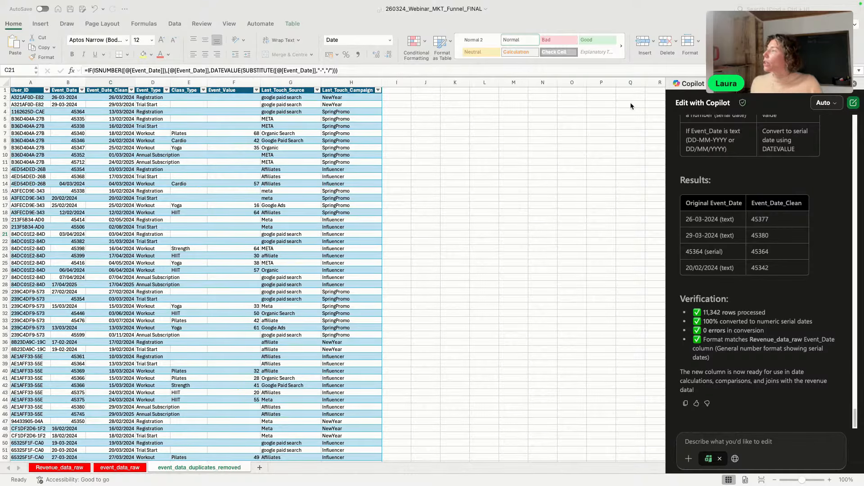
click(734, 443)
text(In event_data_duplicates_removed create a new column next to [Last_Touch_Source] with the prefix "_clean" standardising the values to "Meta", "Organic " including "Organic Search", "Affiliates", and "Google Paid Search" including all variations of "Google Ads")
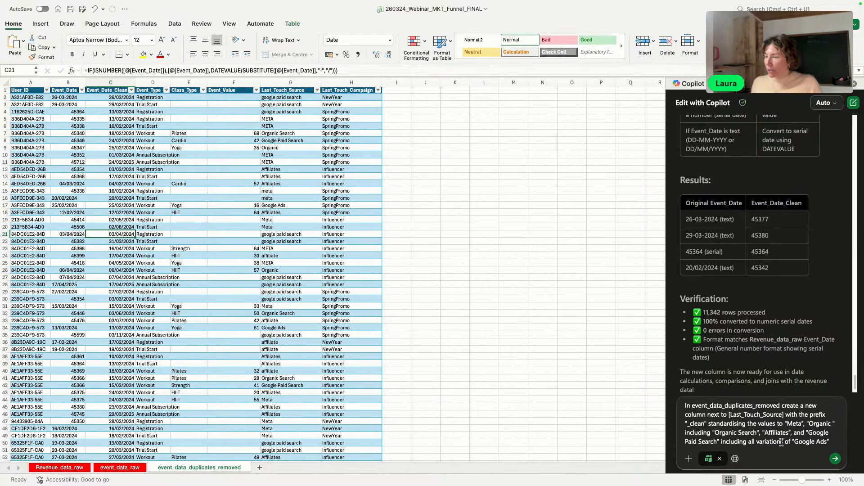
click(835, 459)
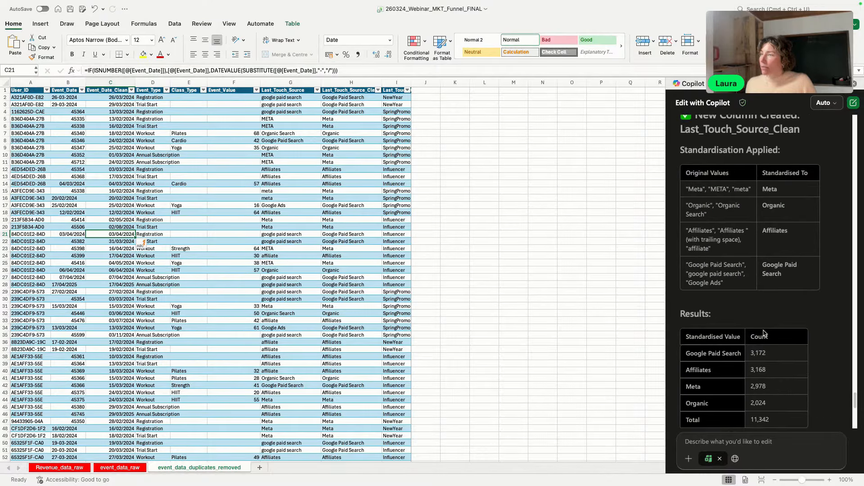
Step: Read Copilot's summary of the Last_Touch_Source_Clean column, covering the standardisation mapping, the results and the formula used
scroll(764, 334, up, 1)
scroll(735, 232, up, 1)
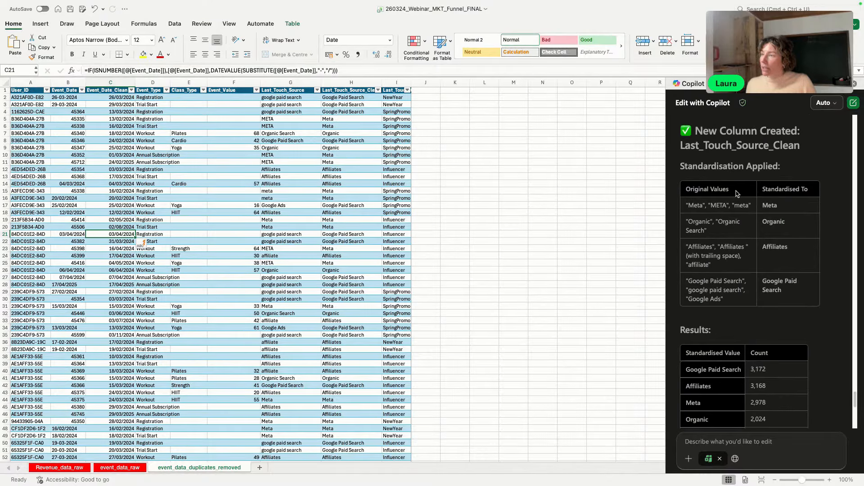
drag(696, 203, 754, 205)
click(773, 204)
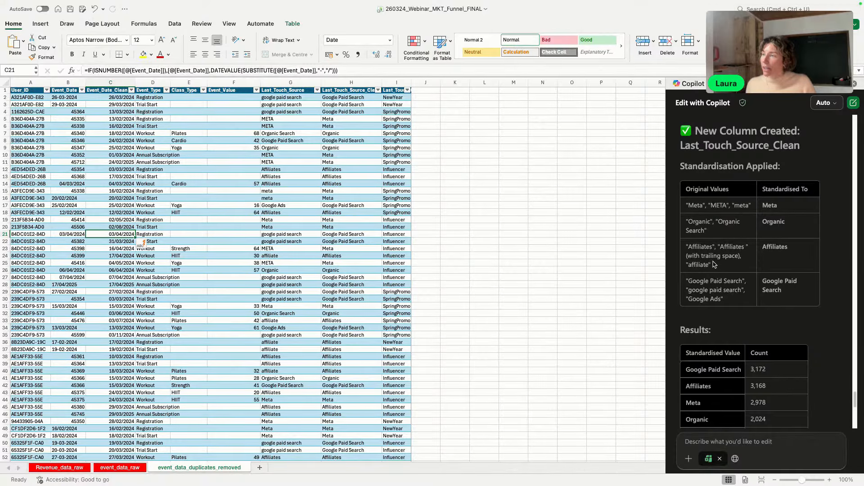
scroll(782, 313, down, 2)
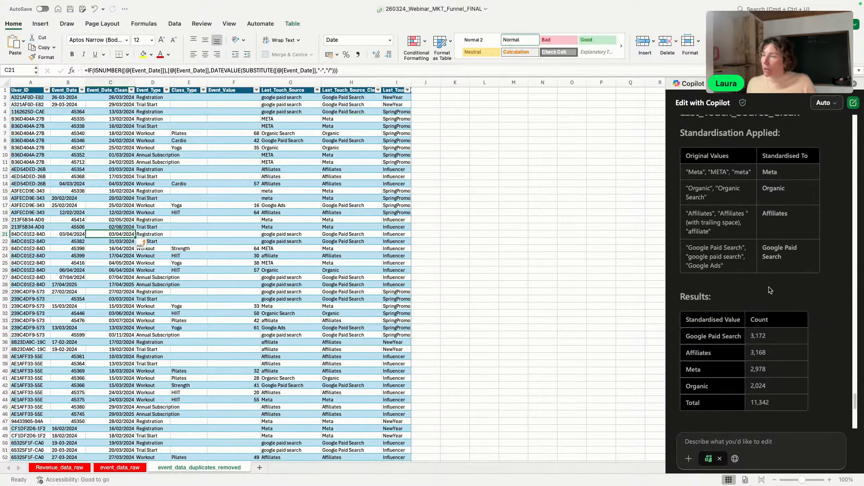
scroll(771, 288, down, 1)
scroll(771, 289, down, 6)
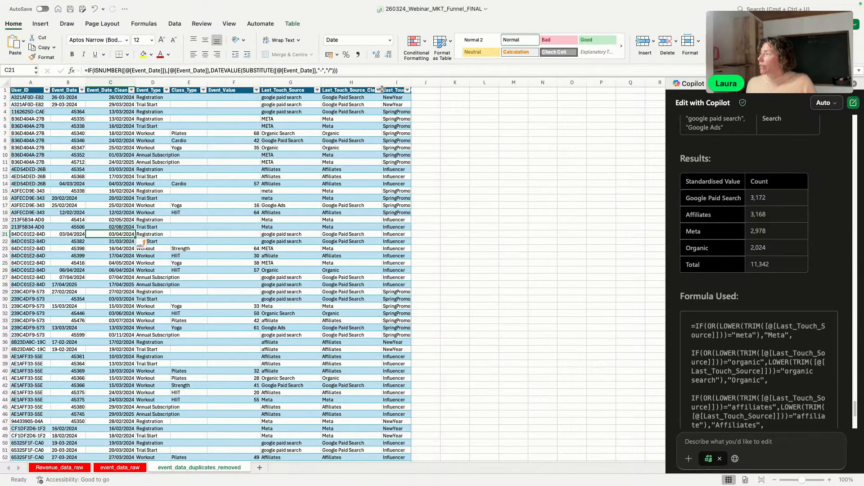
Step: Filter Last_Touch_Source to META only and check which values Last_Touch_Source_Clean holds for those rows
click(317, 90)
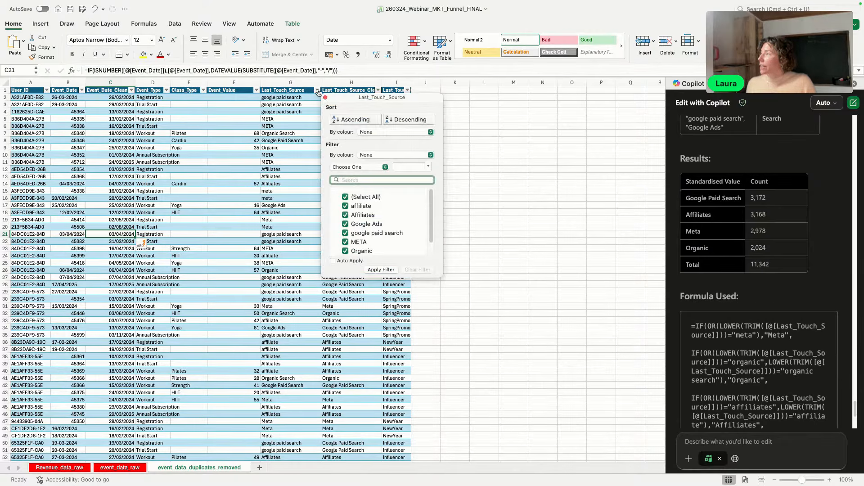
click(363, 198)
click(352, 243)
scroll(360, 243, down, 1)
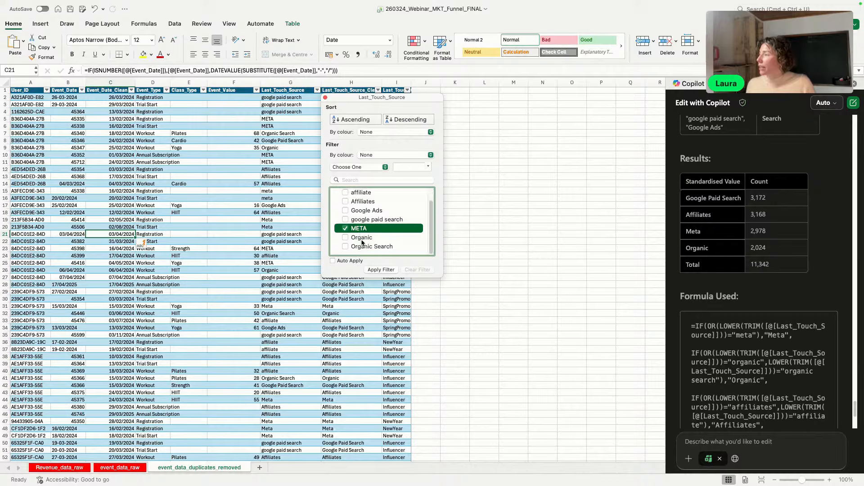
scroll(363, 242, up, 1)
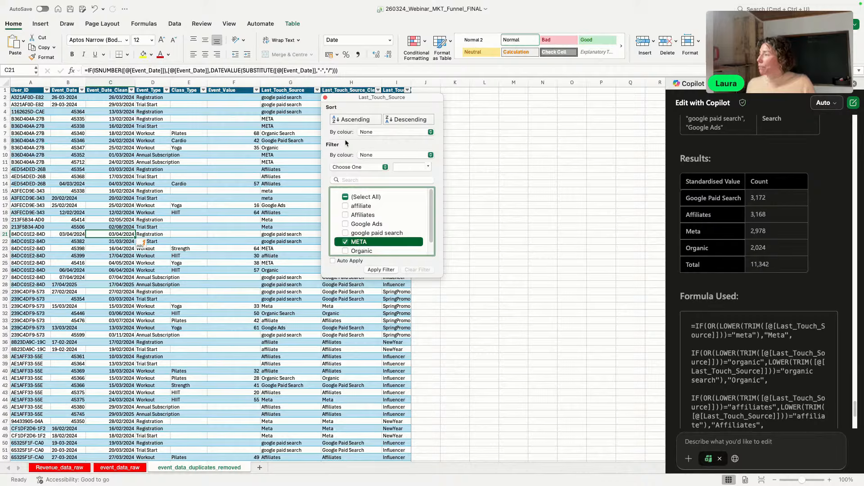
click(381, 269)
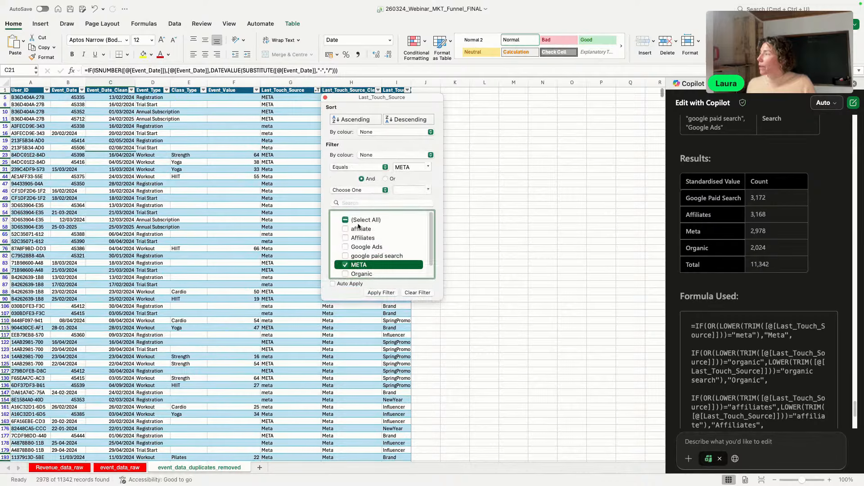
click(381, 91)
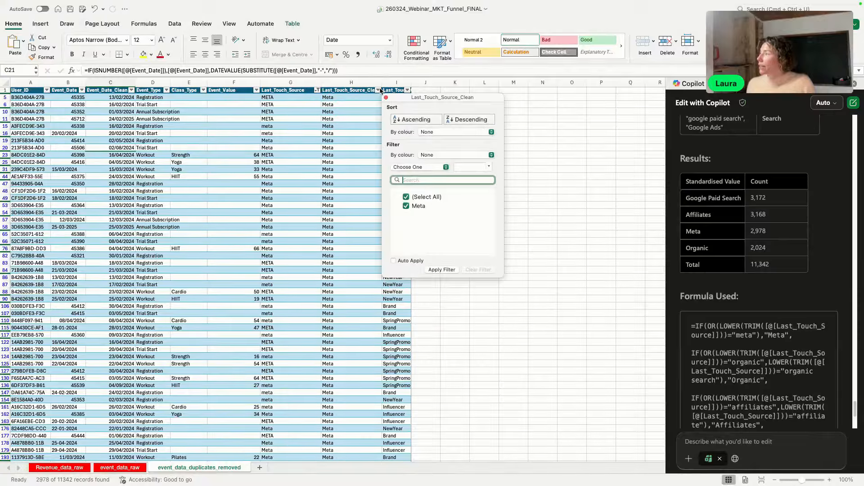
click(355, 100)
click(379, 92)
click(317, 90)
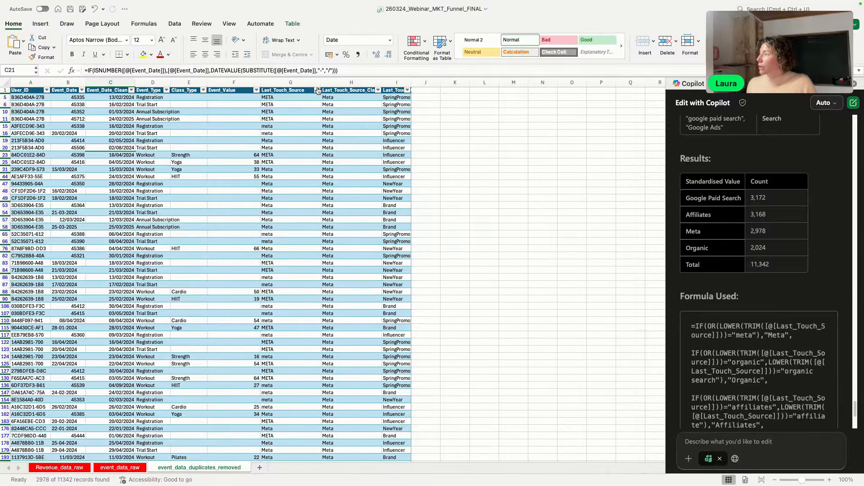
Step: Filter Last_Touch_Source to Google Ads and google paid search, and check the matching values in Last_Touch_Source_Clean
click(318, 91)
click(345, 265)
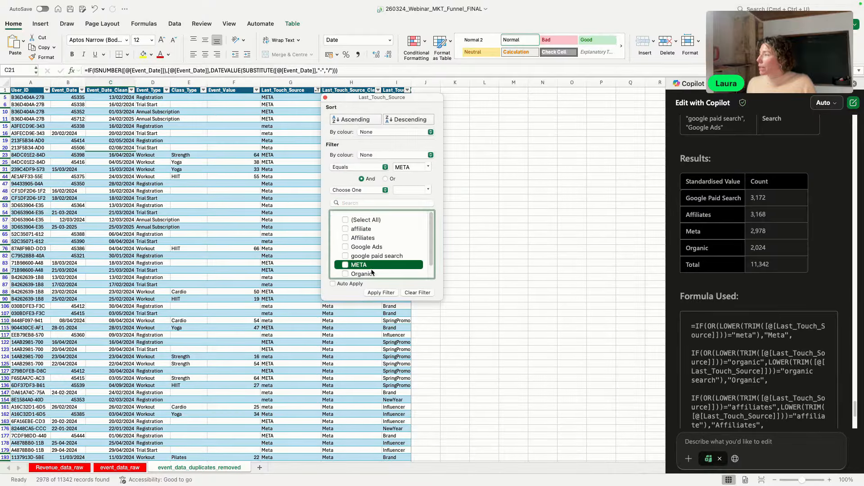
click(368, 247)
click(379, 257)
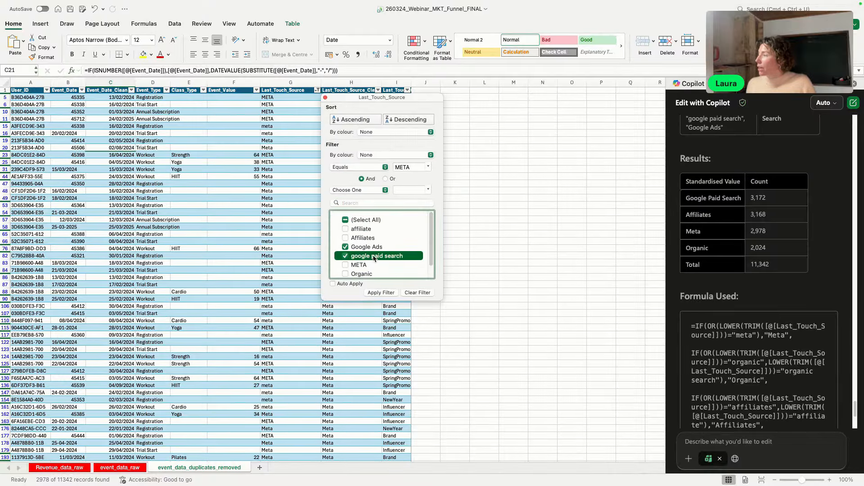
click(381, 293)
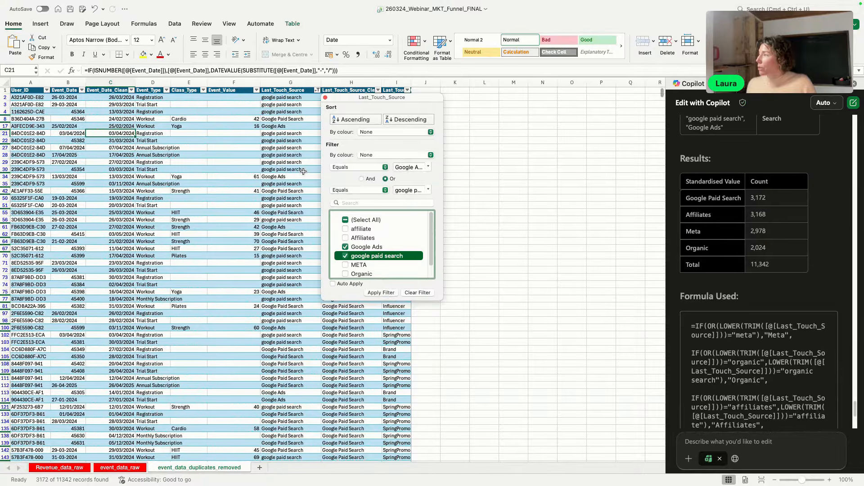
scroll(366, 238, down, 4)
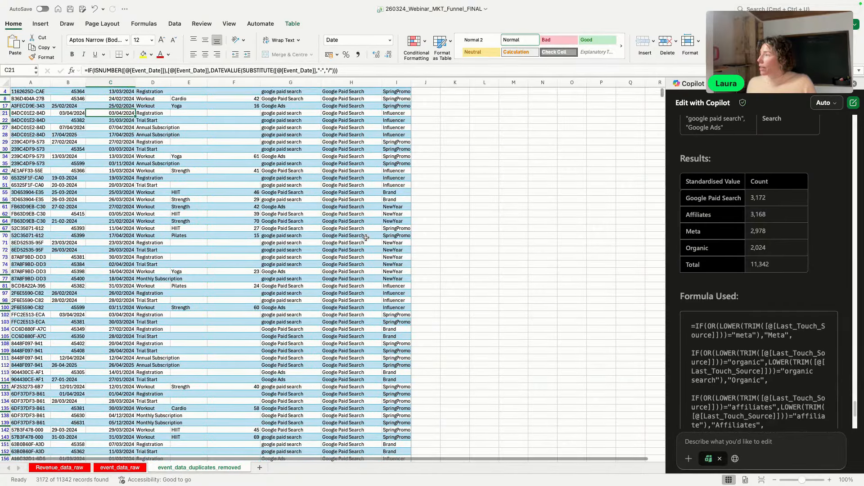
scroll(365, 237, up, 4)
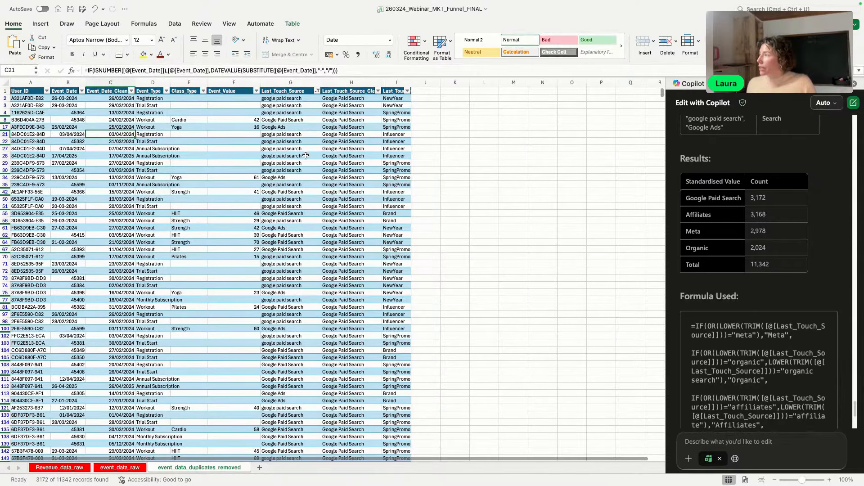
scroll(347, 197, down, 10)
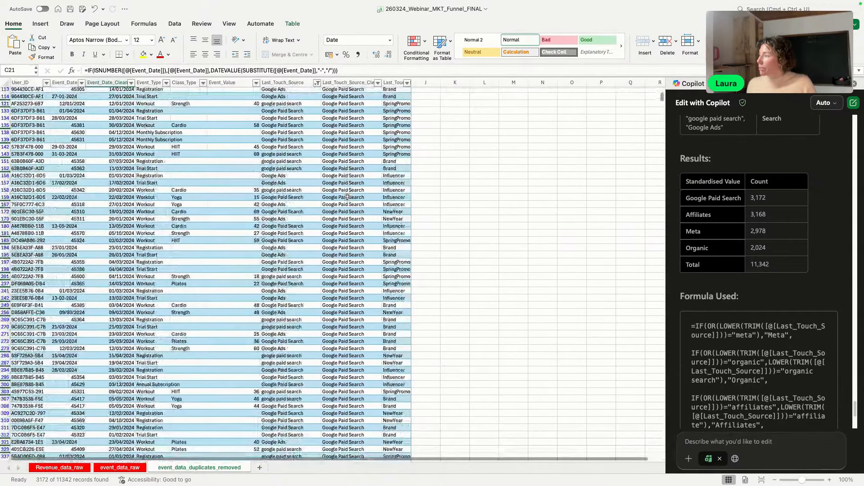
scroll(345, 195, up, 10)
Step: Reset the Last_Touch_Source filter to all values and widen the Last_Touch_Campaign column to fit its header
click(318, 91)
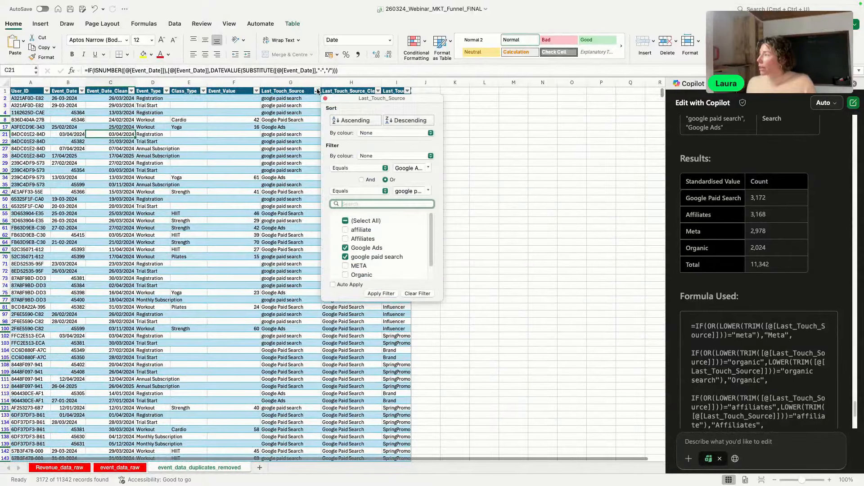
click(346, 221)
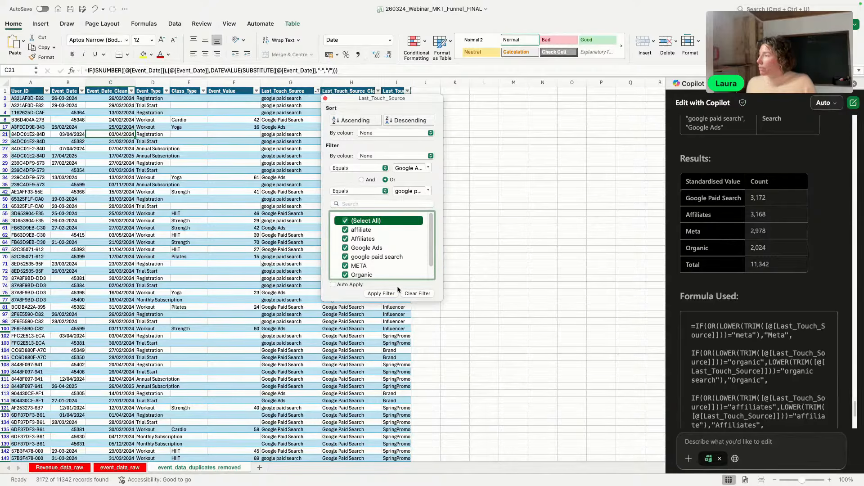
click(381, 293)
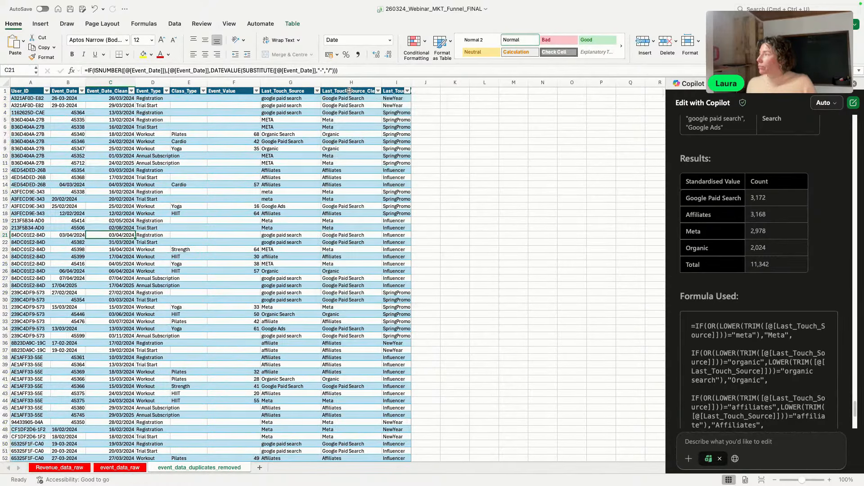
scroll(679, 385, down, 5)
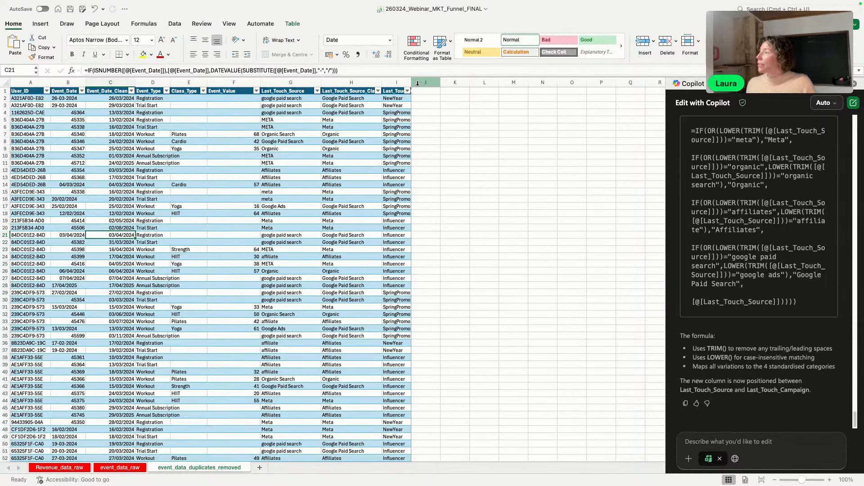
drag(409, 79, 443, 80)
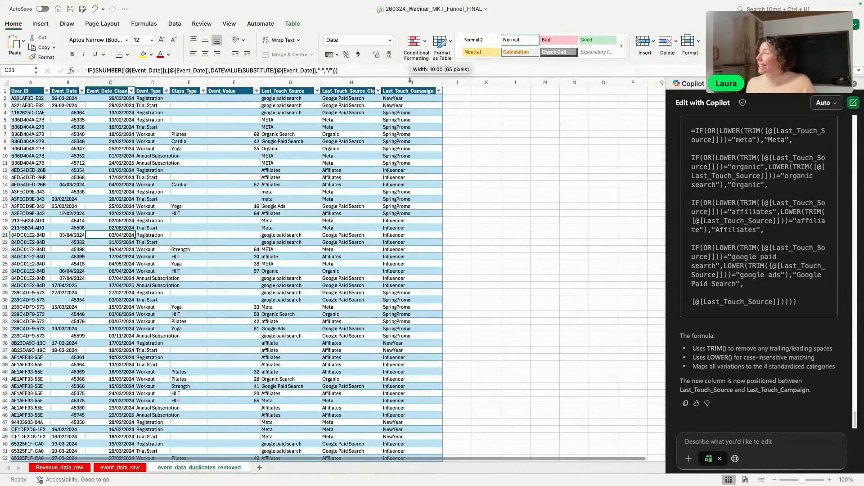
Step: Insert a new table column between Event_Value and Last_Touch_Source and name it Workout_Time
click(243, 80)
click(280, 81)
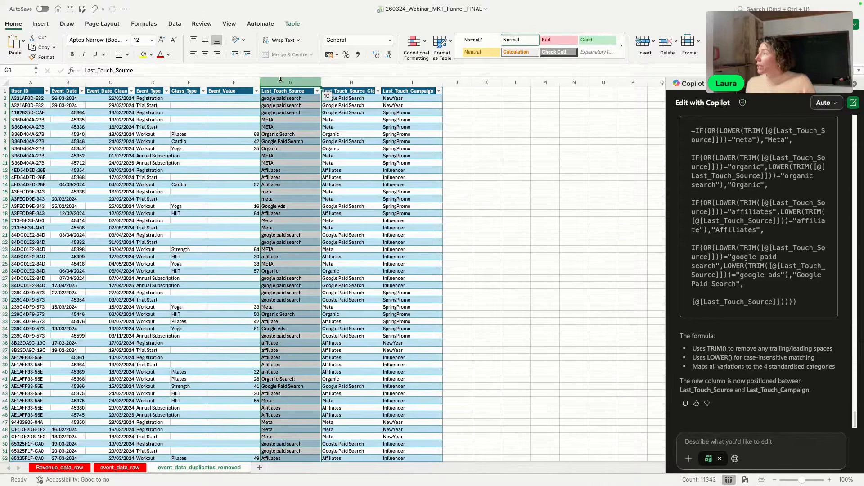
right_click(279, 81)
click(294, 130)
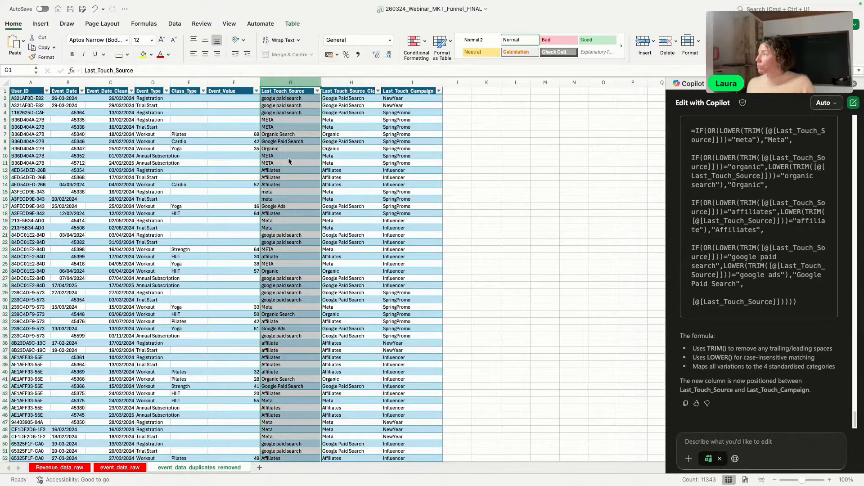
click(230, 92)
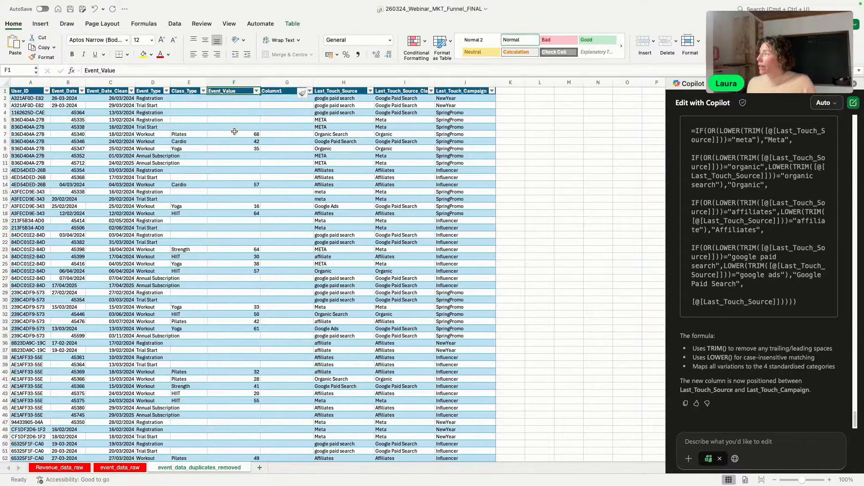
click(268, 88)
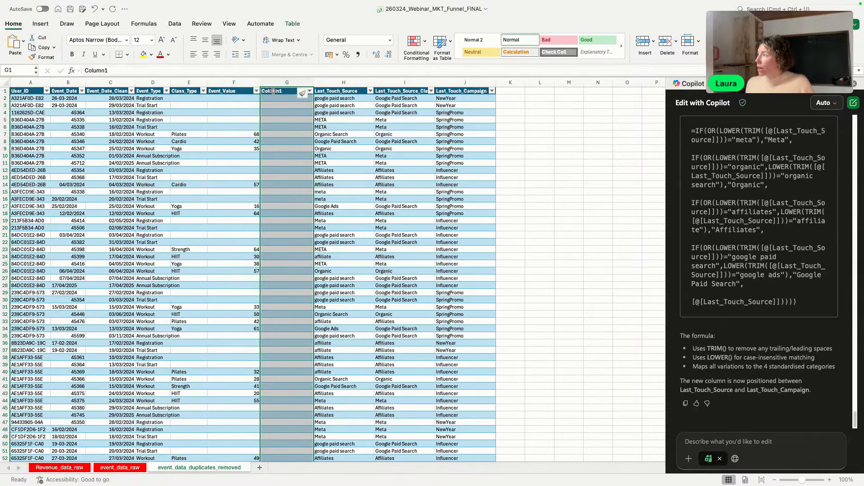
click(269, 91)
text(Wor)
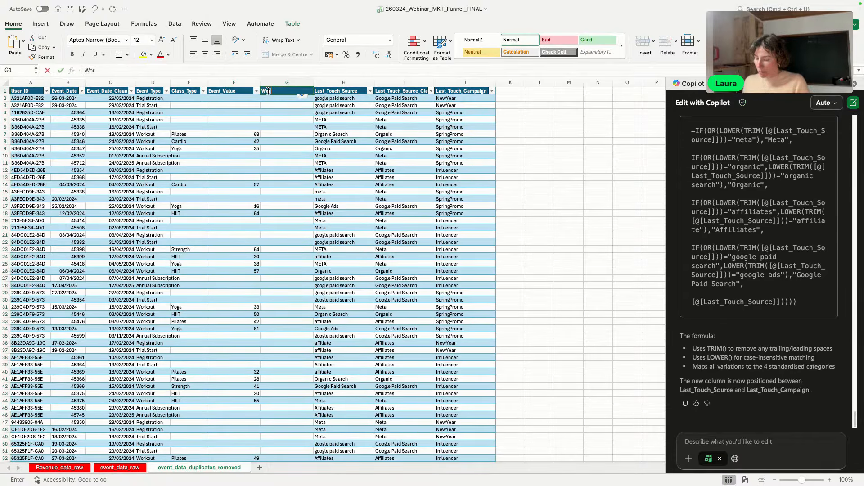
text(kout_Time)
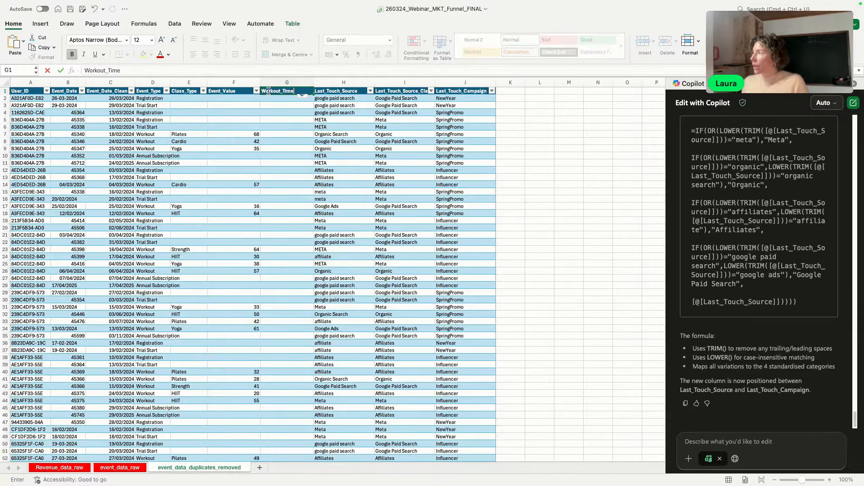
click(287, 134)
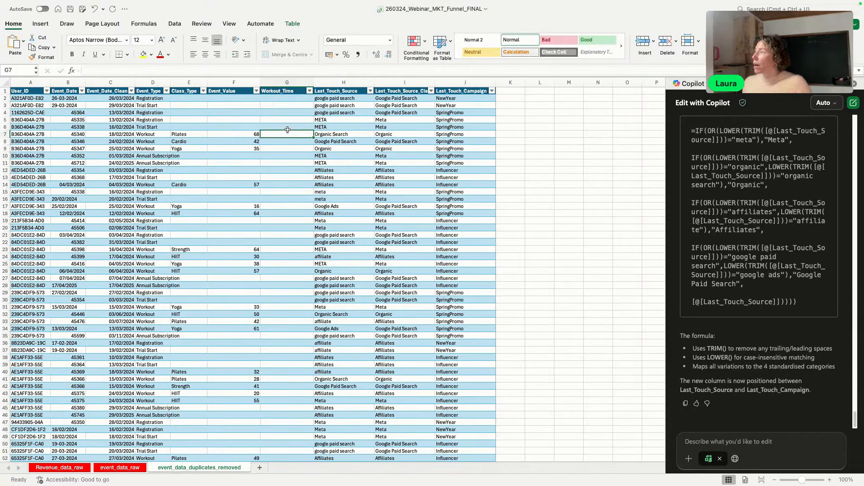
Step: Fill the Workout_Time column with =IF([@[Event_Value]]="",0,[@[Event_Value]]) so blank event values become 0
click(284, 99)
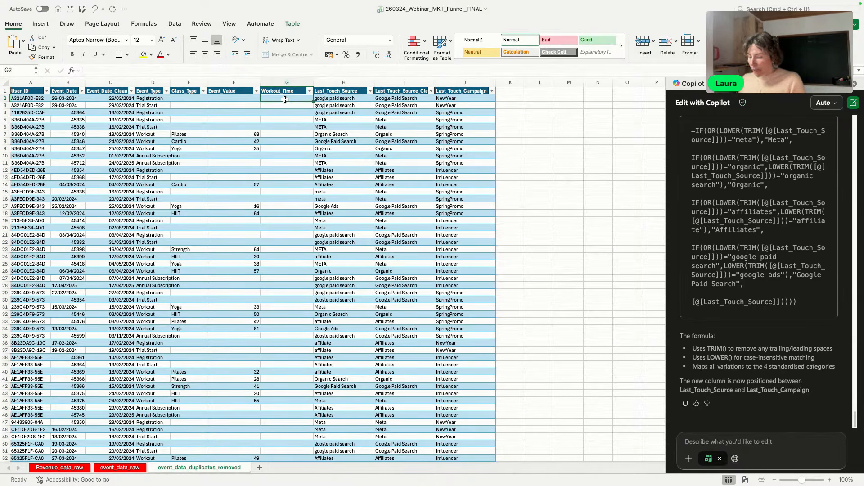
text(=i)
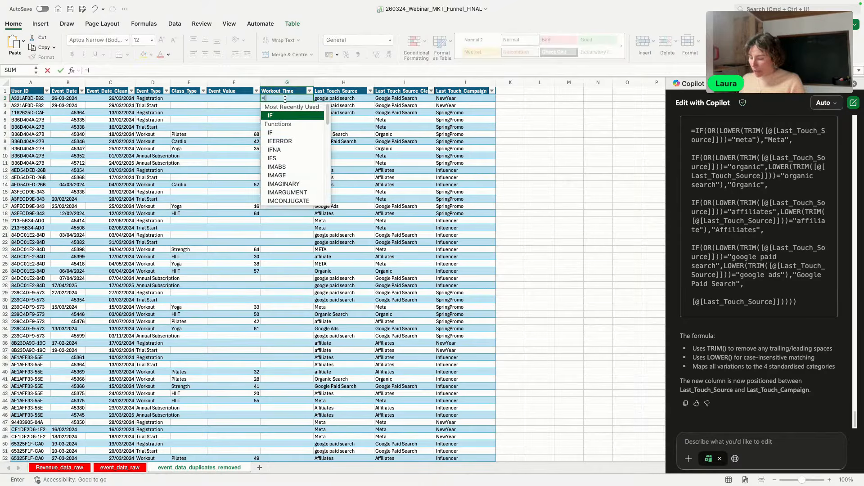
text(f()
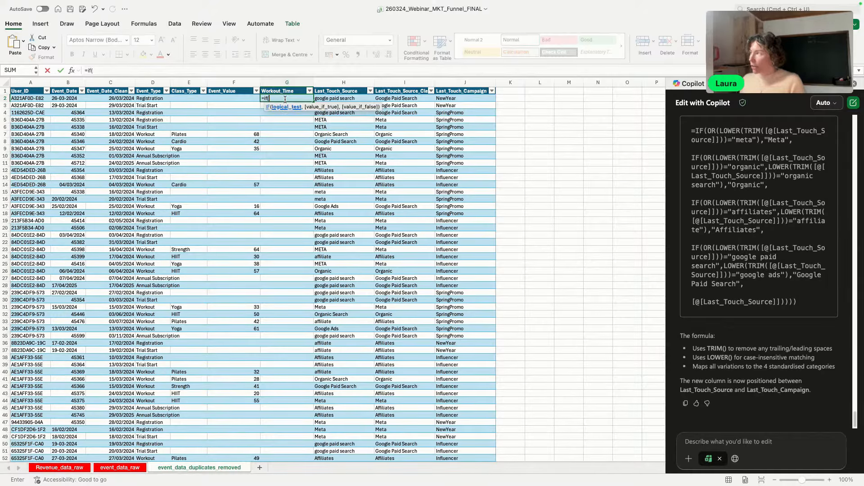
click(250, 98)
text(")
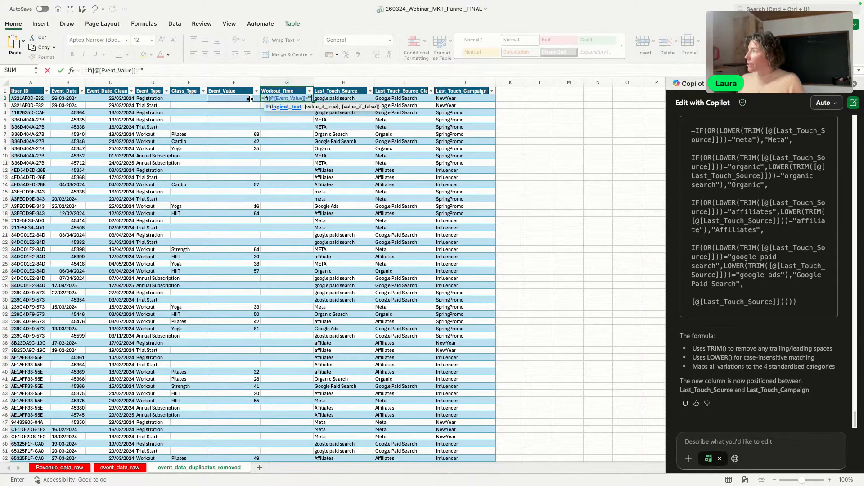
text(",)
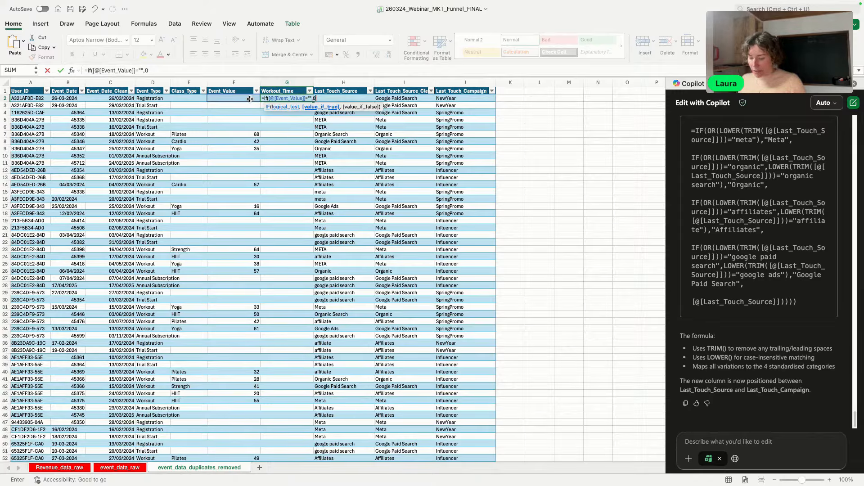
text(0,)
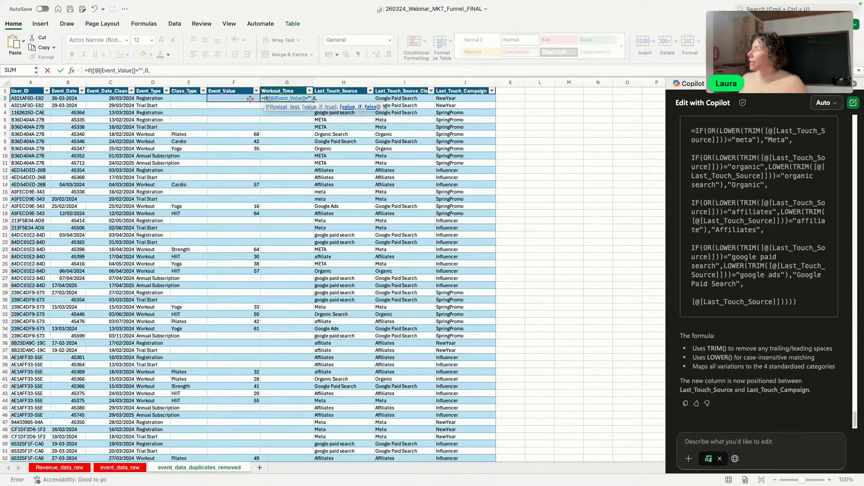
click(251, 97)
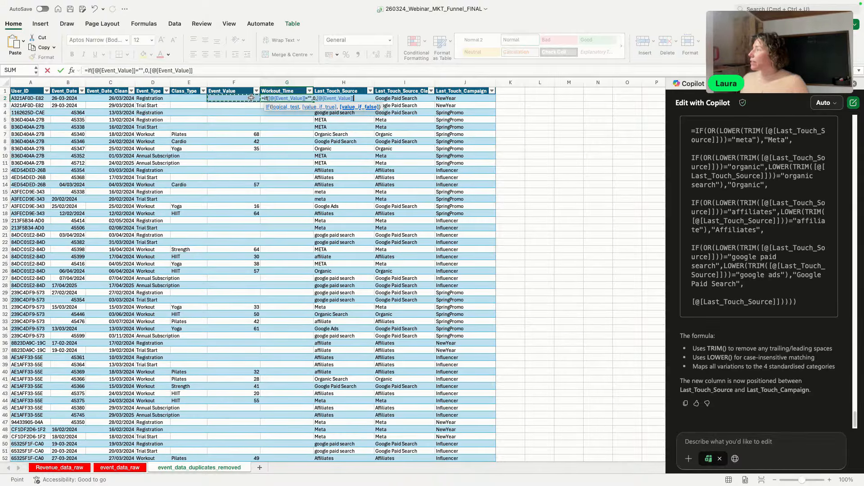
text())
key(Return)
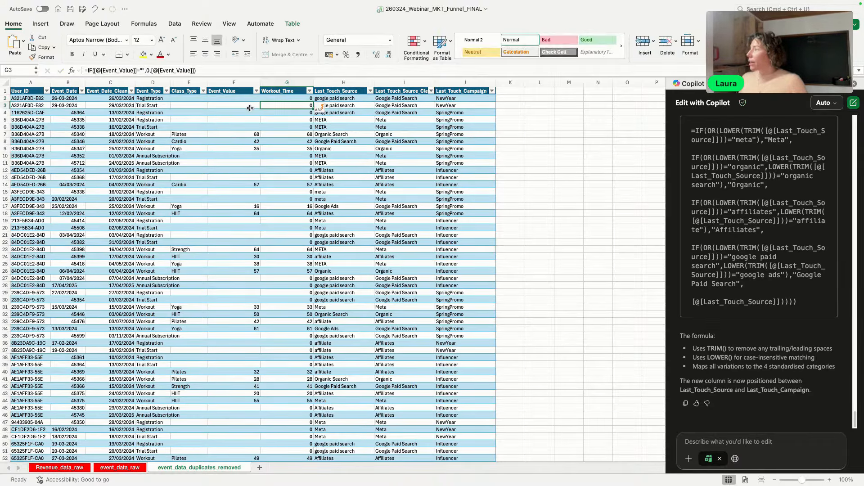
scroll(297, 150, down, 5)
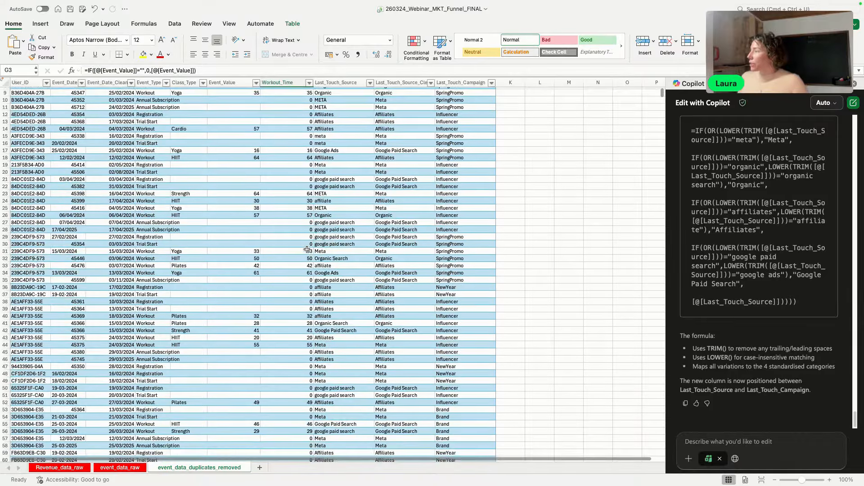
scroll(295, 223, up, 5)
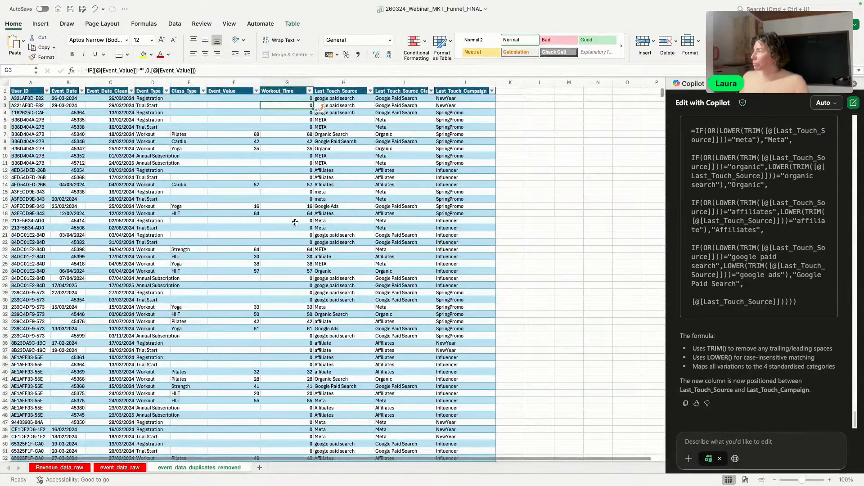
Step: Insert a new table column between Class_Type and Event_Value and name it Class_Type_clean
click(222, 81)
right_click(222, 82)
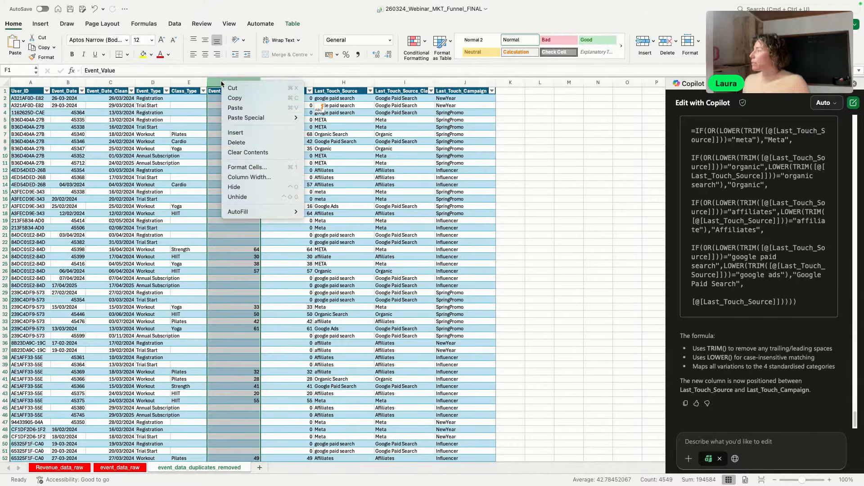
click(235, 132)
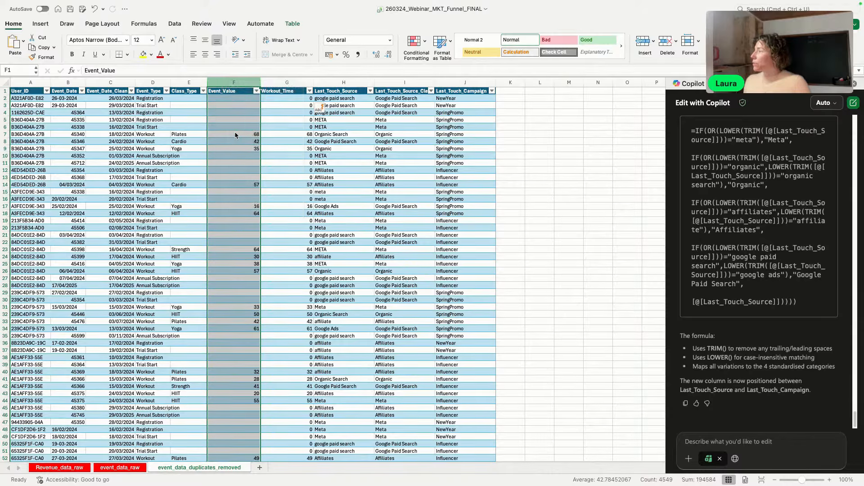
click(225, 91)
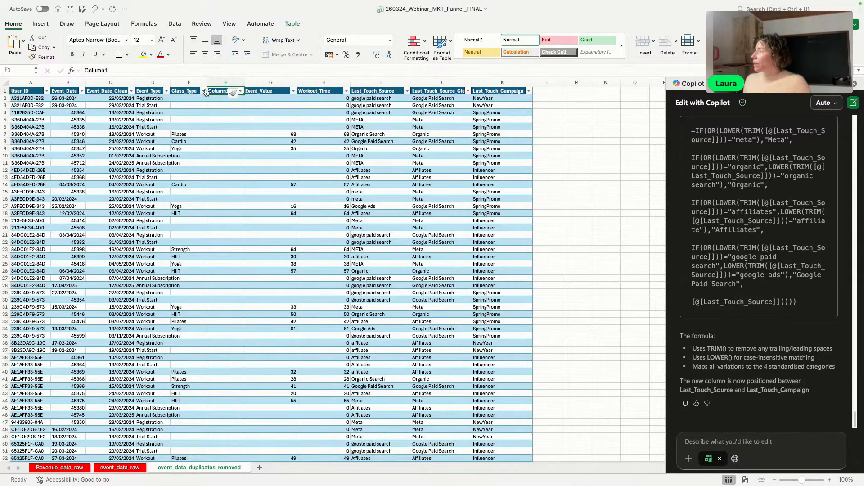
click(189, 91)
key(super+c)
click(223, 92)
key(super+v)
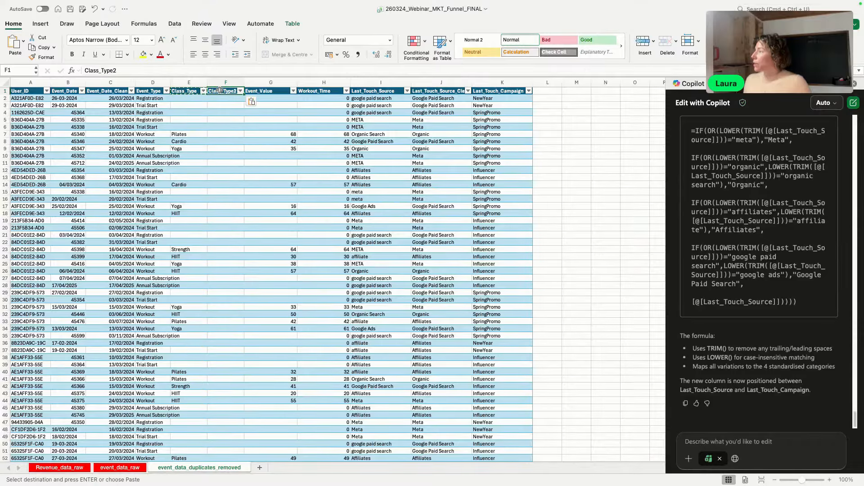
double_click(229, 88)
double_click(231, 90)
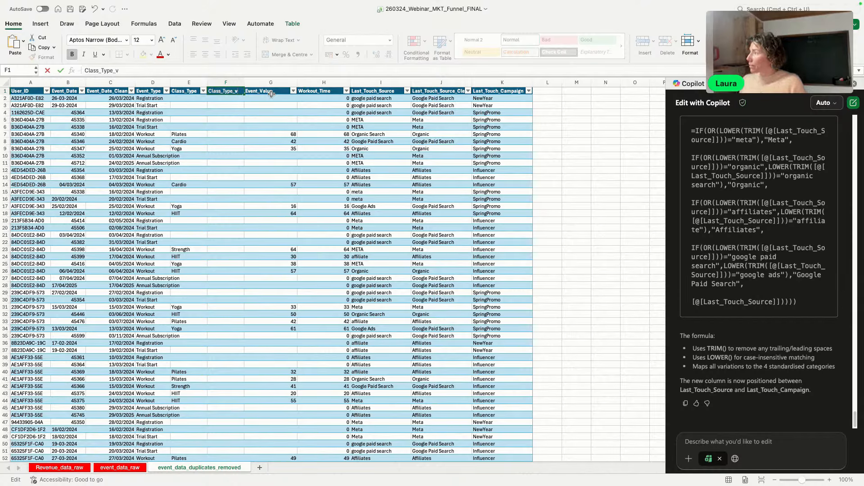
text(_clean)
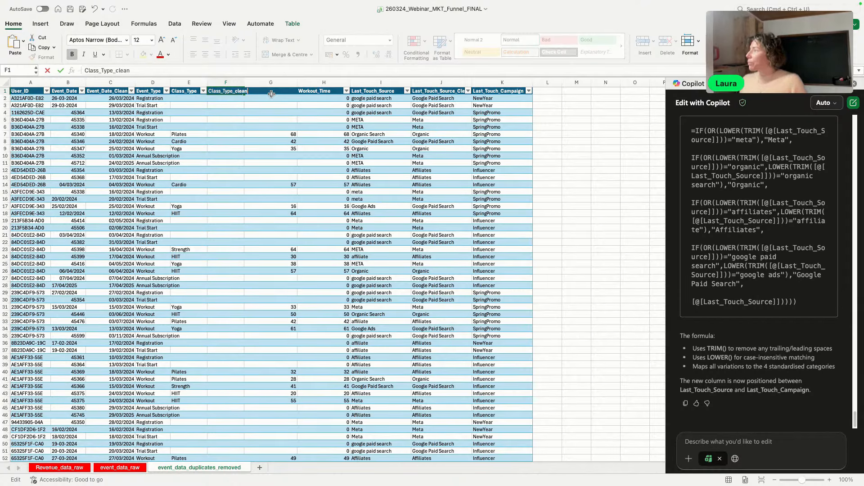
key(Return)
Step: Fill the Class_Type_clean column with =IF([@[Class_Type]]="","n/a",[@[Class_Type]]) so blank class types become n/a
text(=)
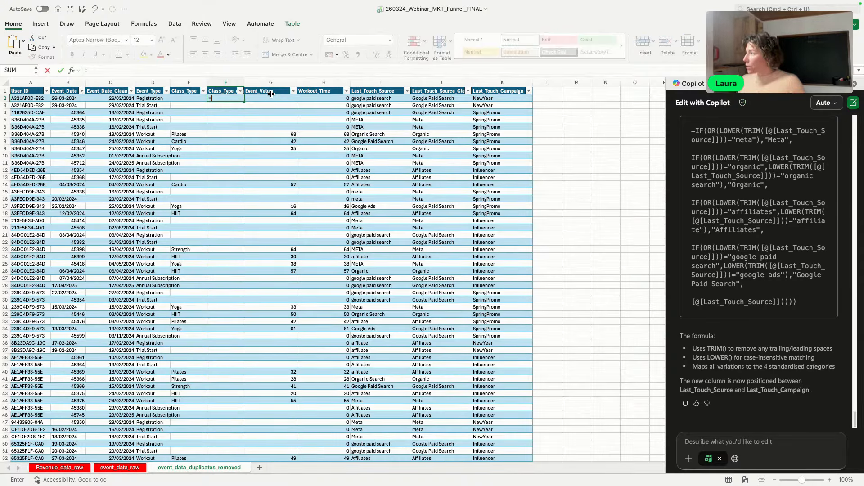
text(if()
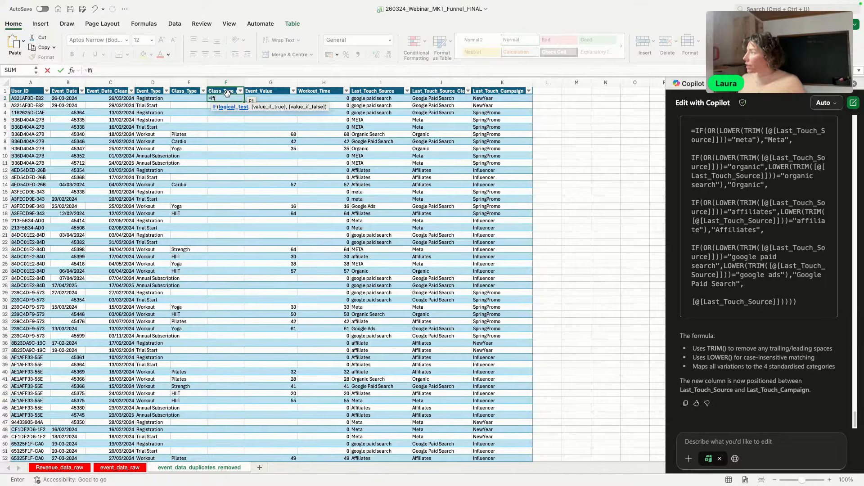
click(203, 99)
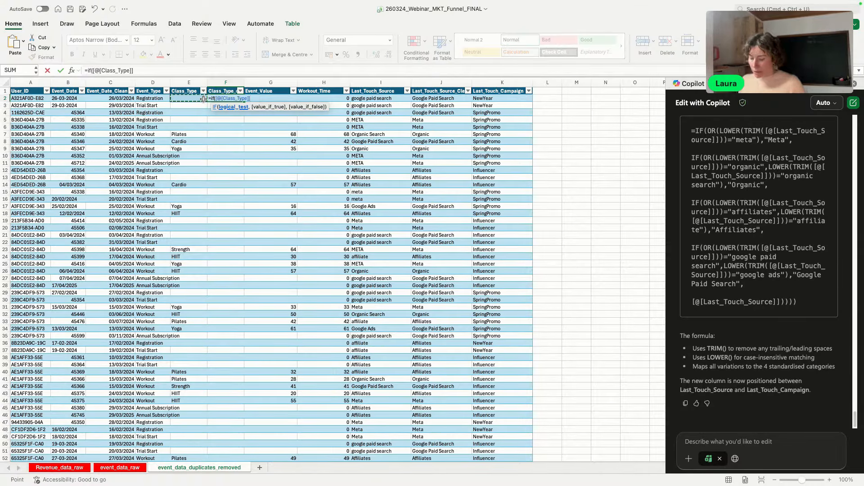
text(=")
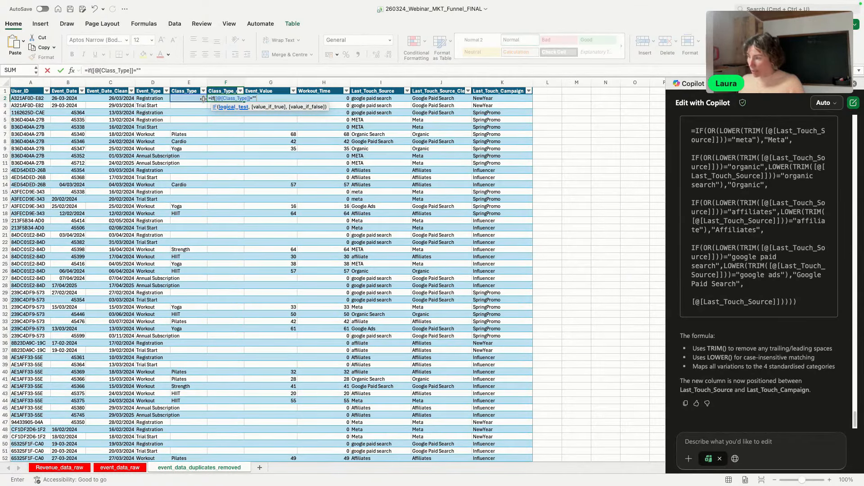
text(","n/)
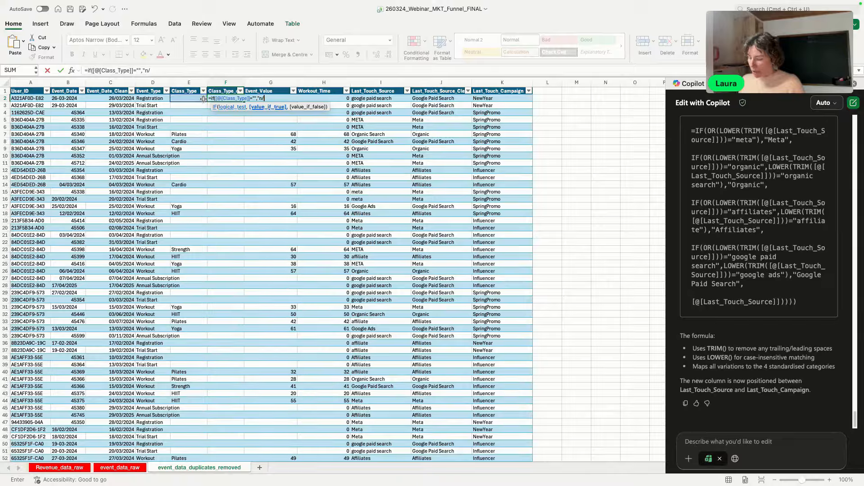
text(a")
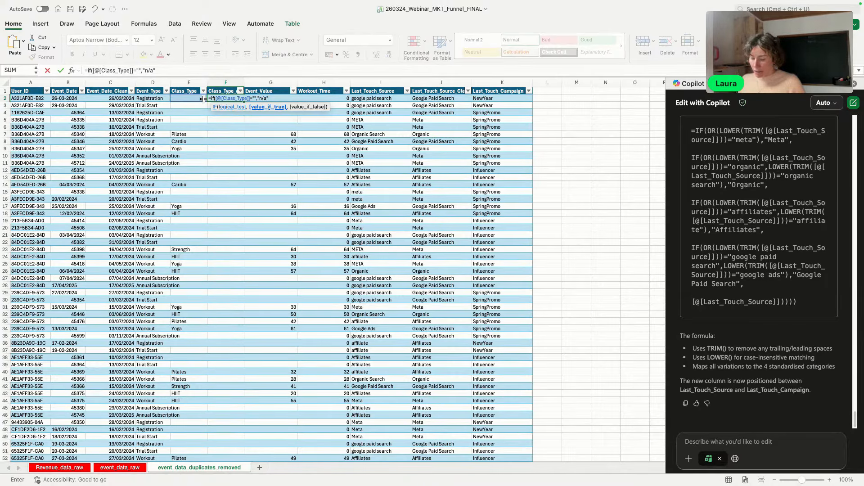
text(,)
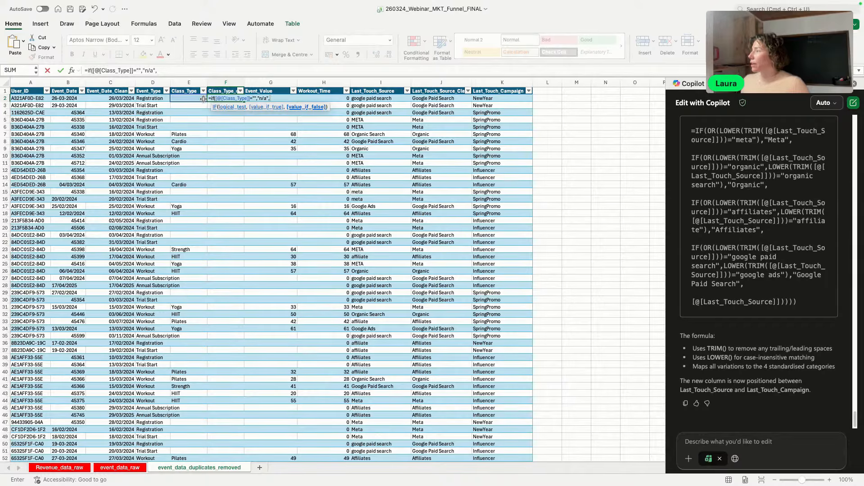
click(204, 99)
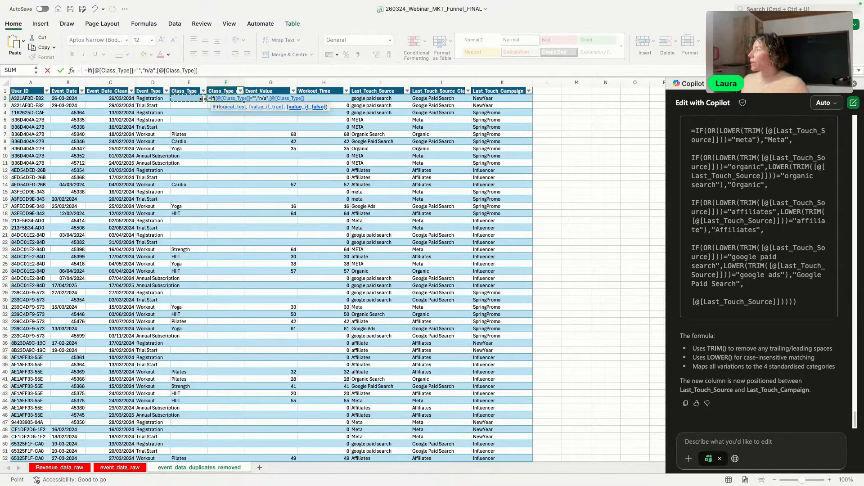
key(Return)
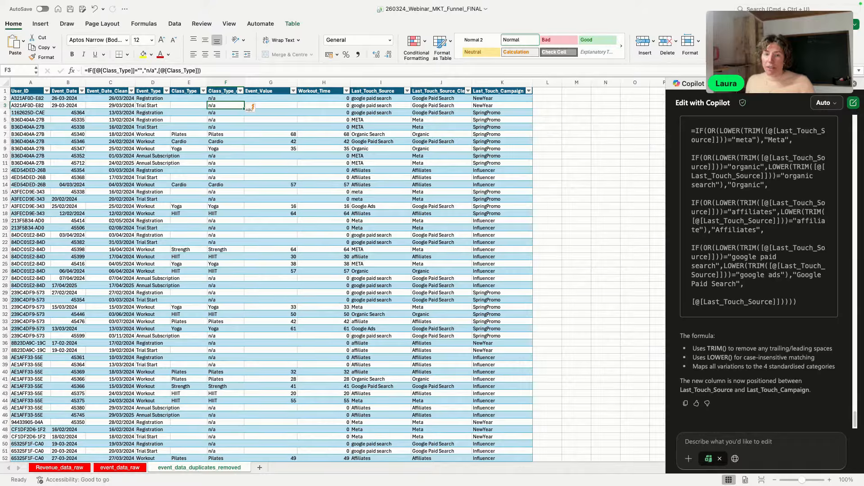
Step: Ask Copilot "Are there any more inconsistencies?"
click(713, 439)
text(Are there a)
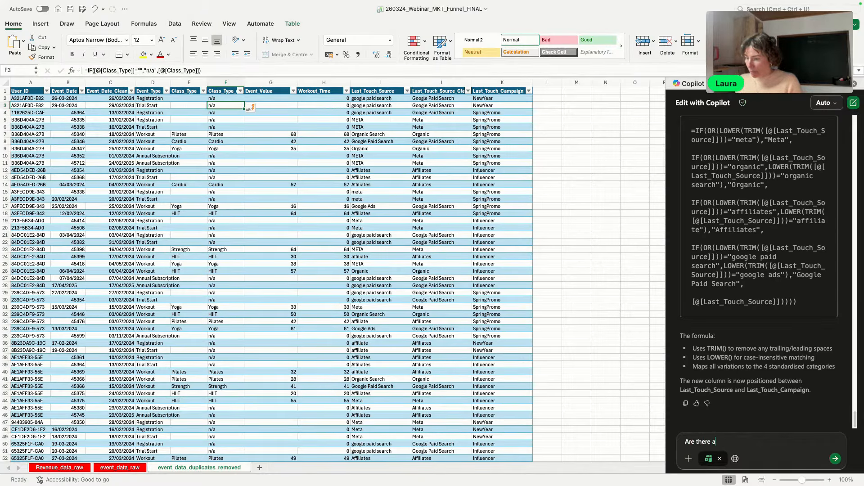
text(ny more inconsiste)
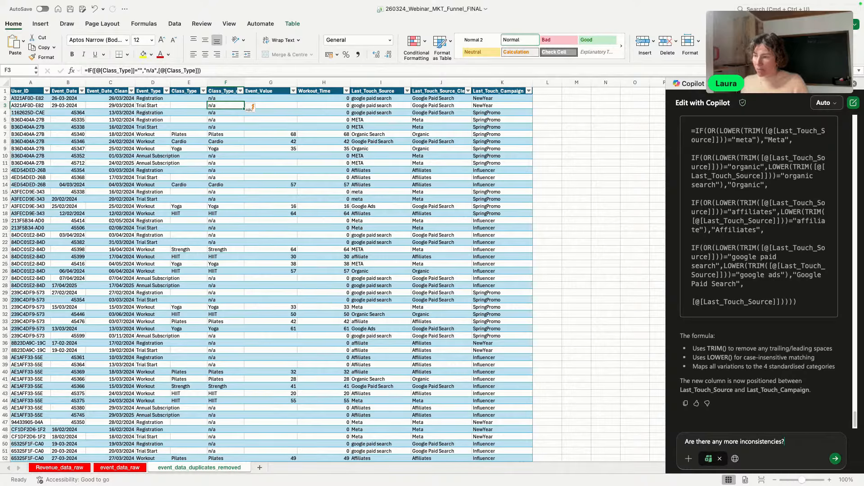
text(ncies?)
key(Return)
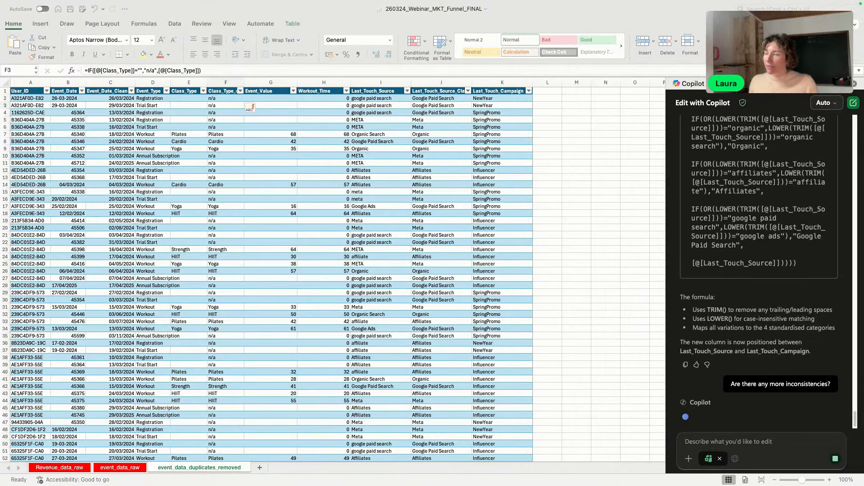
click(696, 444)
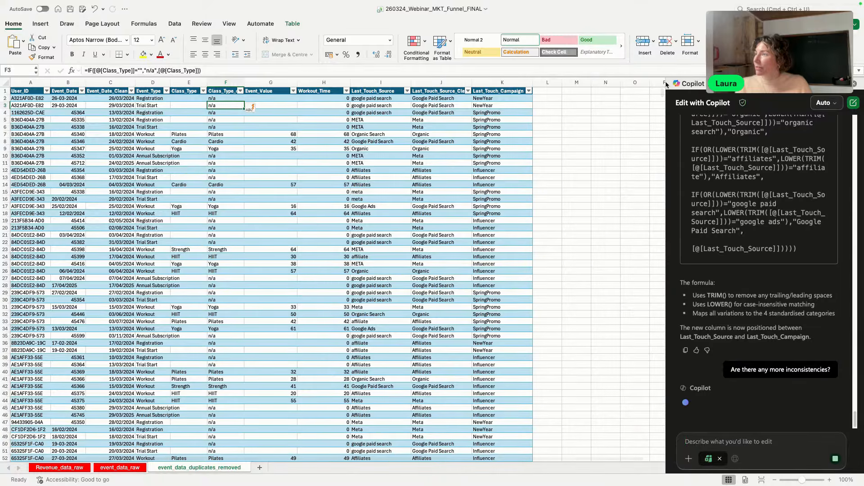
Step: Widen the Copilot pane slightly and read through its report on remaining inconsistencies, including the sample mismatches and root cause
drag(666, 85, 658, 84)
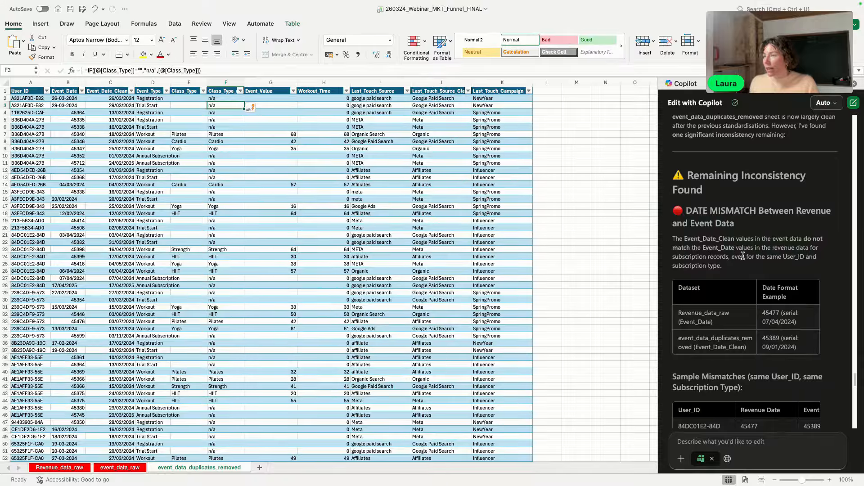
scroll(713, 266, down, 2)
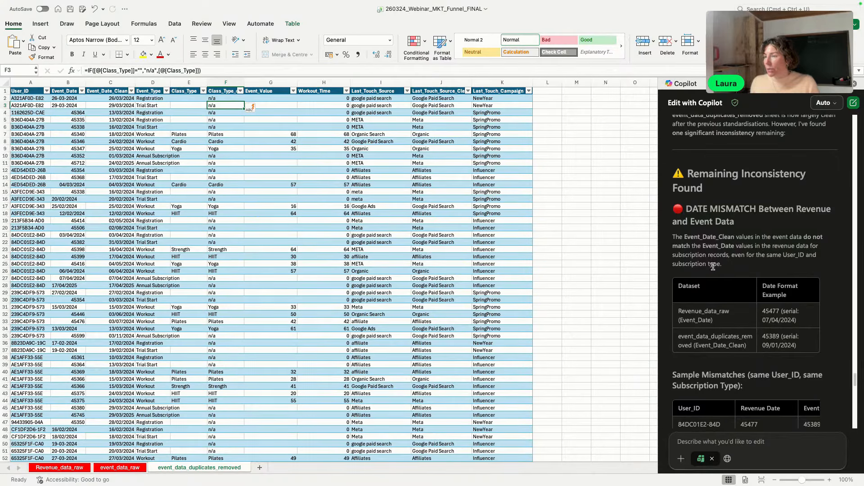
scroll(713, 269, down, 1)
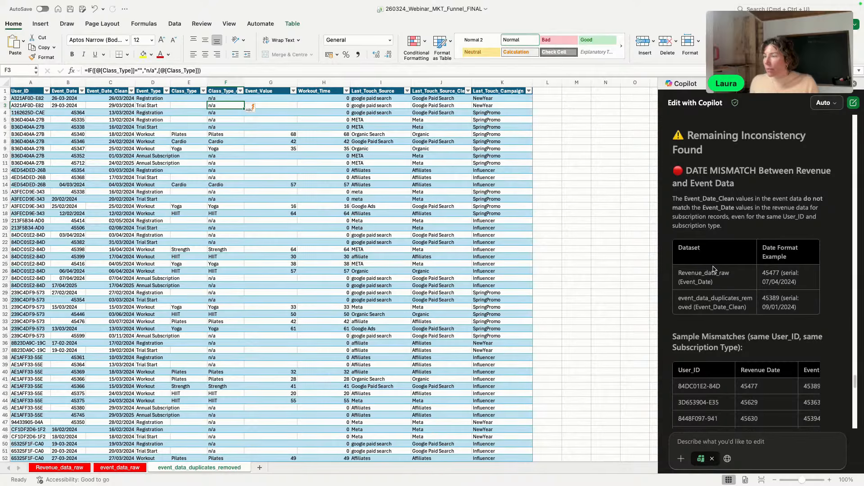
scroll(705, 302, down, 1)
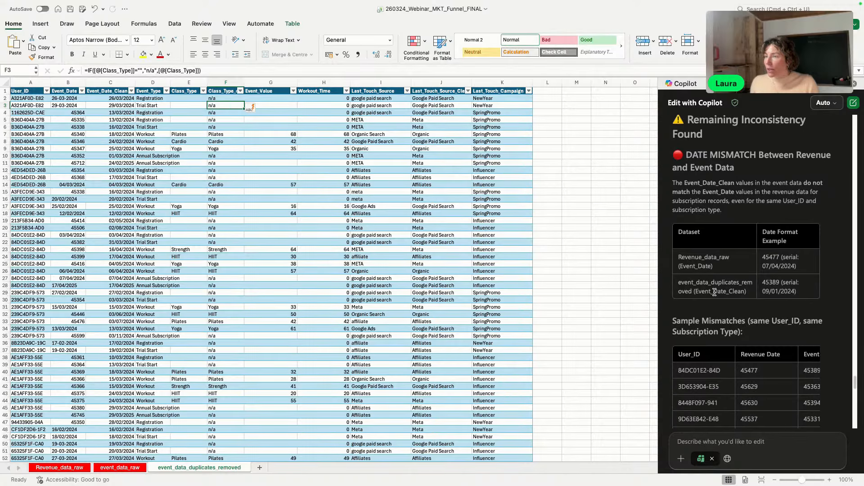
scroll(714, 261, down, 1)
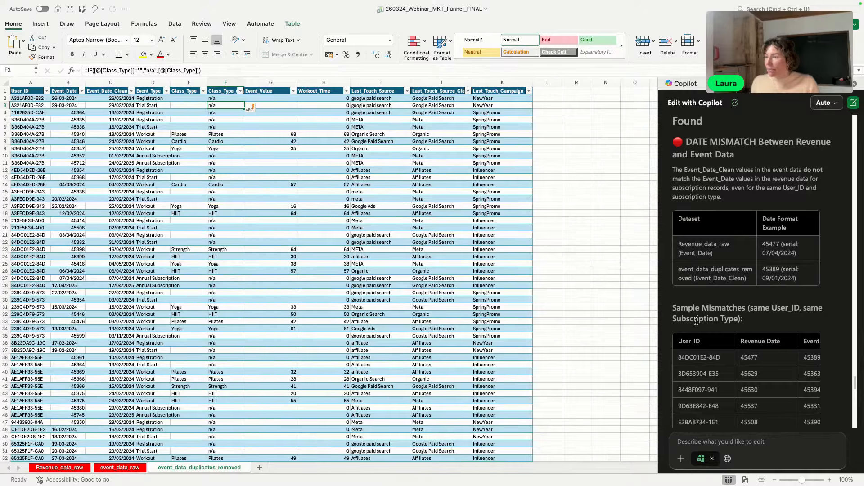
scroll(694, 319, down, 2)
scroll(695, 321, down, 4)
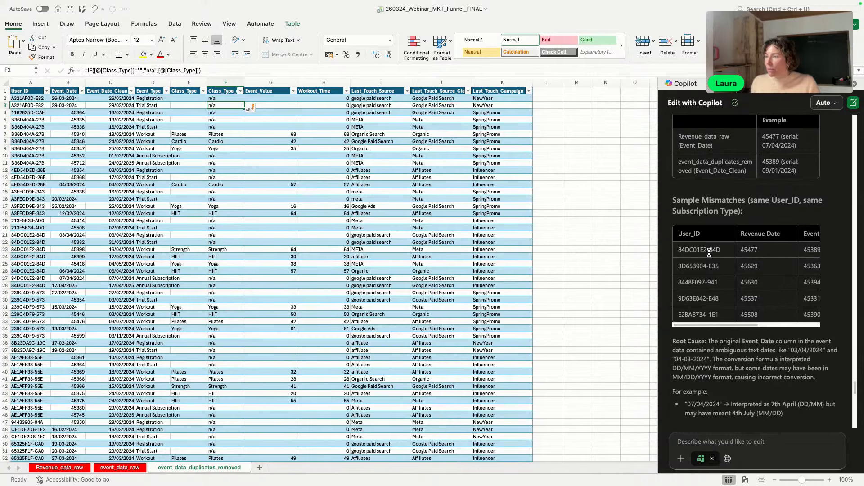
Step: Read Copilot's root cause explanation about the ambiguous Event_Date text and the DD/MM/YYYY conversion formula
scroll(706, 311, down, 1)
scroll(715, 349, down, 1)
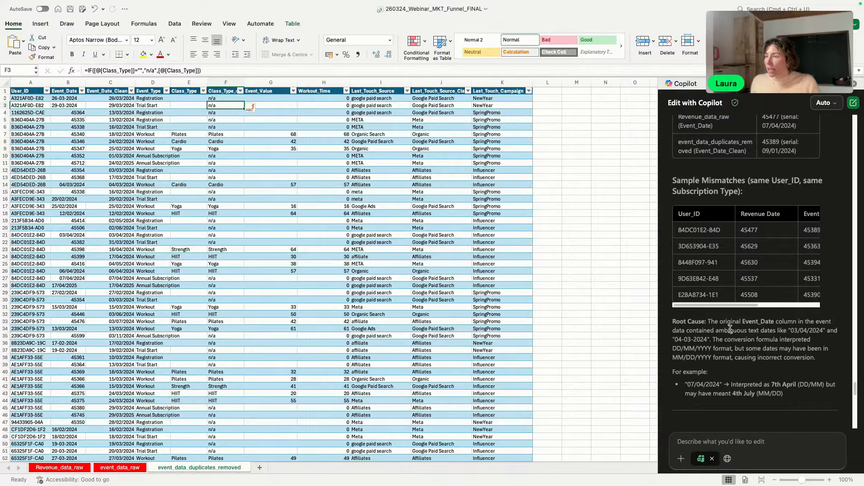
drag(729, 330, 673, 330)
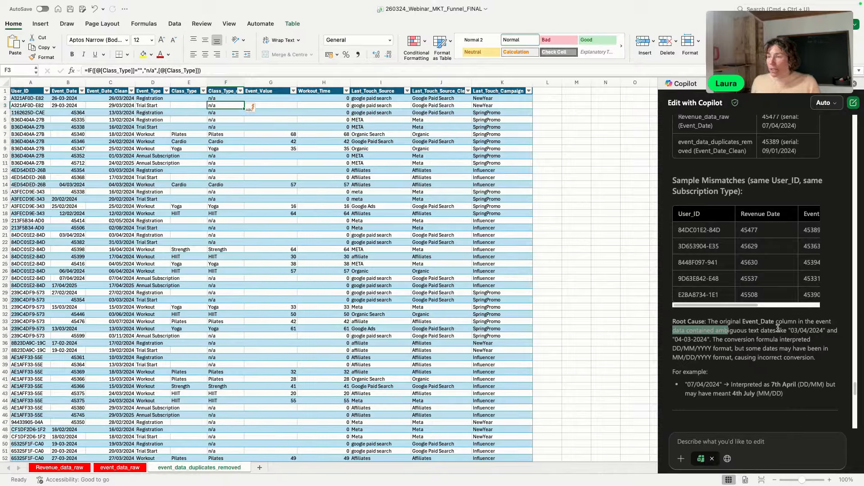
click(798, 329)
scroll(720, 333, down, 1)
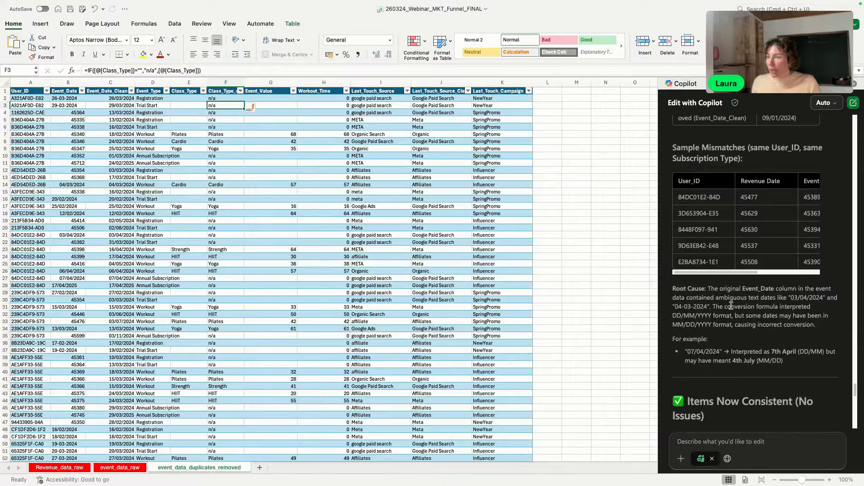
drag(731, 306, 793, 306)
click(694, 316)
scroll(702, 315, down, 1)
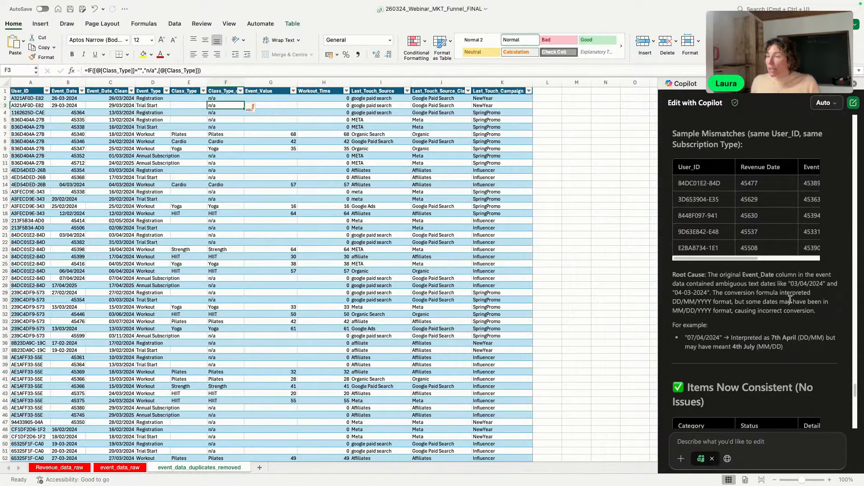
scroll(682, 306, down, 1)
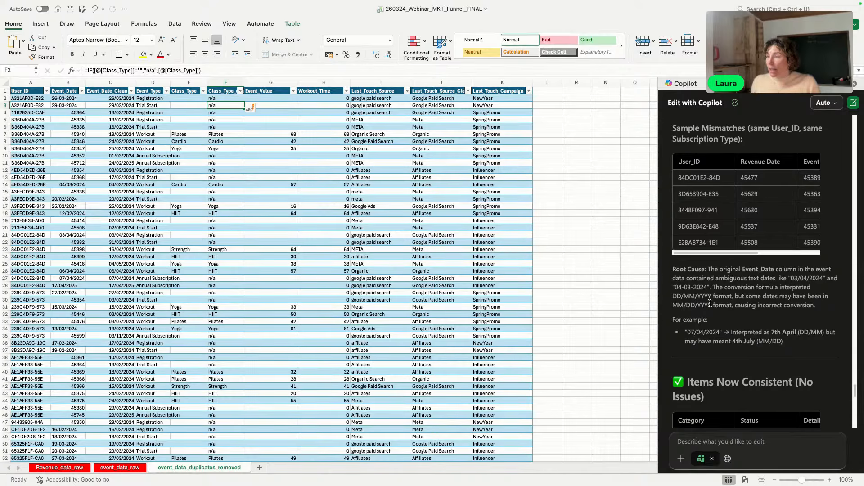
Step: Review the rest of Copilot's report: the list of consistent items, the summary table and the recommendation
scroll(697, 306, down, 3)
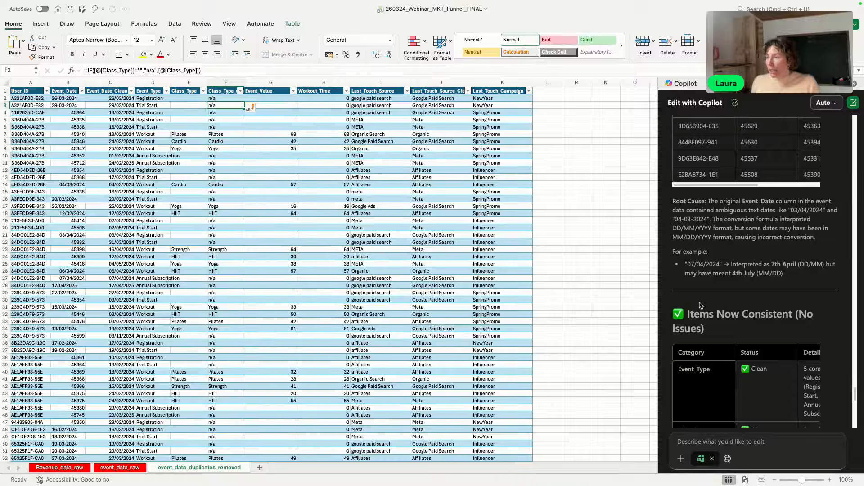
scroll(711, 270, down, 2)
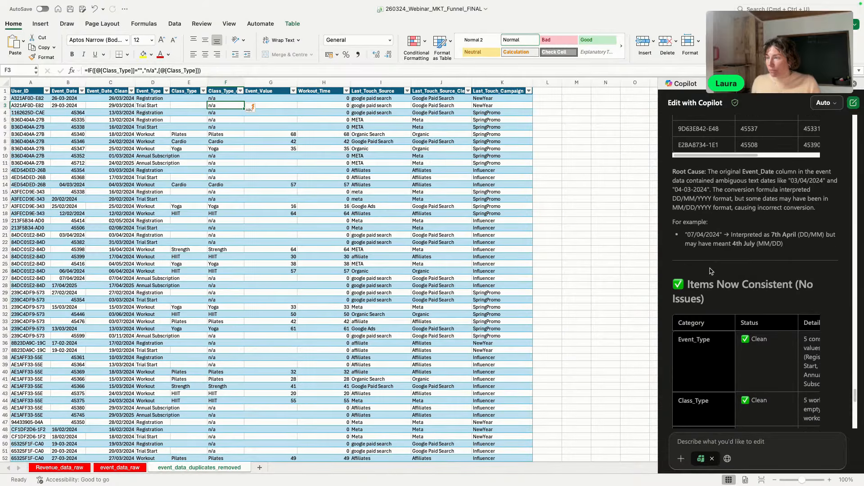
scroll(710, 270, down, 18)
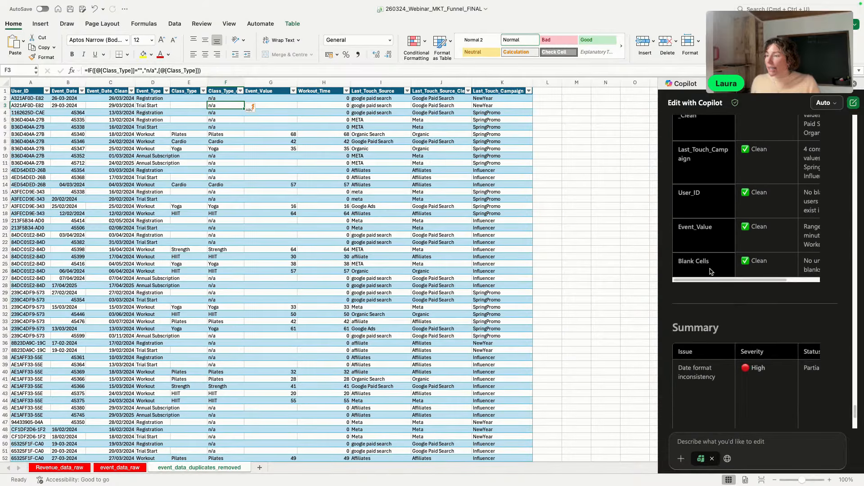
scroll(711, 272, down, 5)
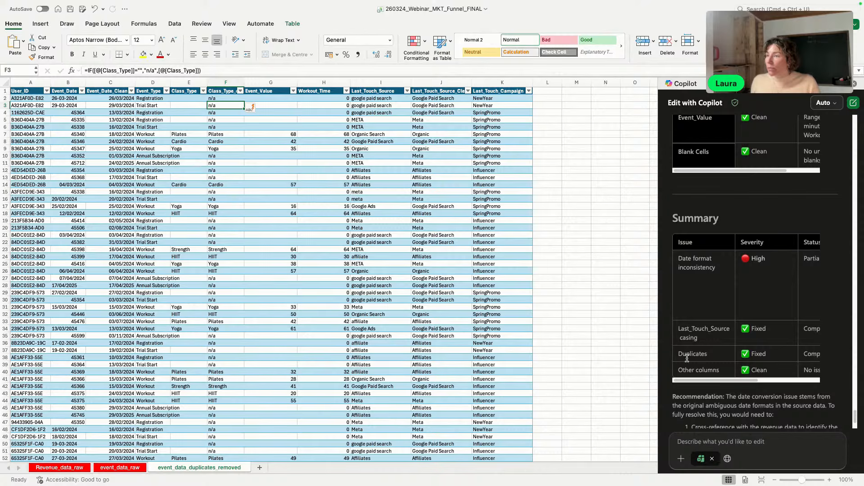
scroll(709, 347, down, 3)
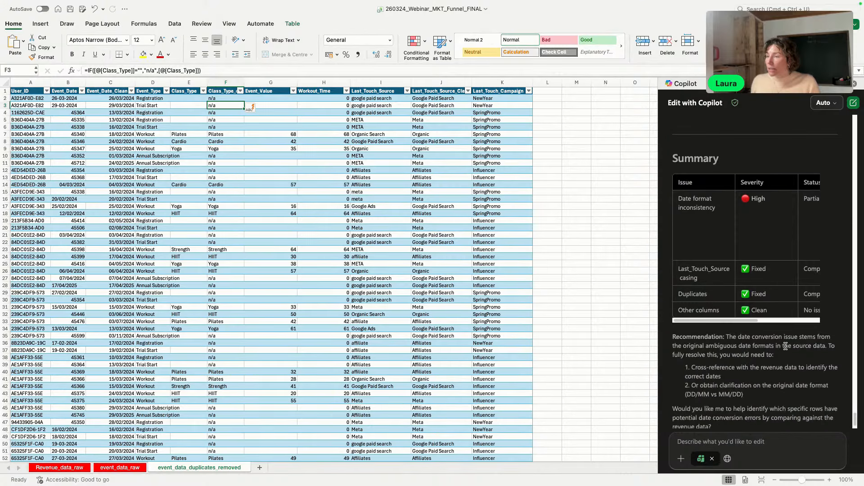
scroll(698, 348, down, 2)
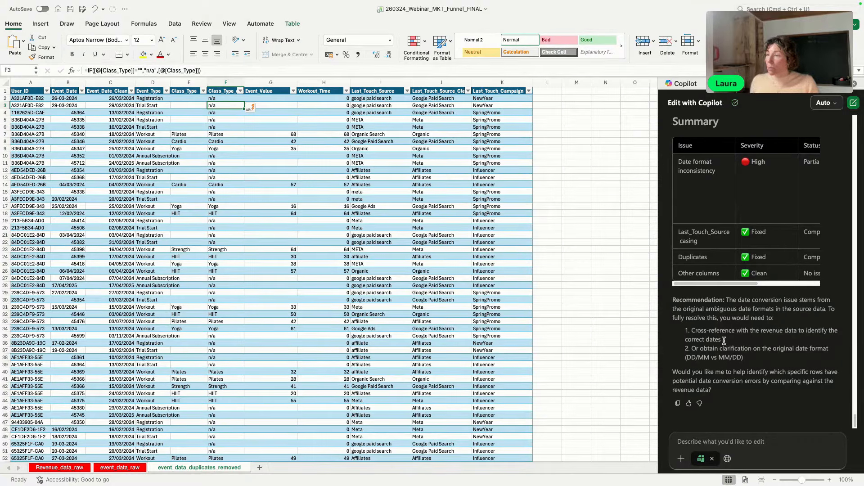
Step: Copy Copilot's first recommendation and send it as the prompt "Cross-reference with the revenue data to identify the correct dates"
drag(723, 341, 687, 330)
key(super+c)
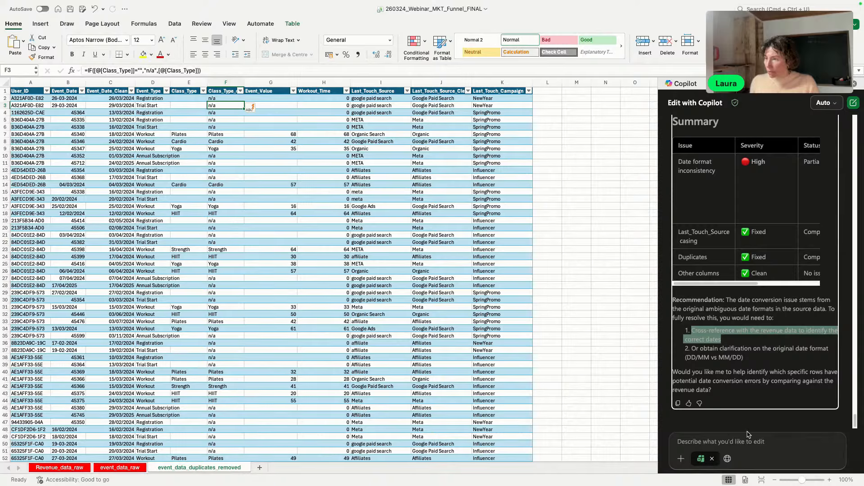
click(748, 437)
key(super+v)
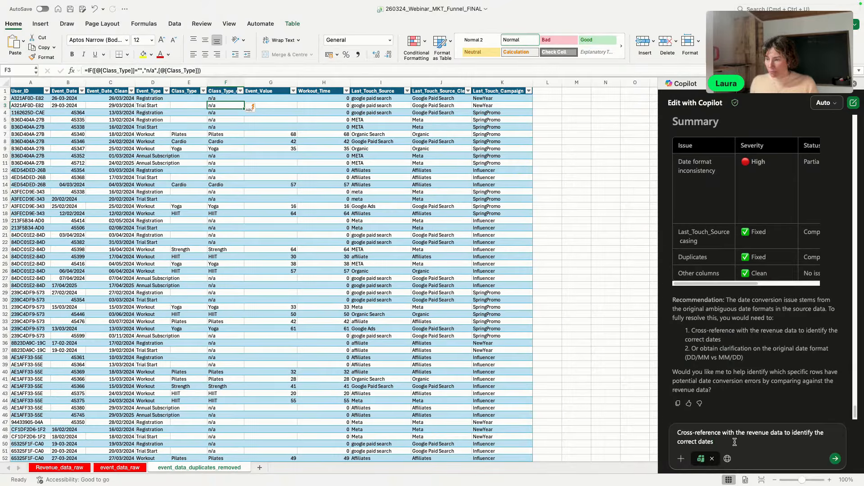
key(Return)
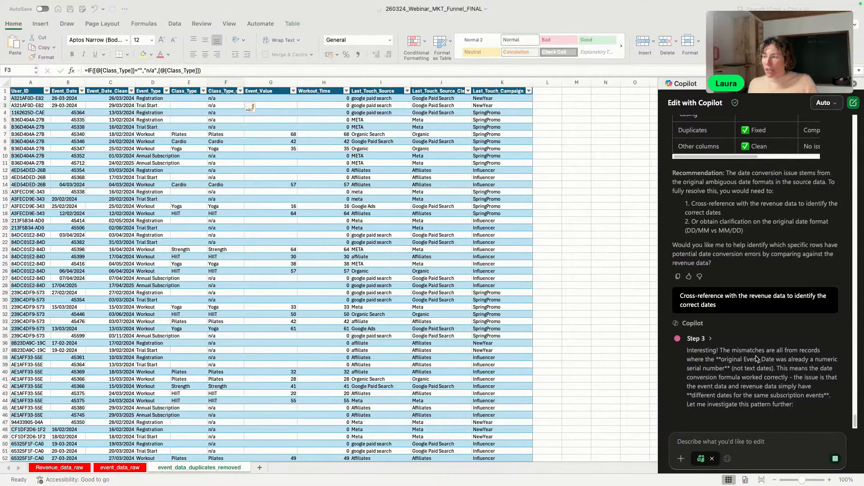
click(692, 442)
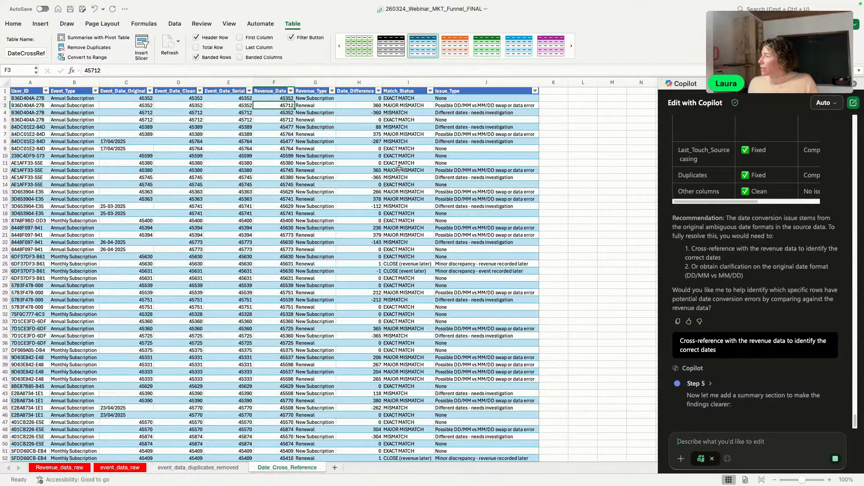
Step: Examine the Match_Status and Issue_Type values down the rows of the Date_Cross_Reference sheet
click(400, 99)
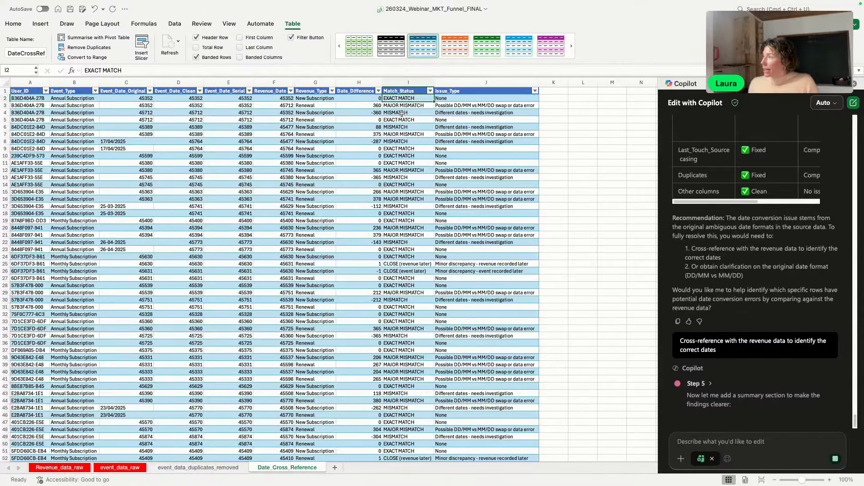
click(400, 134)
scroll(404, 298, down, 1)
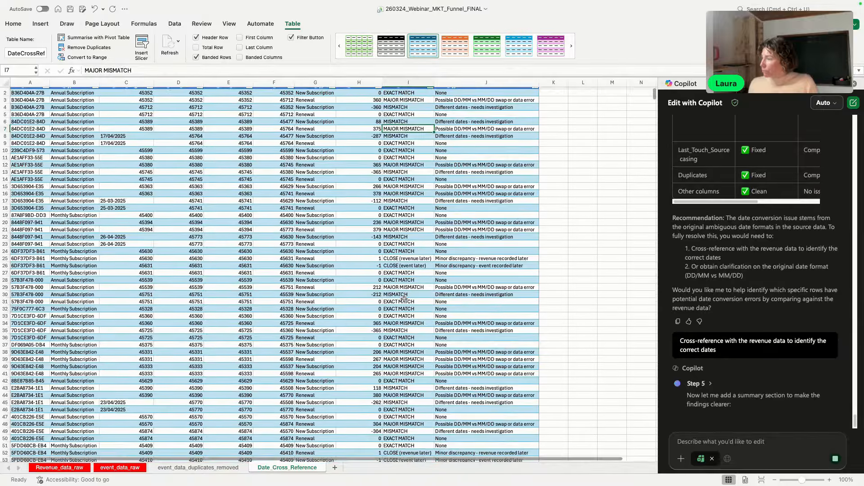
scroll(404, 298, down, 10)
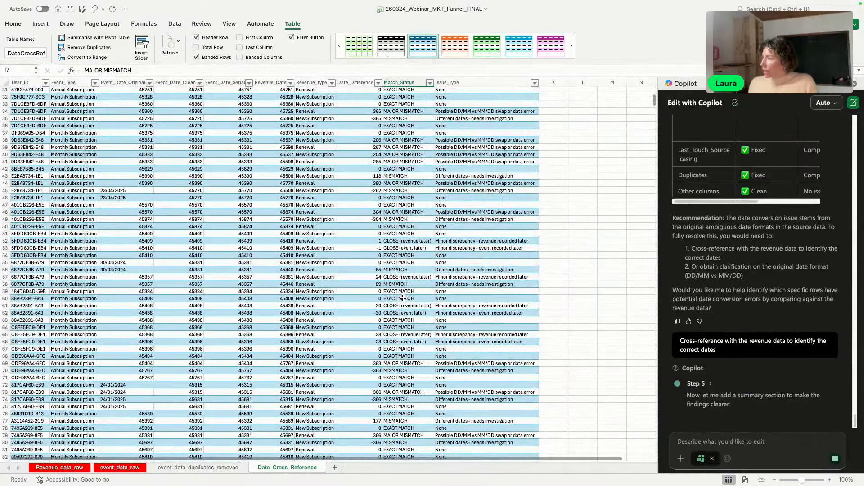
scroll(403, 299, down, 5)
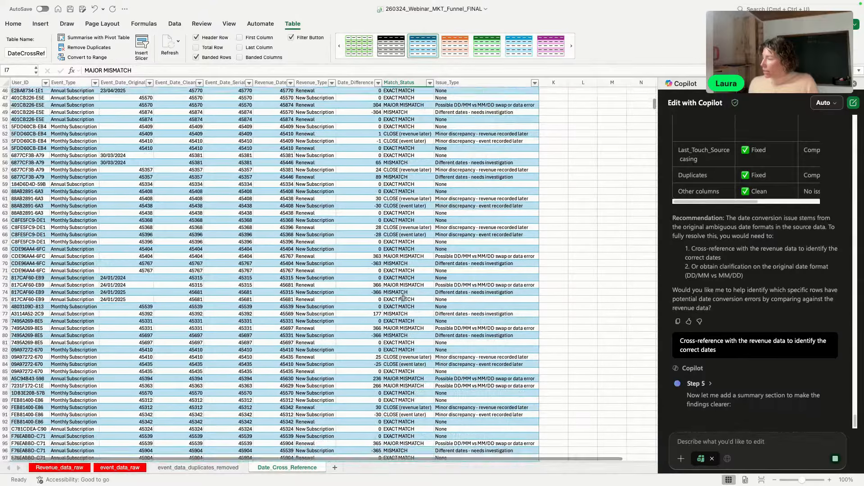
scroll(404, 298, up, 14)
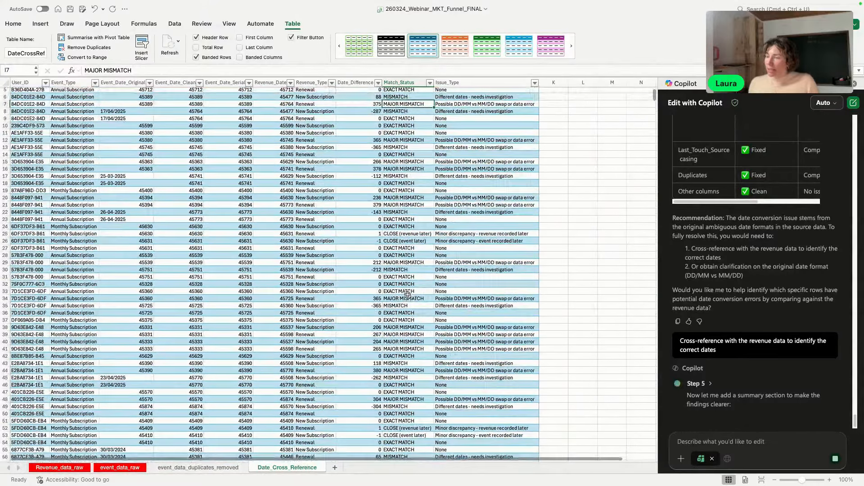
scroll(408, 294, up, 2)
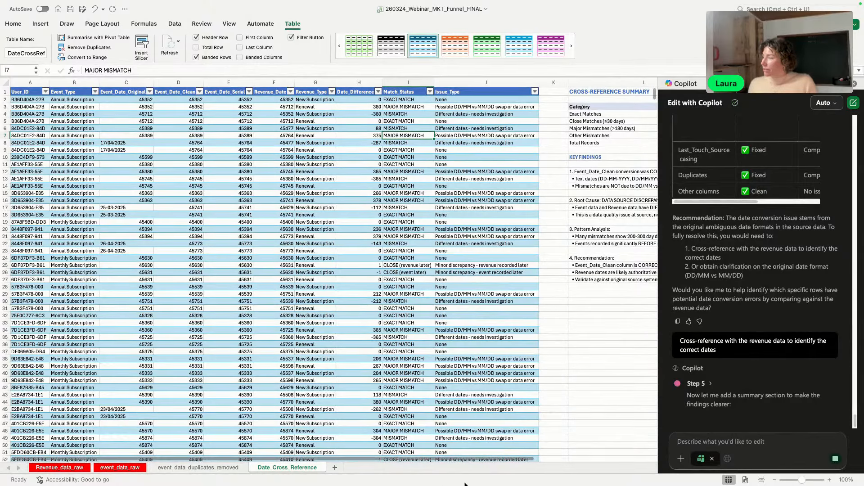
Step: Read the cross-reference summary, key findings and recommendation beside the Date_Cross_Reference table
scroll(459, 460, right, 1)
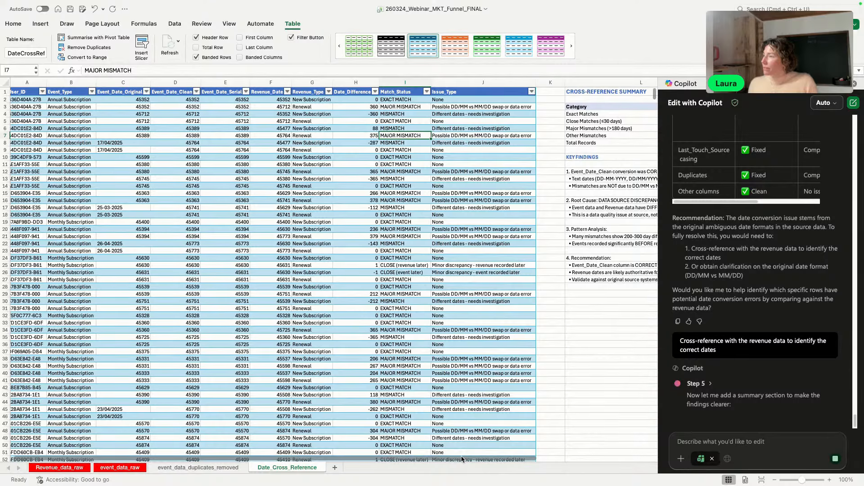
drag(462, 459, 532, 463)
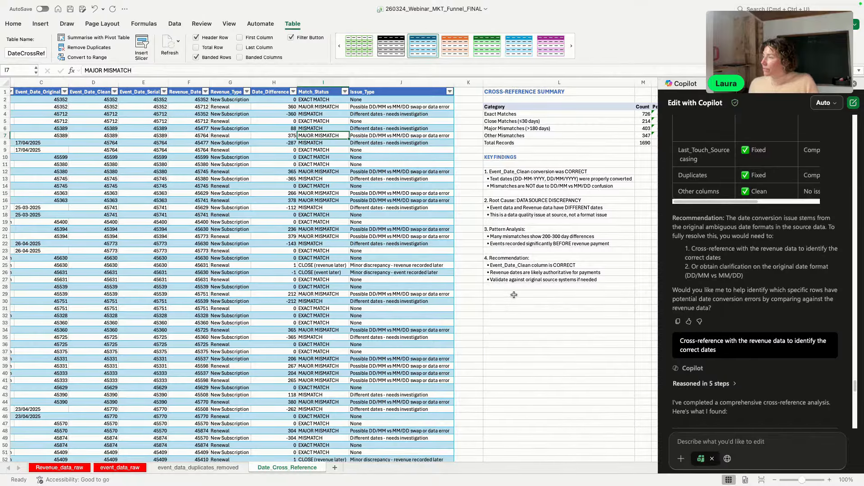
click(517, 278)
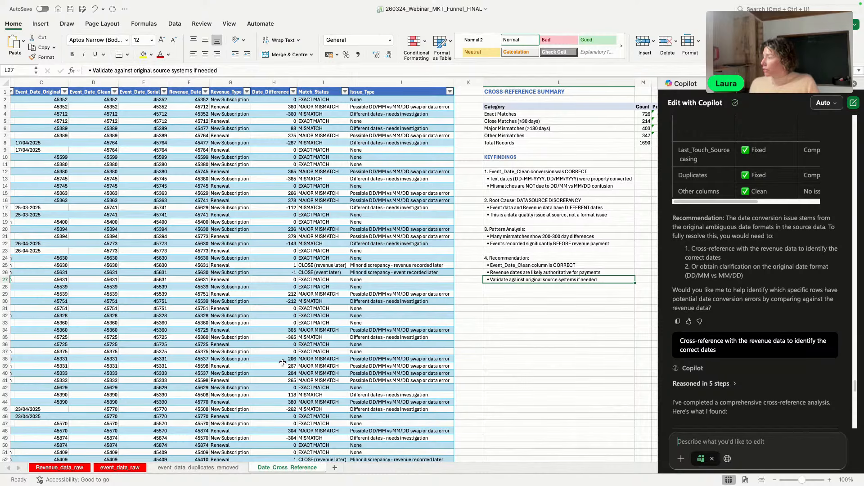
drag(515, 458, 423, 459)
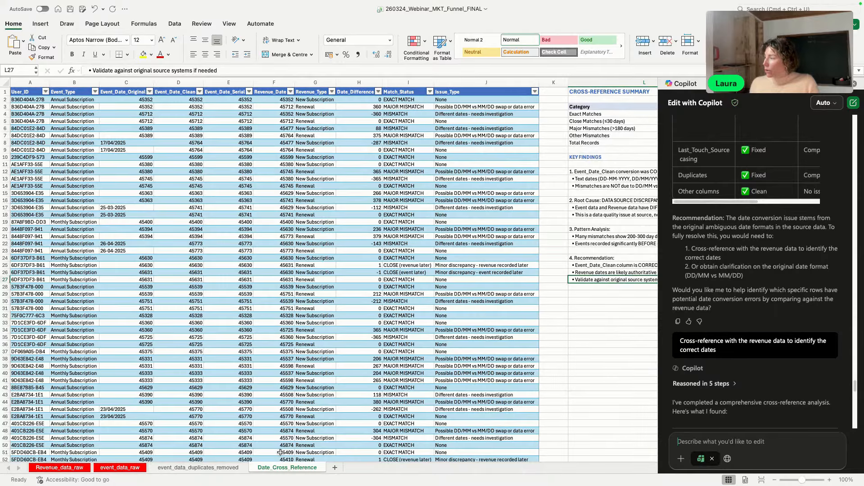
Step: From the event_data_duplicates_removed sheet, send Copilot the prompt 'Remove the User_IDs with mismatching event dates from the table in a new sheet called "eveny_data_de-dubed_cleaned"'
click(201, 469)
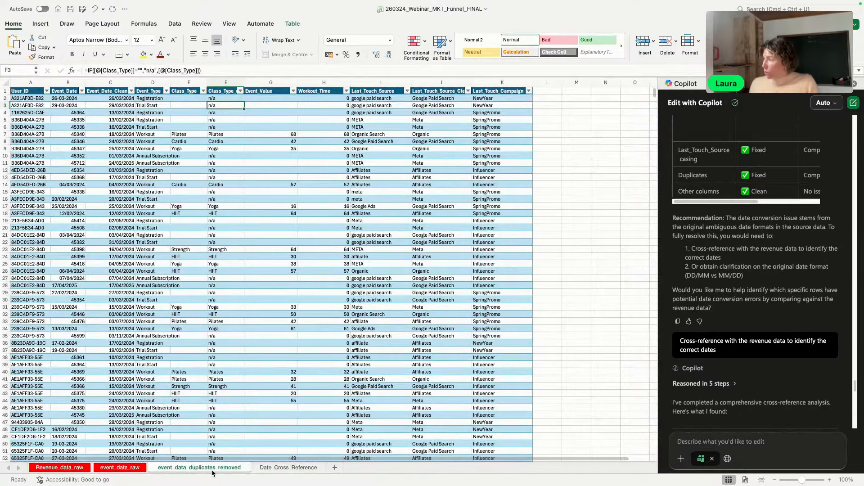
scroll(712, 383, down, 3)
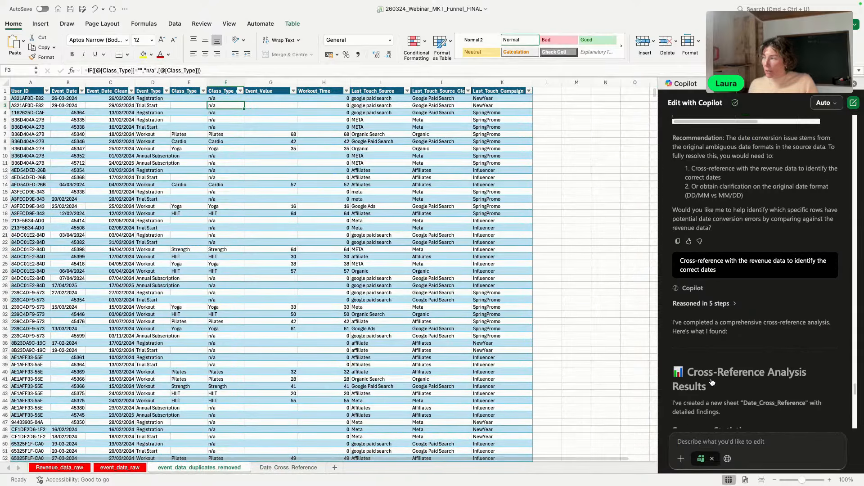
scroll(712, 382, up, 5)
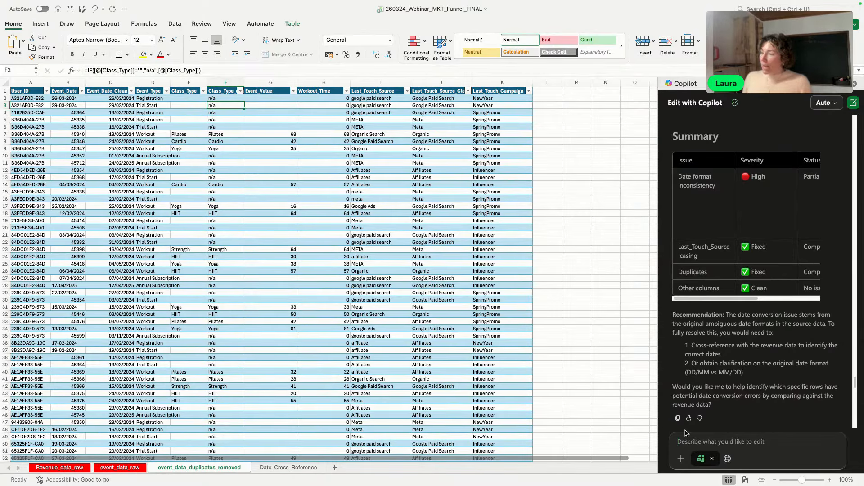
text(R)
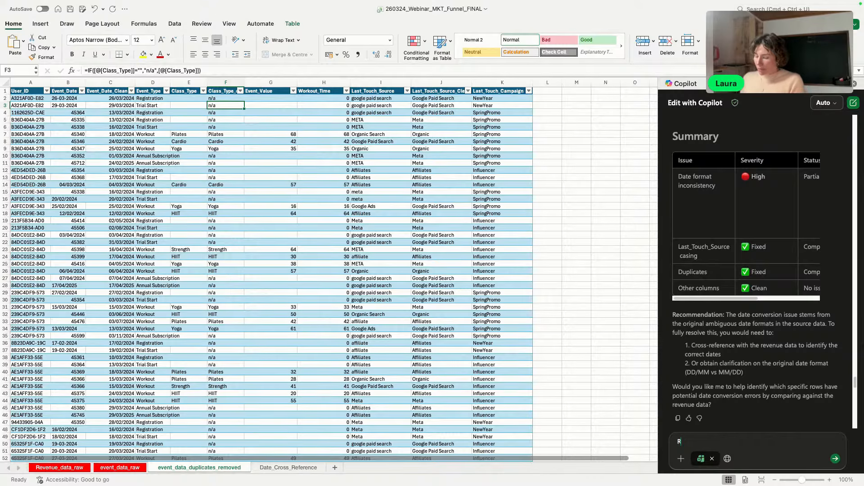
text(emove the User_IDs with mi)
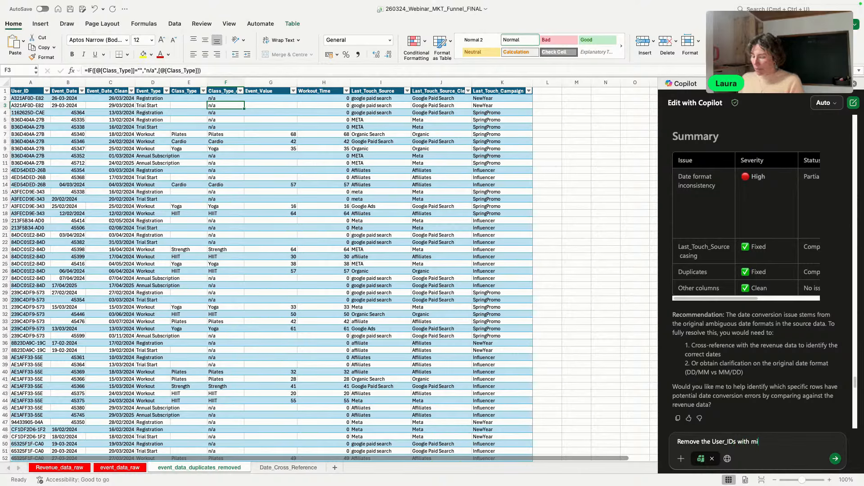
text(smatching)
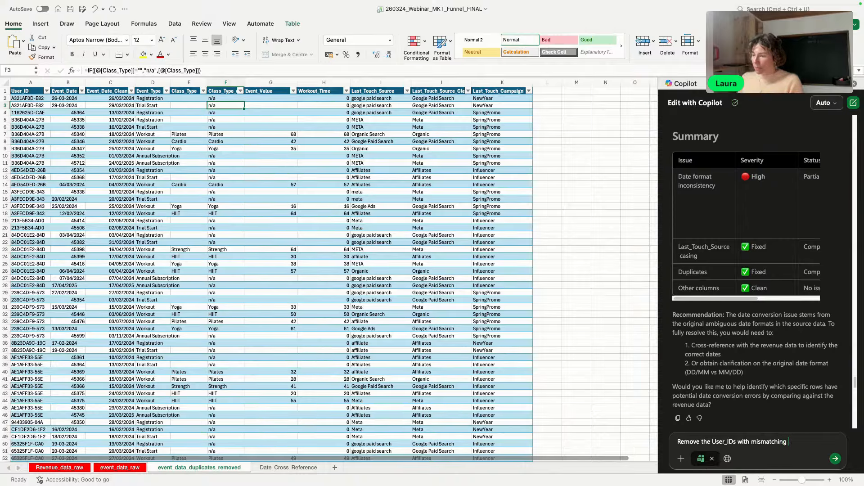
text( event dates f)
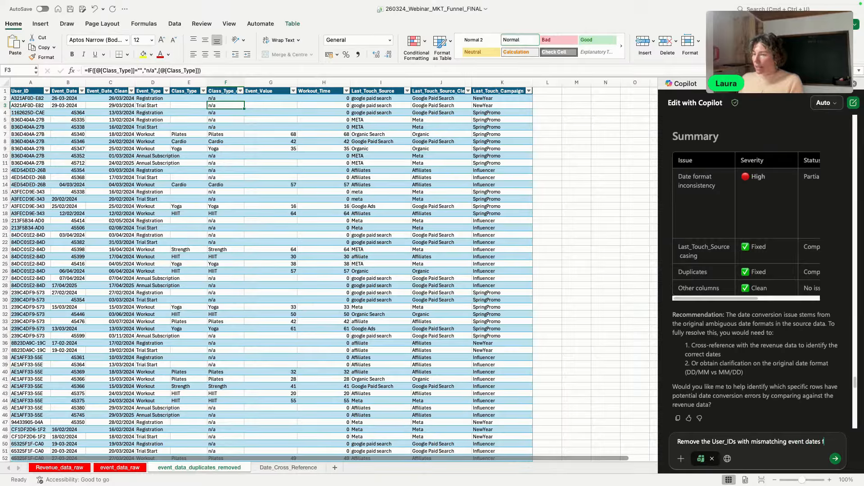
text(rom the)
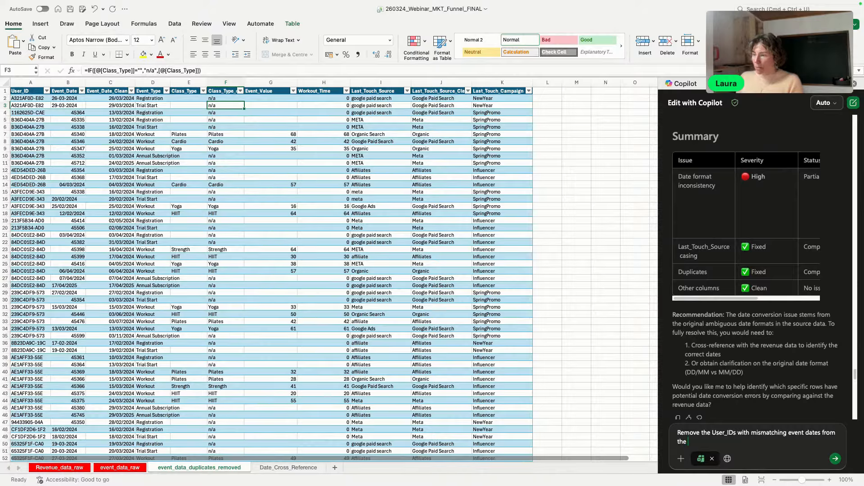
text( tabl)
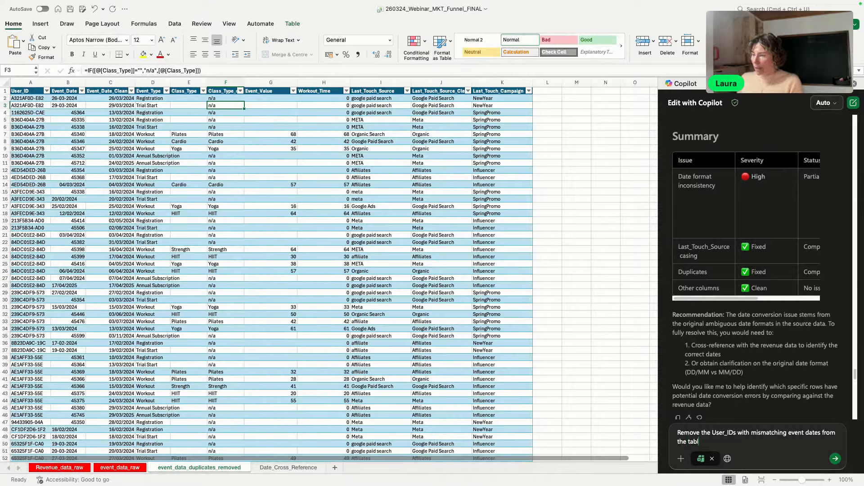
text(e and c)
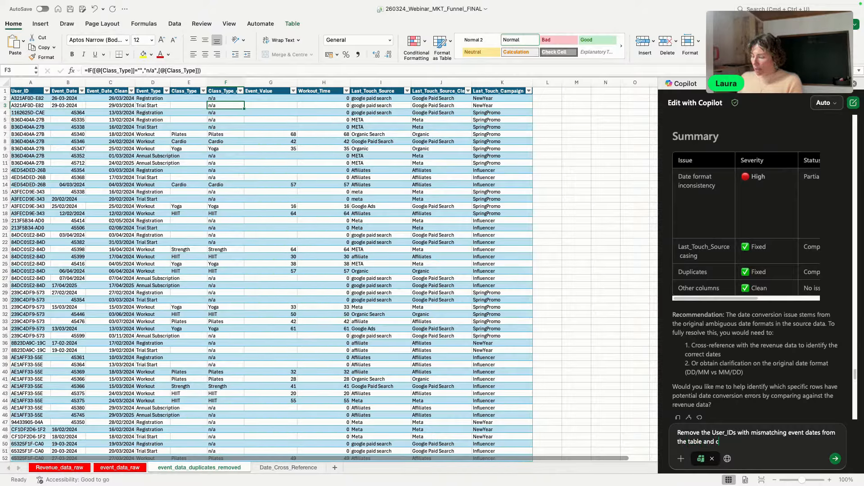
key(BackSpace)
key(BackSpace)
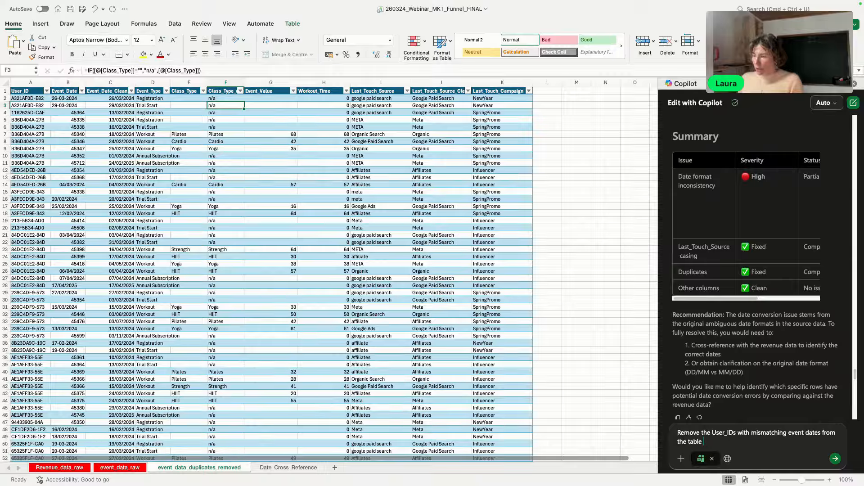
text(in a new sheet)
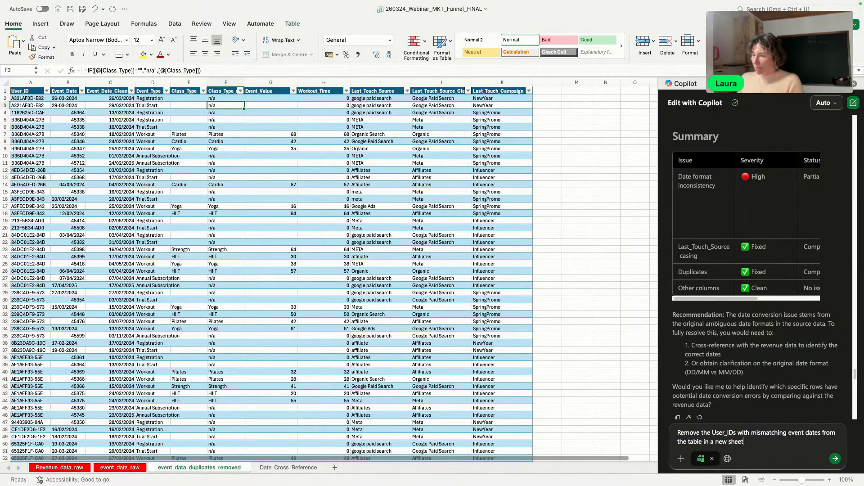
text( call)
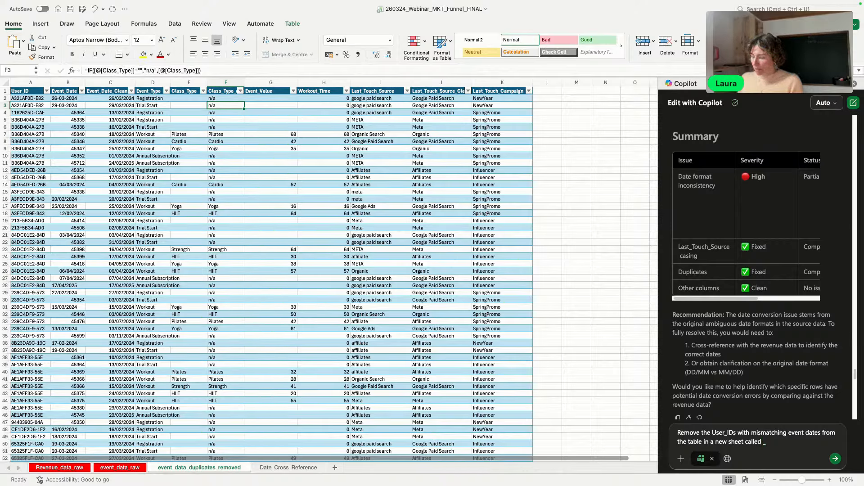
text(ed "eveny)
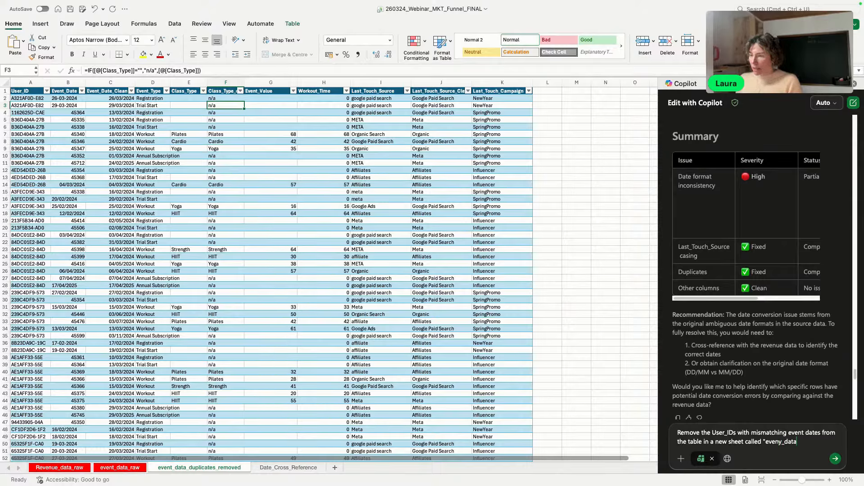
text(_data_du)
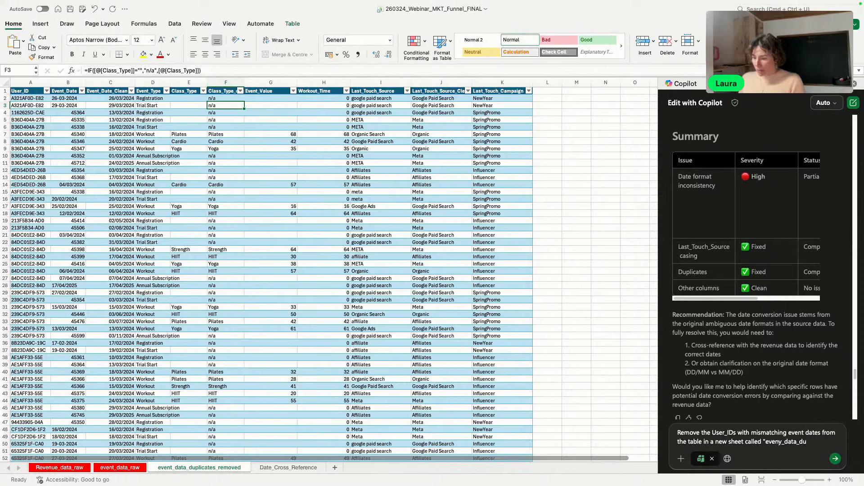
text(plde-dubed_)
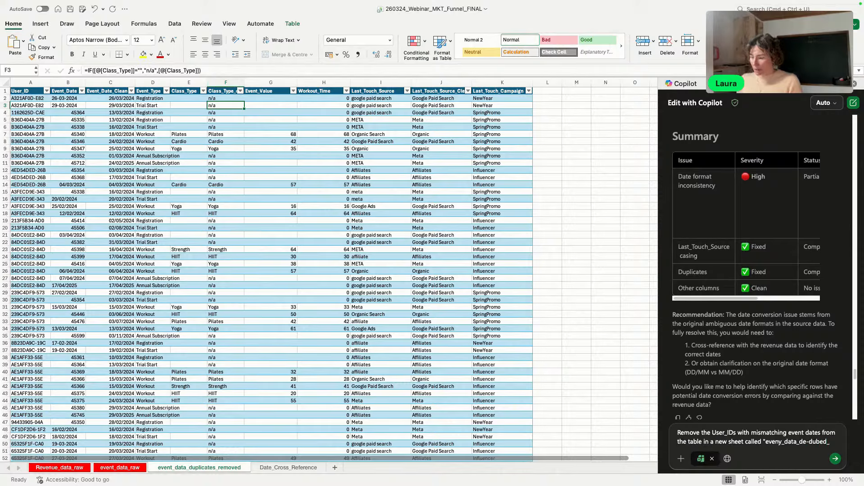
text(cleane)
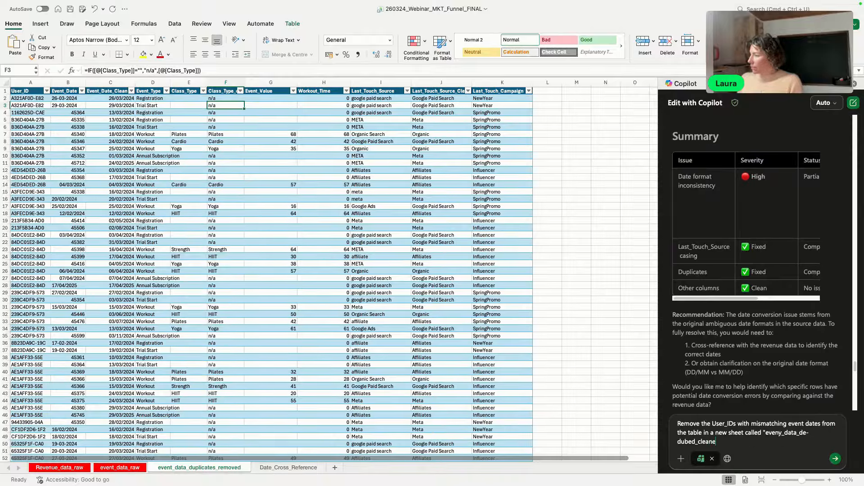
text(d)
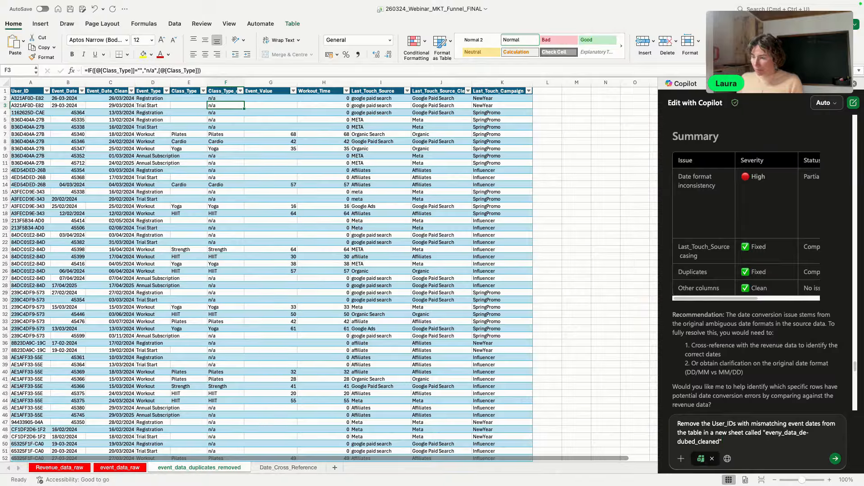
key(Return)
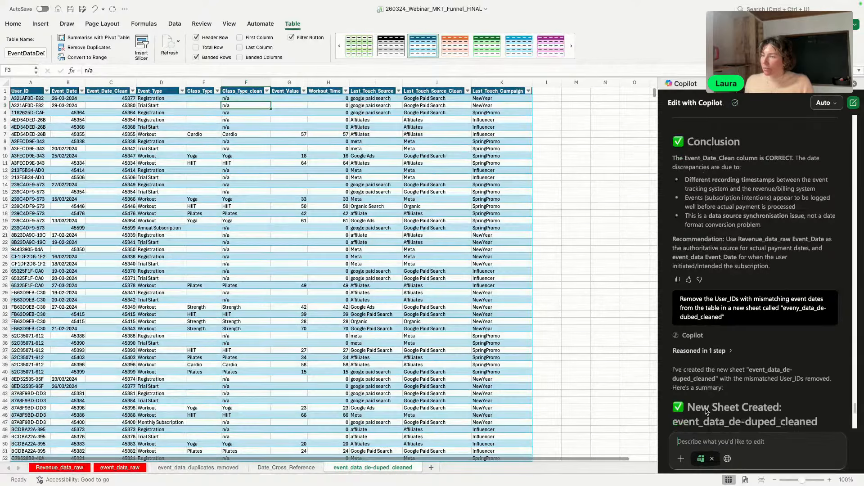
Step: Review Copilot's summary of the removed users and the rows of the new event_data_de-duped_cleaned sheet
scroll(706, 411, up, 1)
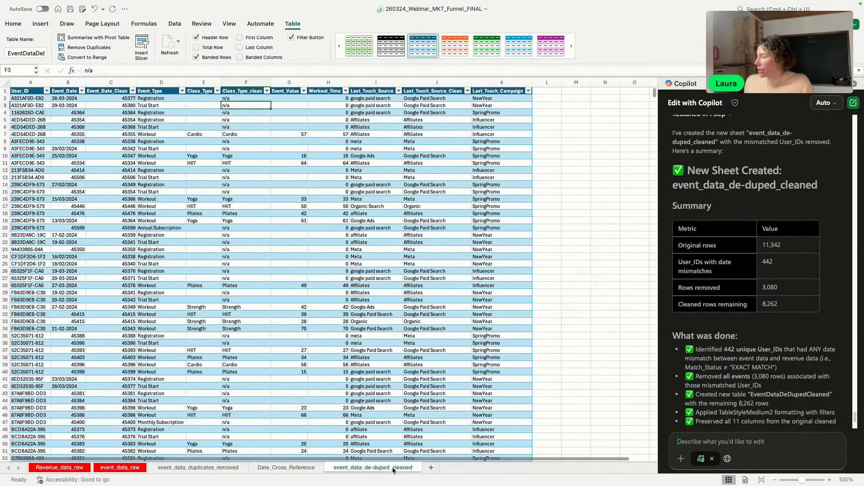
scroll(404, 412, down, 3)
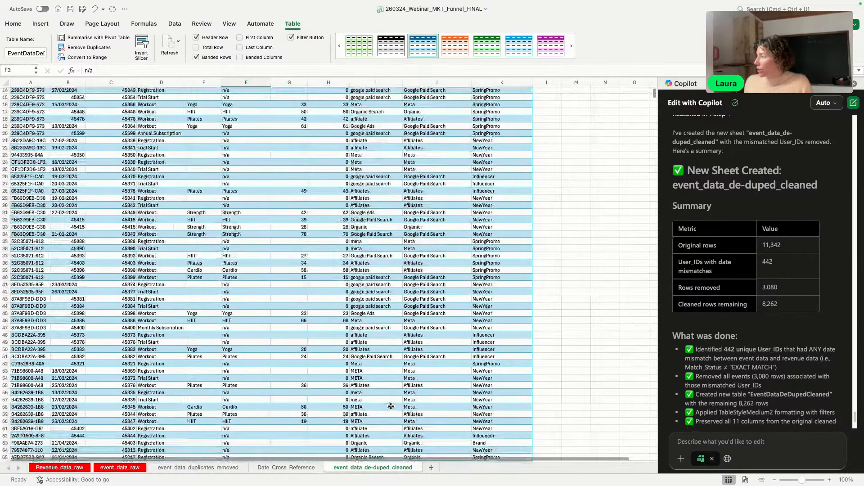
scroll(404, 412, up, 3)
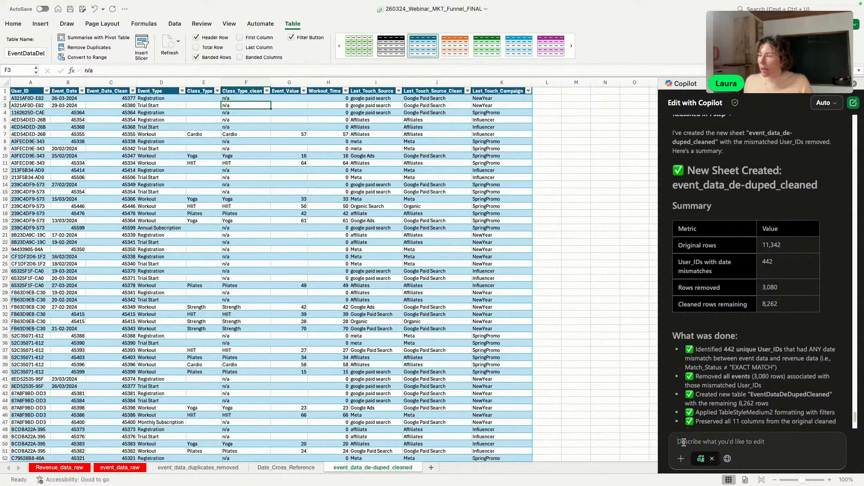
click(696, 433)
text(Based on the data in [User_ID] and [Event_Date] match the data from [Revenue_Type], "Subscription_Type" and "Revenue_Amount" to the "Event_Type" = "Annual Subscription" and "Monthly Subscription" in "event_&_rev_data")
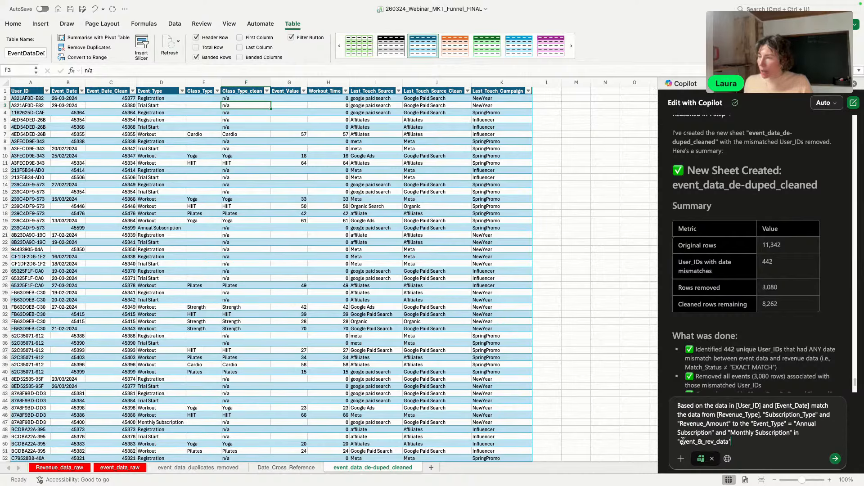
click(703, 406)
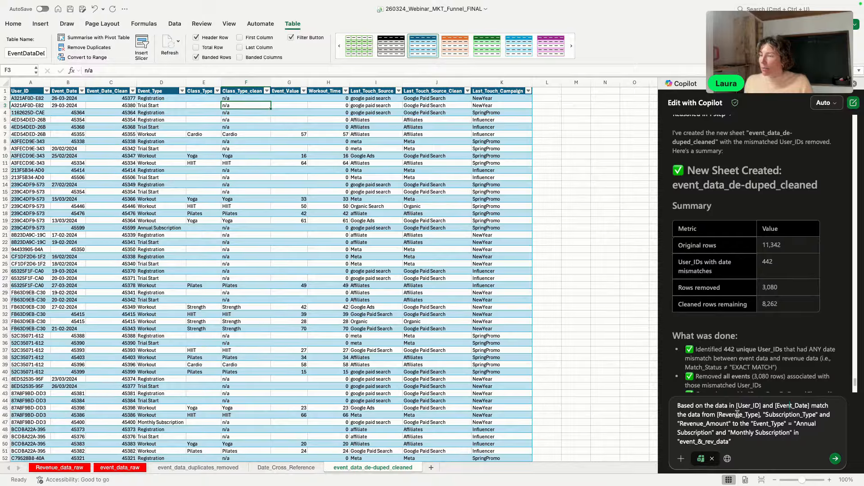
drag(749, 442, 655, 405)
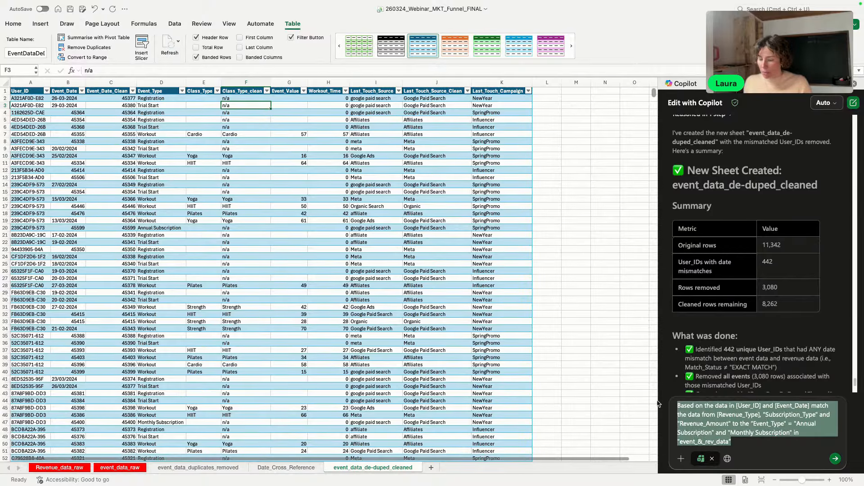
key(BackSpace)
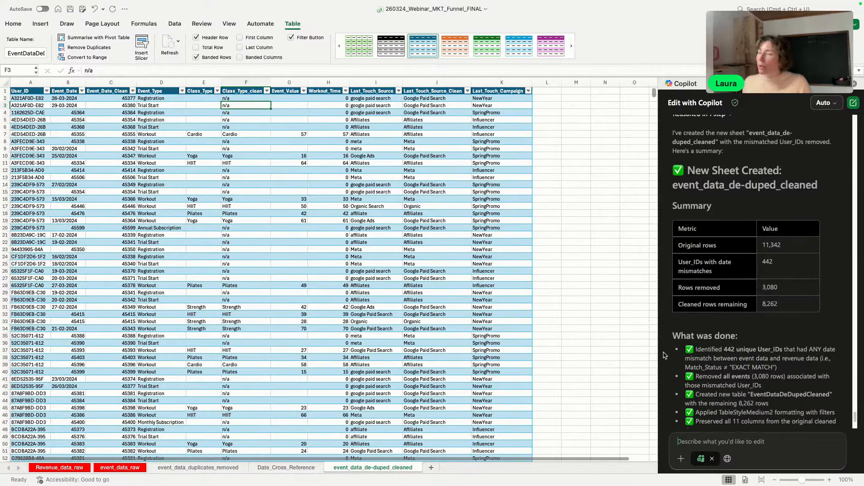
Step: Ask Copilot to create sheet "event_&_rev_data" with [User_ID], [Event_Date_clean], [Event_Type], [Class_Type], [Workout_Time], [Last_Touch_Source_clean] and [Last_Touch_Campaign] copied from event_data_de-duped_clean
key(super+Tab)
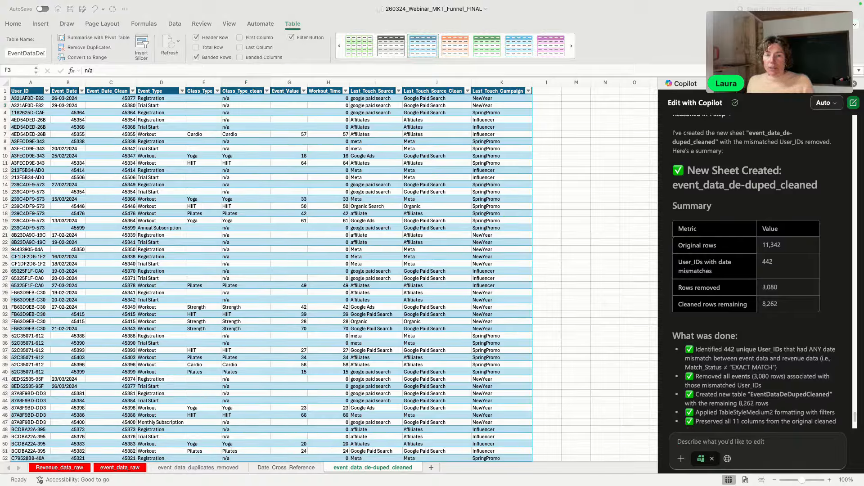
click(694, 448)
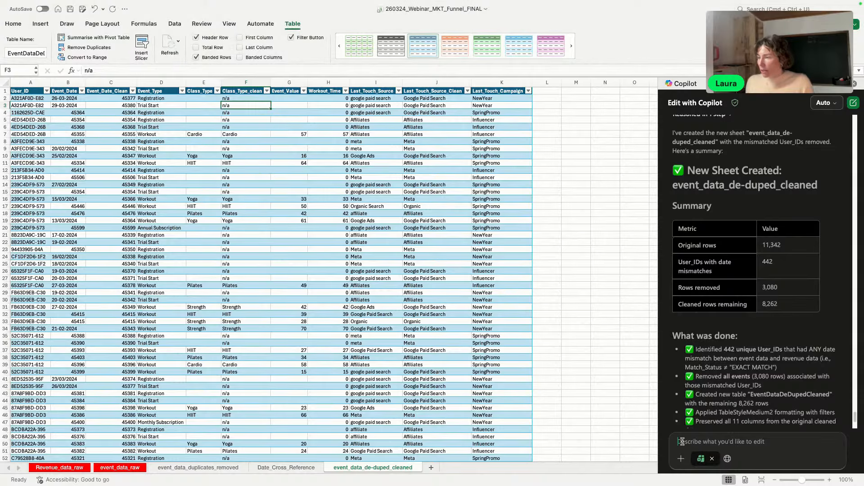
text(Create a new sheet called "event_&_rev_data" and copy over the column [User_ID], [Event_Date_clean], [Event_Type], [Class_Type], [Workout_Time], [Last_Touch_Source_clean] and [Last_Touch_Campaign] from event_data_duplicates_removed)
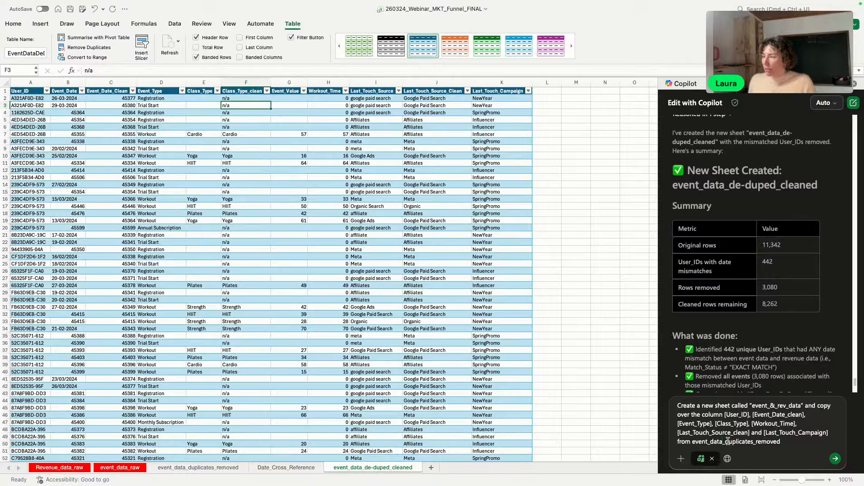
drag(726, 441, 782, 435)
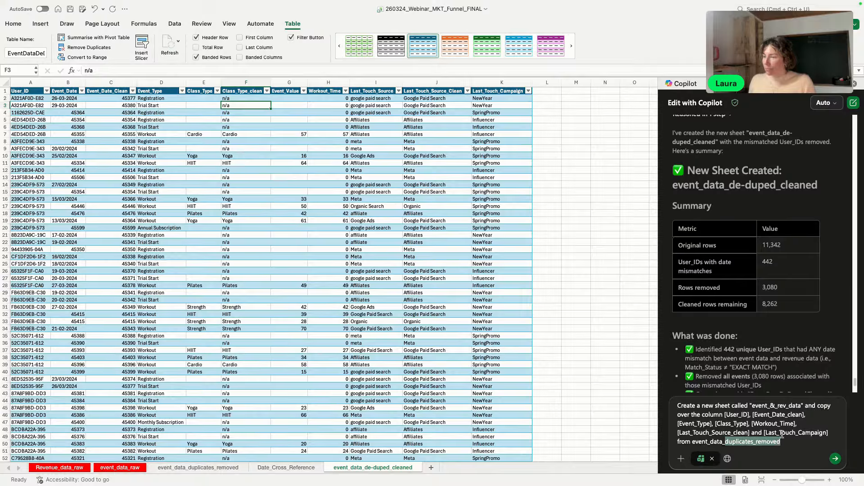
text(de-du)
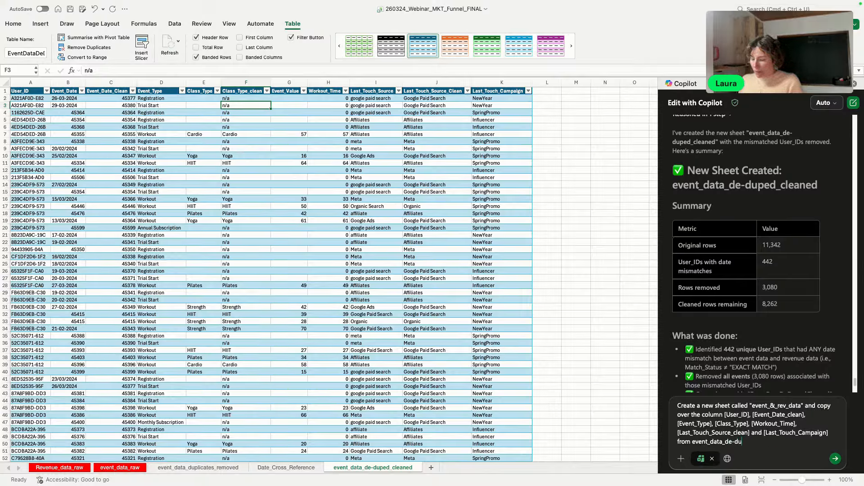
text(ped_clean)
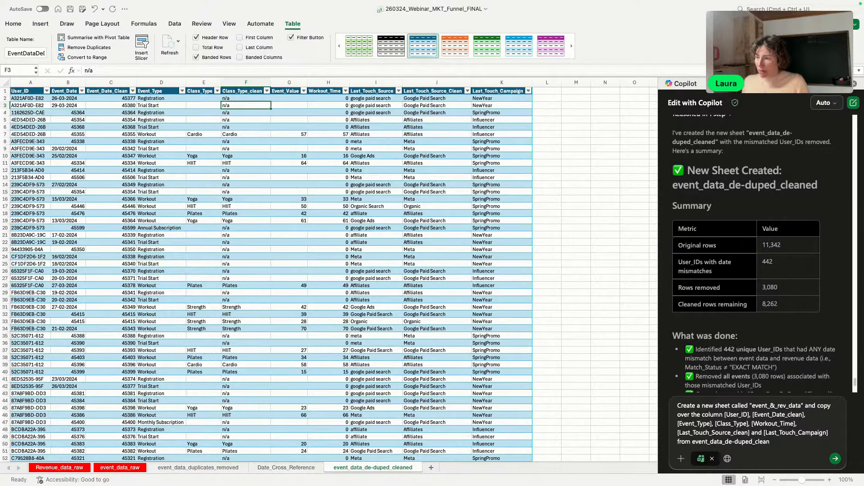
key(Return)
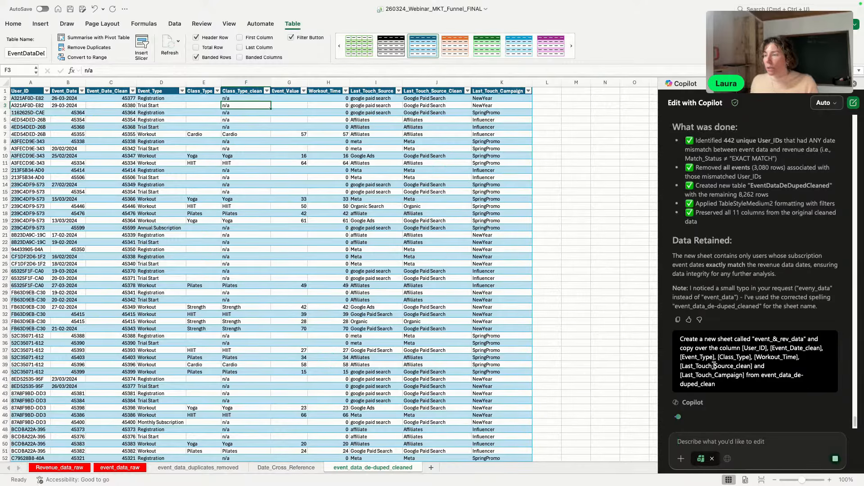
drag(755, 339, 805, 339)
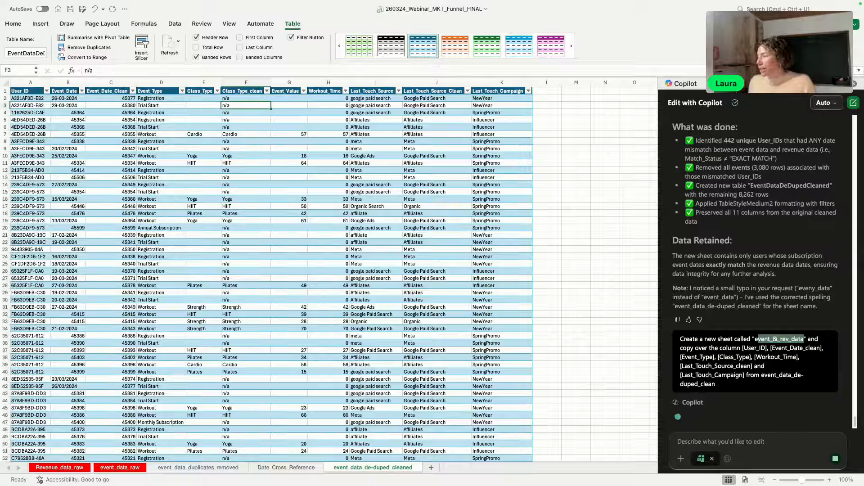
click(53, 468)
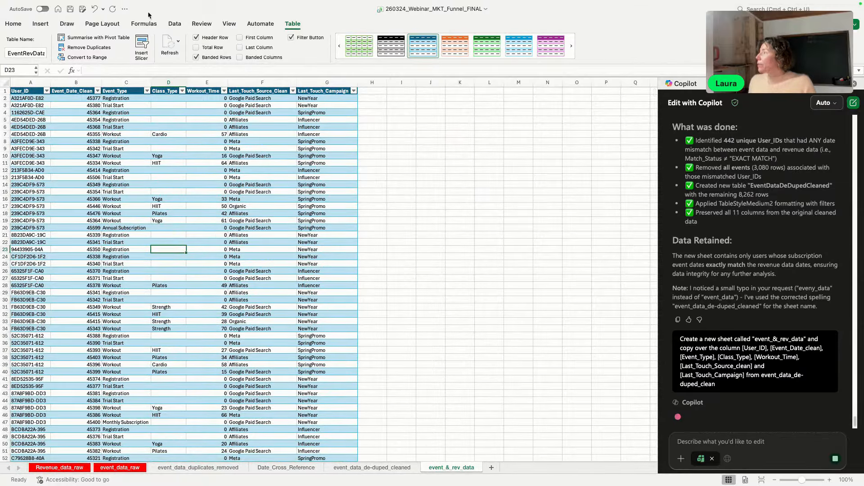
Step: Enlarge the event_&_rev_data sheet's zoom to 150%
click(229, 24)
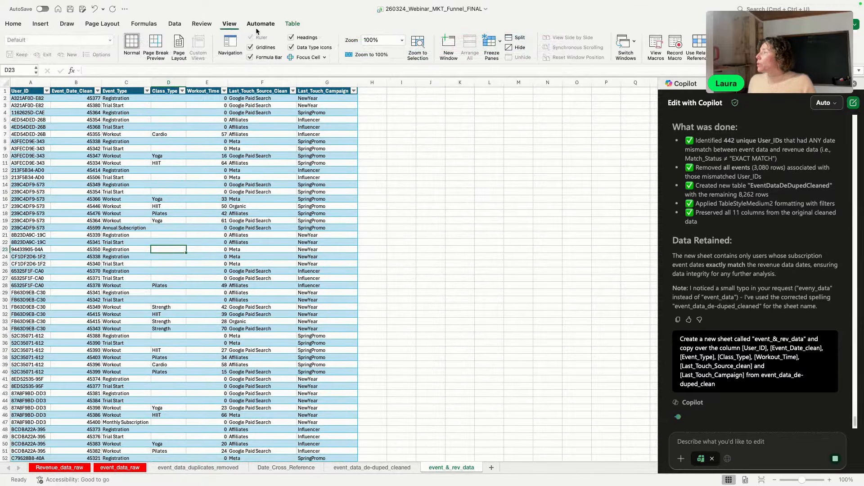
click(402, 41)
click(383, 64)
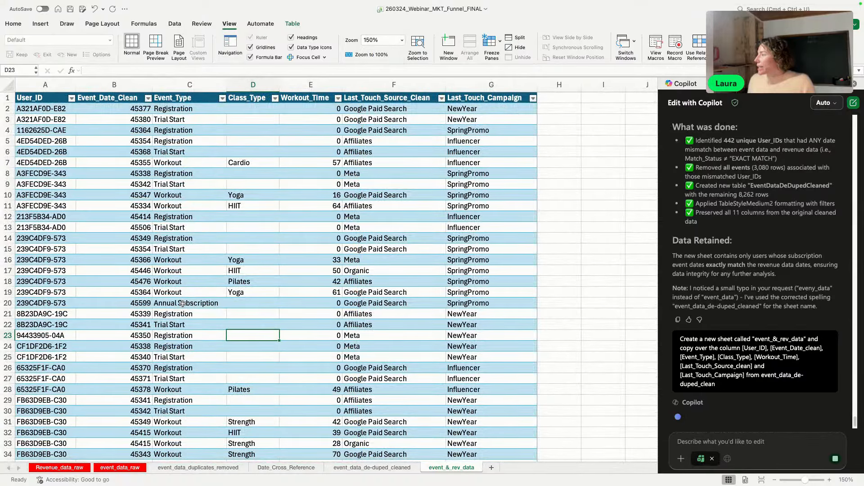
Step: Compare the Revenue_Type and Subscription_Type values in Revenue_data_raw with the subscription entries under Event_Type in event_data_raw
click(47, 470)
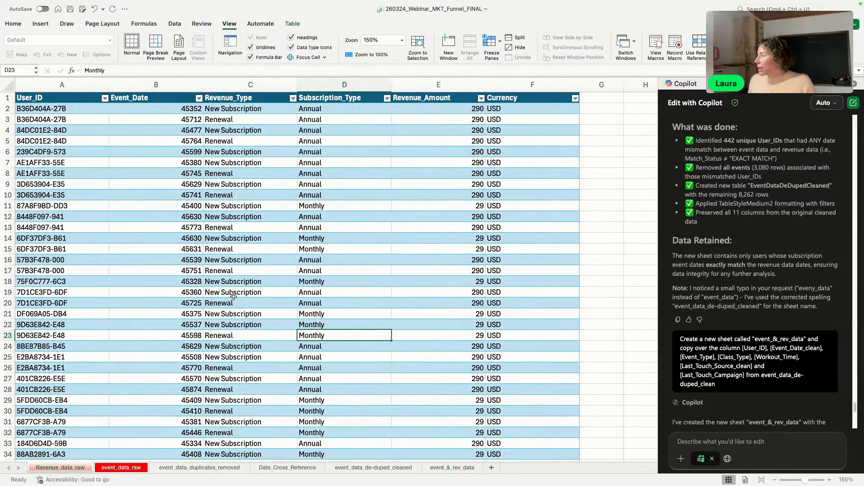
click(221, 300)
click(221, 293)
click(222, 302)
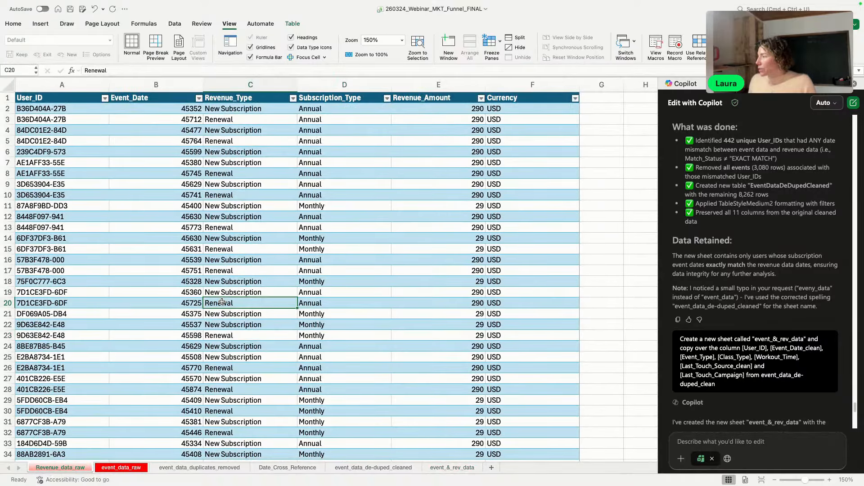
click(322, 238)
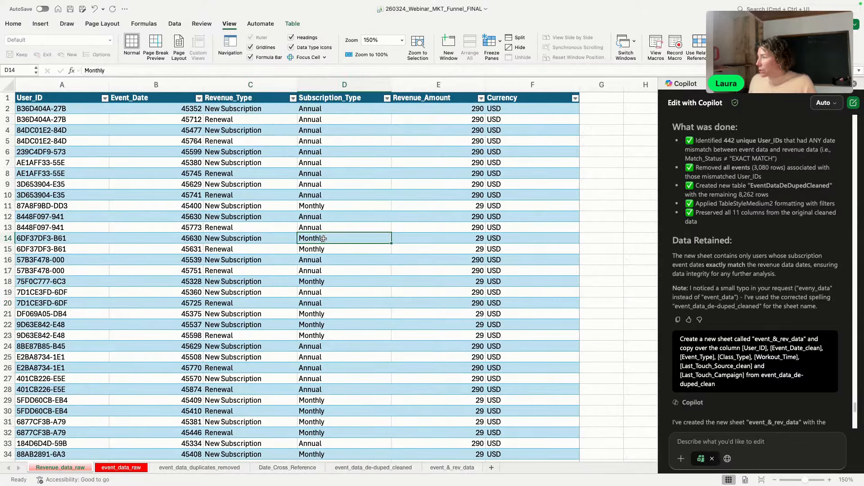
click(118, 467)
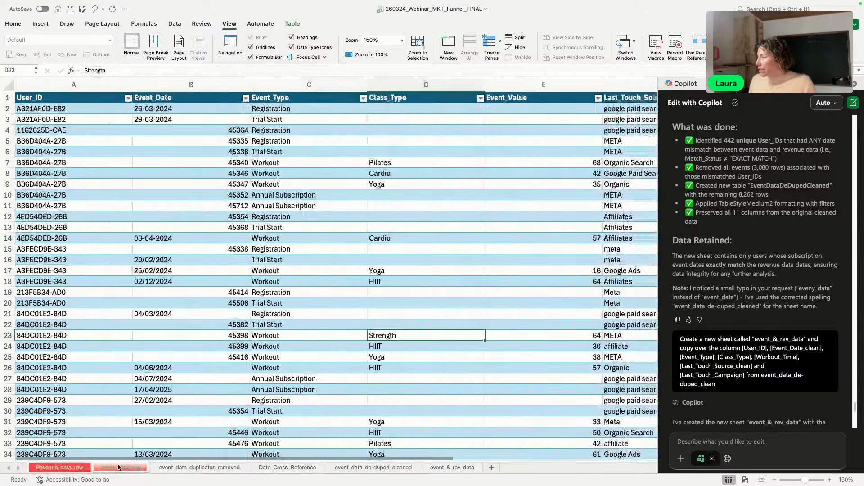
click(295, 195)
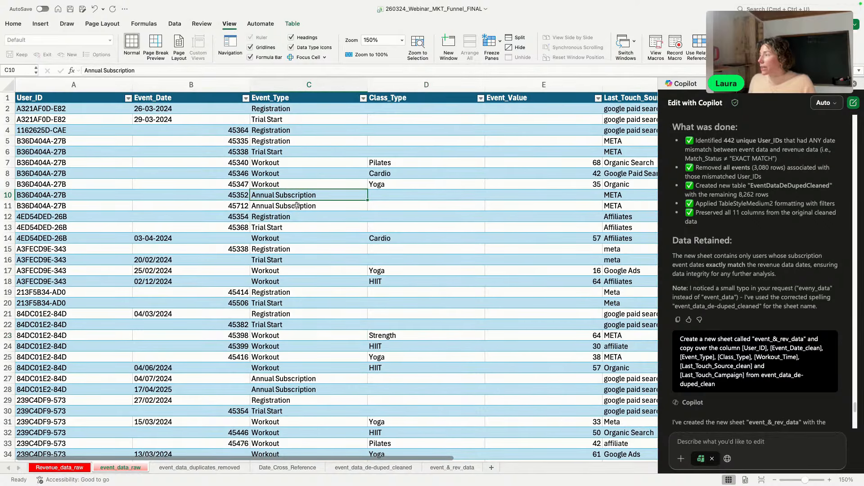
scroll(291, 351, down, 5)
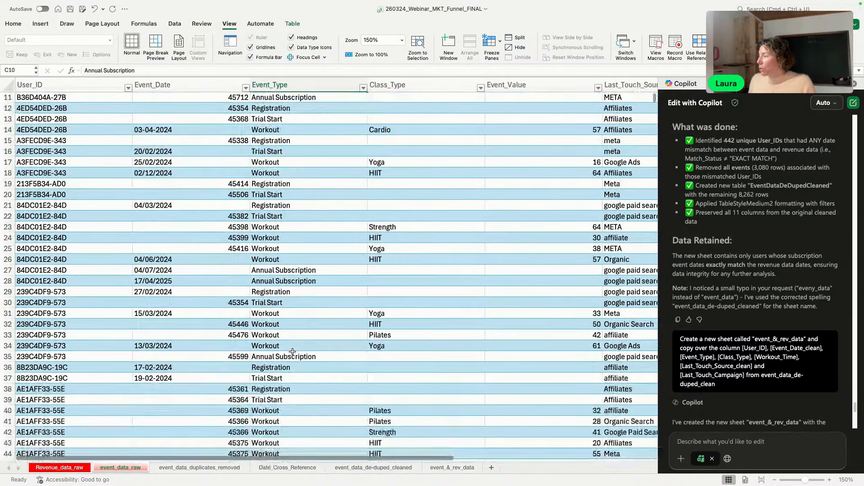
scroll(290, 377, down, 10)
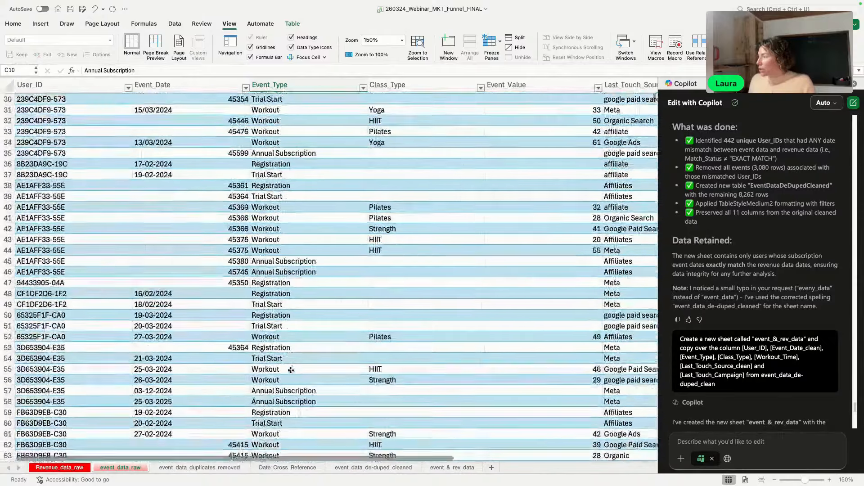
scroll(291, 369, down, 4)
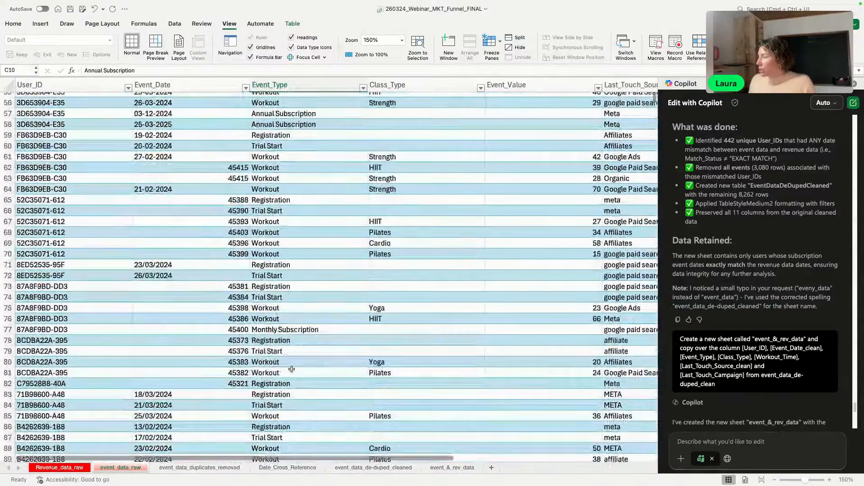
click(294, 330)
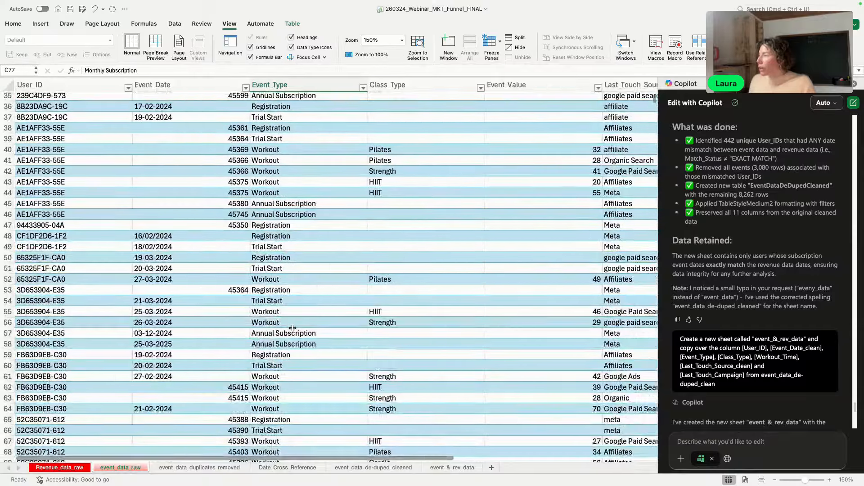
scroll(292, 328, up, 11)
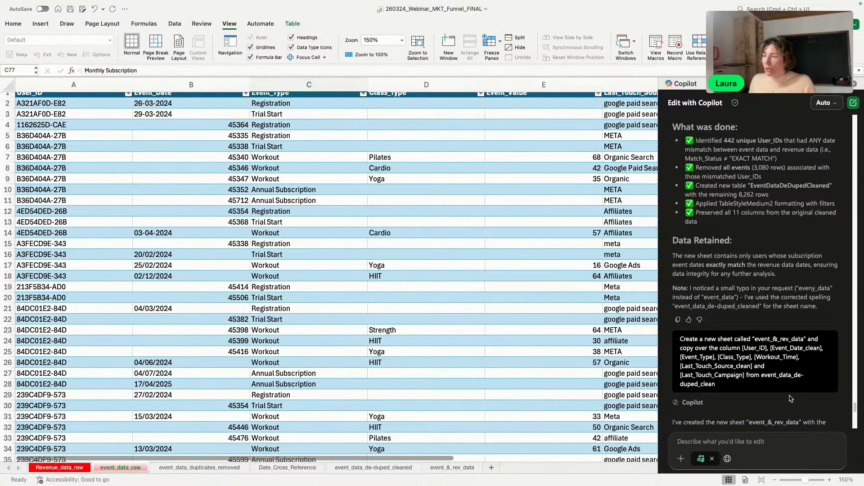
Step: On event_&_rev_data, draft a Copilot prompt matching [Revenue_Type], "Subscription_Type" and "Revenue_Amount" by [User_ID] and [Event_Date] to "Annual Subscription" and "Monthly Subscription" events
click(452, 468)
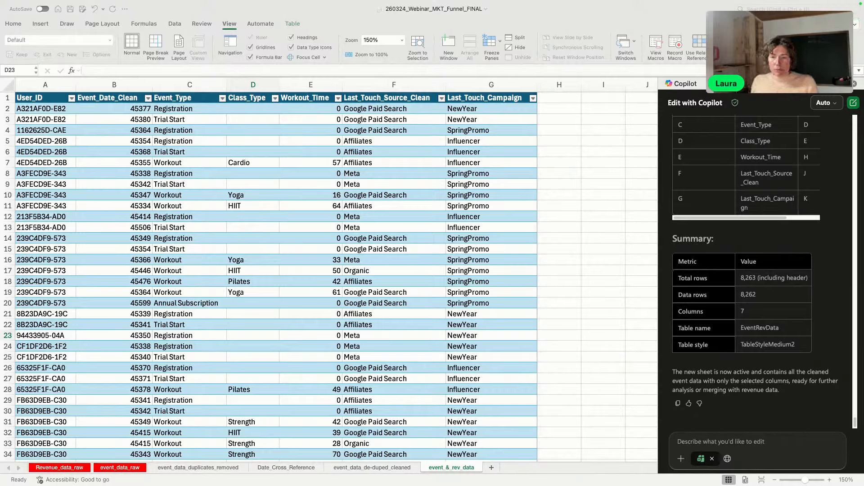
click(691, 442)
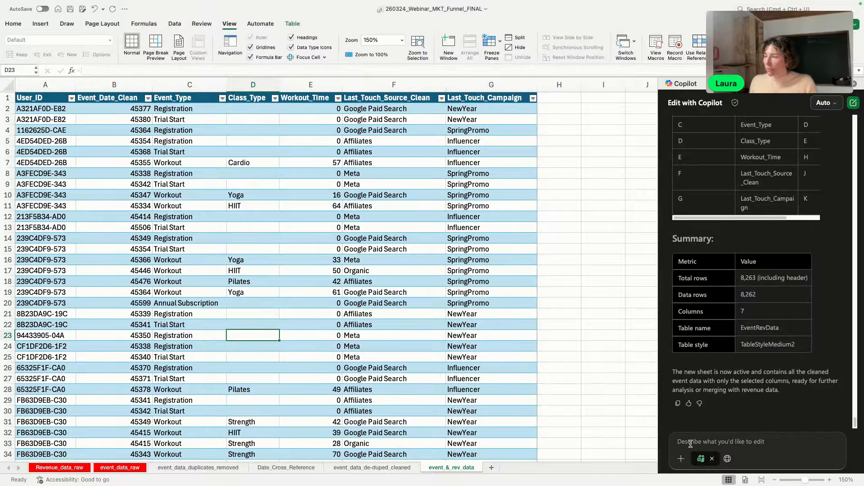
text(Based on the data in [User_ID] and [Event_Date] match the data from [Revenue_Type], "Subscription_Type" and "Revenue_Amount" to the "Event_Type" = "Annual Subscription" and "Monthly Subscription" in "event_&_rev_data)
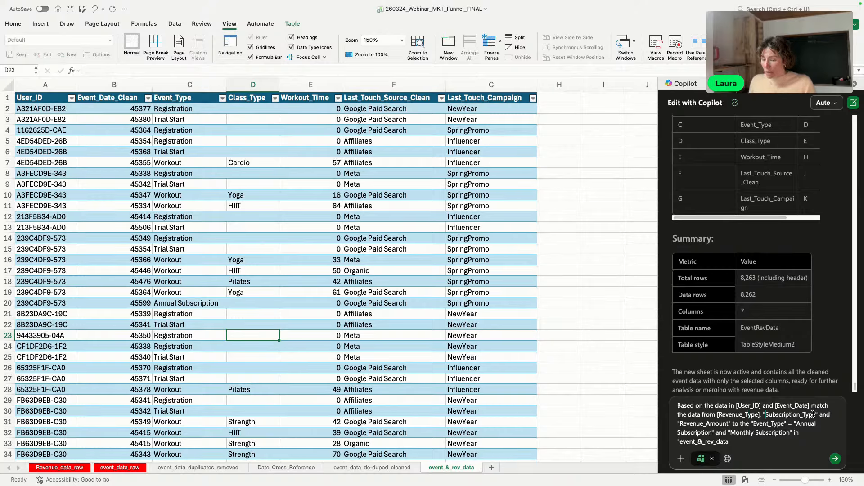
Step: Replace the quotation marks around Subscription_Type and Revenue_Amount in the drafted prompt with square brackets
key(BackSpace)
text([)
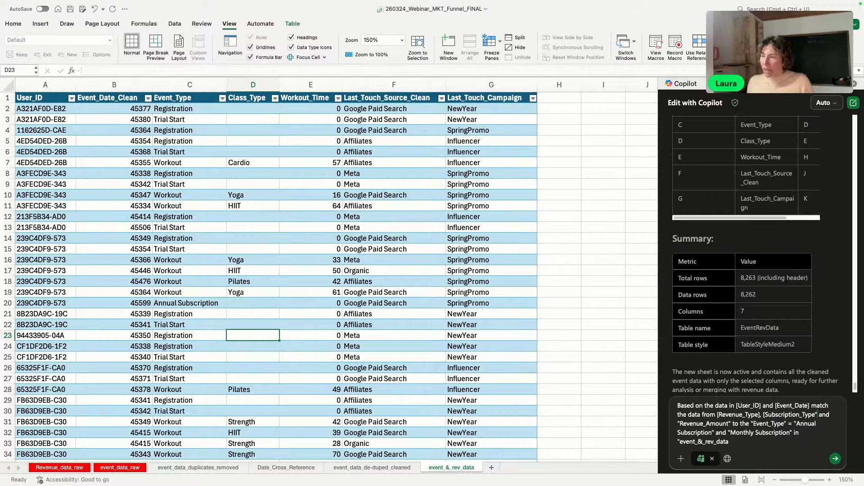
key(BackSpace)
text(])
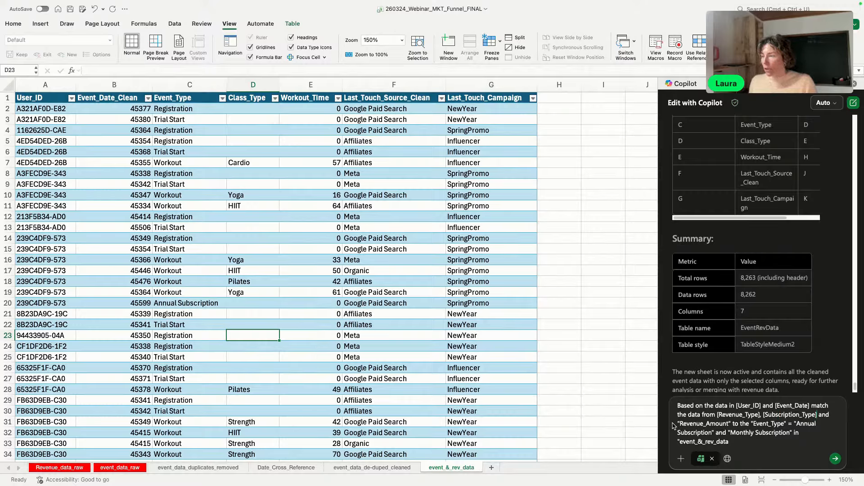
click(680, 422)
key(BackSpace)
text([)
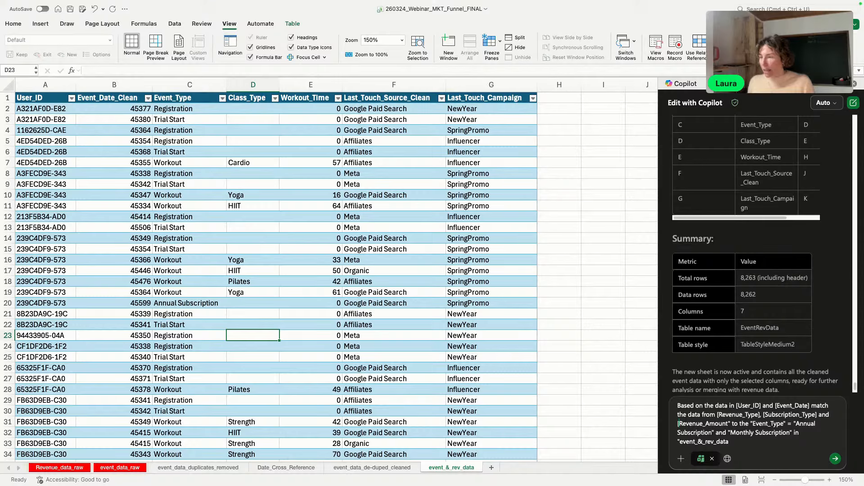
click(731, 424)
key(BackSpace)
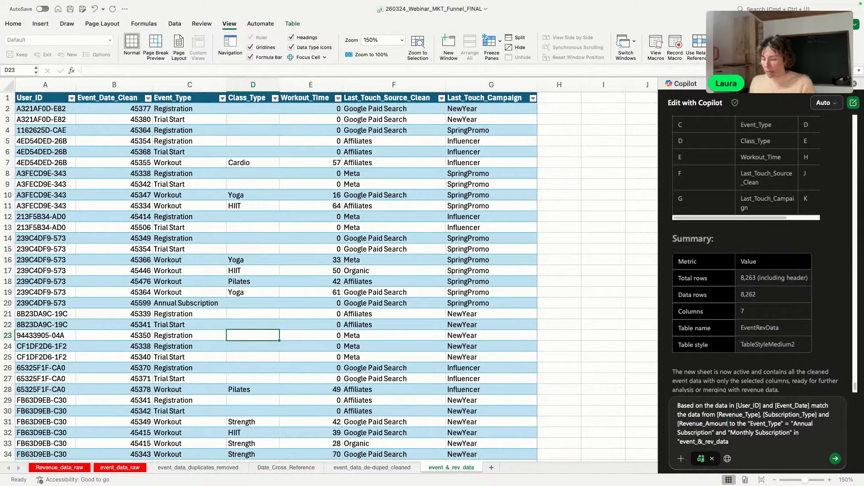
text(])
key(BackSpace)
text(])
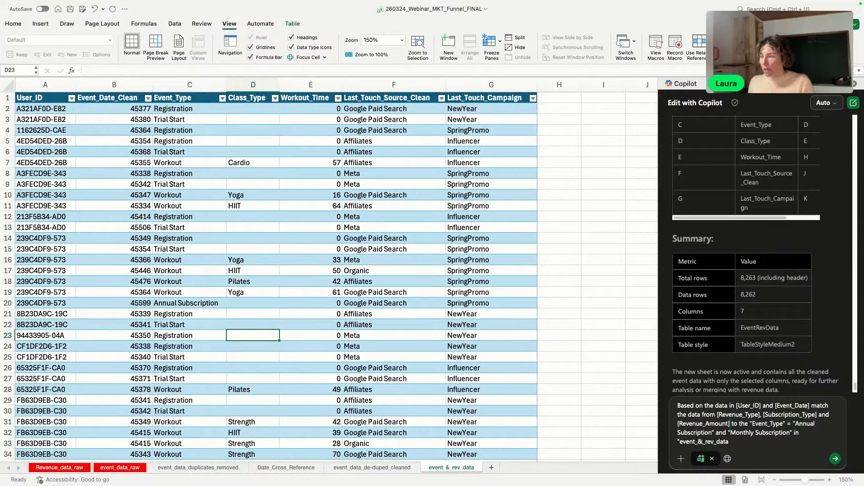
Step: Put Event_Type in square brackets in the prompt and remove the quotation mark before event_&_rev_data
click(750, 423)
key(Delete)
text([)
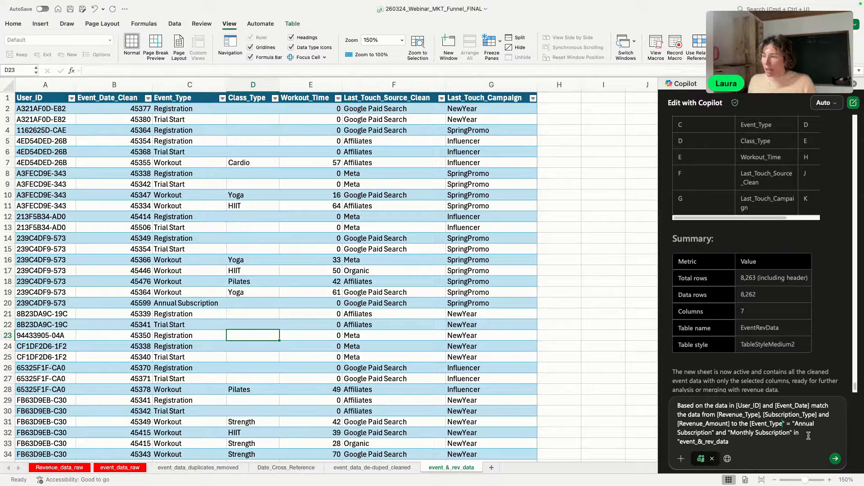
key(Right)
key(BackSpace)
text(])
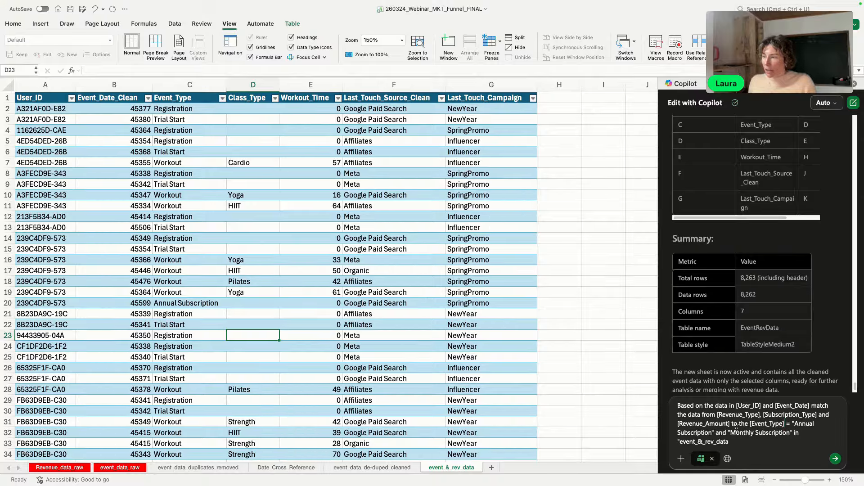
click(679, 441)
key(BackSpace)
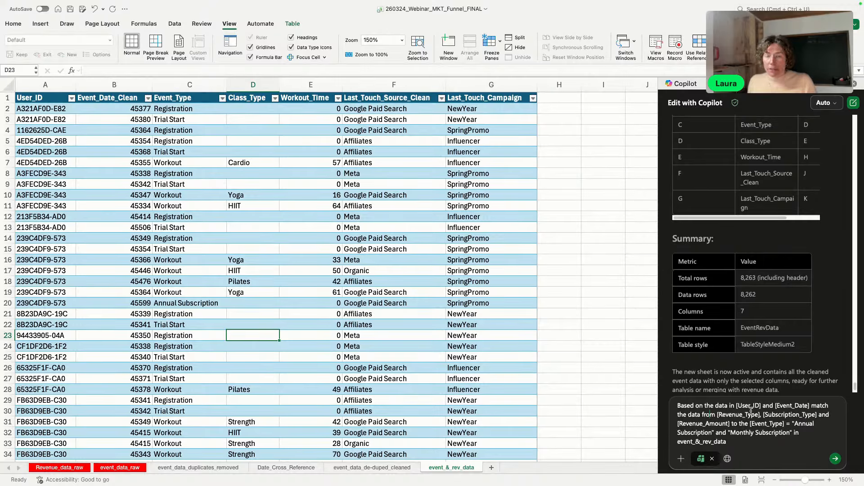
Step: Check the prompt's columns against the Revenue_data_raw sheet, then send the prompt to Copilot from the event_&_rev_data sheet
drag(722, 414, 767, 411)
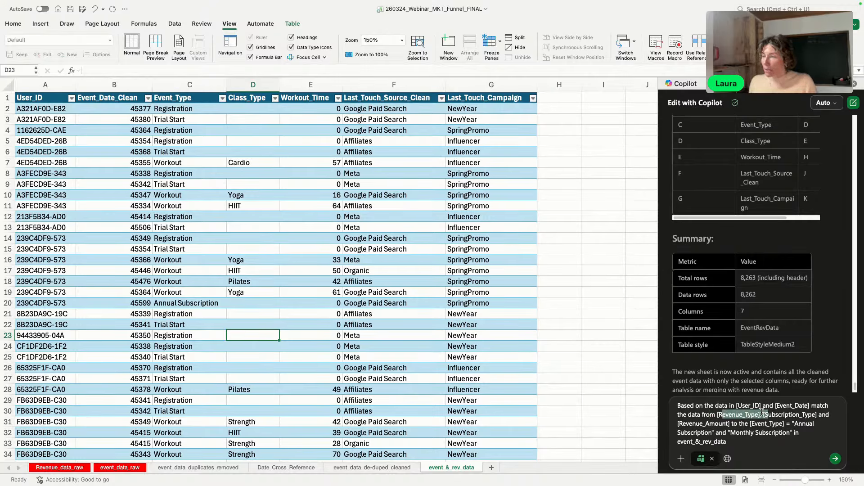
click(781, 415)
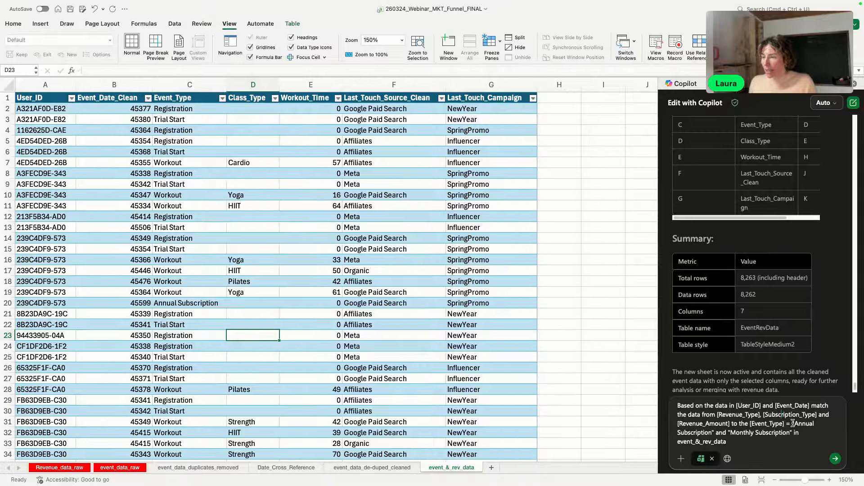
drag(792, 424, 829, 423)
click(684, 432)
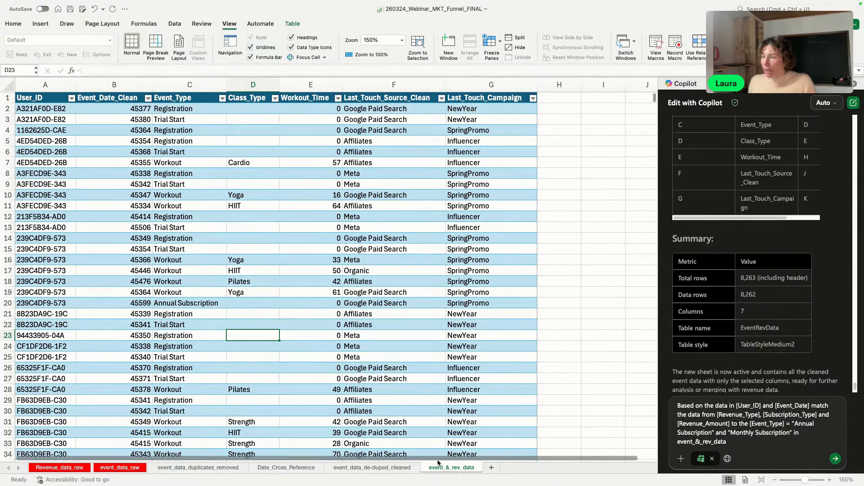
click(71, 469)
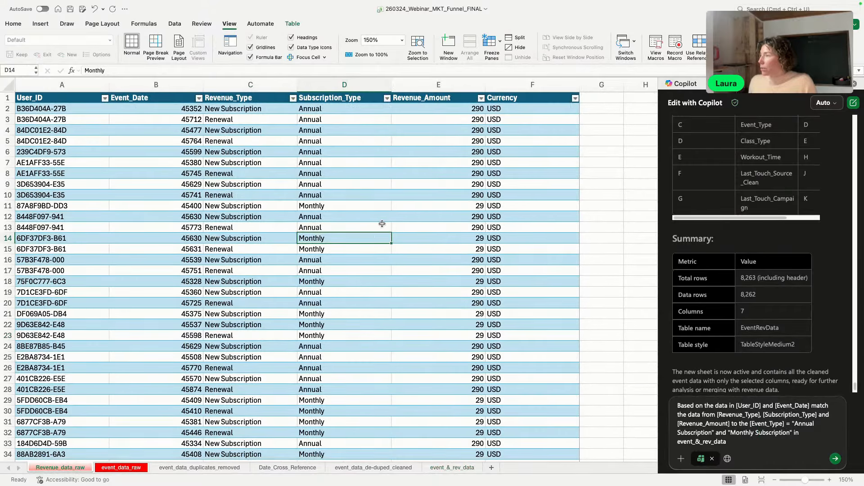
click(221, 248)
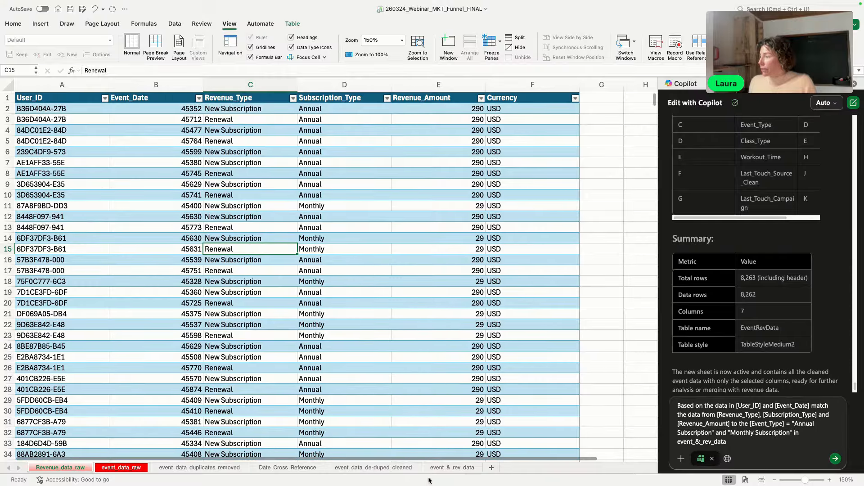
click(444, 467)
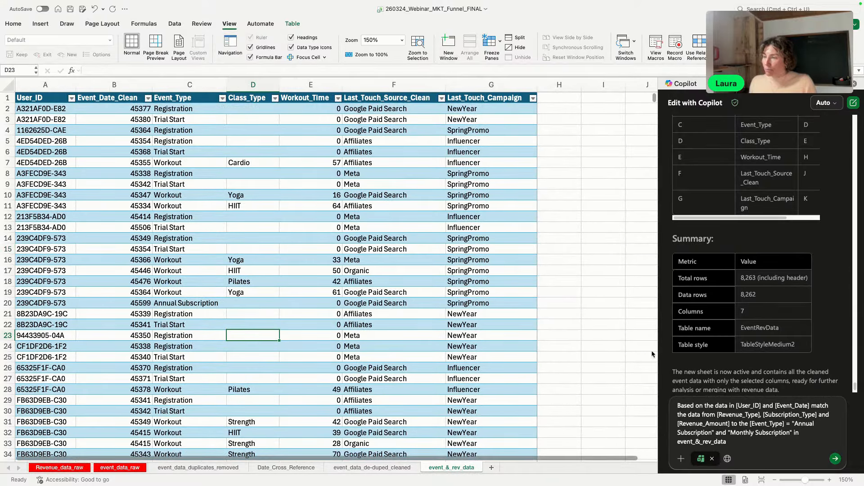
click(836, 459)
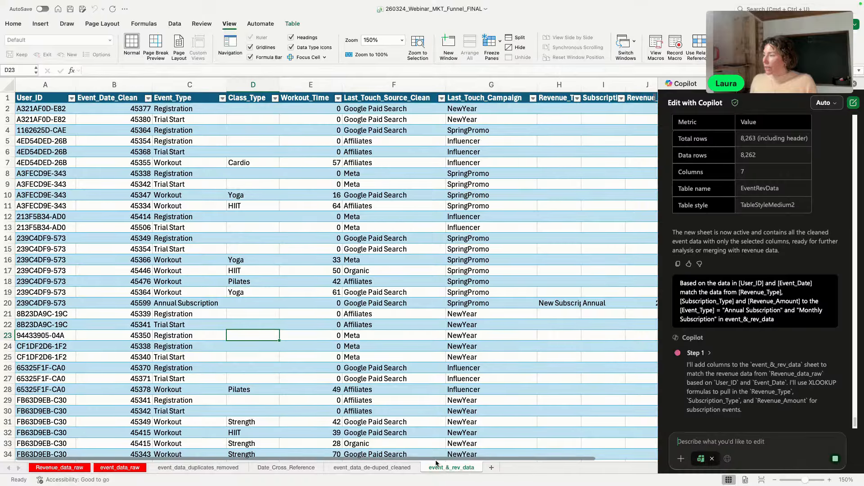
Step: Review the Revenue_Type, Subscription_Type and Revenue_Amount columns in event_&_rev_data and read Copilot's summary of the matching
drag(456, 459, 511, 458)
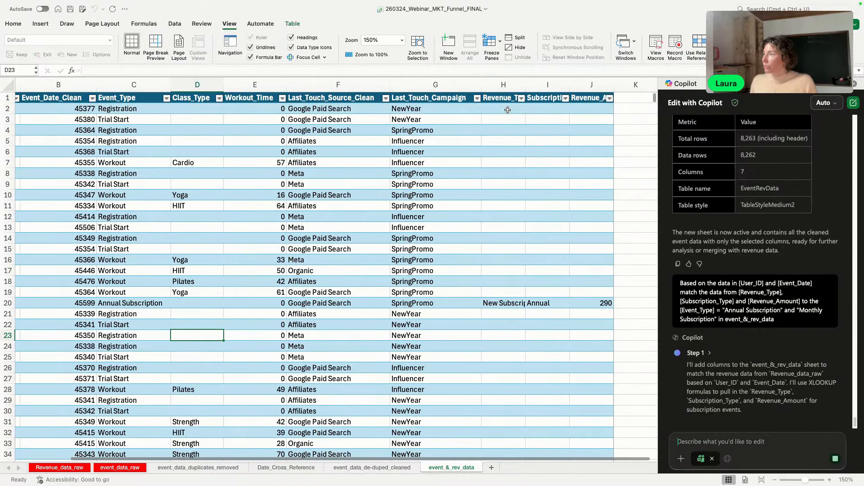
click(508, 99)
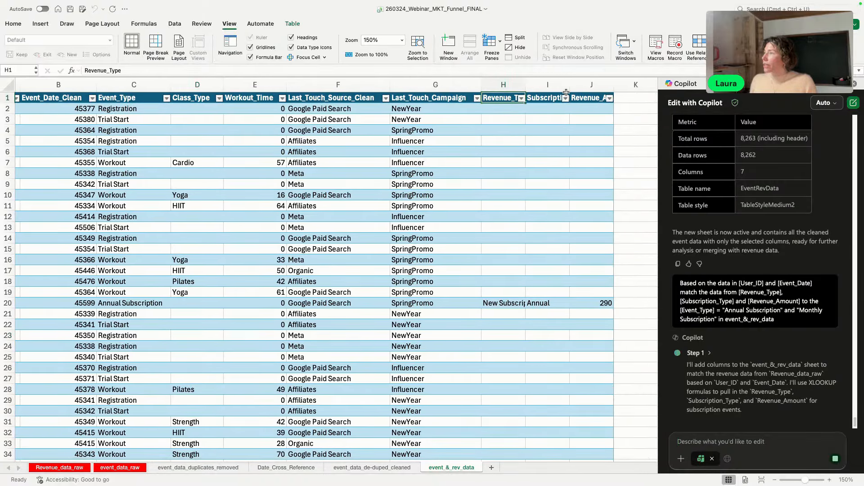
click(551, 98)
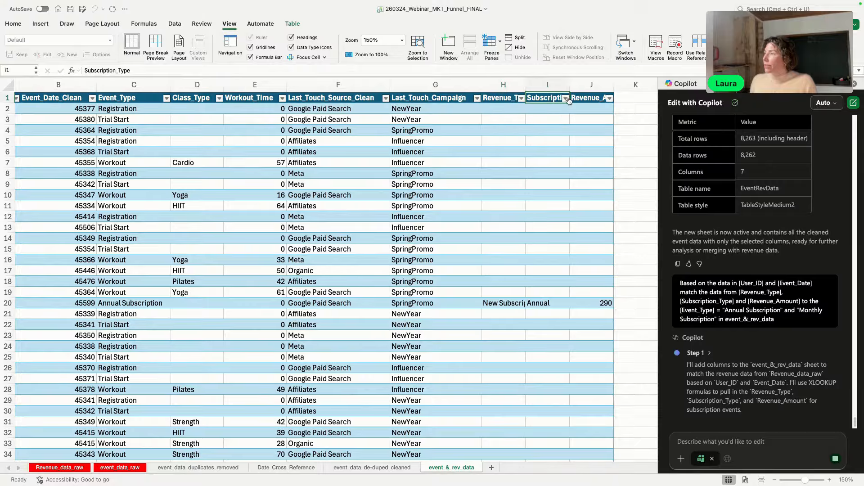
click(595, 99)
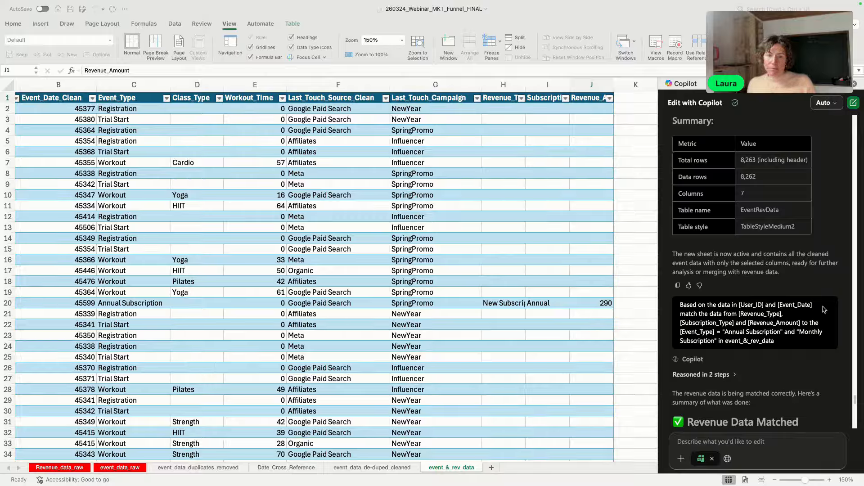
scroll(767, 422, down, 5)
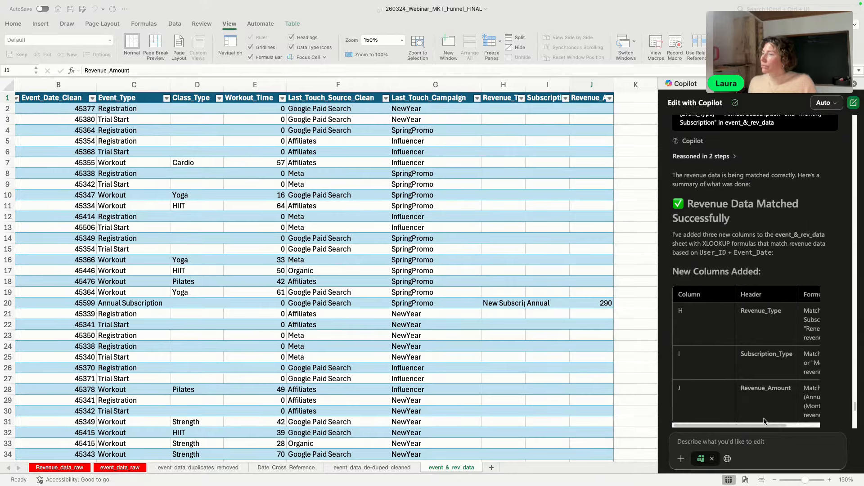
Step: Check the matched revenue cells in row 20 and fit the Revenue_Type and Subscription_Type columns to their contents
scroll(778, 362, down, 1)
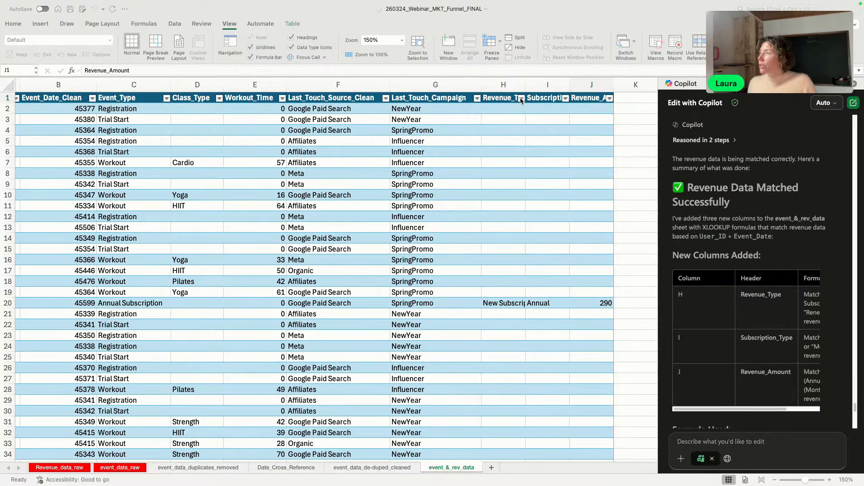
click(510, 304)
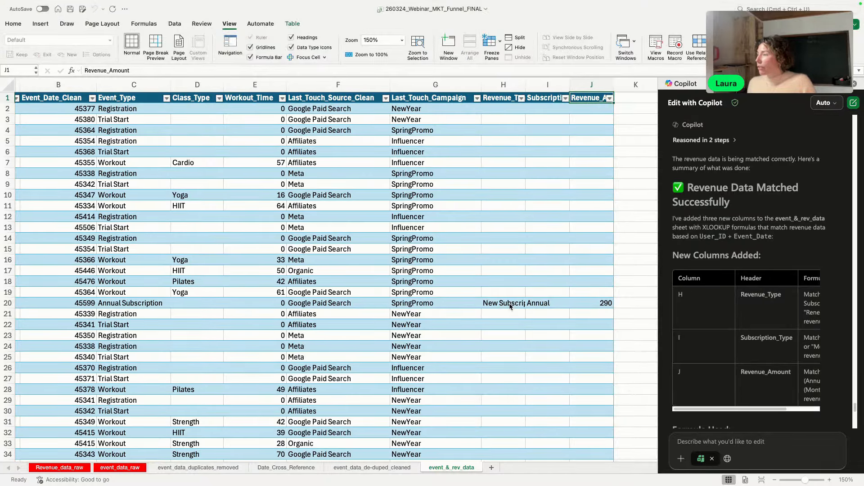
click(504, 303)
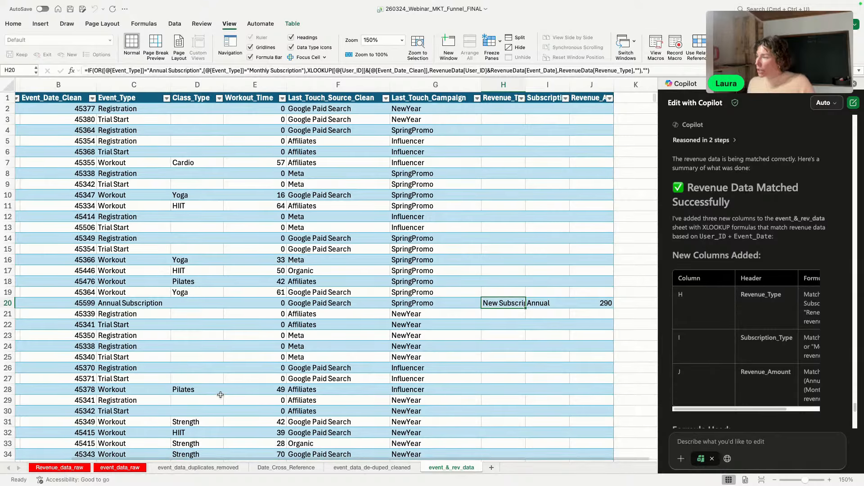
click(537, 304)
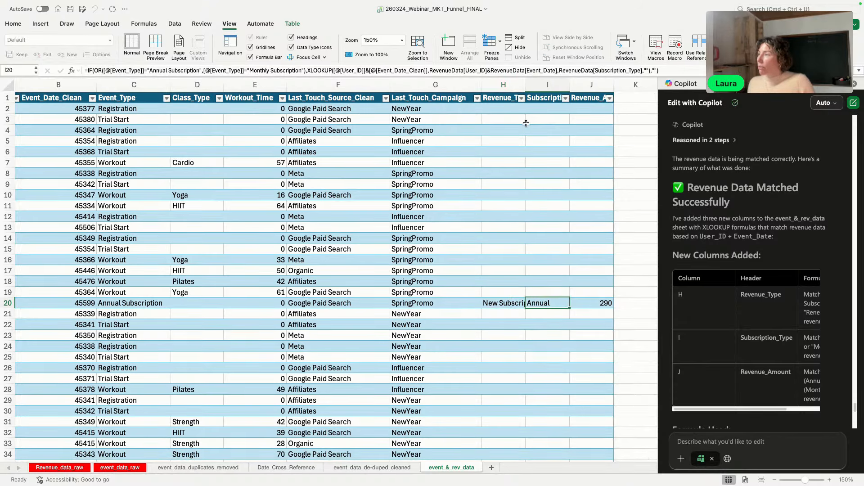
double_click(525, 85)
click(600, 303)
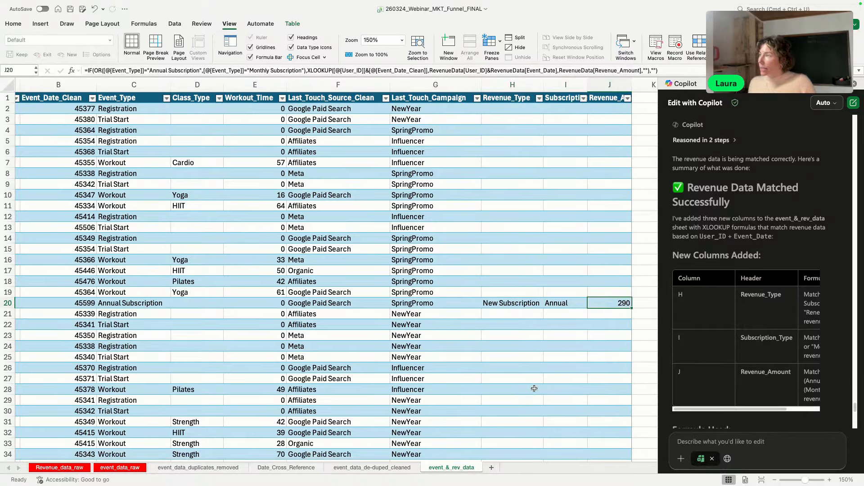
scroll(535, 387, down, 1)
scroll(534, 387, up, 1)
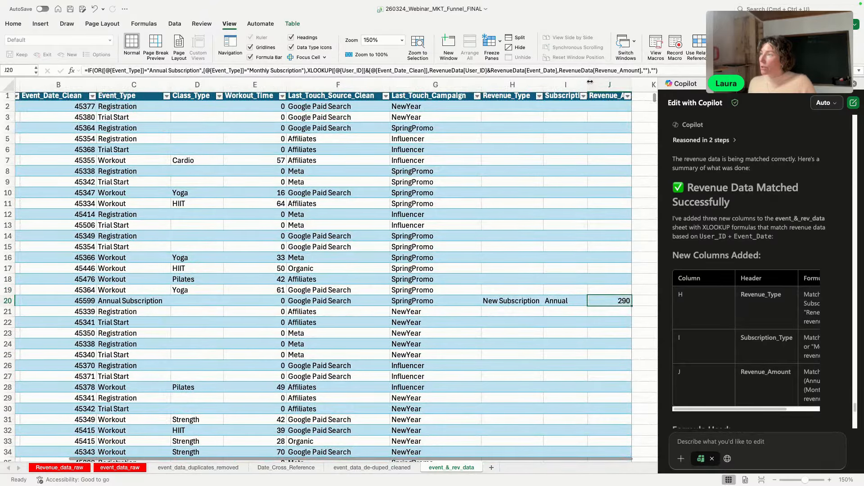
double_click(590, 82)
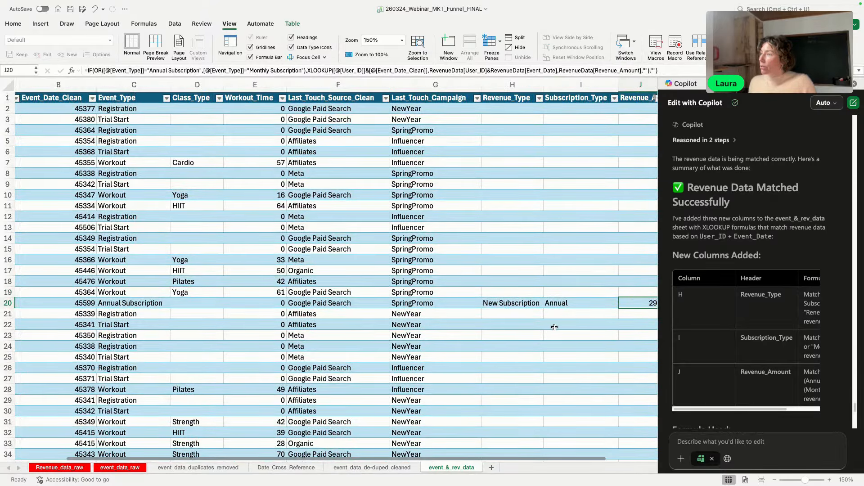
scroll(643, 376, down, 1)
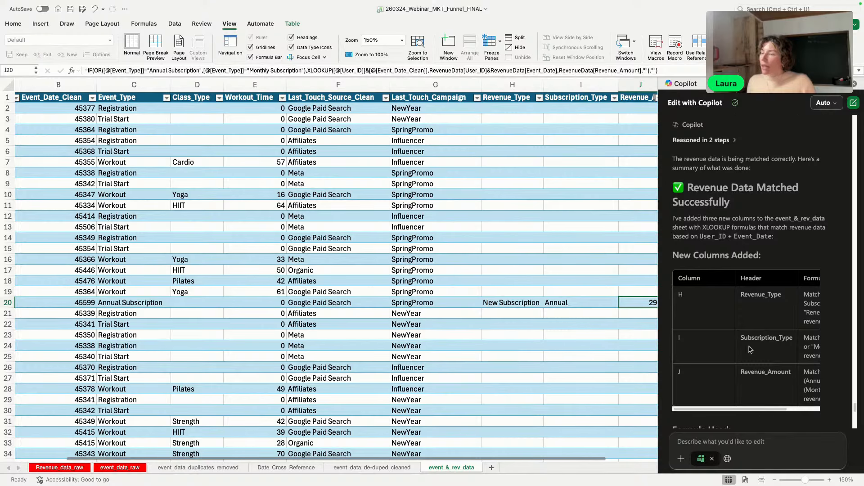
Step: Draft a Copilot prompt, without leading bullet, adding [Event_Type_all] to event_&_rev_data from [Event_Type], but using [Revenue_Type] for "Annual Subscription" or "Monthly Subscription"
scroll(750, 350, down, 5)
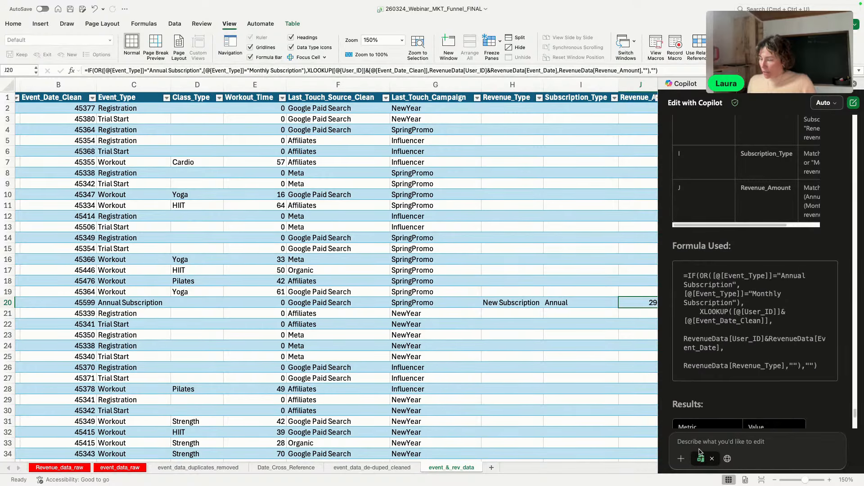
text(* In the sheet event_&_rev_data add a column called [Event_Type_all] copying over the data from column [Event_Type], but if "Annual Subscription" or "Monthly Subscription" fill in the data from the column [Revenue_Type] instead)
drag(682, 405, 666, 409)
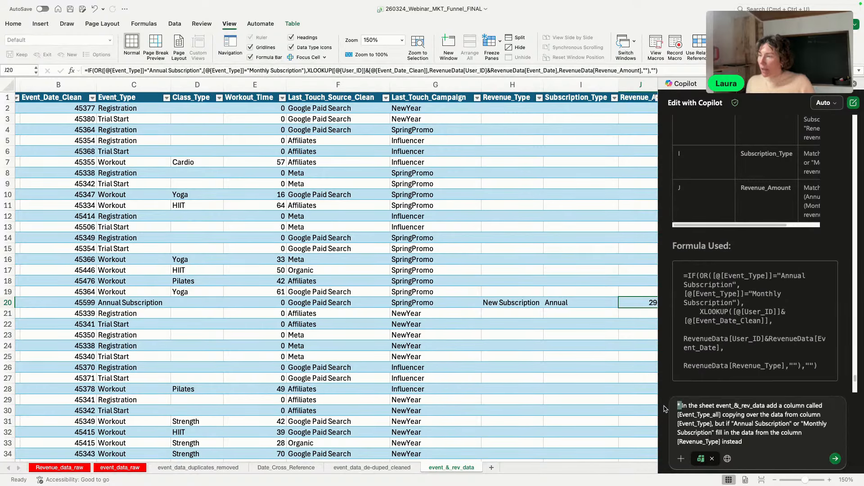
key(BackSpace)
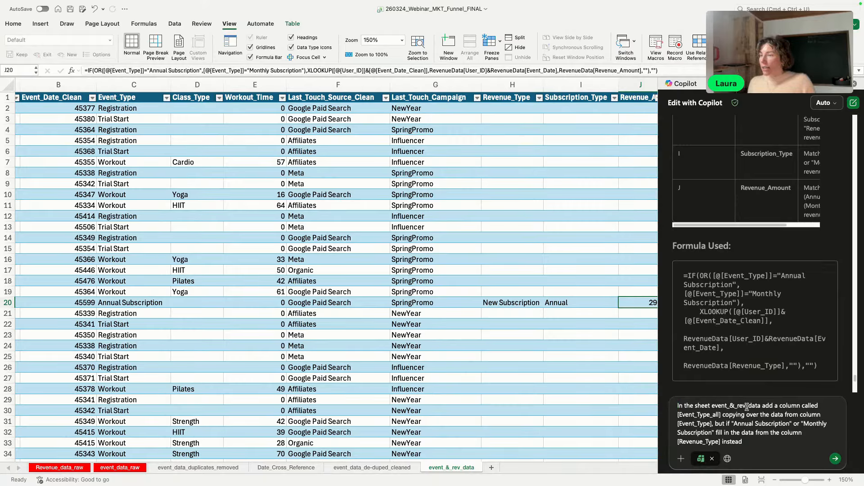
click(704, 412)
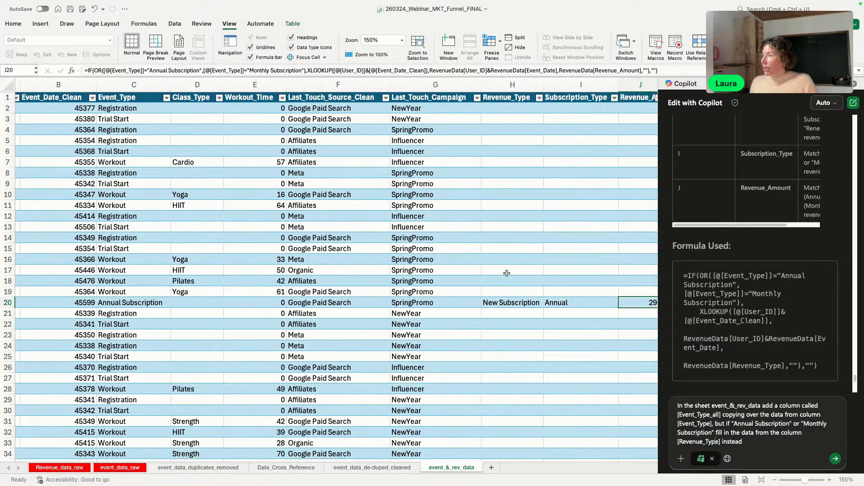
Step: Check the Event_Type, Revenue_Type and Subscription_Type cells in row 20 against the drafted prompt and send it to Copilot
click(509, 304)
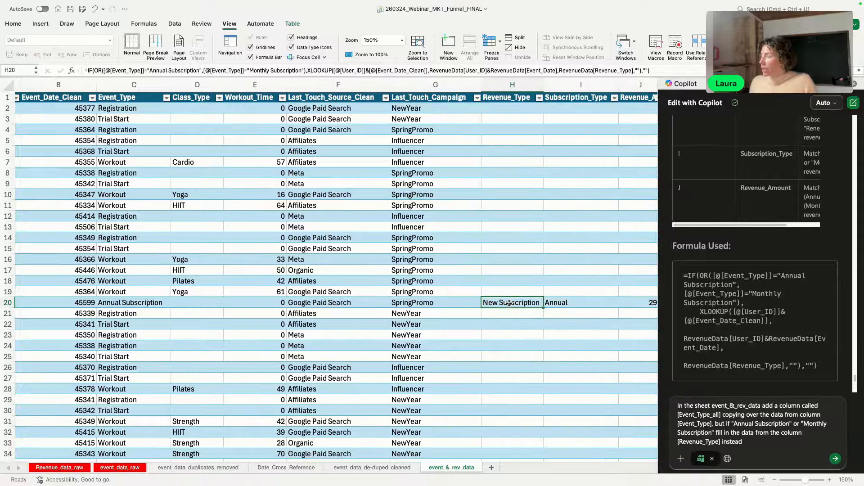
click(118, 303)
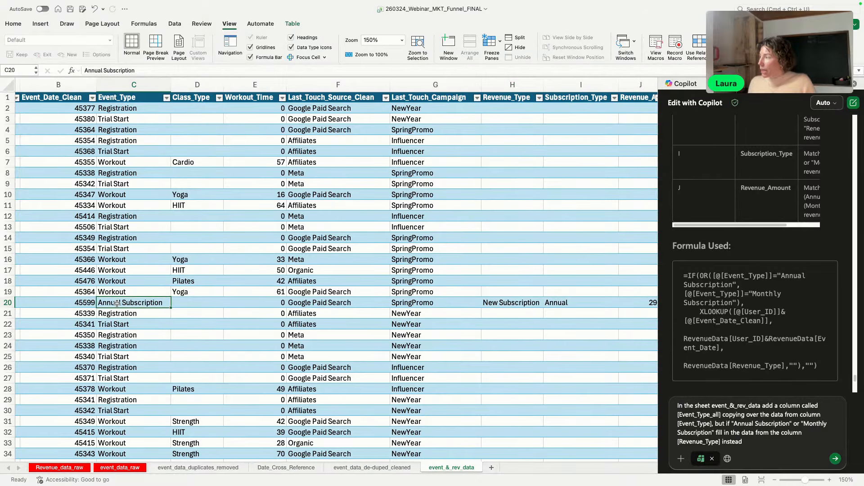
click(504, 303)
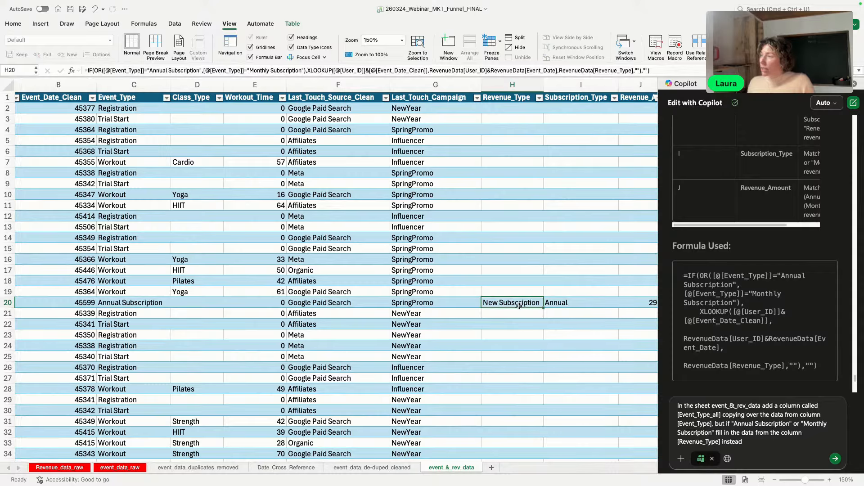
click(579, 304)
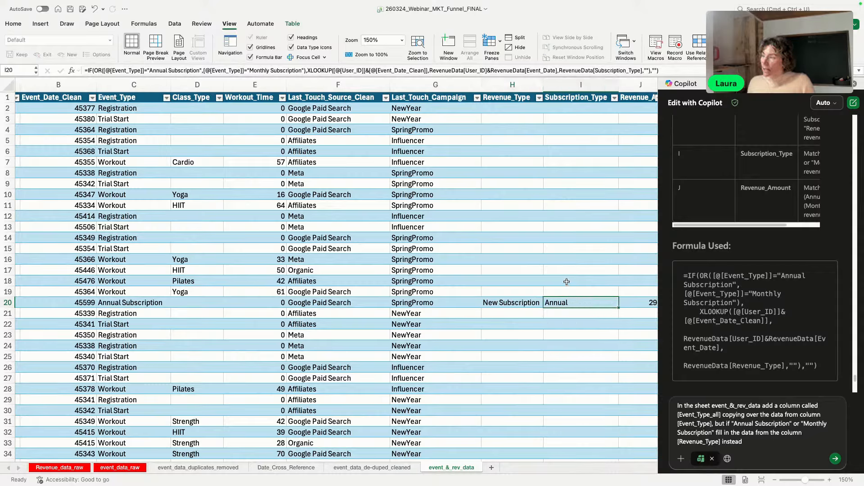
click(835, 459)
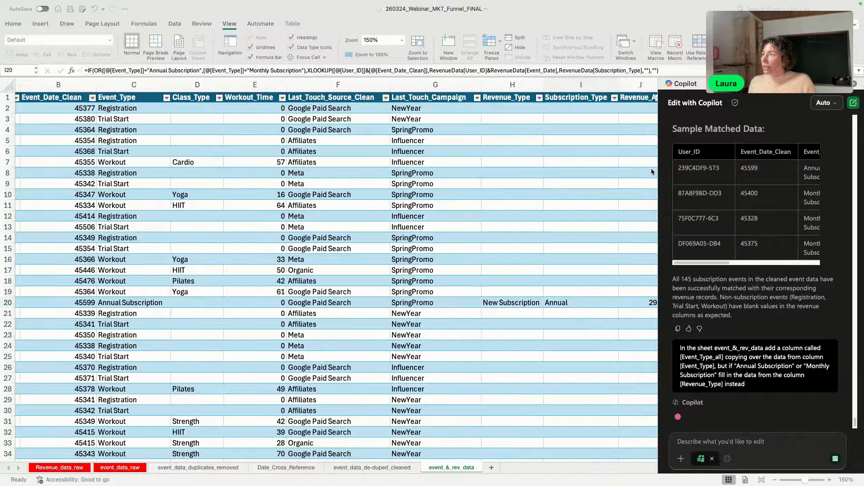
click(660, 84)
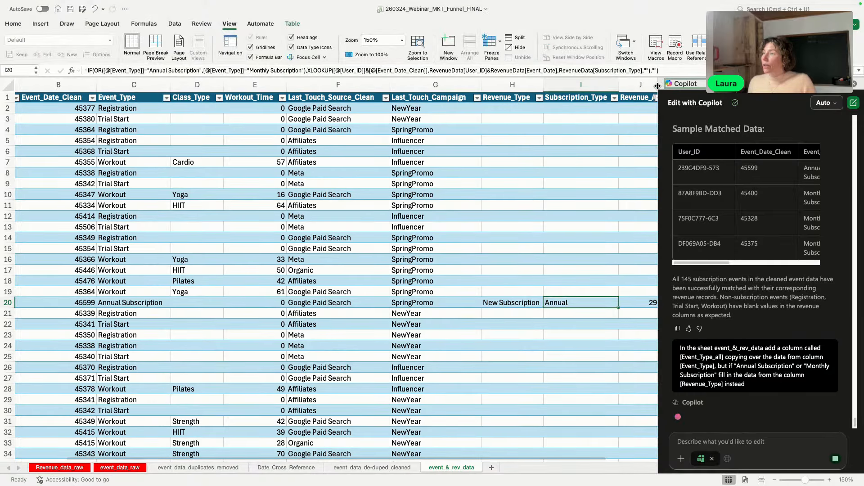
Step: Narrow the Copilot pane to uncover the Revenue_Amount column, and return to the latest prompt in the chat
drag(658, 85, 690, 86)
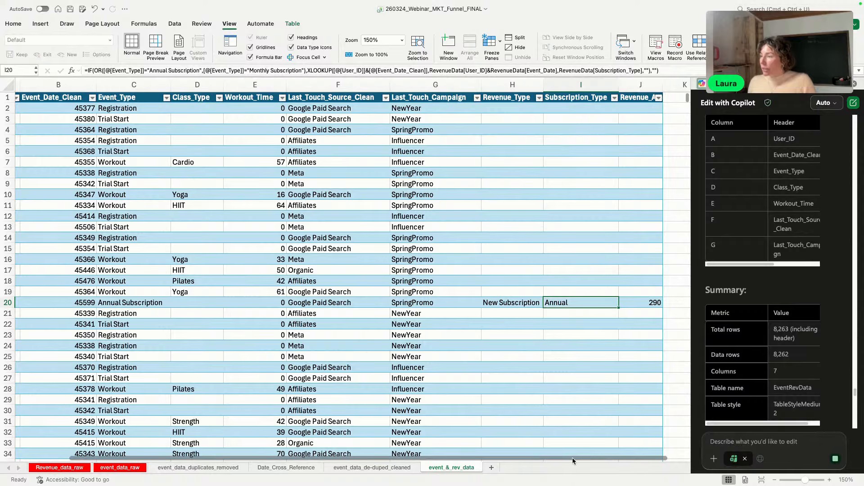
scroll(580, 460, right, 1)
drag(581, 460, 588, 460)
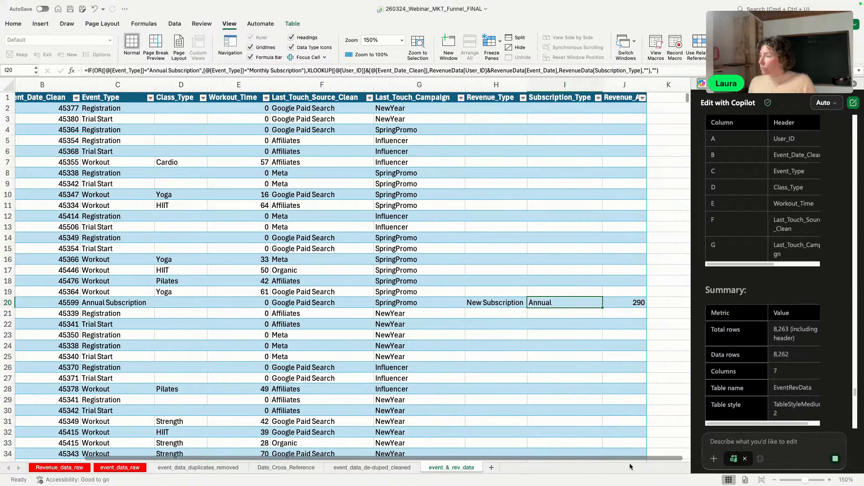
scroll(751, 348, down, 3)
scroll(751, 347, down, 7)
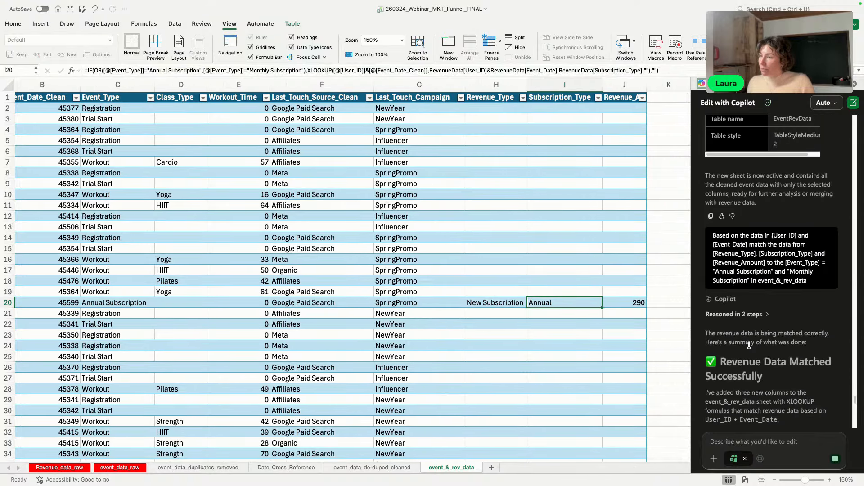
scroll(751, 347, down, 10)
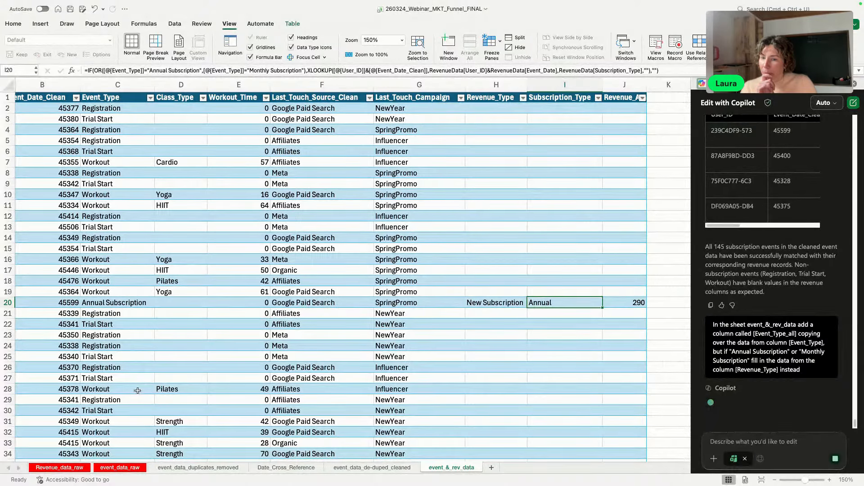
click(51, 479)
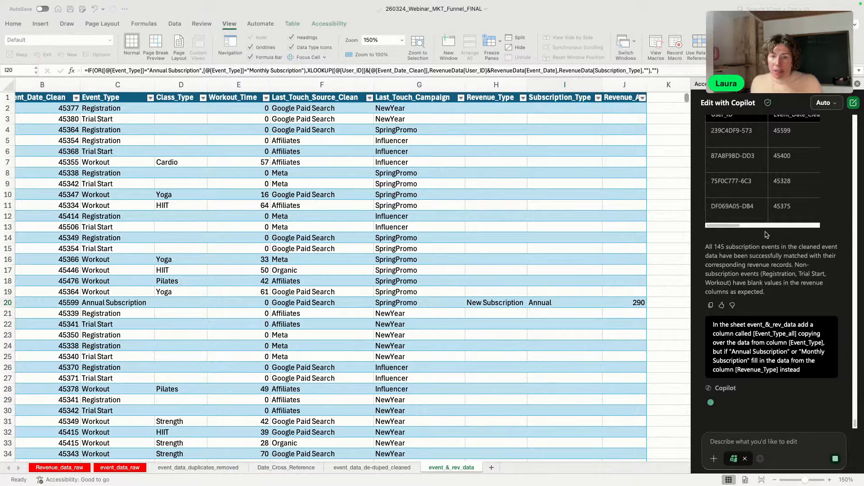
key(super+Tab)
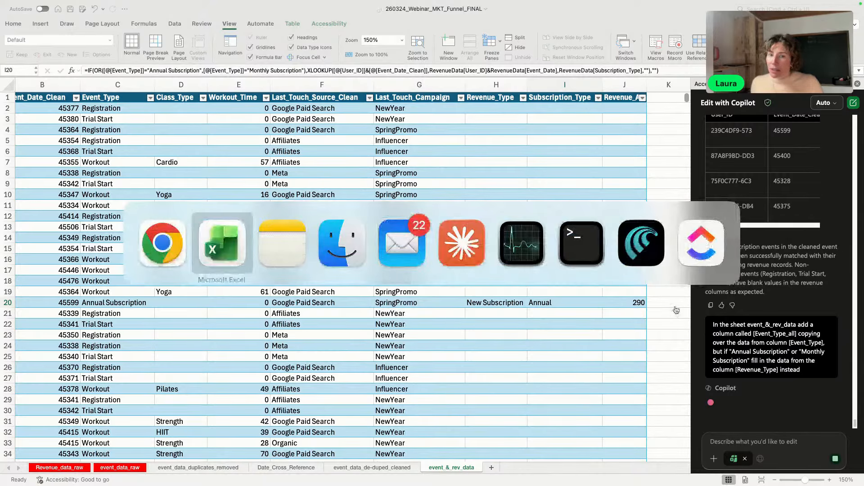
key(super+Tab)
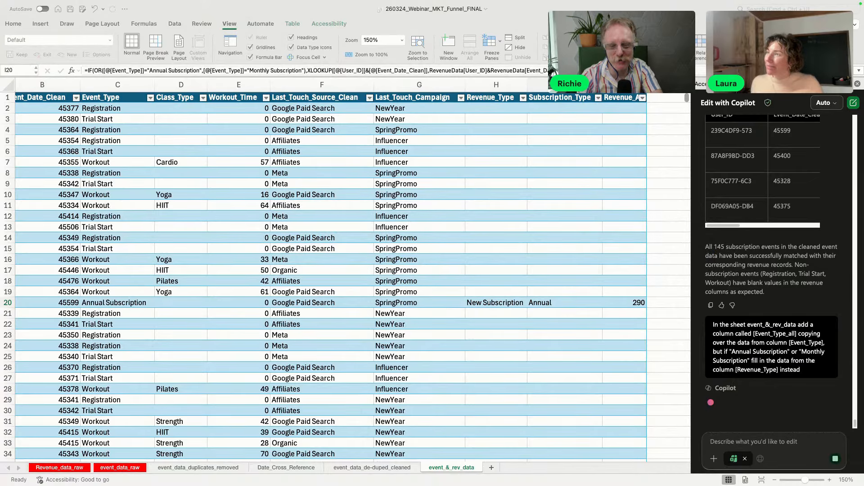
key(super+Tab)
drag(691, 343, 673, 342)
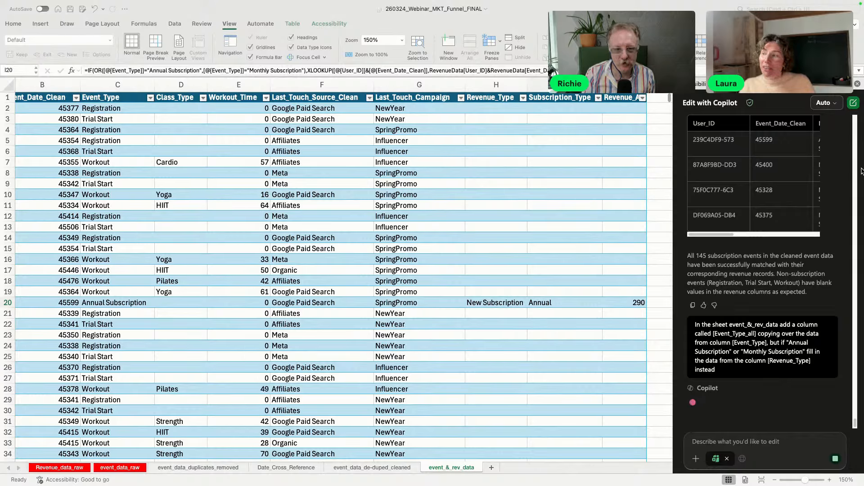
click(704, 256)
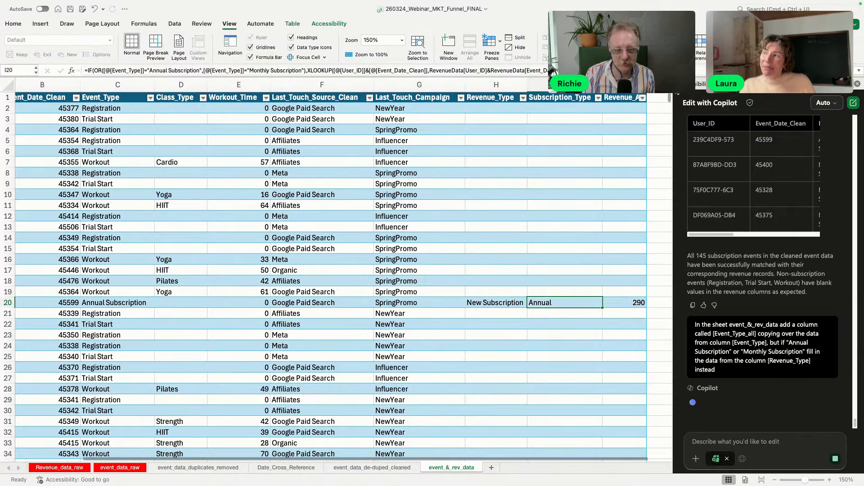
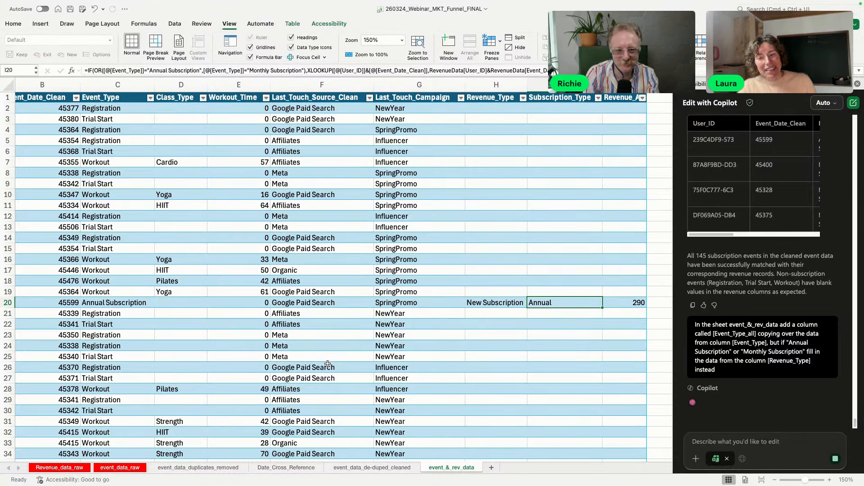
mouse_move(231, 485)
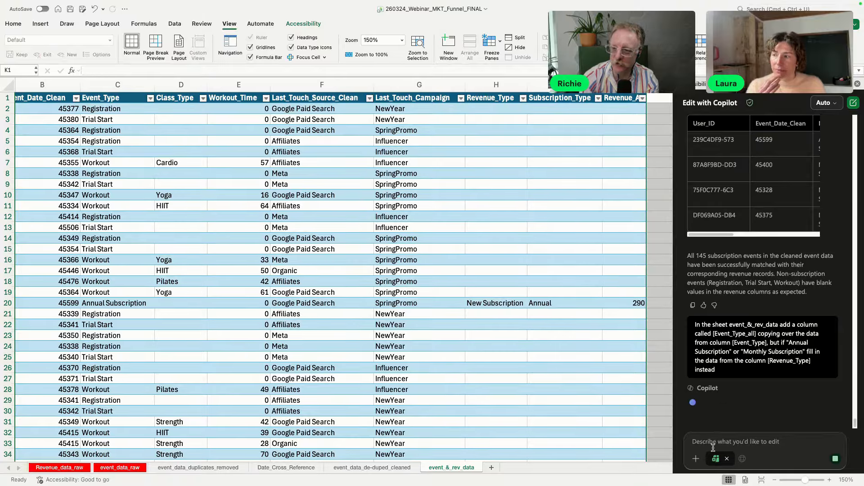
drag(716, 370, 685, 323)
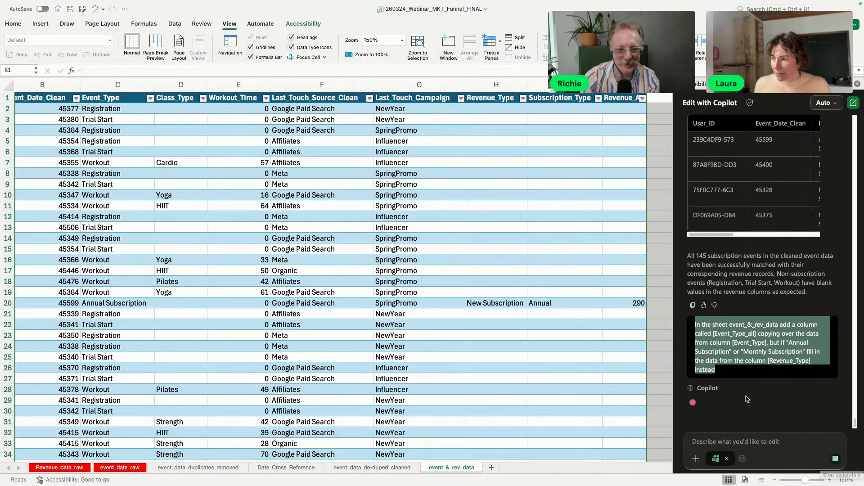
mouse_move(814, 3)
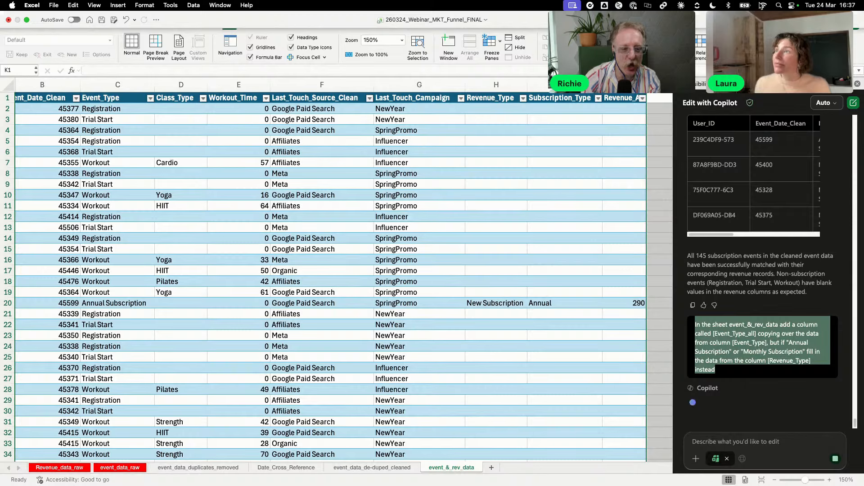
click(706, 408)
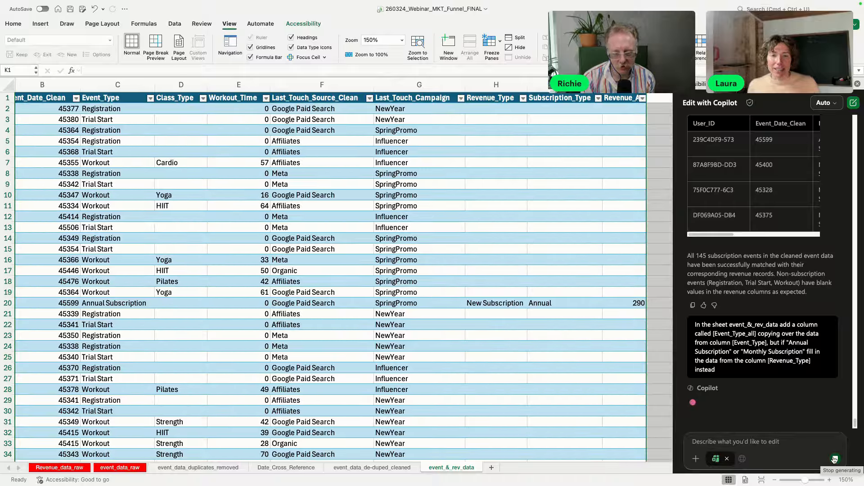
Step: Stop Copilot's pending response and copy the full text of the Event_Type_all prompt
click(834, 459)
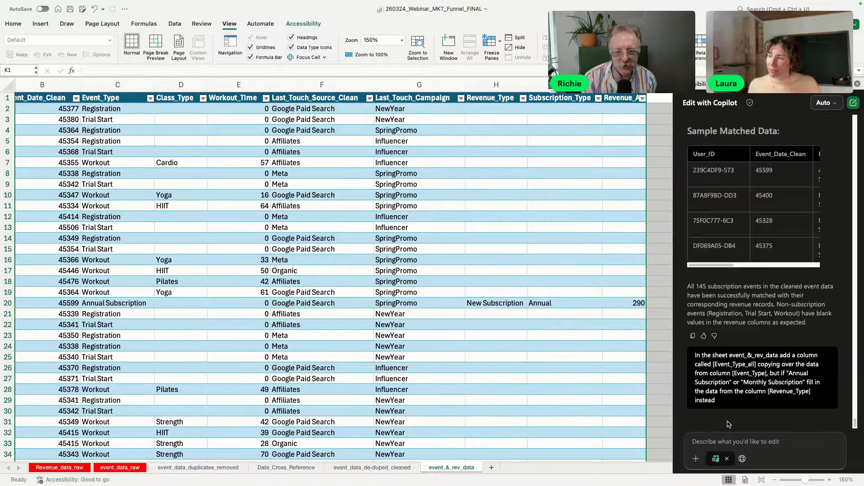
drag(720, 403, 696, 354)
key(super+c)
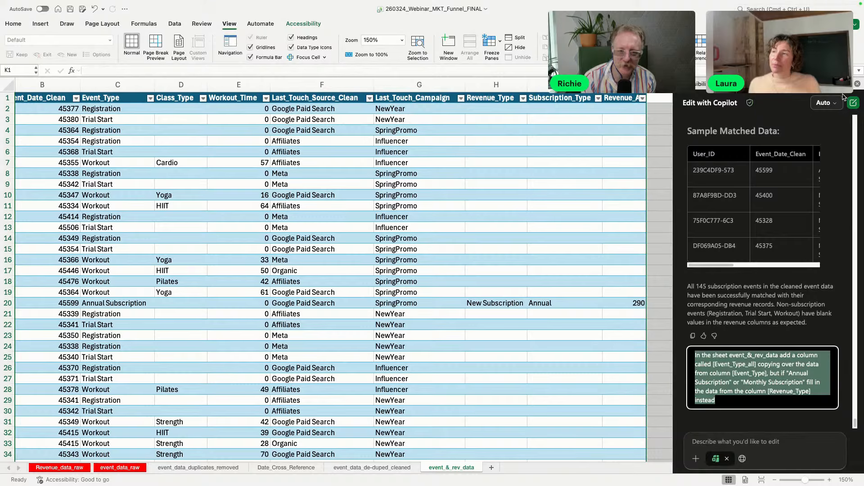
Step: Start a new Copilot chat and submit the copied prompt requesting an Event_Type_all column in event_&_rev_data
click(853, 103)
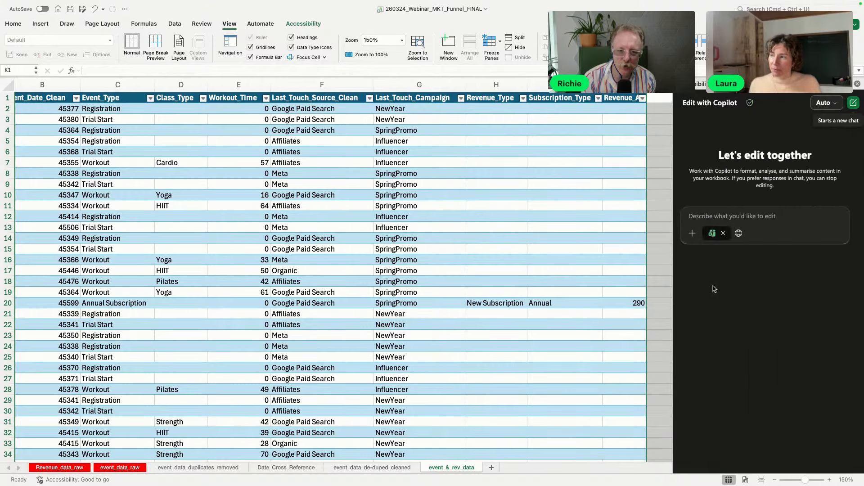
click(704, 219)
key(super+v)
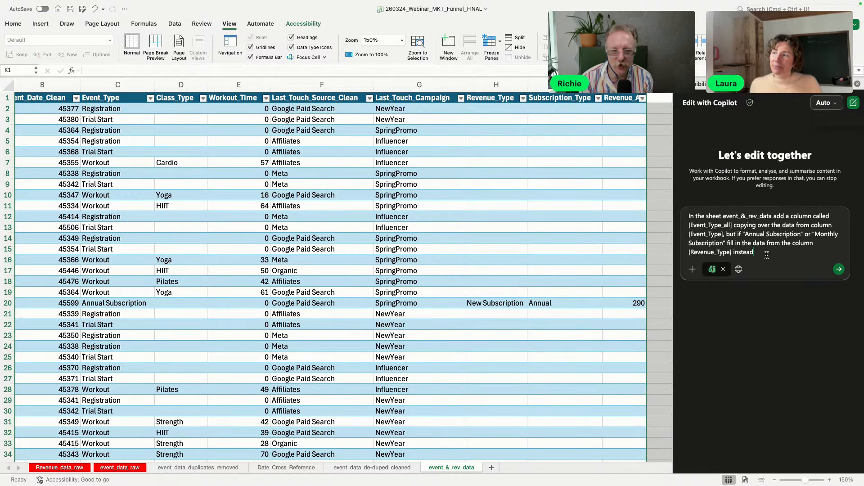
click(839, 269)
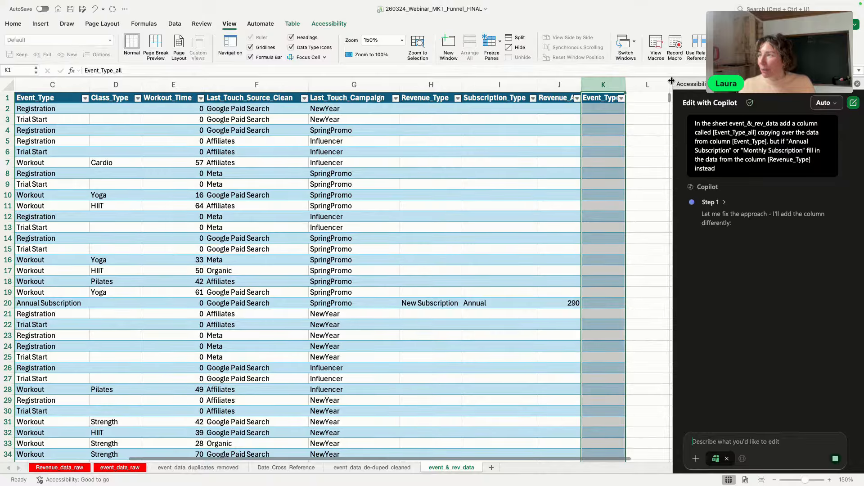
Step: Review Copilot's explanation and compare Event_Type, Revenue_Type and Event_Type_all in row 20 and the subscription rows below
drag(671, 81, 651, 84)
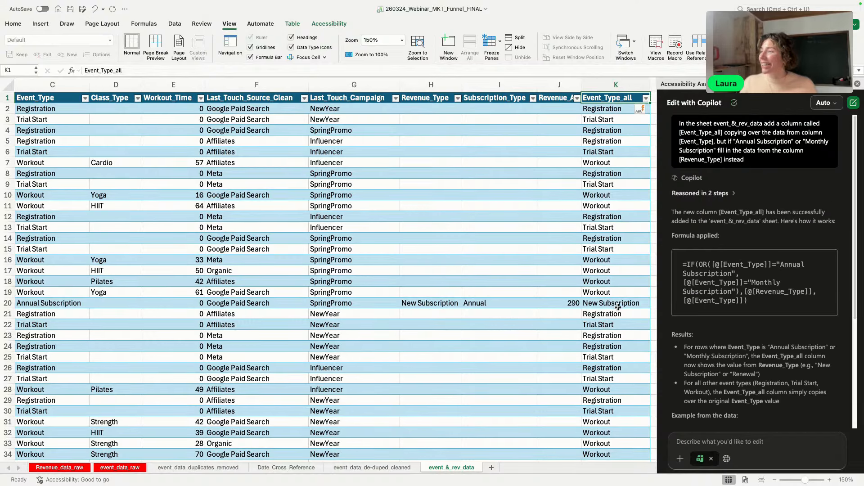
scroll(780, 330, down, 3)
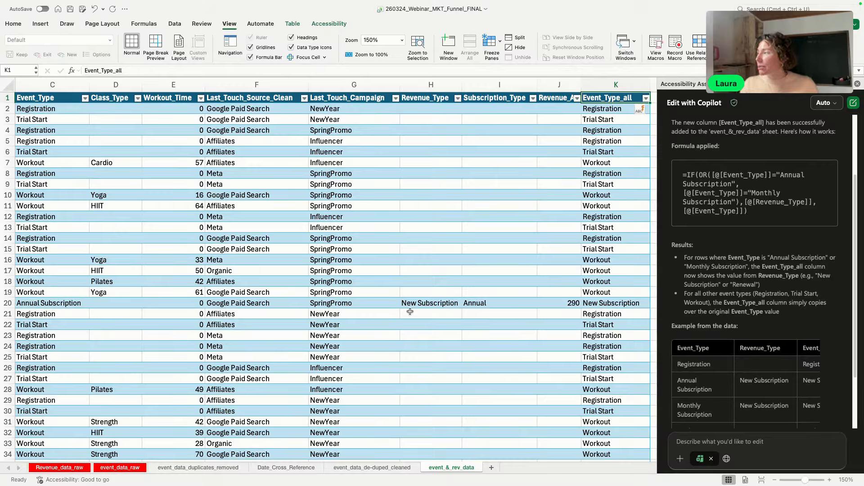
click(51, 302)
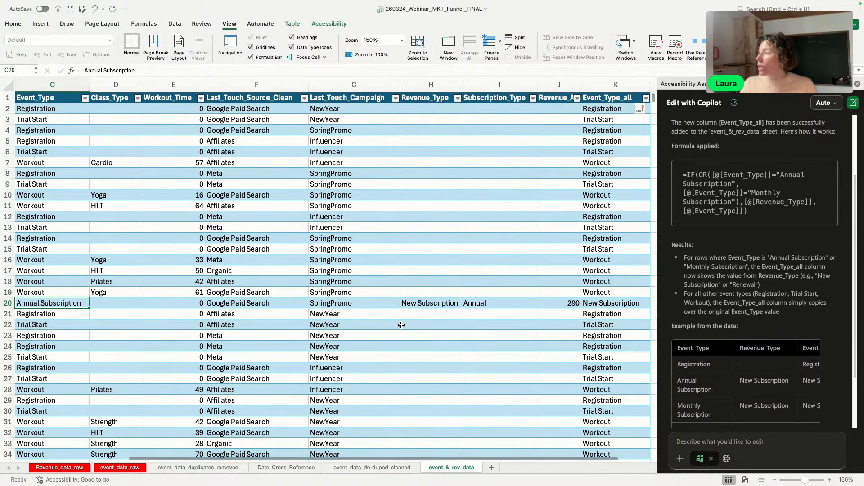
click(423, 303)
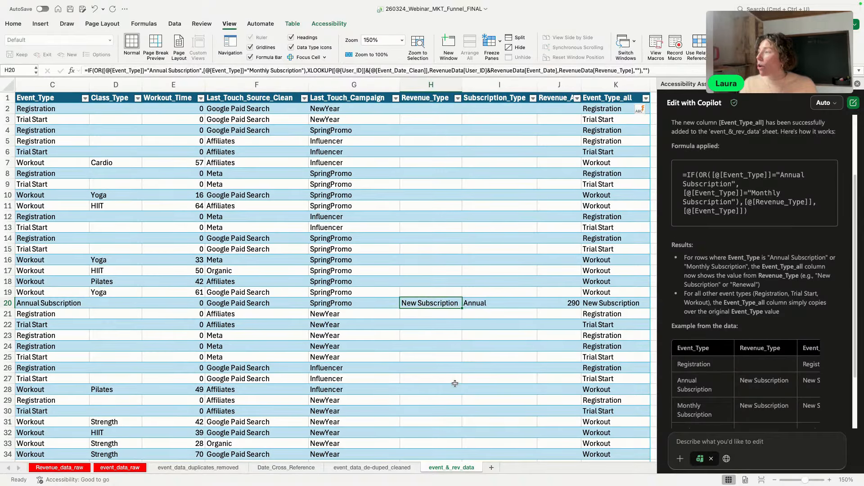
scroll(455, 384, down, 5)
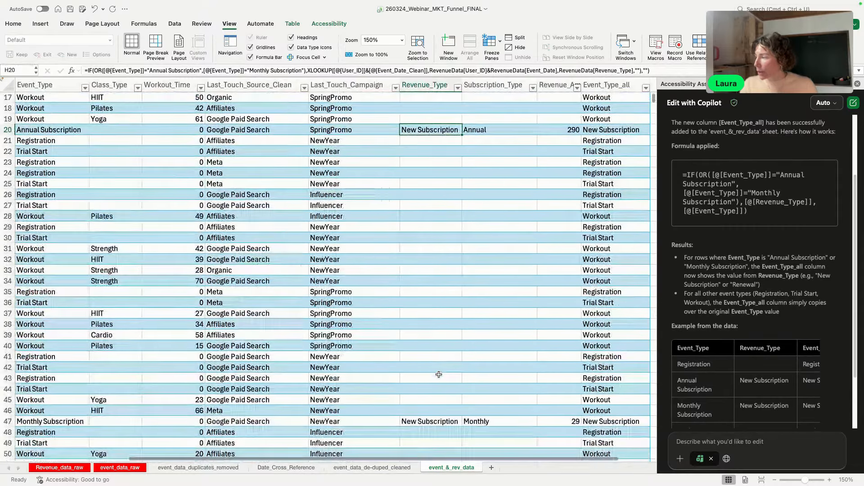
scroll(438, 374, down, 20)
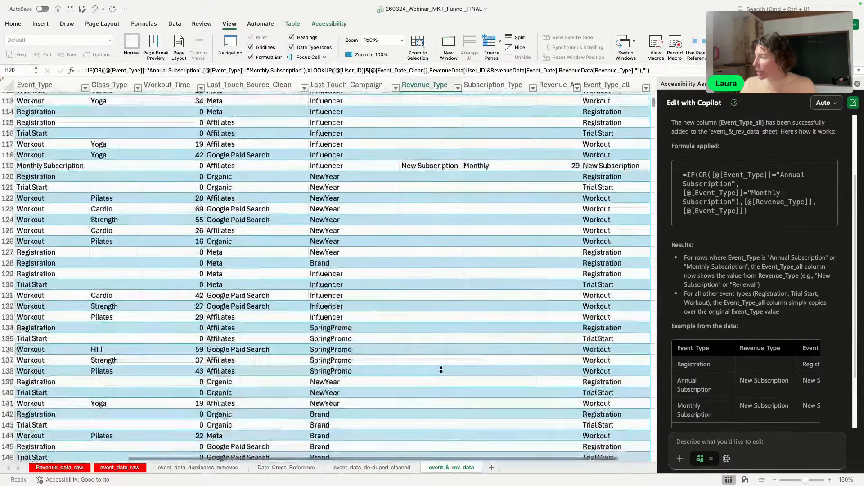
scroll(442, 370, down, 12)
scroll(423, 360, up, 18)
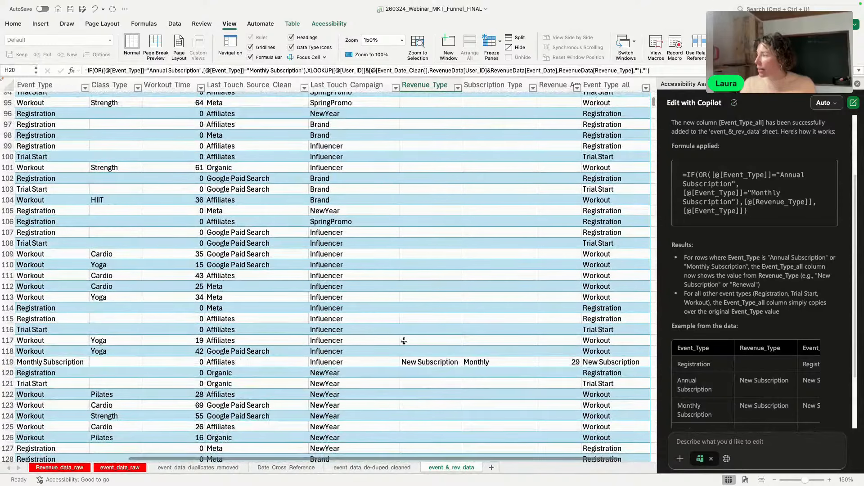
key(ctrl+Up)
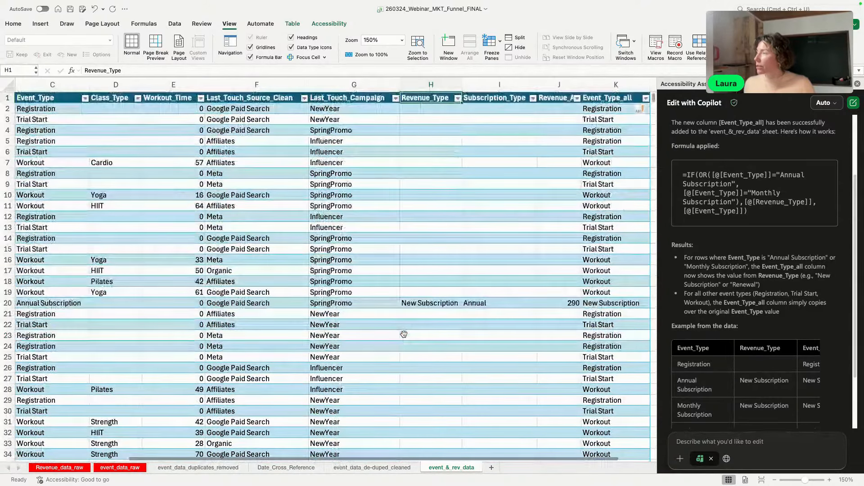
Step: Filter the Revenue_Type column to show only New Subscription rows
click(457, 99)
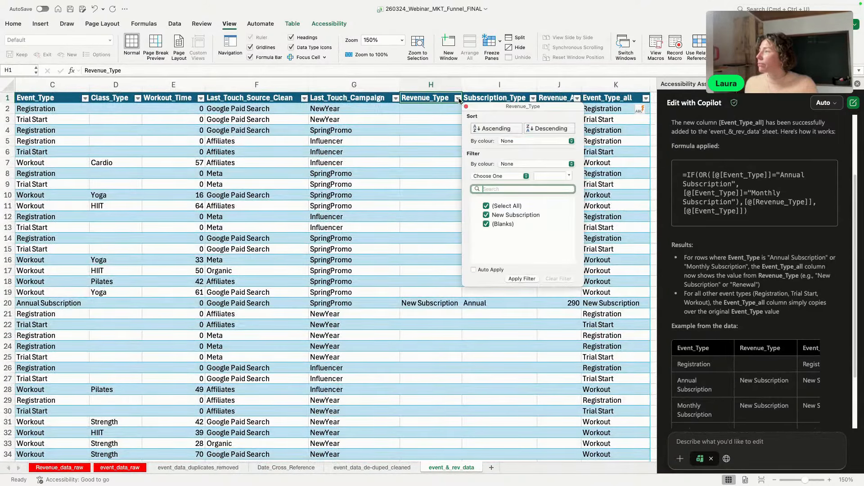
click(486, 206)
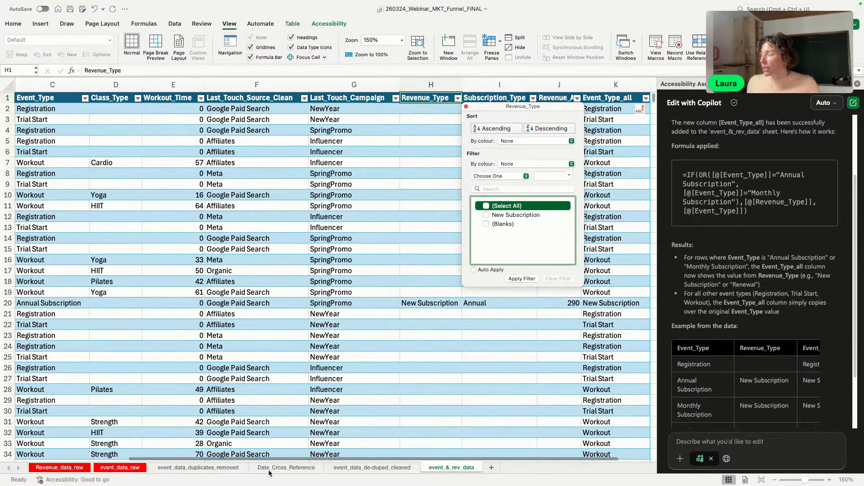
click(486, 216)
click(521, 279)
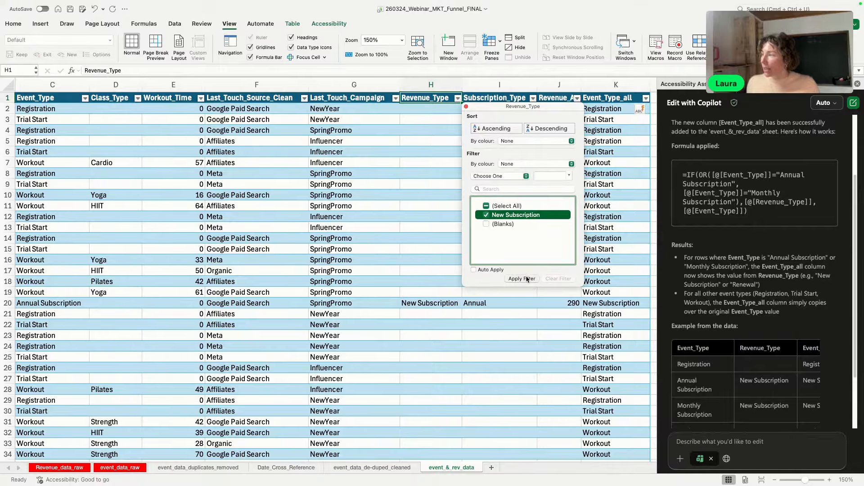
click(469, 354)
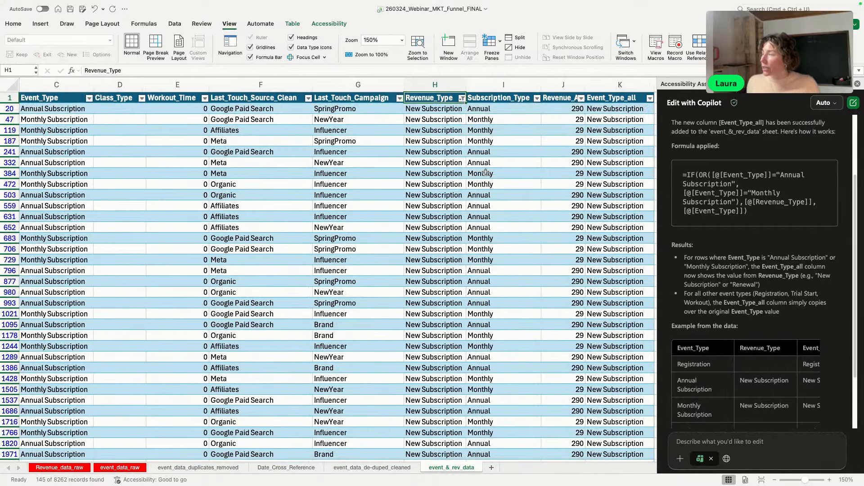
Step: Examine the Event_Type_all formula in row 20 and that column's values across the filtered rows
click(613, 109)
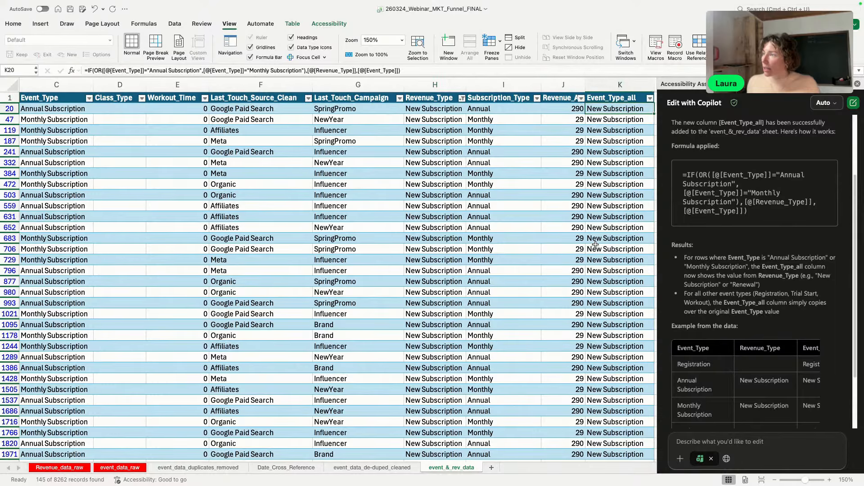
scroll(606, 290, down, 1)
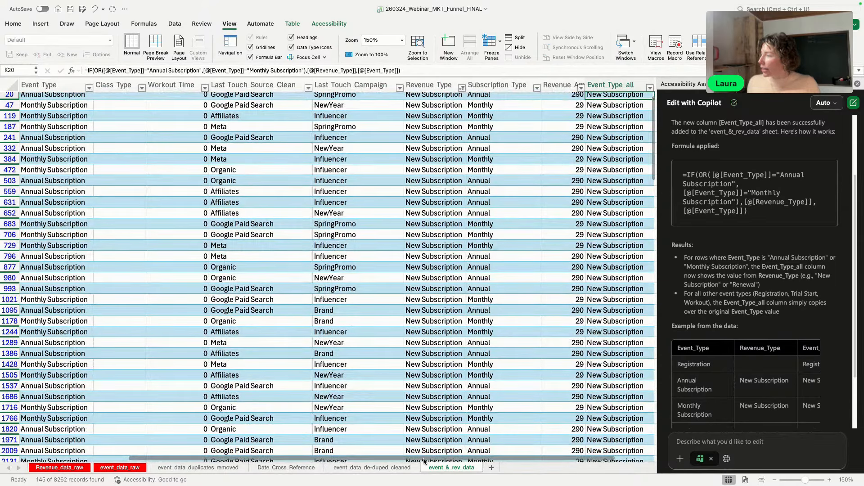
scroll(425, 460, right, 2)
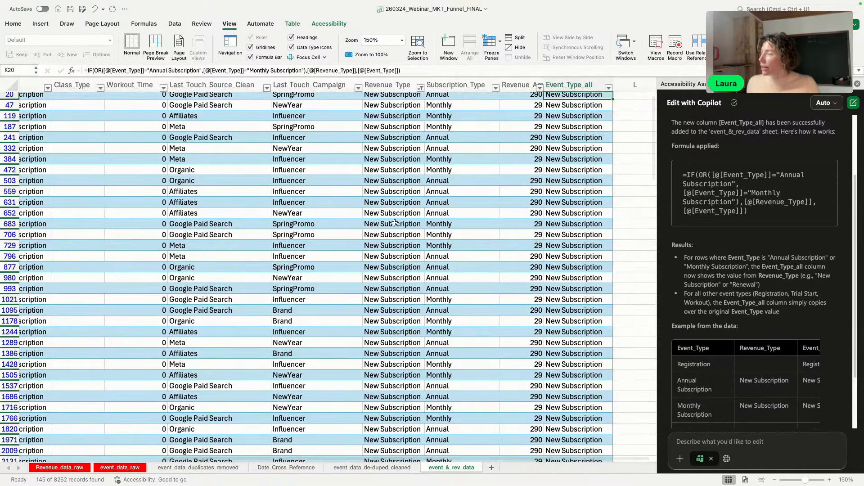
scroll(399, 234, up, 1)
Step: Include the blank entries in the Revenue_Type filter again and select the Event_Type_all value in row 19
click(420, 95)
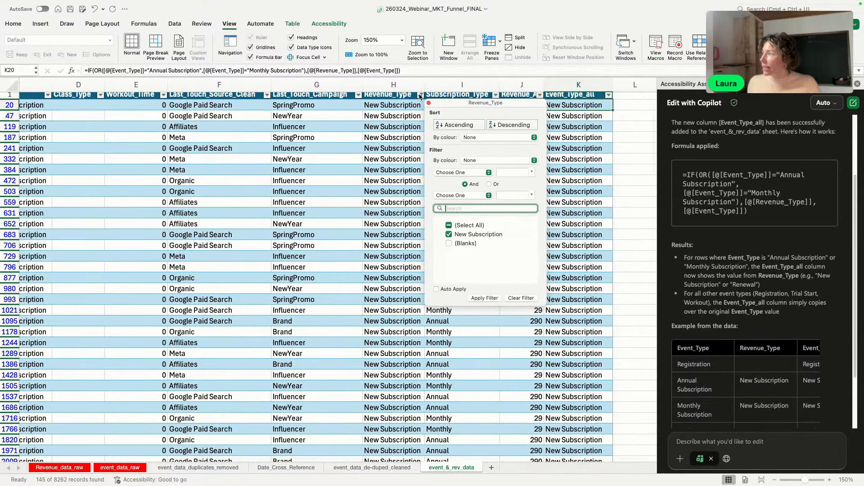
click(449, 243)
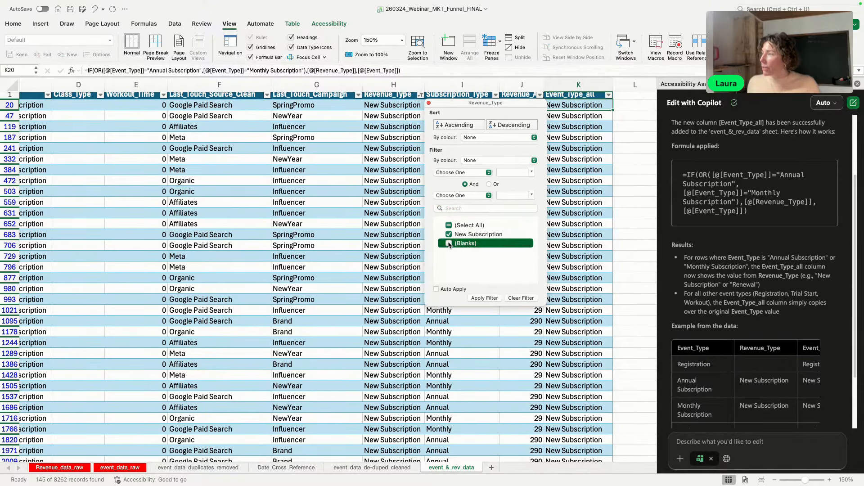
click(493, 298)
click(562, 289)
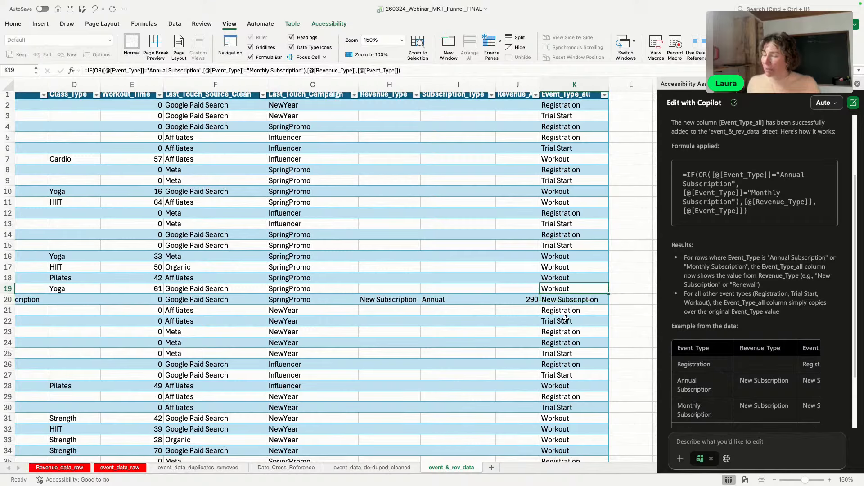
Step: Ask Copilot for a pivot table in a new sheet from event_&_rev_data with User_ID rows, Event_Type_all columns and Count of Event_Type_all values
key(super+Tab)
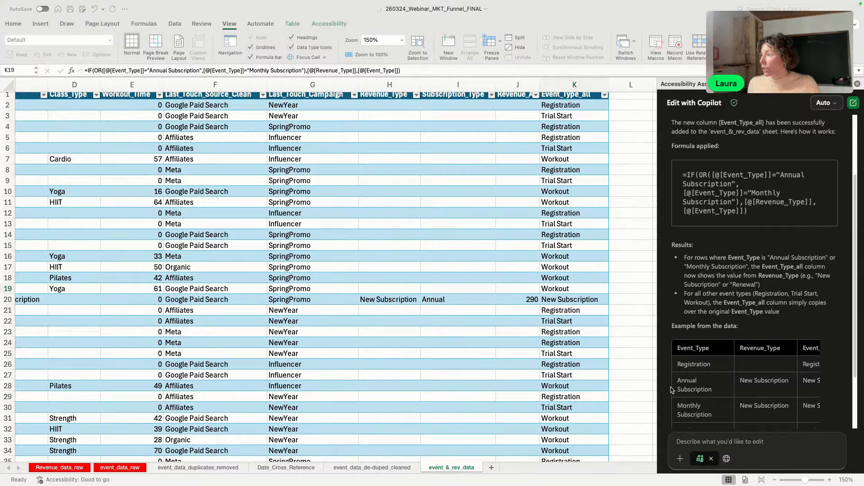
click(692, 450)
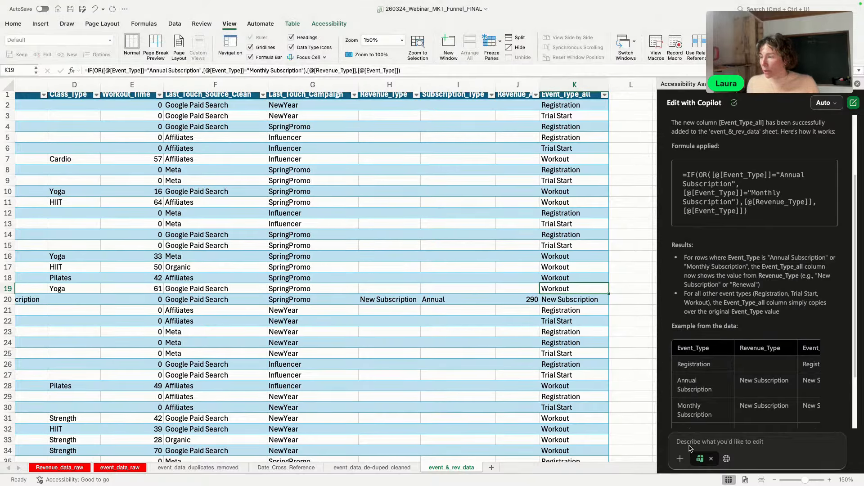
text(Create a pivot table in a new sheet based on the data in event_&_rev_data with  1)Rows: [User_ID], 2) Columns: [Event_Type_all] and 3) Values: Count of [Event_Type_all])
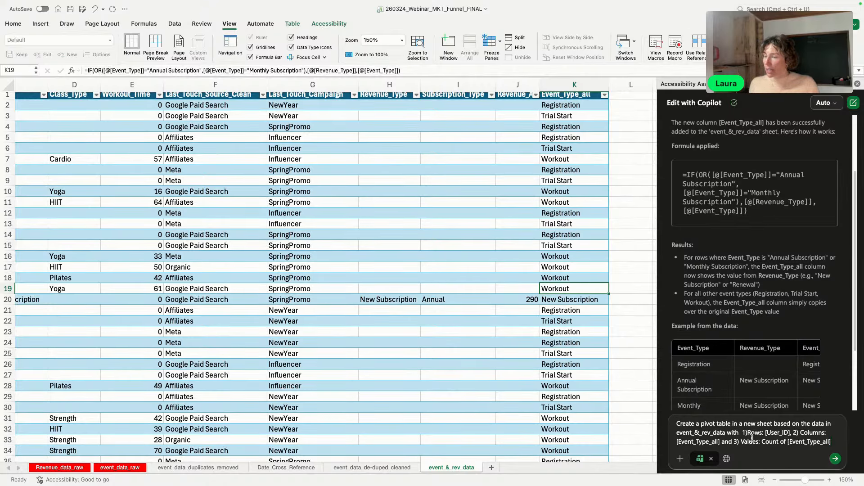
click(780, 432)
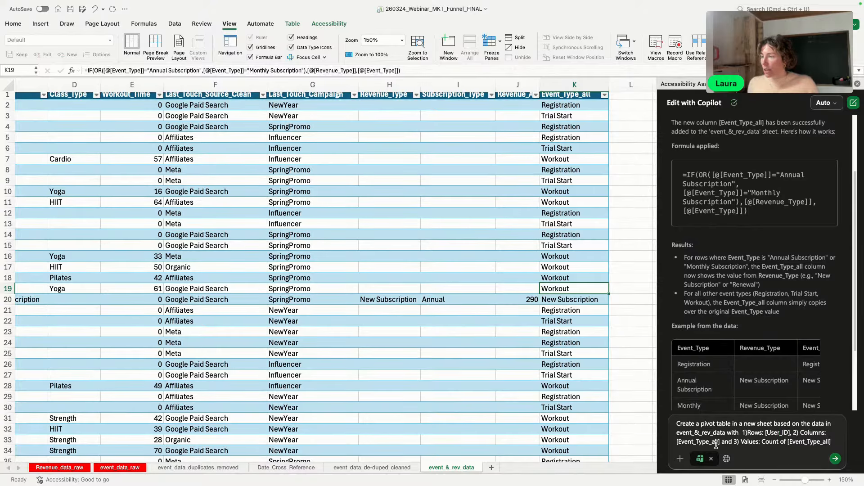
scroll(598, 269, down, 1)
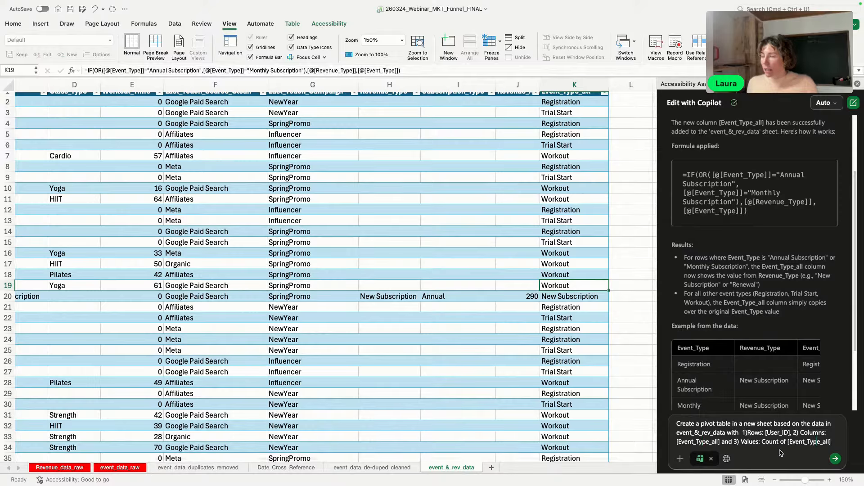
click(836, 459)
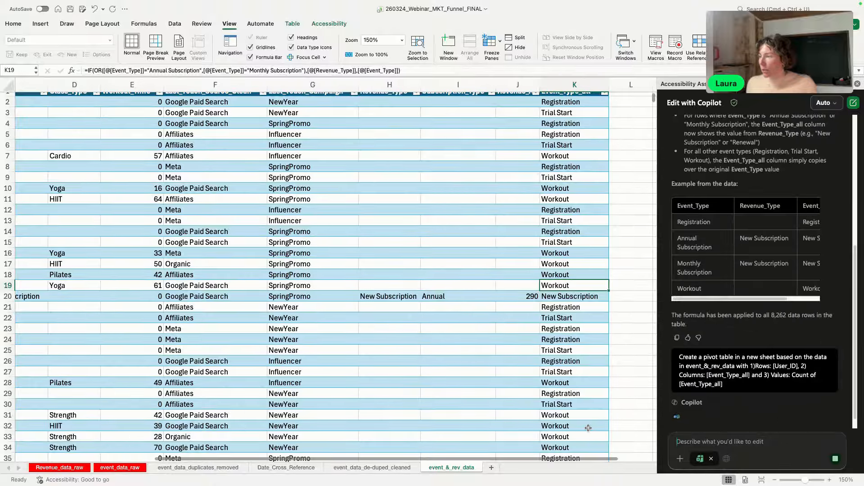
scroll(717, 356, up, 2)
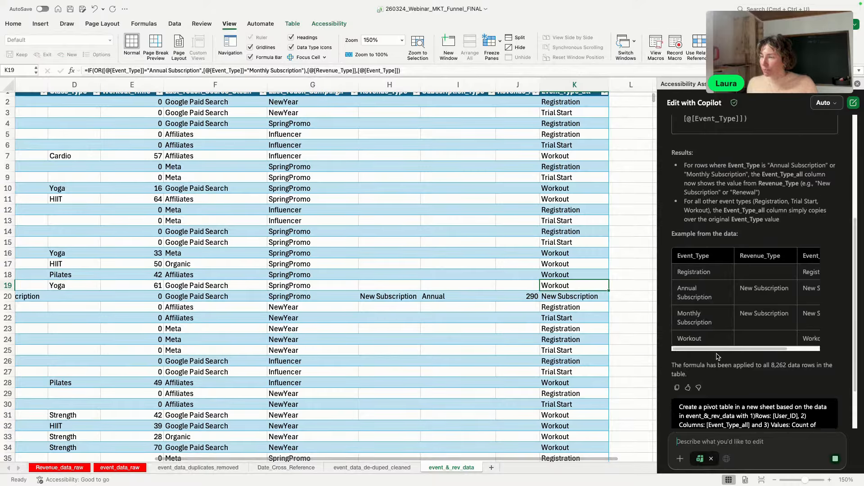
scroll(717, 357, down, 3)
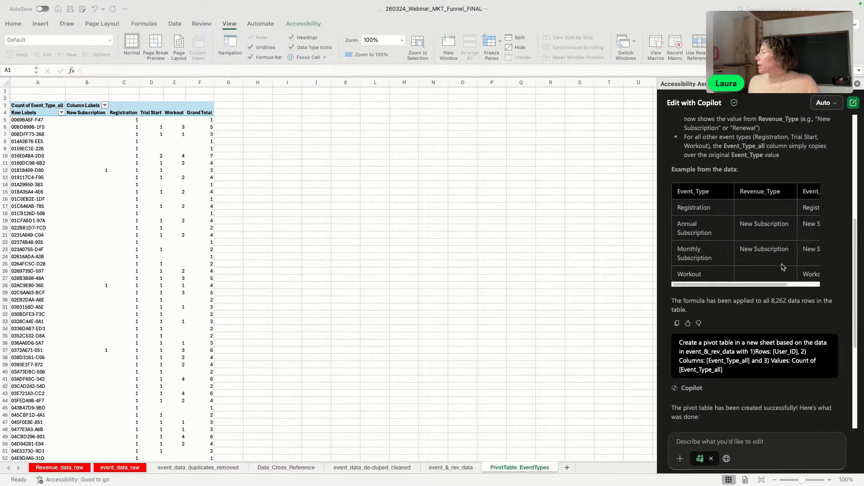
Step: Examine the new pivot table's Registration, Trial Start, Workout and New Subscription counts for the first two User_IDs
scroll(182, 227, down, 1)
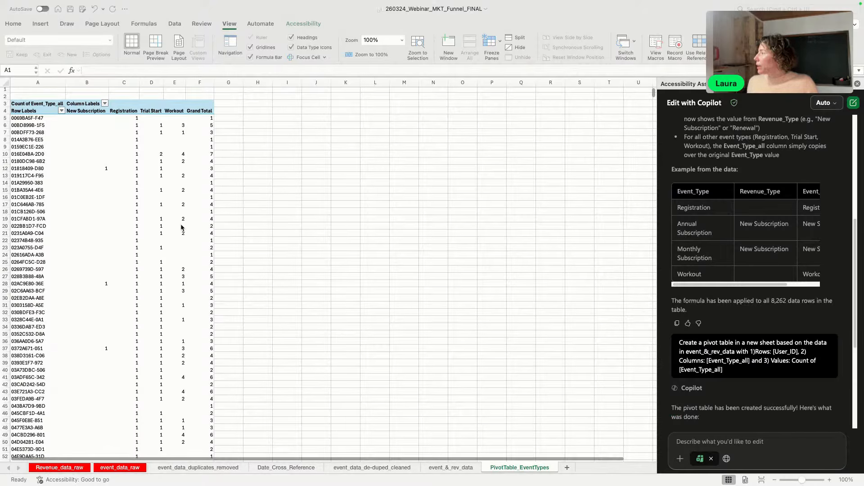
scroll(182, 227, up, 1)
click(23, 120)
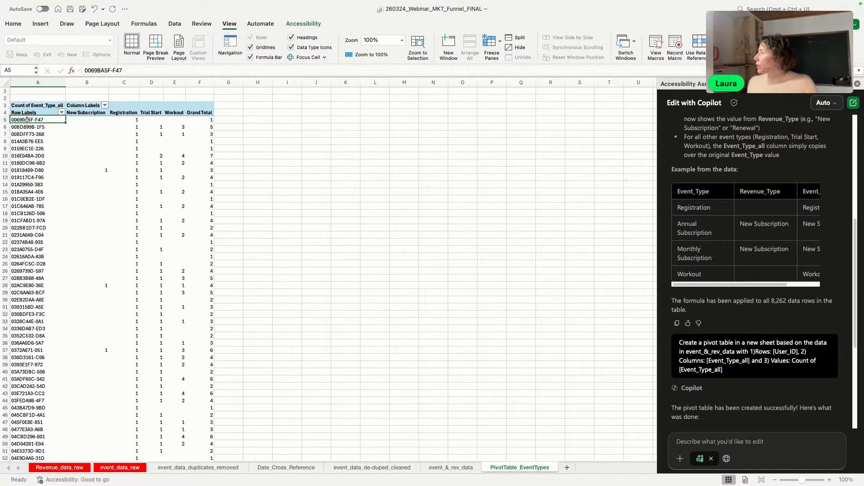
click(136, 120)
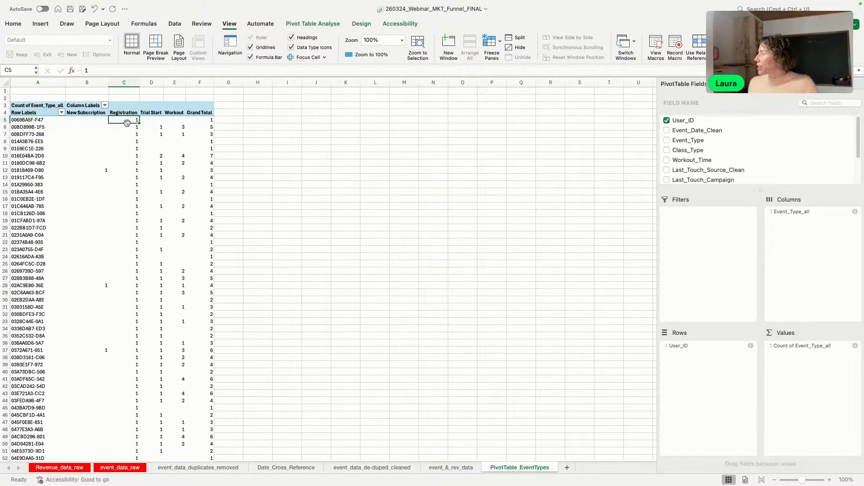
click(159, 128)
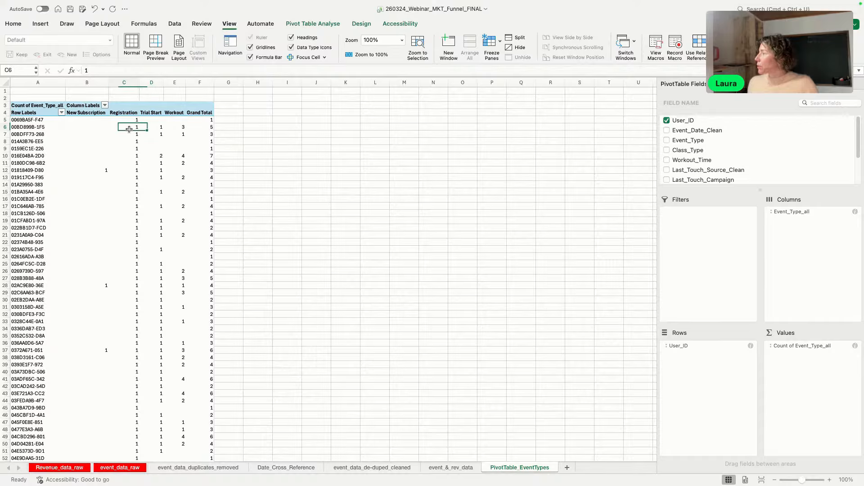
click(180, 129)
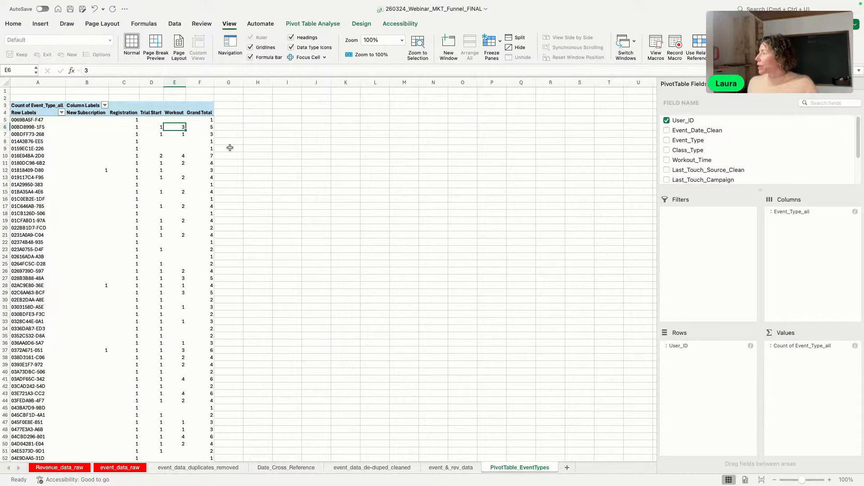
click(93, 128)
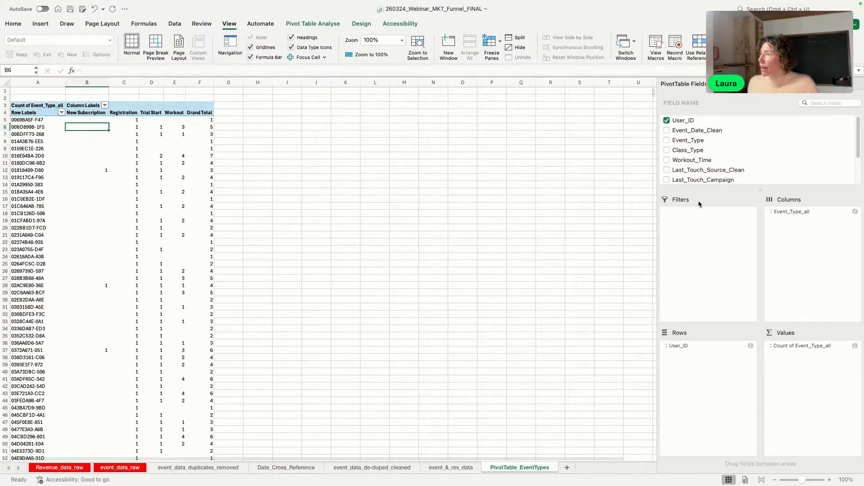
Step: Ask Copilot for a new sheet "MKT_funnel" counting unique User_IDs with "Registration" >0, and likewise for "Trial Start", "Workout" and "New Subscription"
click(801, 85)
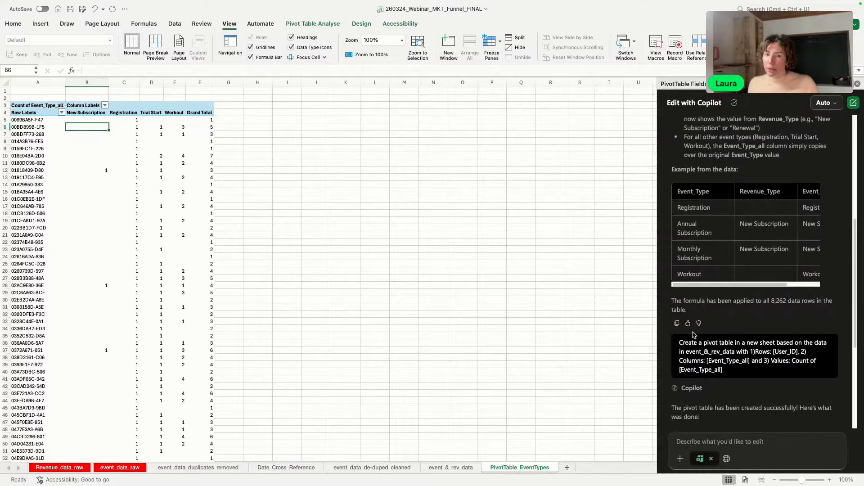
key(super+Tab)
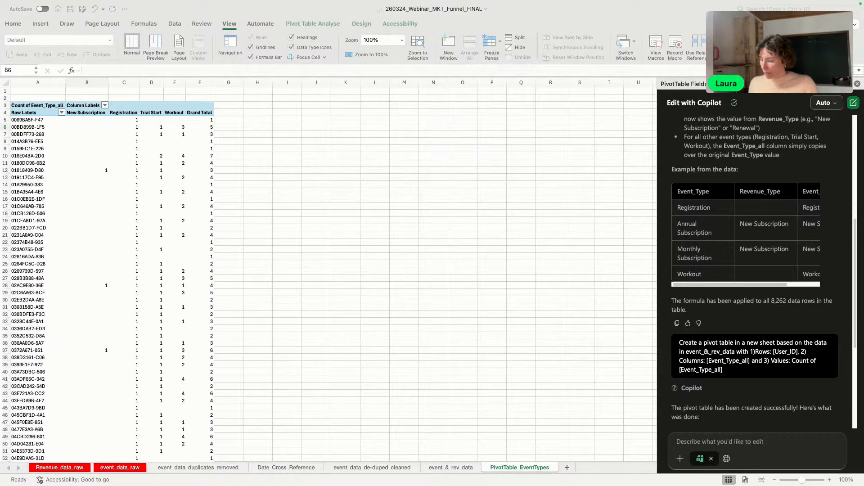
click(672, 446)
text(Create a new sheet called "MKT_funnel" counting the number of unique User_IDs in the pivot table with "Registration" >0. Do the same for "Trial Start", "Workout", "New Subscription")
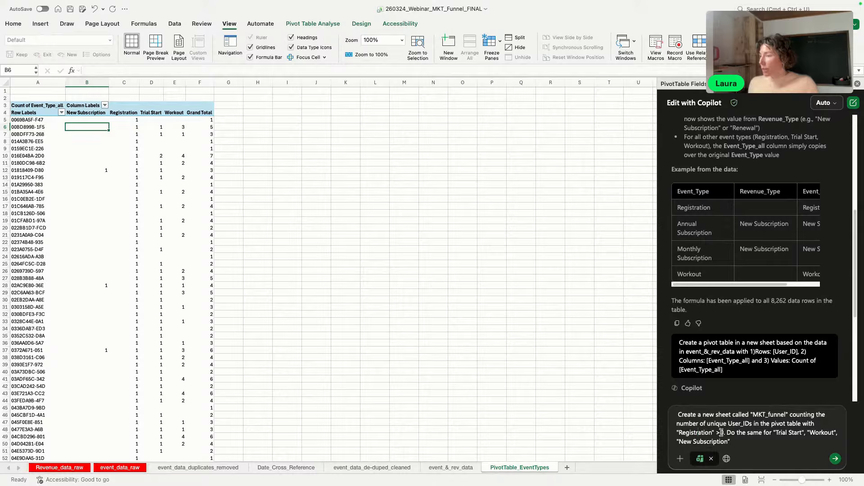
click(752, 438)
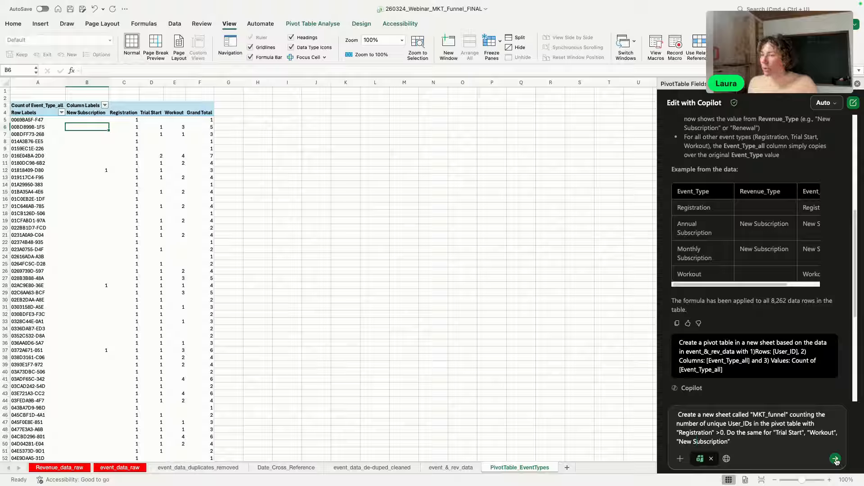
click(835, 458)
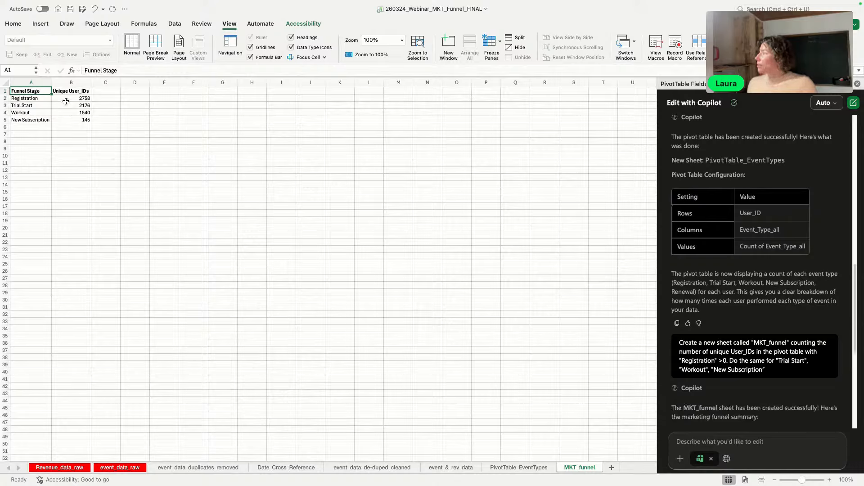
Step: Check the Unique User_IDs formulas for all four funnel stages in MKT_funnel and compare the later stages with Registration
click(85, 98)
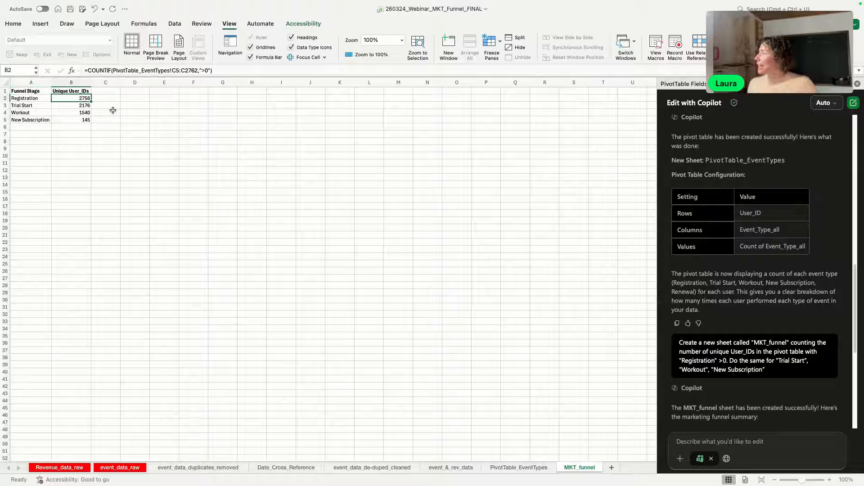
click(82, 107)
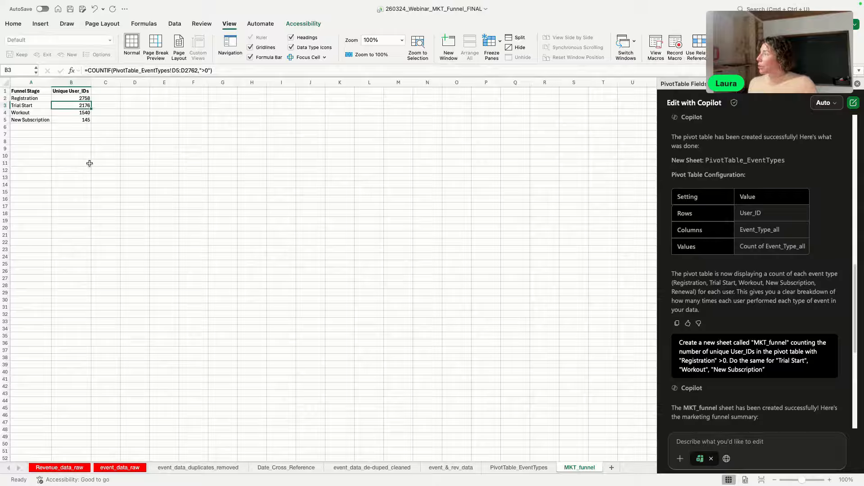
click(79, 112)
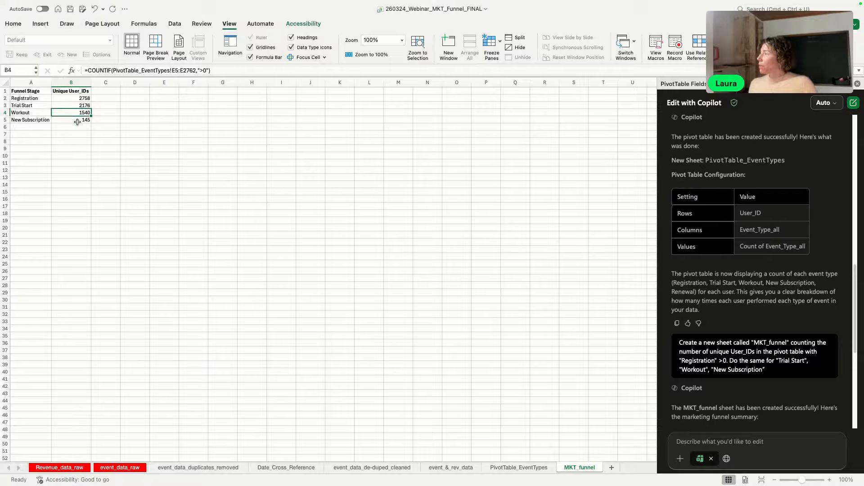
click(78, 120)
click(81, 112)
click(81, 120)
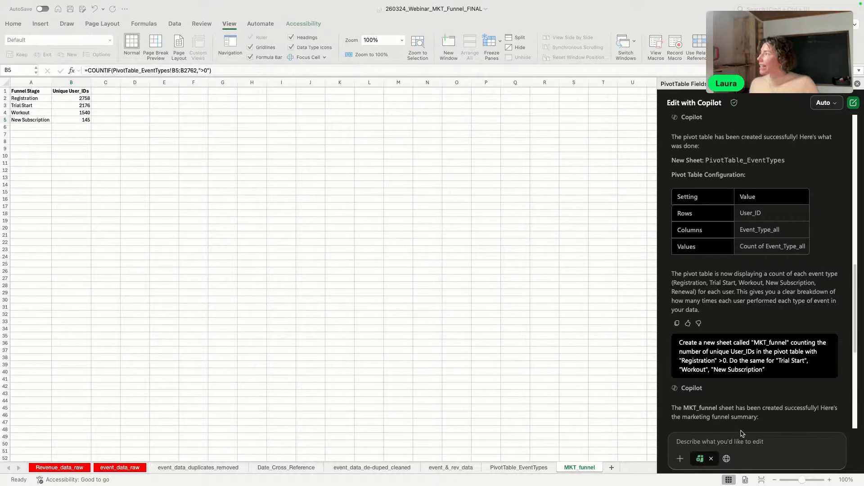
click(721, 444)
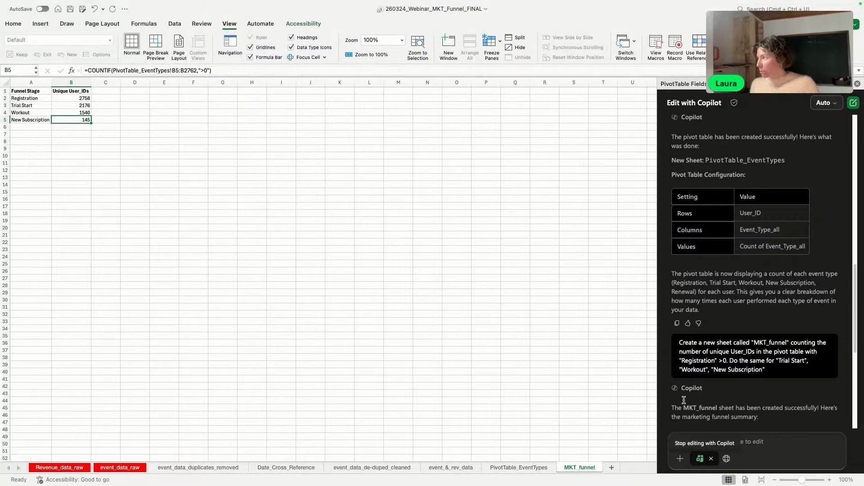
click(83, 97)
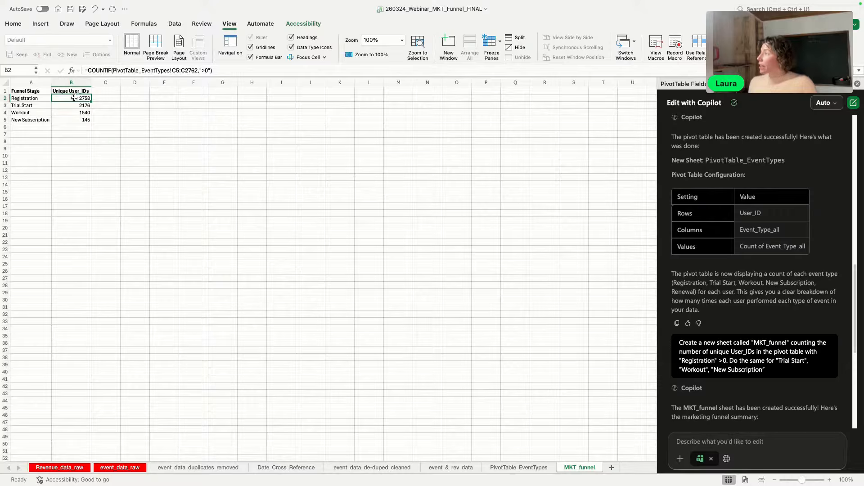
click(80, 104)
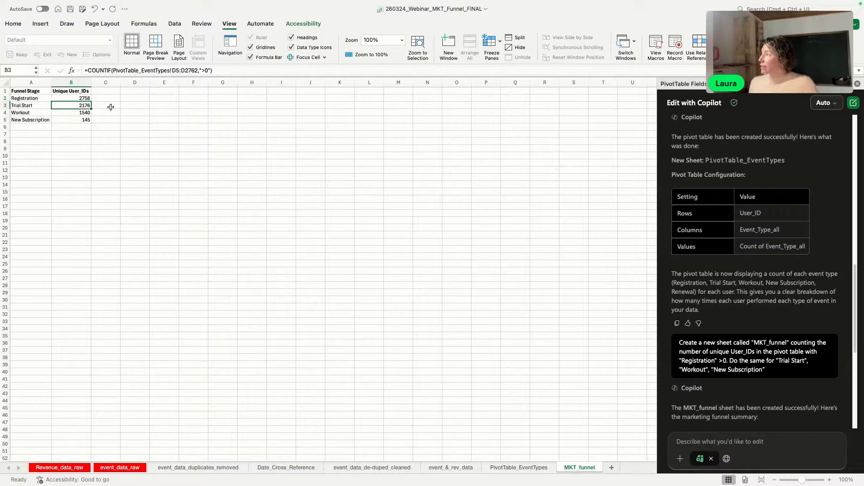
click(79, 113)
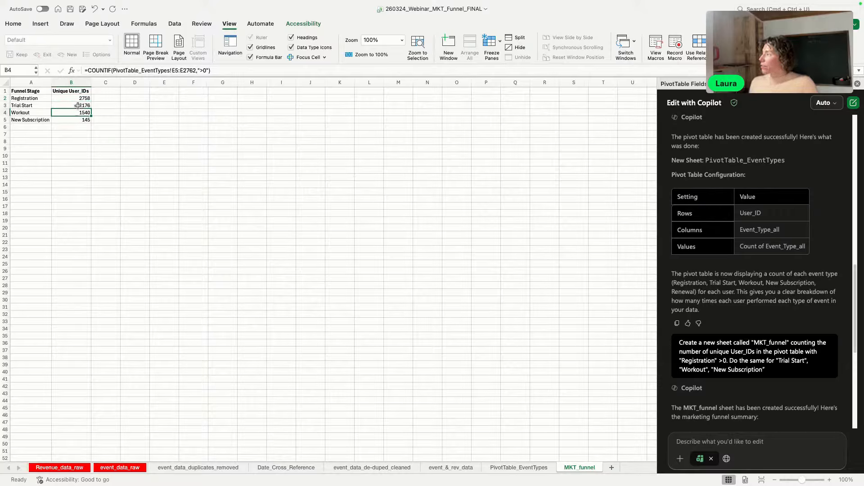
drag(78, 105, 75, 120)
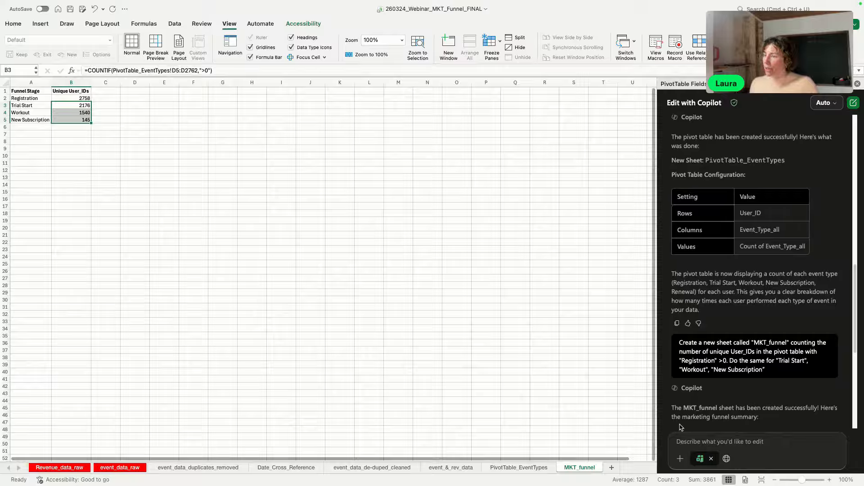
Step: Ask Copilot to calculate the "Funnel CVR" of "Registration" users reaching a following funnel stage, and widen the Unique User_IDs column
click(678, 439)
text(Calculate the "Funnel CVR" by calculating how many users in the Funnel Stage "Registration" make it into a following funnel stage)
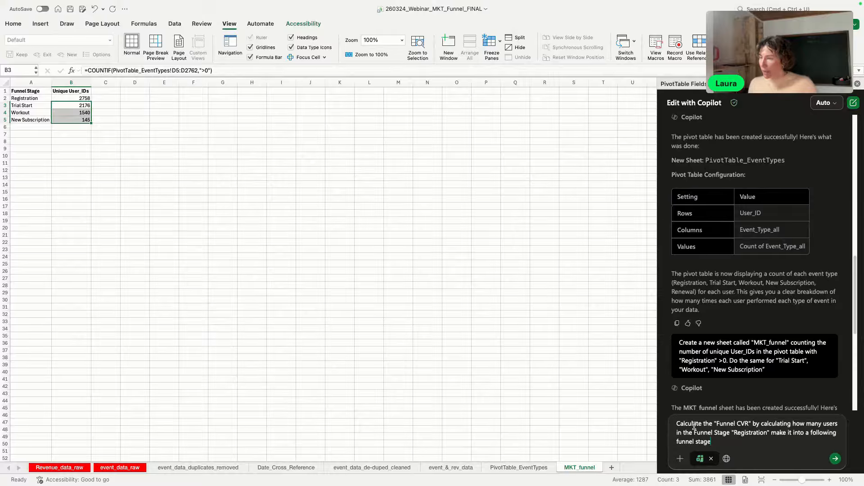
key(Return)
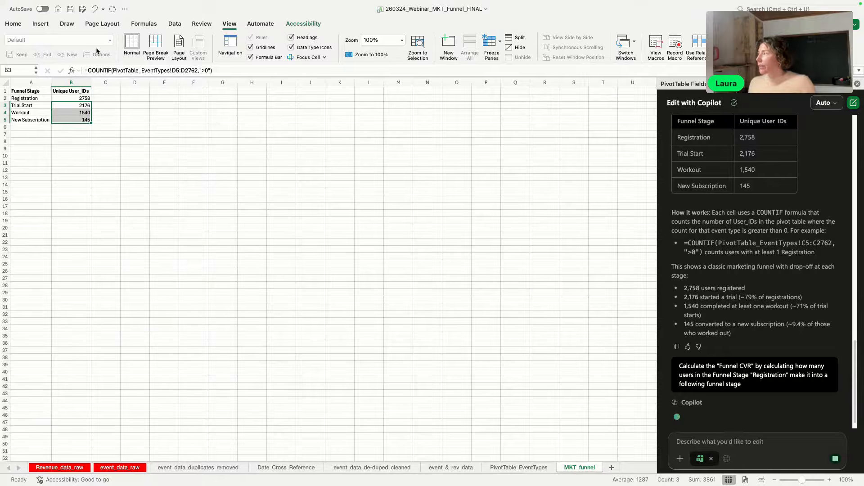
drag(90, 82, 96, 82)
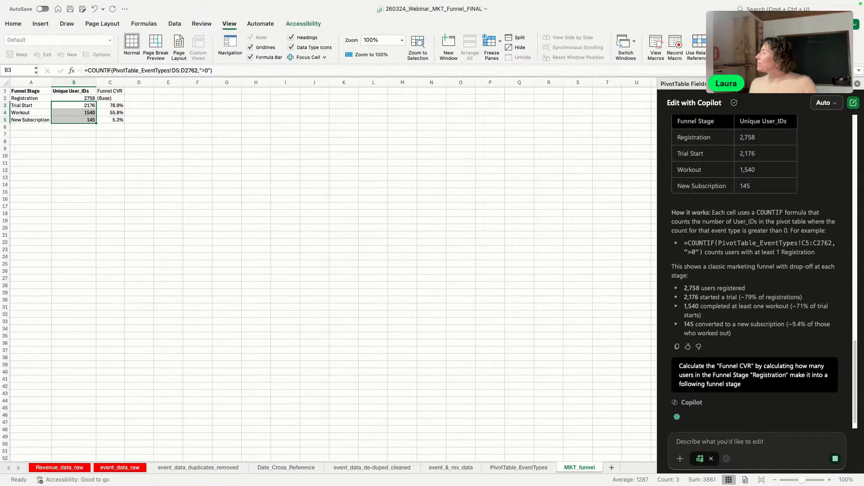
click(119, 97)
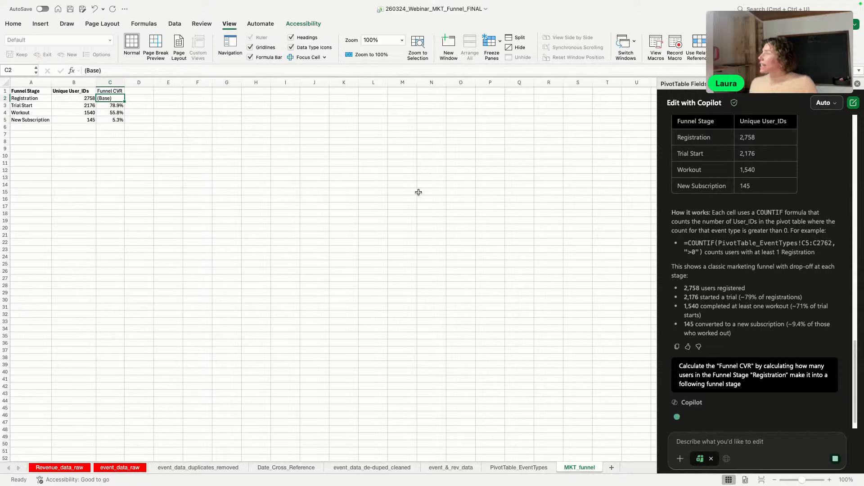
Step: Check the Funnel CVR formulas for Trial Start, Workout and New Subscription against the Registration base
click(108, 106)
click(108, 112)
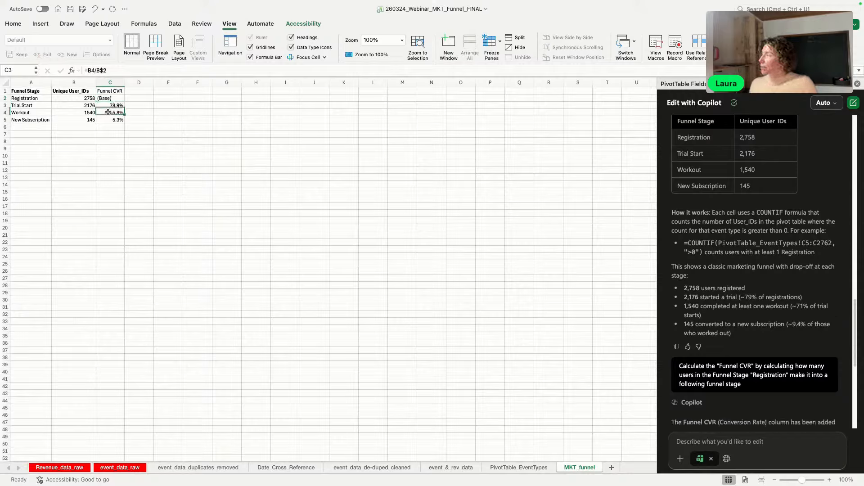
click(109, 121)
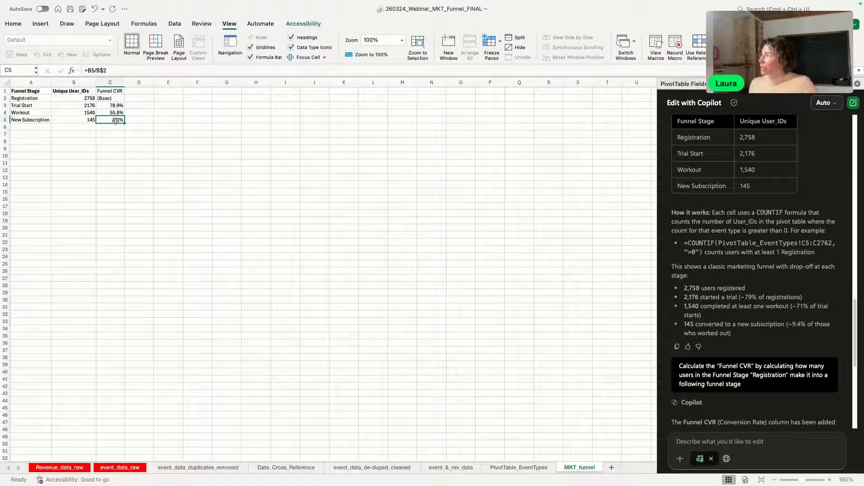
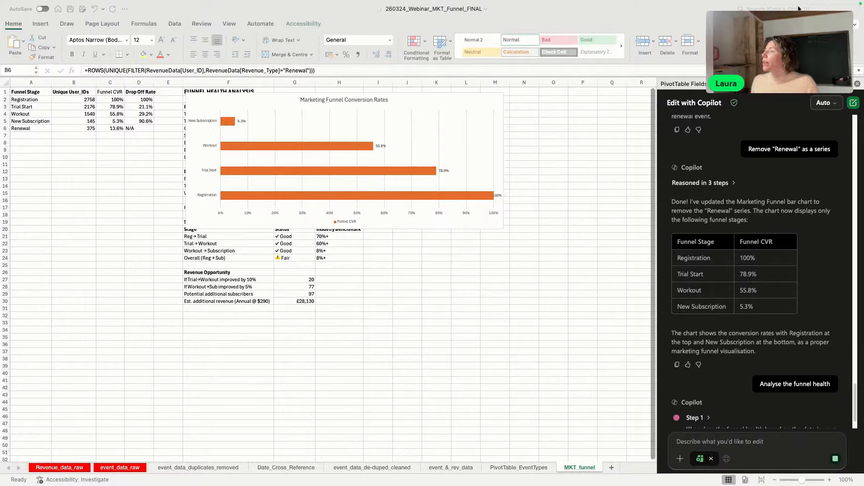
Step: Move the Marketing Funnel Conversion Rates chart to the right of the Funnel Health Analysis so it uncovers the analysis tables
click(414, 95)
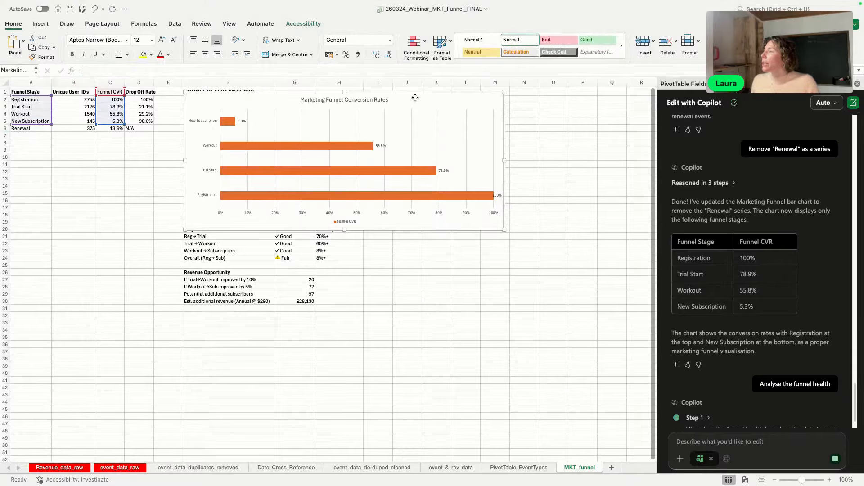
drag(414, 96, 571, 96)
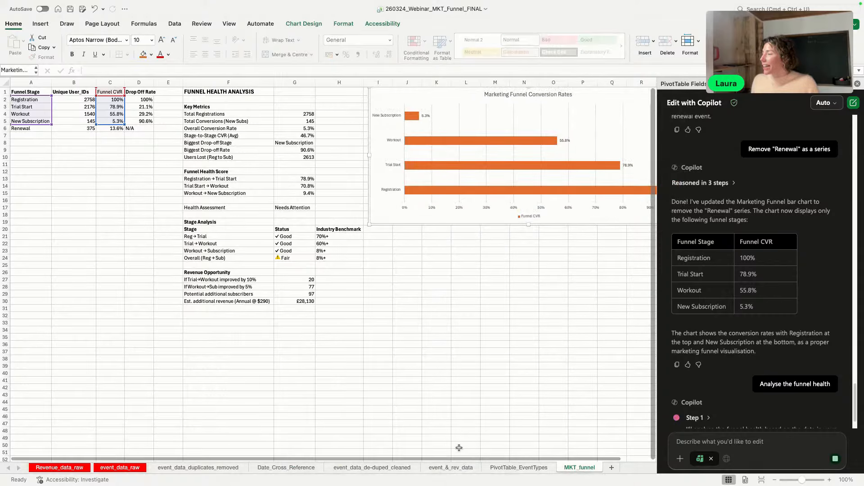
scroll(453, 457, right, 2)
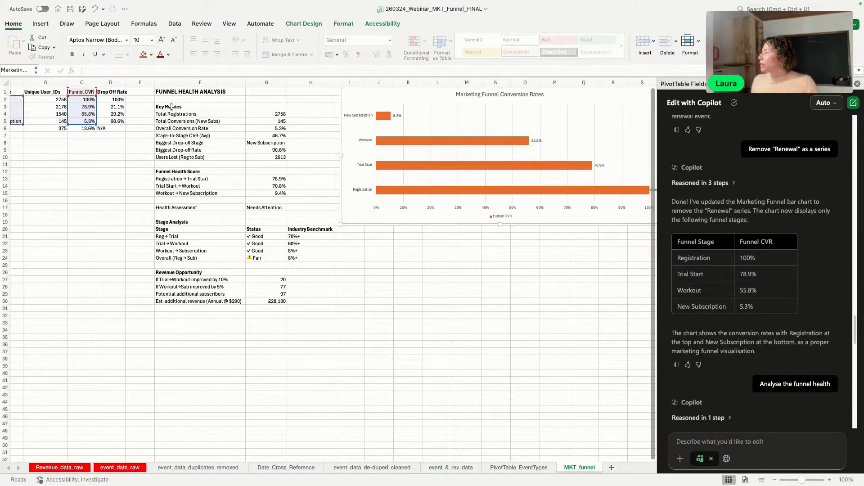
Step: Examine the Funnel Health Analysis: Key Metrics, Revenue Opportunity, each stage's Status and Industry Benchmark, and the Workout → New Subscription rate
drag(171, 110, 253, 164)
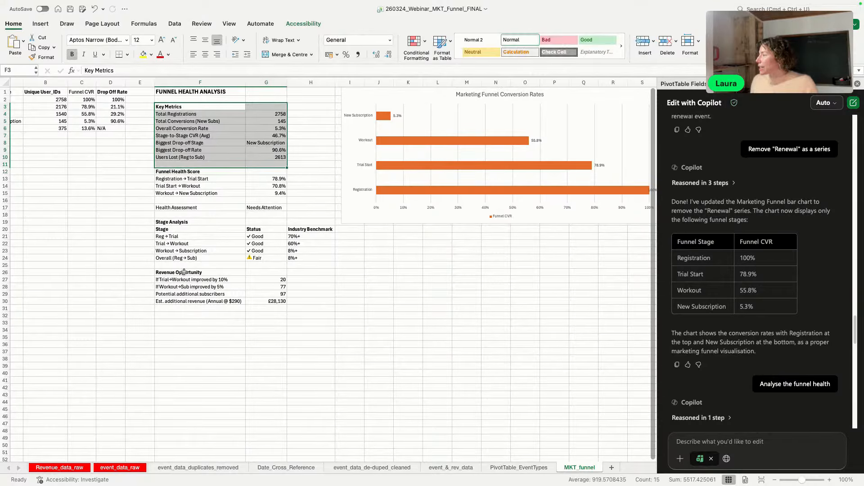
drag(182, 275, 181, 298)
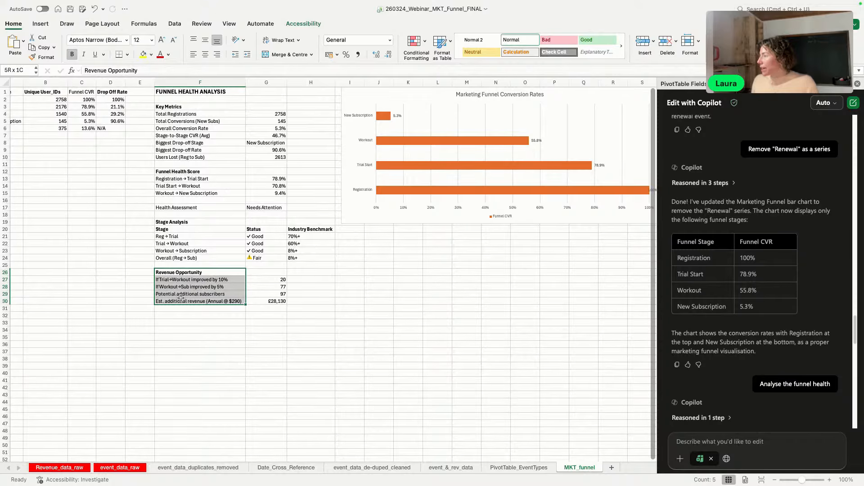
drag(181, 297, 180, 297)
drag(166, 258, 296, 265)
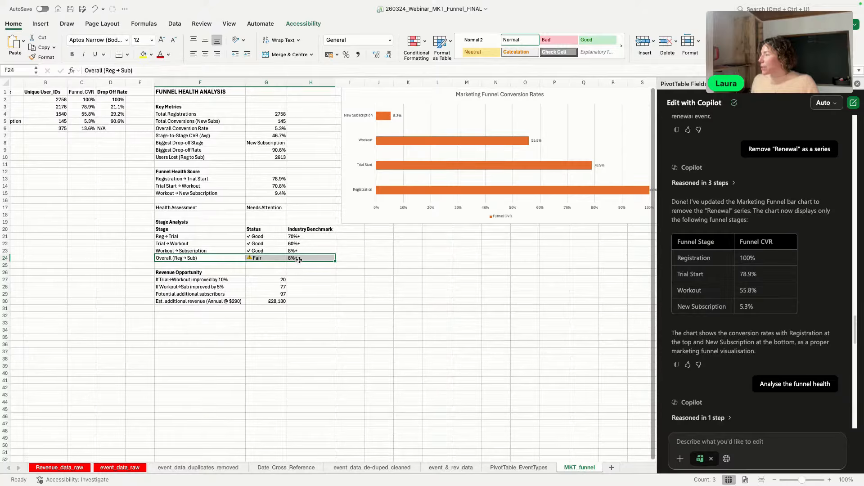
click(274, 258)
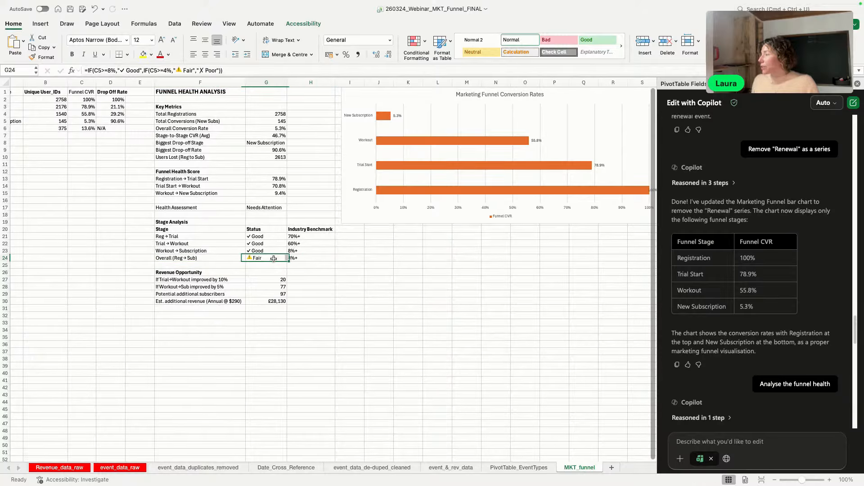
click(300, 260)
drag(308, 236, 310, 255)
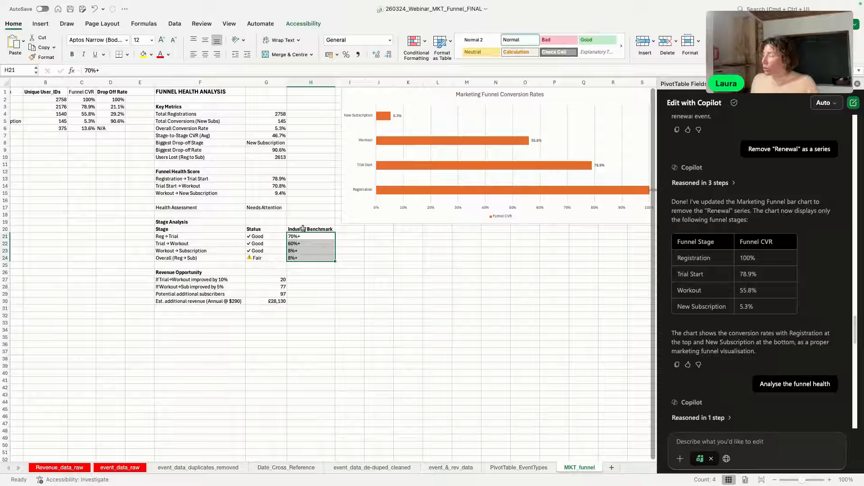
drag(303, 229, 299, 260)
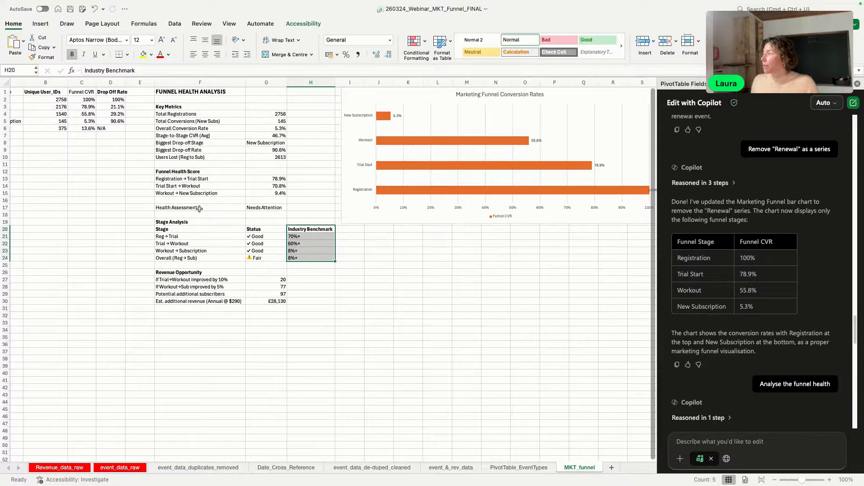
click(198, 193)
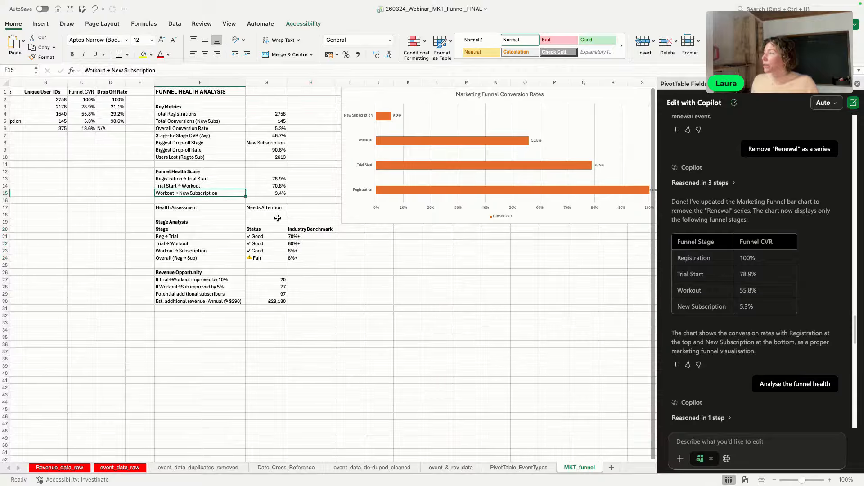
click(262, 193)
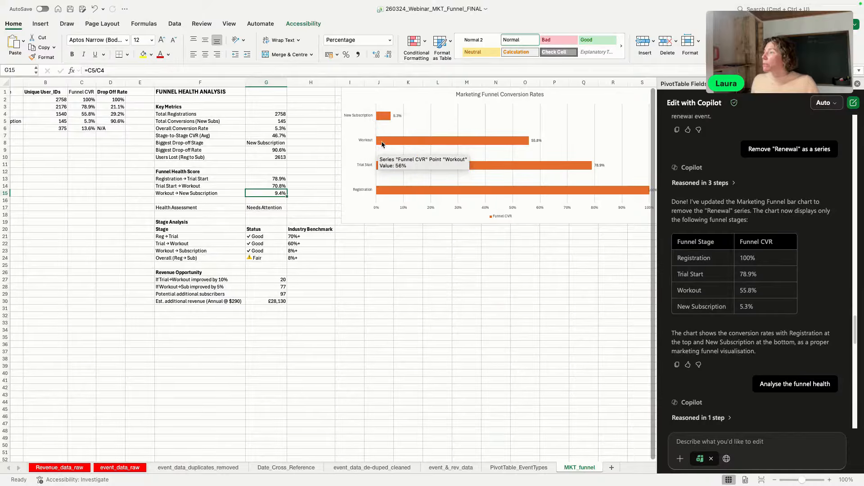
scroll(539, 411, down, 1)
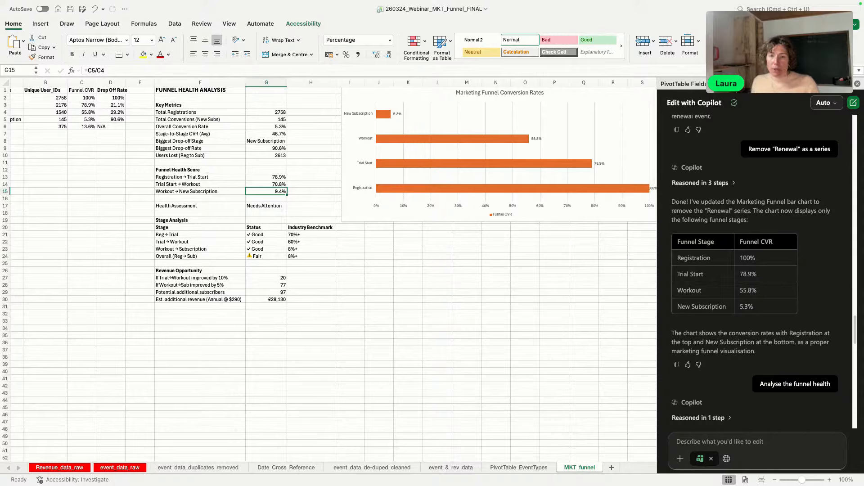
Step: Ask Copilot for a pivot table from event_&_rev_data in new sheet "PivotTable_WorkoutData": rows User_ID, columns Class_Type, filter Event_Type_all = "Workout", values Sum of "Workout_Time"
key(super+Tab)
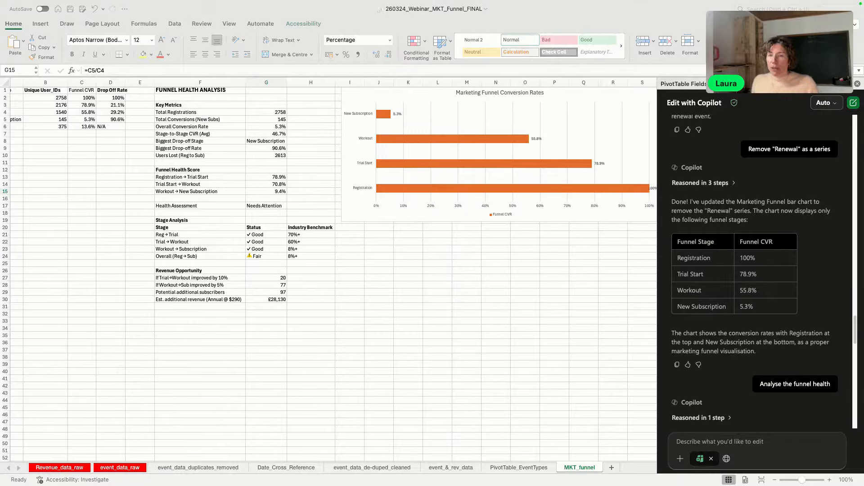
click(684, 445)
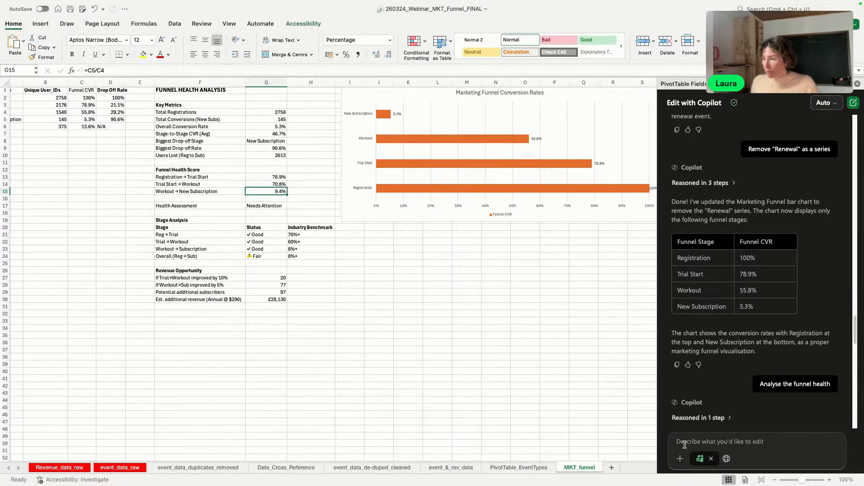
text(Based on the data in event_&_rev_data build a Pivot table in a new sheet called "PivotTable_WorkoutData" with 1)Rows: [User_ID], 2) Columns: [Class_Type] 3) Filter: [Event_Type_all] = "Workout" and 4) Values: Sum of "Workout_Time")
key(Return)
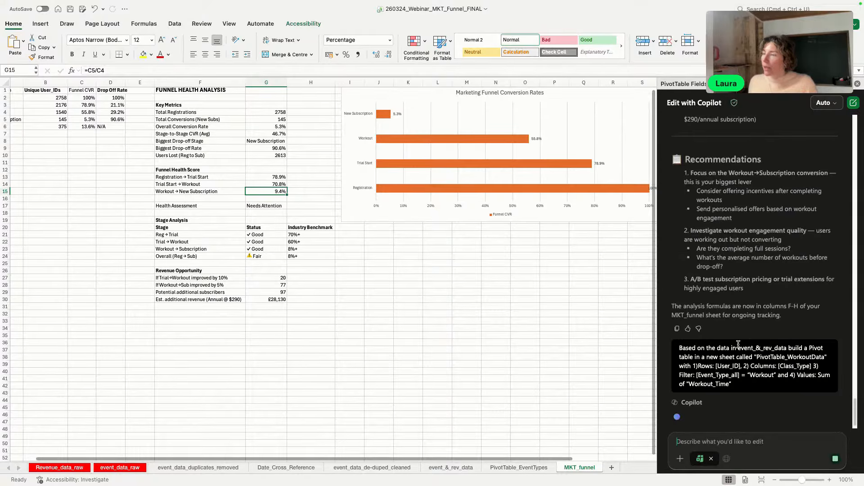
Step: Examine the class-type columns in PivotTable_WorkoutData and the first user's Strength workout time and Grand Total
click(450, 470)
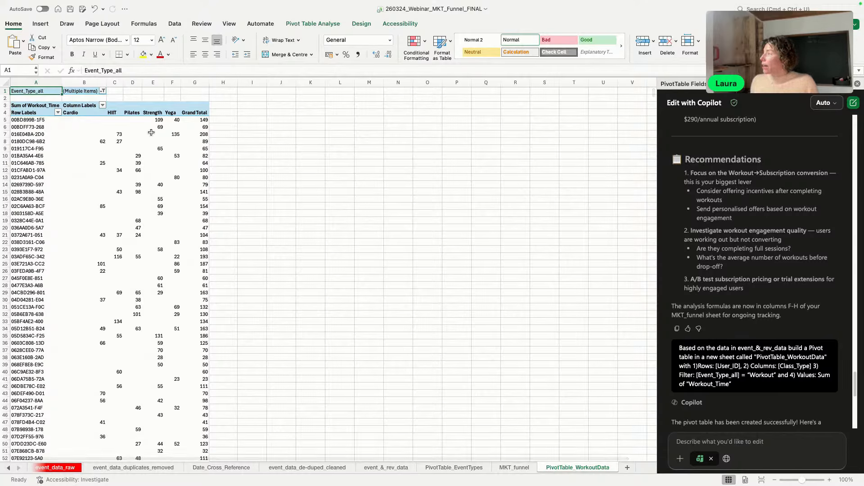
drag(113, 113, 175, 113)
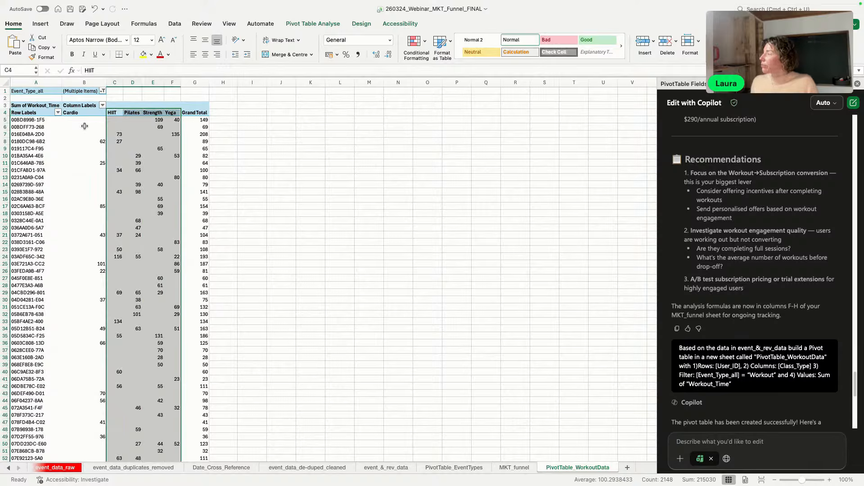
click(157, 120)
click(194, 119)
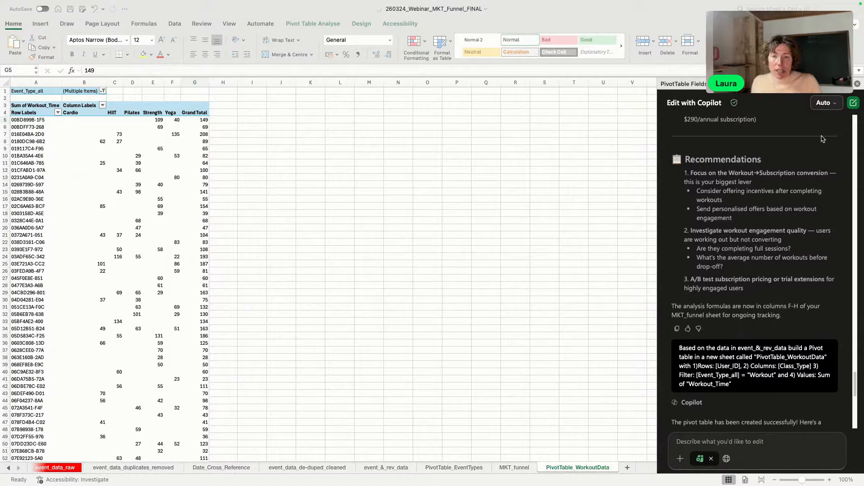
Step: Ask Copilot for a new sheet called "workout_time_subscription" displaying the number of User_IDs per sum of Workout_Time
click(690, 437)
text(n a new sheet called "workout_time_subscription" display the number of User_IDs per sum of Workout_Time)
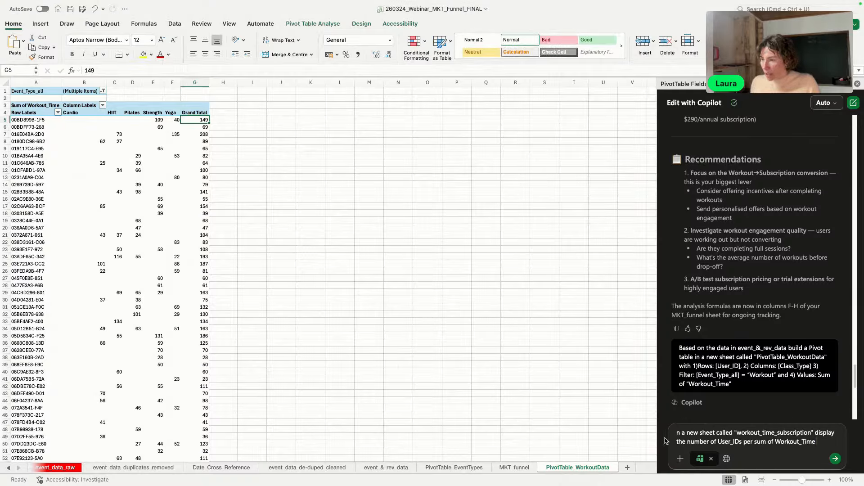
click(677, 432)
text(I)
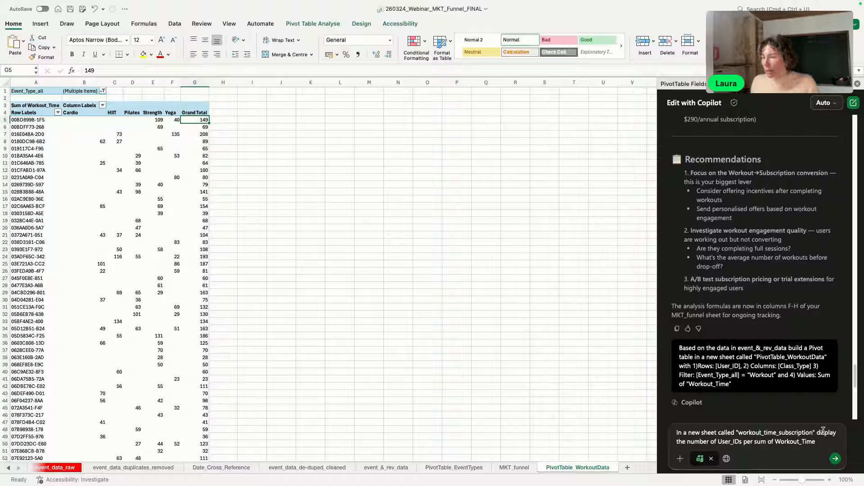
click(696, 443)
click(742, 441)
text(s)
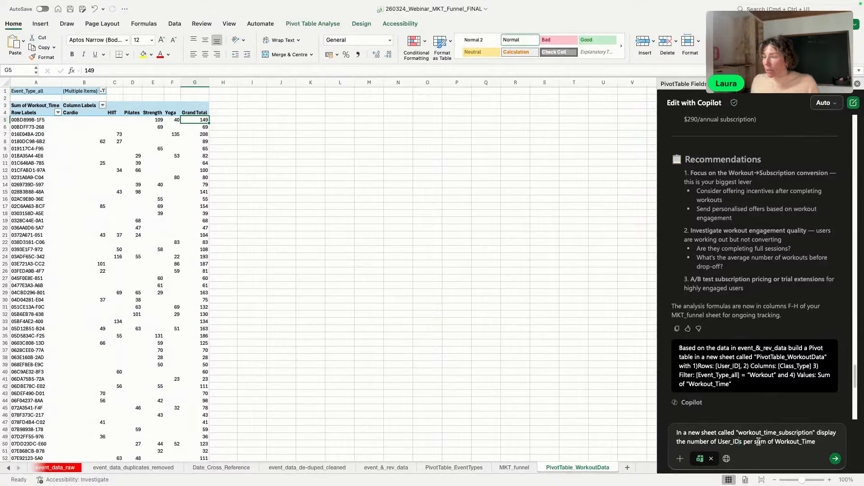
click(758, 442)
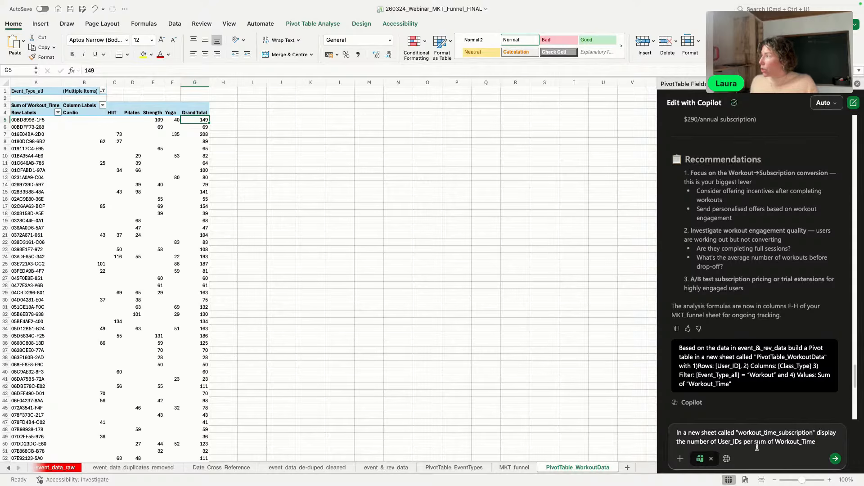
click(834, 458)
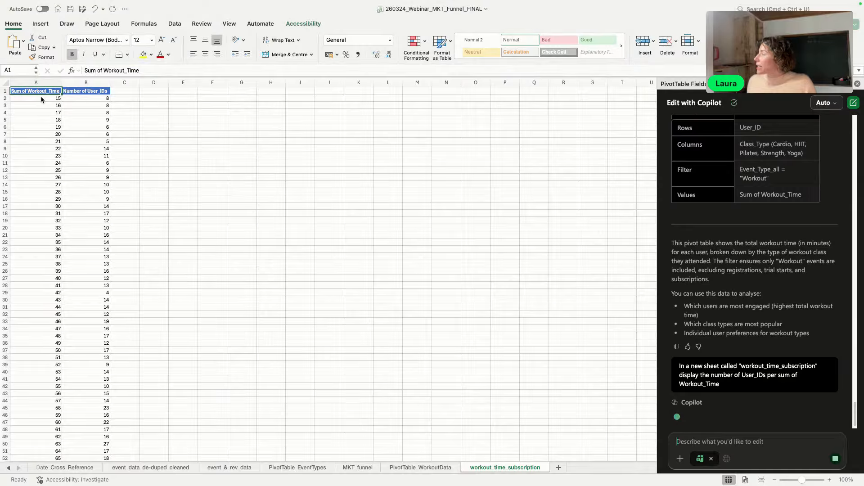
Step: Look through the Sum of Workout_Time values and their Number of User_IDs in workout_time_subscription
click(46, 101)
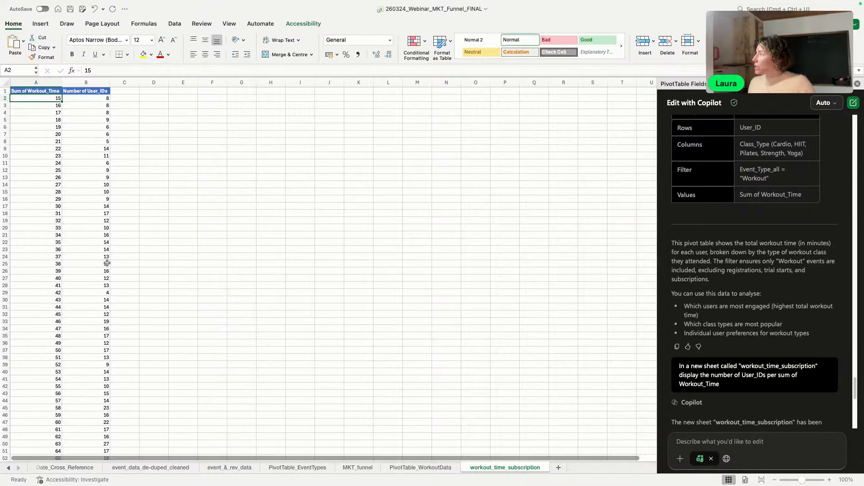
scroll(42, 331, down, 5)
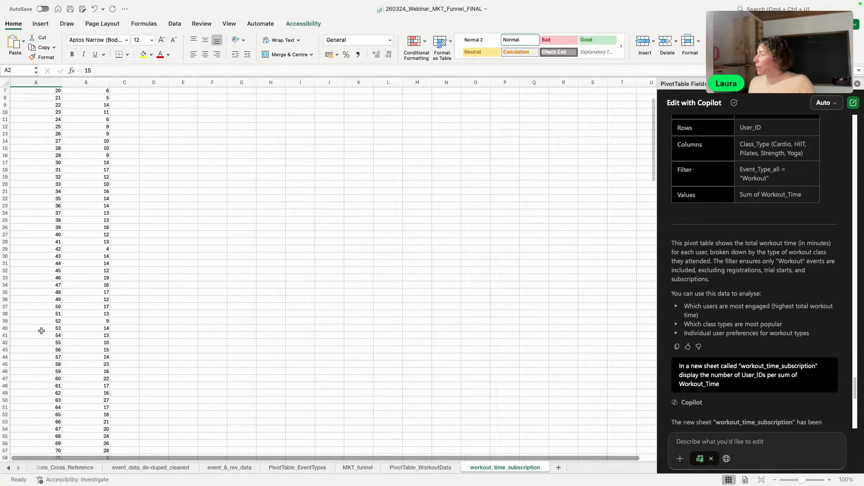
click(43, 330)
Step: Clear the 135713 workout time and its user count from the row above Total Users, and return to PivotTable_WorkoutData
key(super+Down)
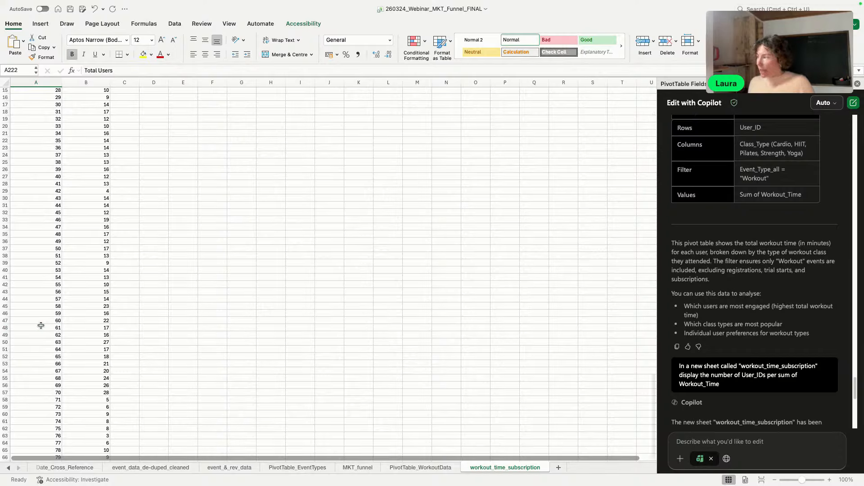
key(Up)
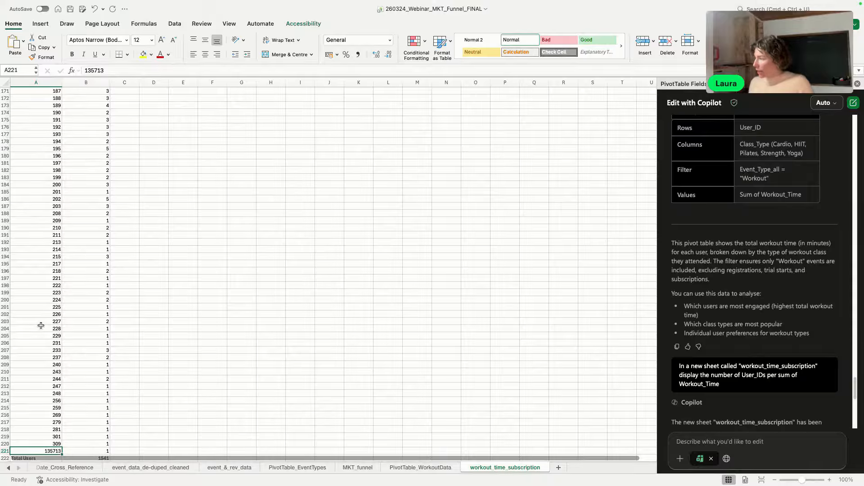
key(shift+Right)
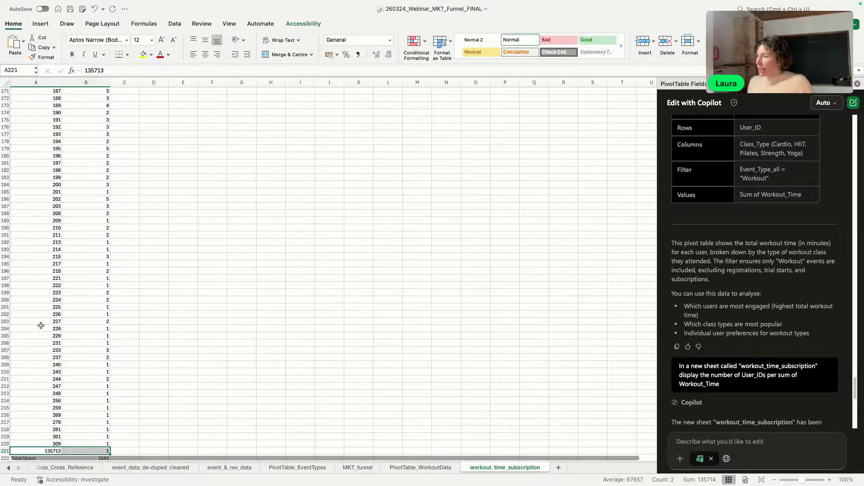
scroll(757, 396, down, 10)
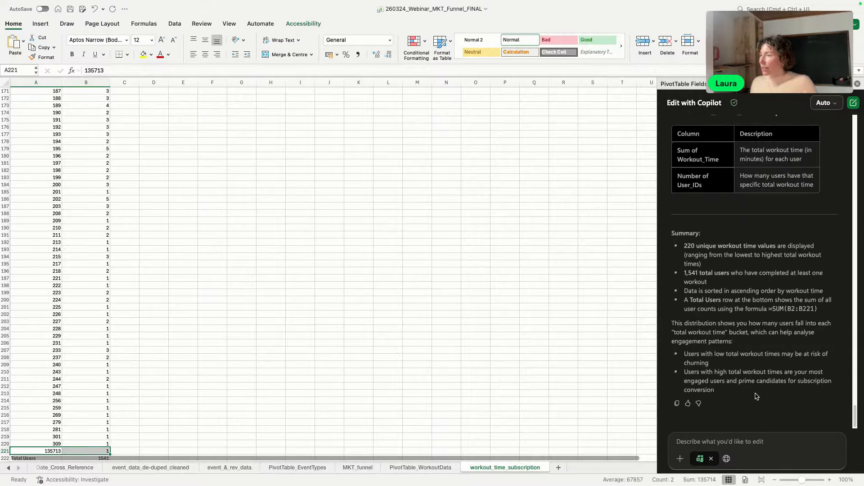
key(Delete)
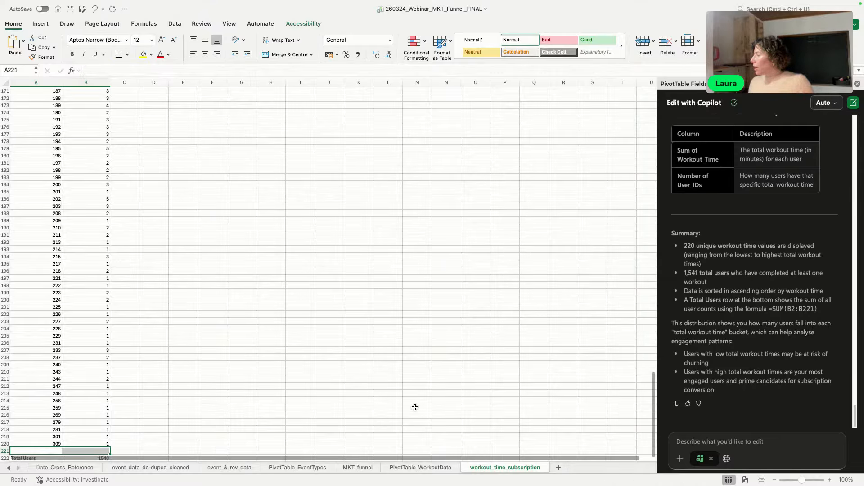
key(Up)
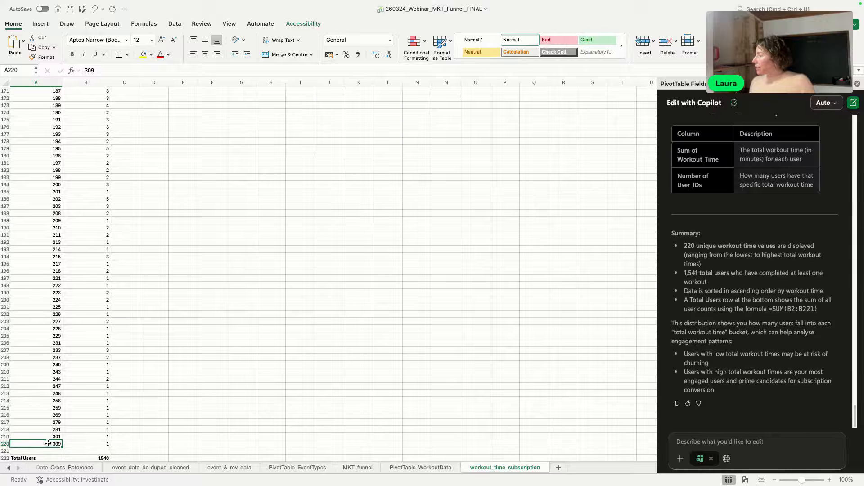
click(421, 468)
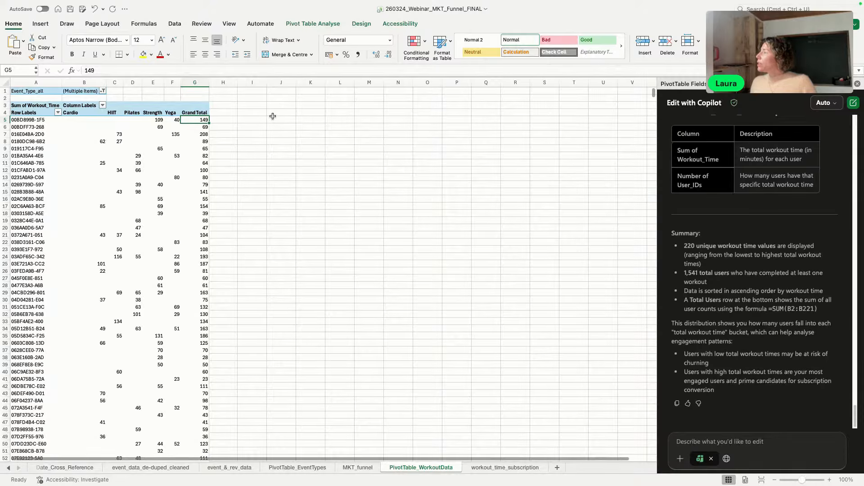
Step: In H5 of PivotTable_WorkoutData, count the Grand Total values equal to 15 with =COUNTIF(G5:G1545,15)
click(233, 119)
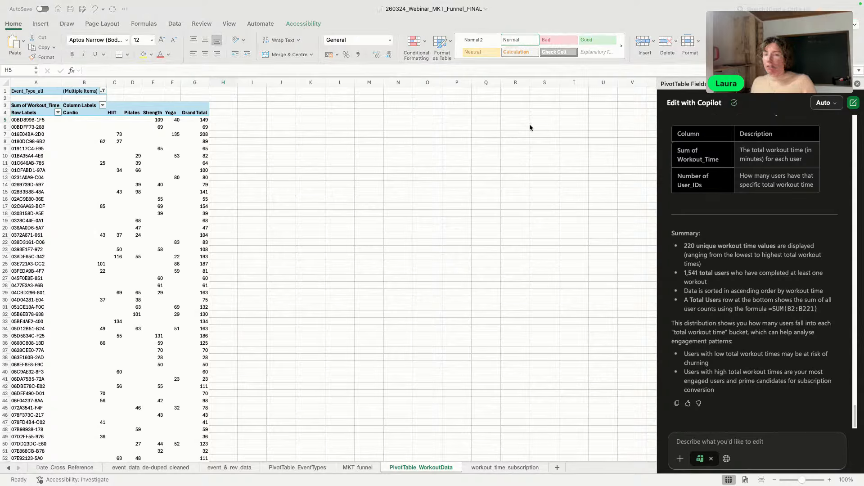
click(222, 118)
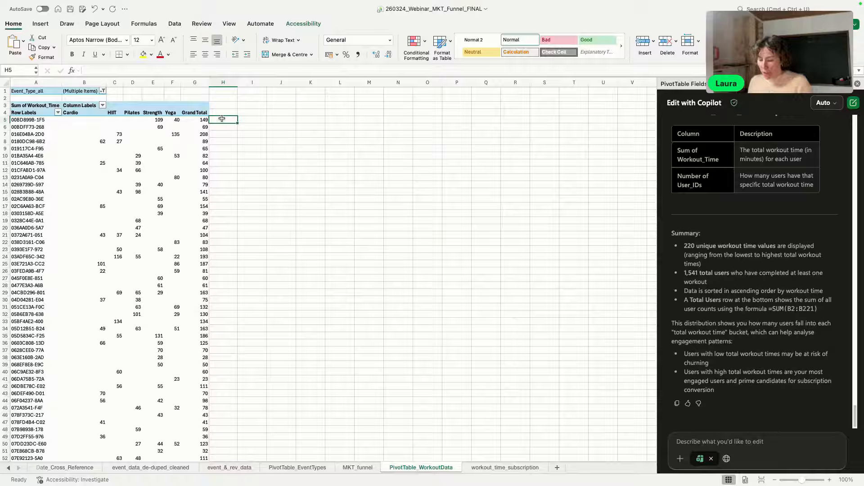
text(=Count)
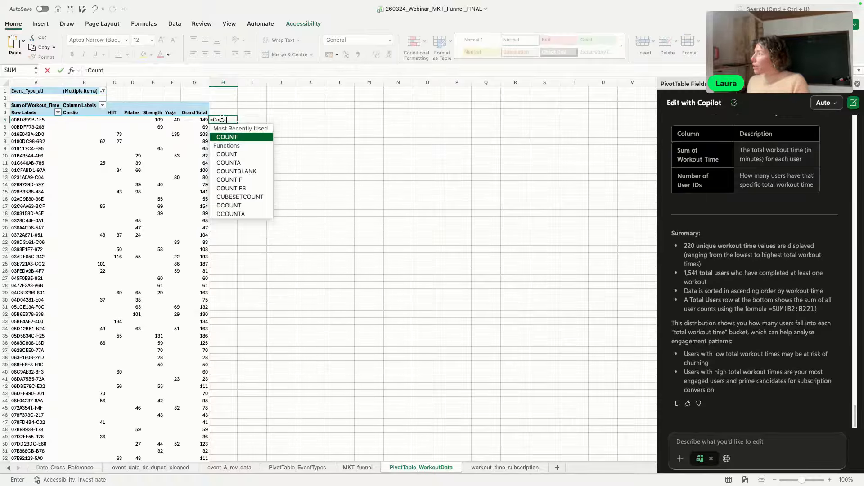
text(if)
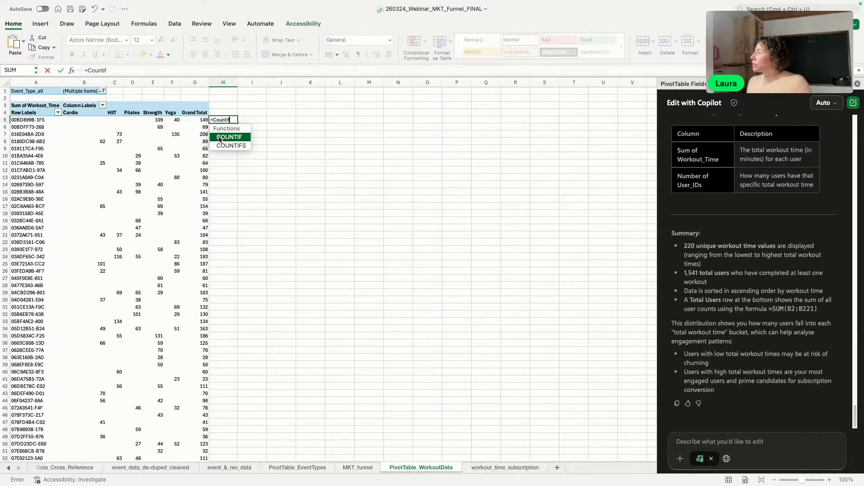
double_click(220, 137)
click(199, 121)
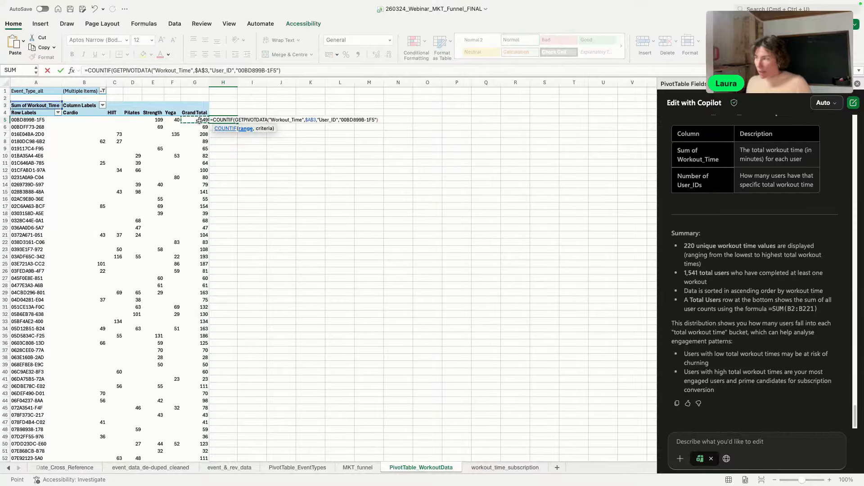
key(super+shift+Down)
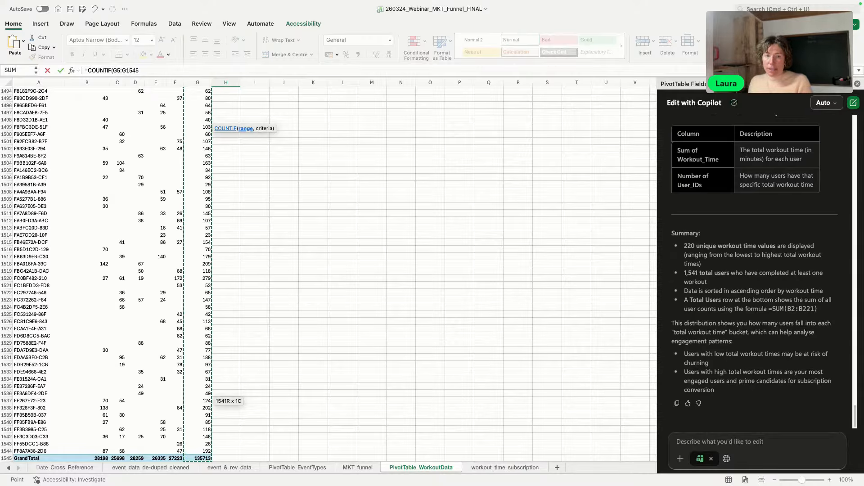
text(,)
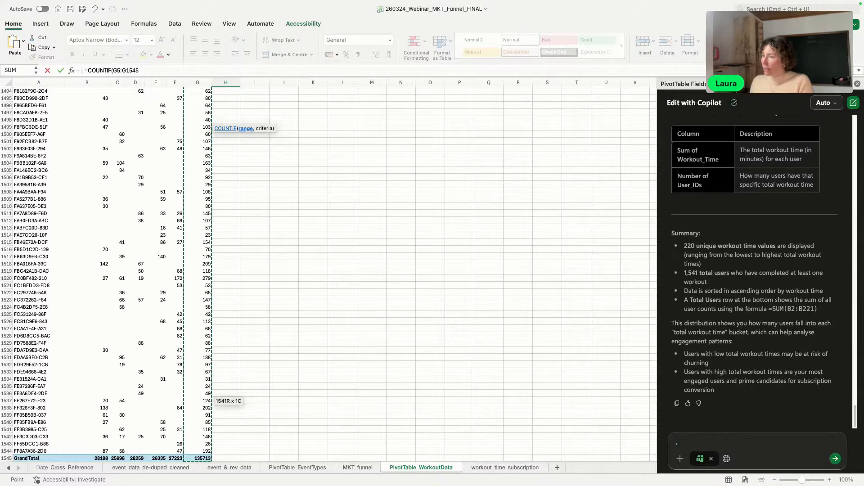
key(BackSpace)
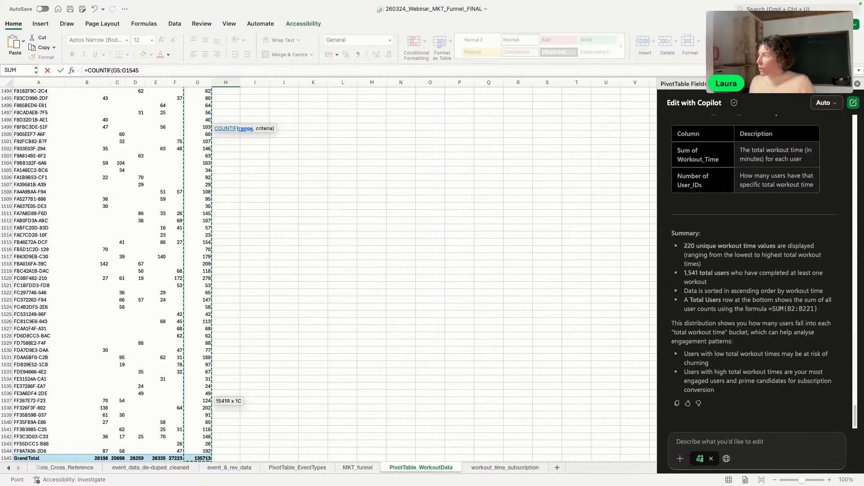
click(157, 70)
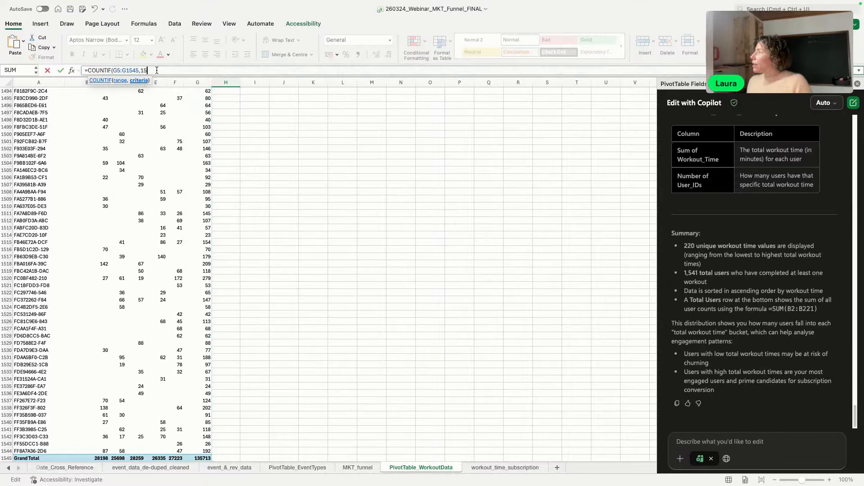
key(Escape)
key(Up)
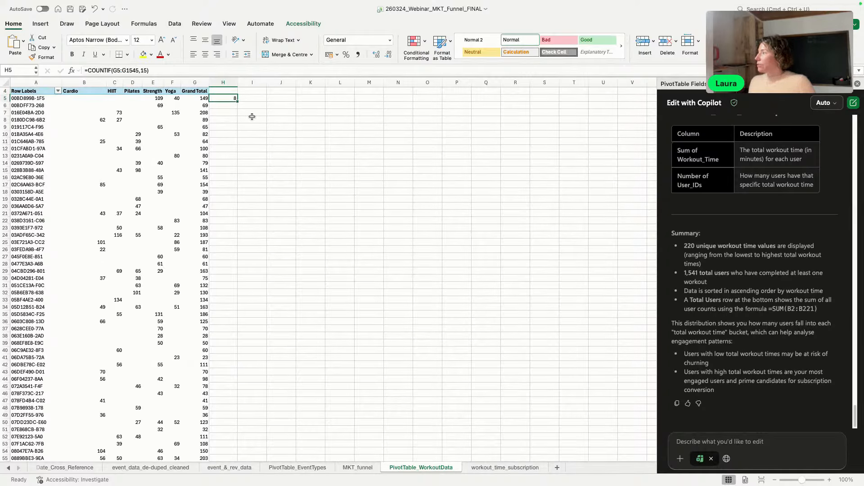
Step: Check the Number of User_IDs listed for a workout time of 15 in workout_time_subscription
click(495, 468)
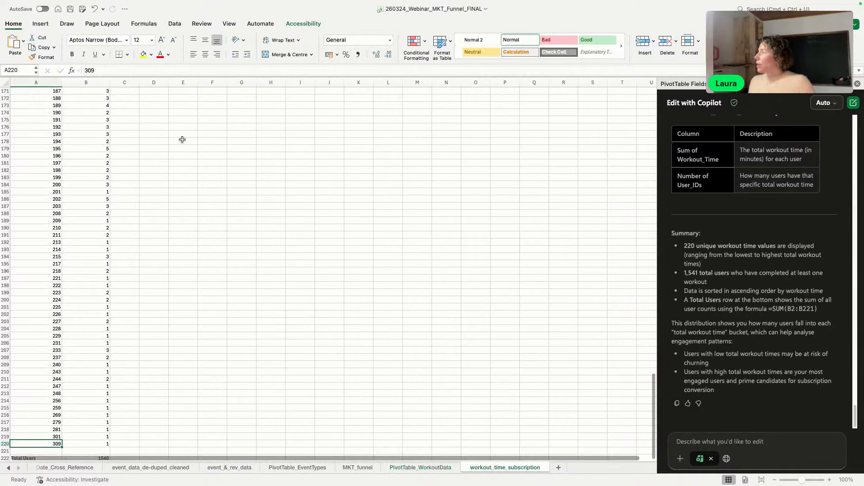
click(84, 122)
key(super+Up)
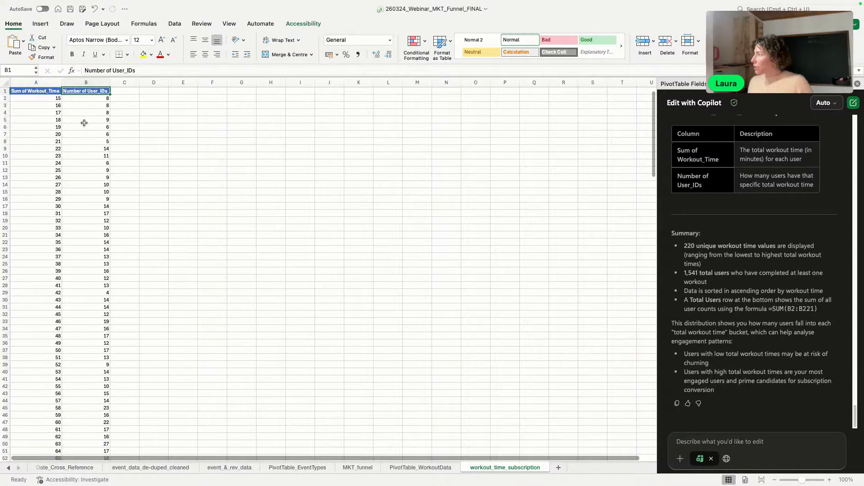
key(Down)
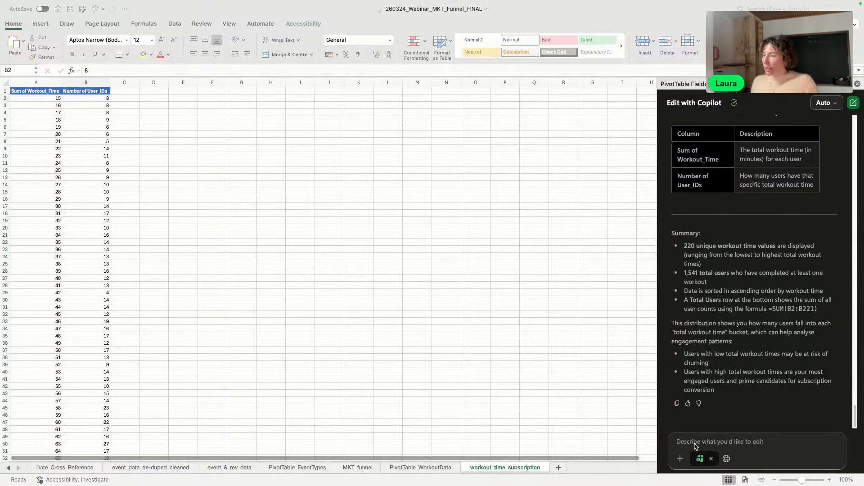
Step: Ask Copilot for a bar chart of workout_time_subscription with x-axis Sum of Workout_Time, y-axis Number of UserIDs and series Number of UserIDs
click(721, 443)
text(Based on the data in "workout_time_subscription" add a bar chart with x-axis = Sum of Workout_Time and y-axis = Number of UserIDs and series = Number of UserIDs)
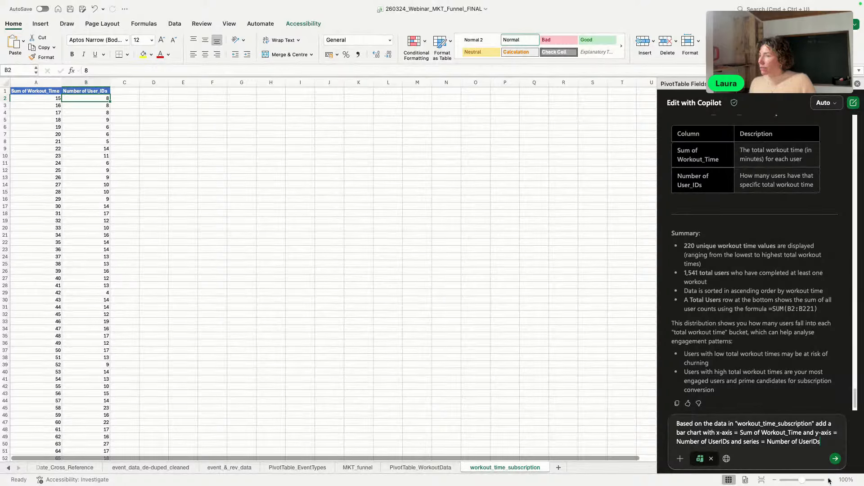
click(835, 459)
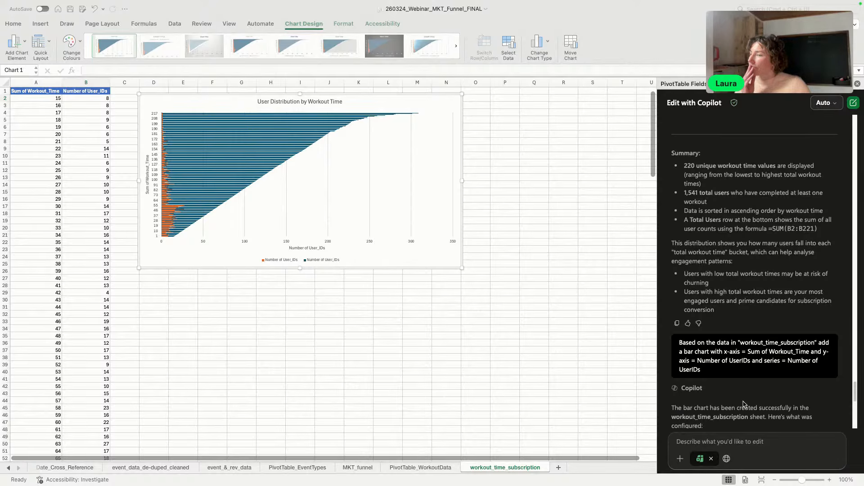
Step: Read Copilot's chart settings, enlarge the bar chart to about column R and row 35, and inspect its blue series
scroll(734, 385, down, 10)
scroll(746, 405, down, 2)
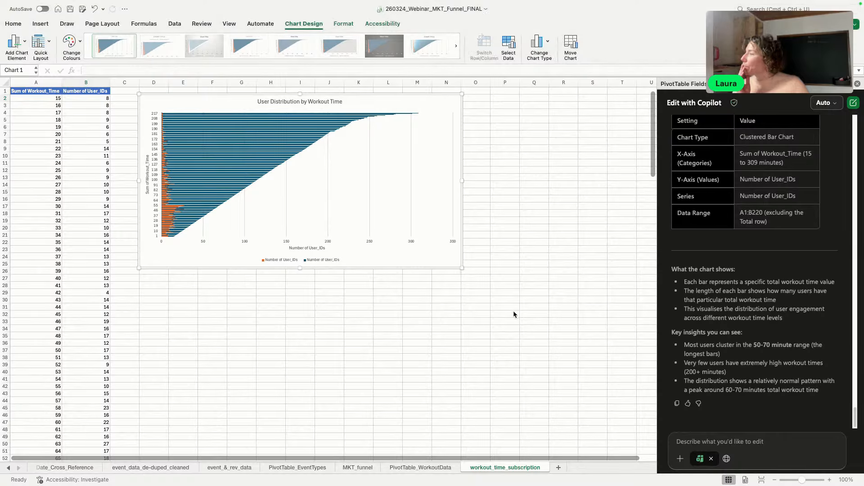
drag(462, 268, 560, 338)
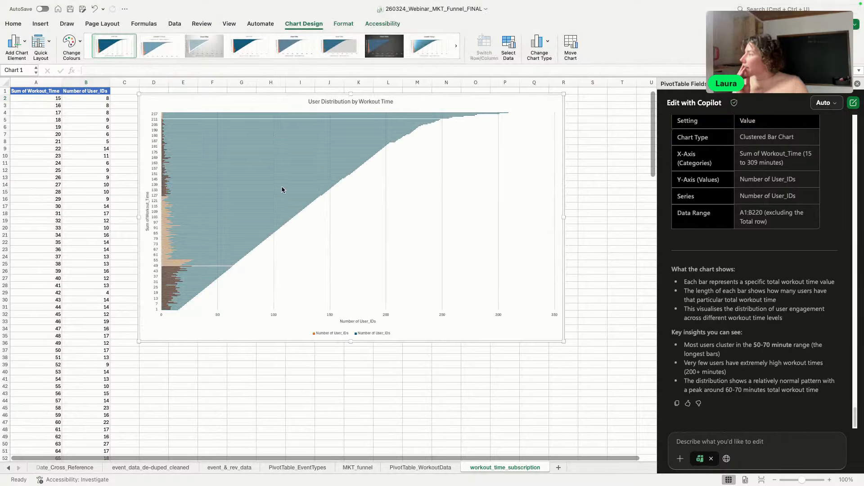
click(289, 189)
click(290, 190)
mouse_move(289, 190)
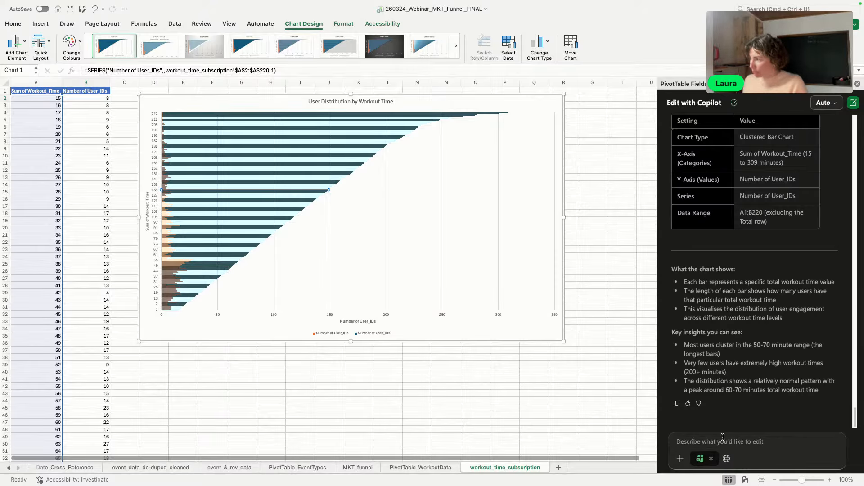
Step: Have Copilot remove the series "Sum of Workout_Time" from the graph, and enlarge the chart slightly to about column S
text(Re)
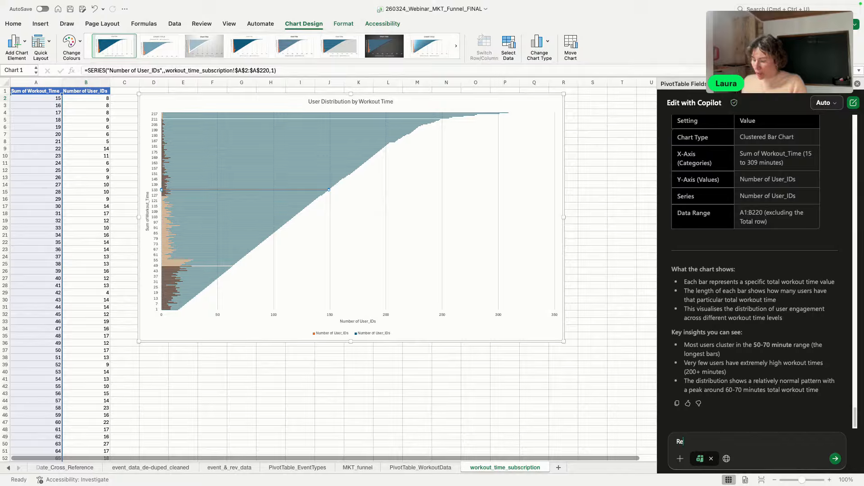
text(move the series)
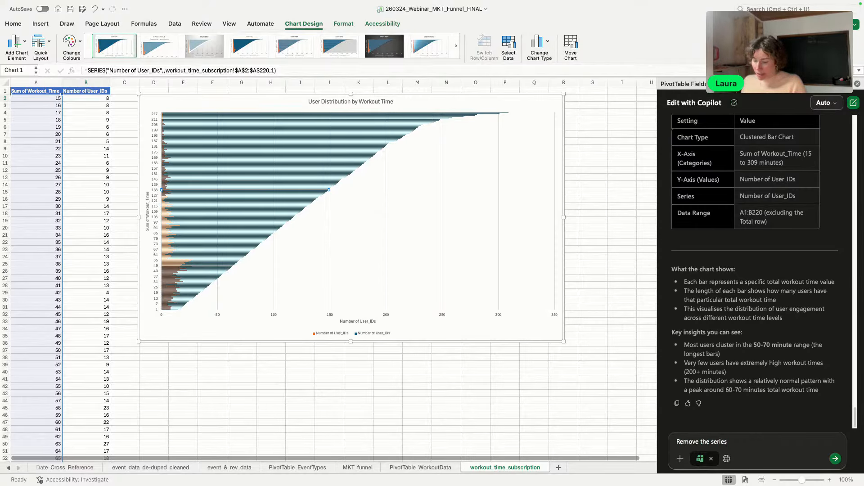
text( "SUm of Workout)
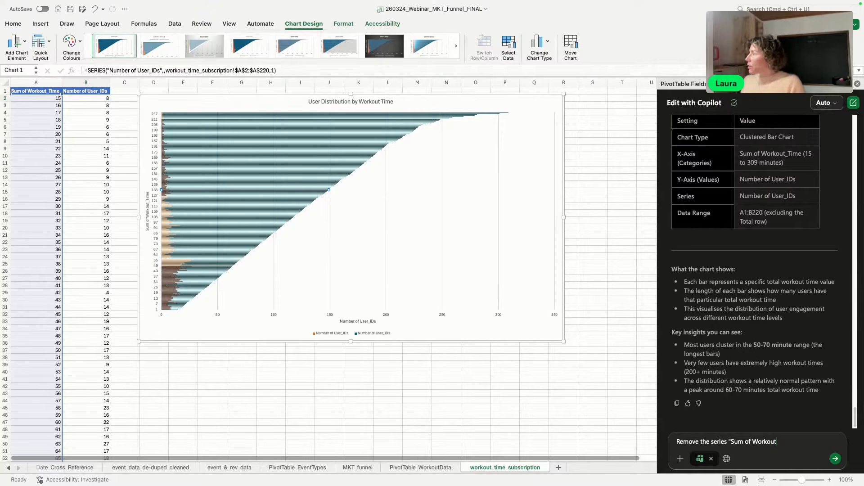
text(_Time)
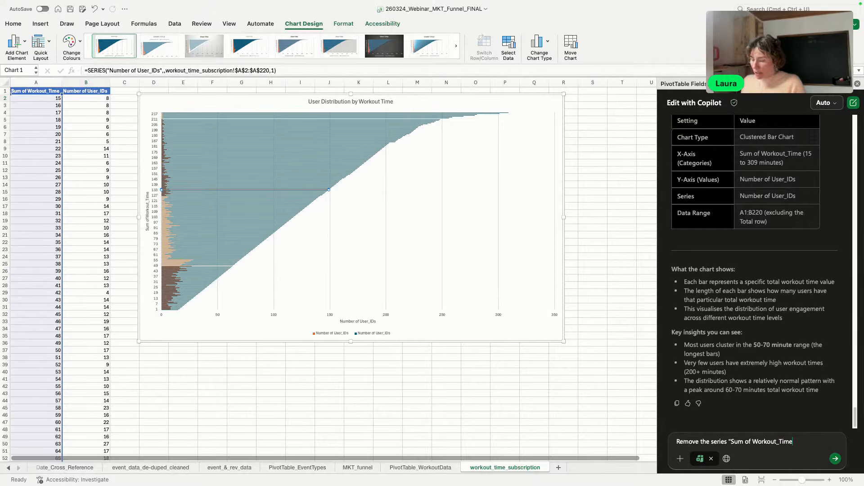
text(" from the graph)
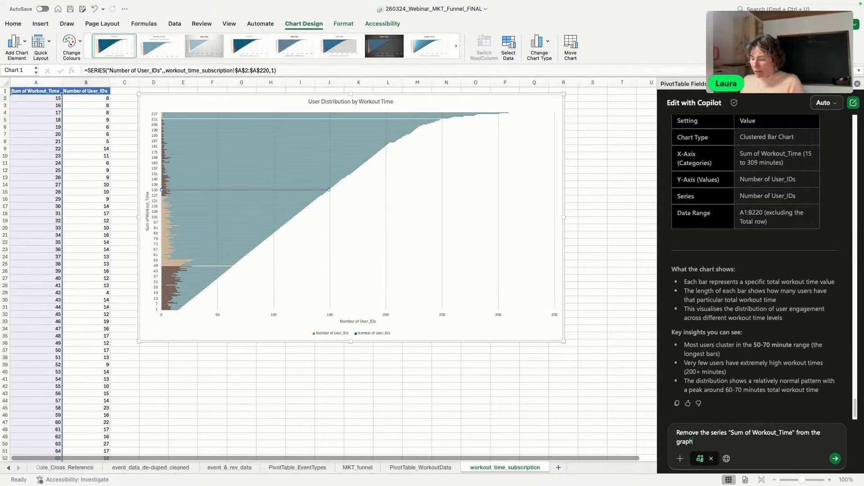
key(Return)
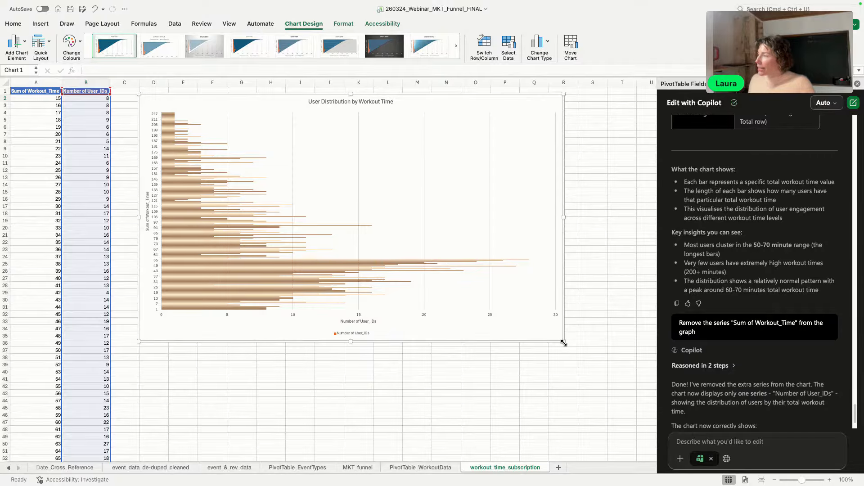
drag(563, 342, 592, 353)
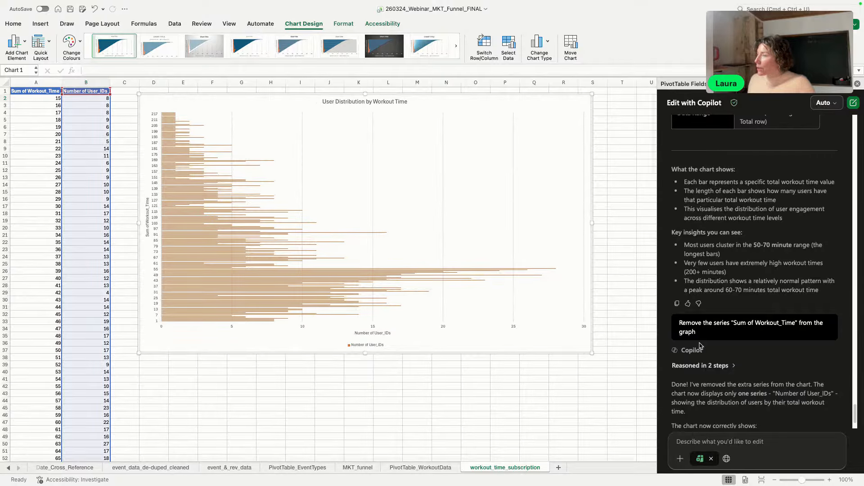
scroll(720, 348, down, 3)
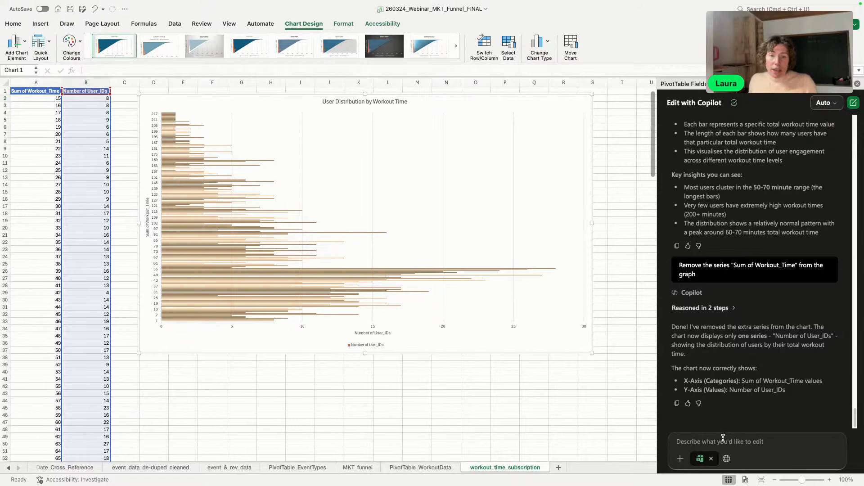
Step: Ask Copilot for good ranges to cluster users into "High", "Medium" and "Low" workout pensum groups based on this distribution
click(684, 441)
text(ased on this distribution what are good ranges to cluster users into "High", "Medium" and "Low" workout pensum groups")
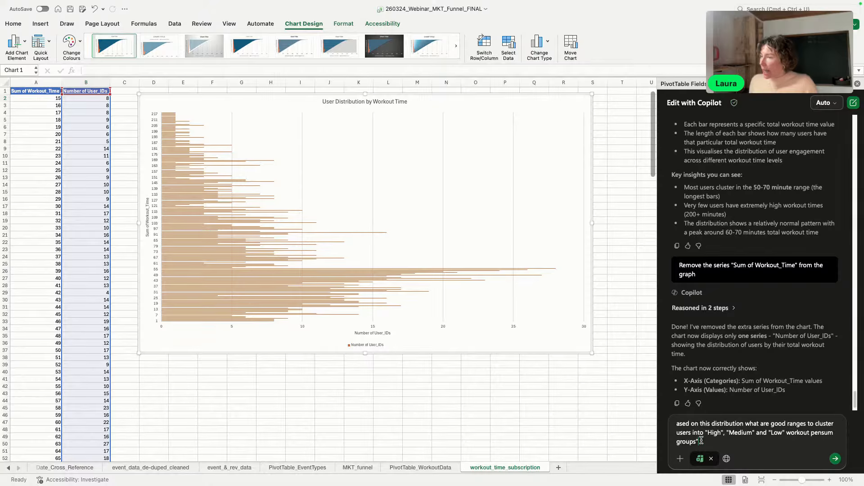
click(677, 424)
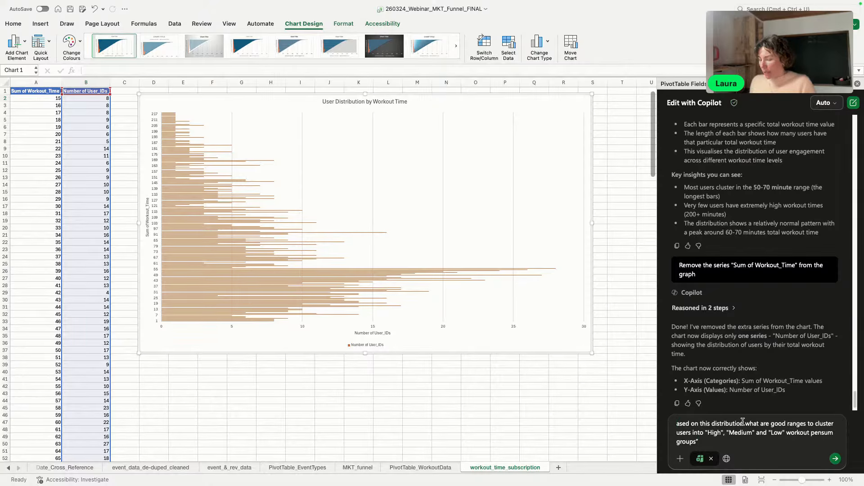
text(B)
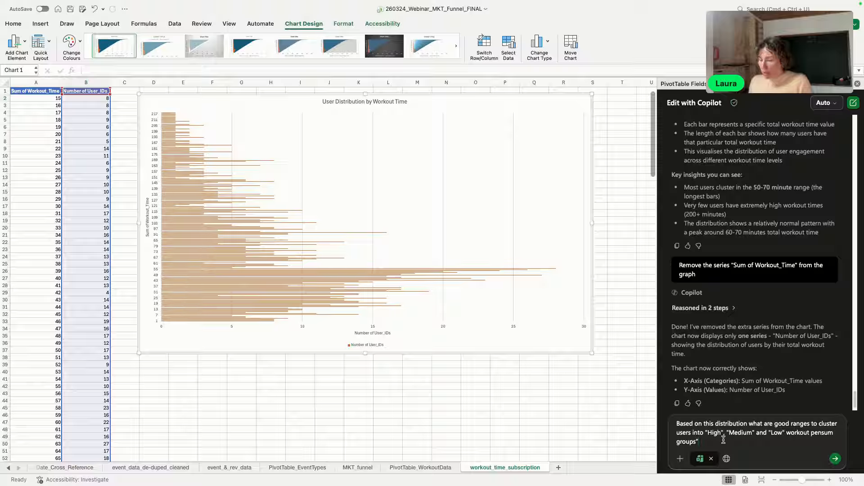
key(BackSpace)
key(Return)
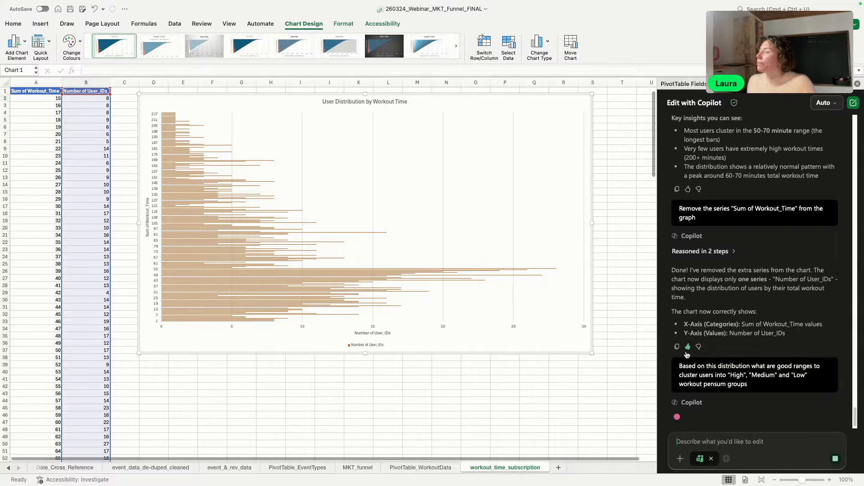
Step: Review Copilot's tercile-based and behavioural-based clustering options, including their workout time ranges and group descriptions
scroll(526, 316, down, 2)
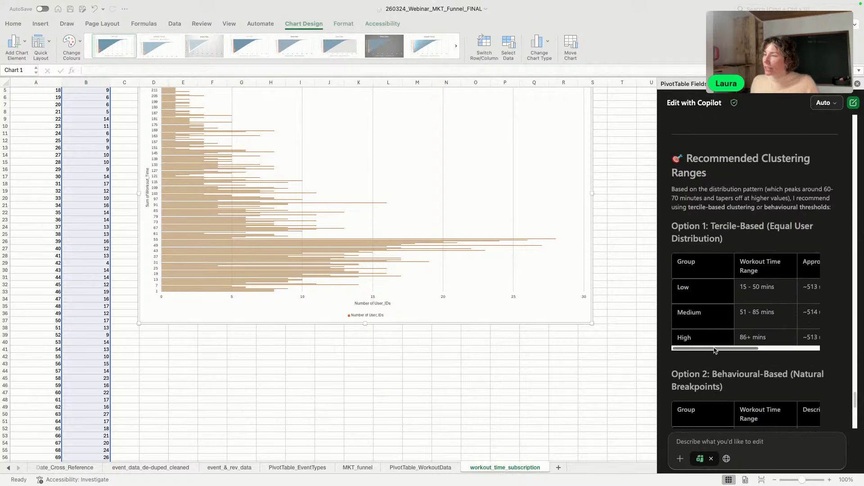
drag(715, 350, 682, 345)
scroll(708, 298, down, 1)
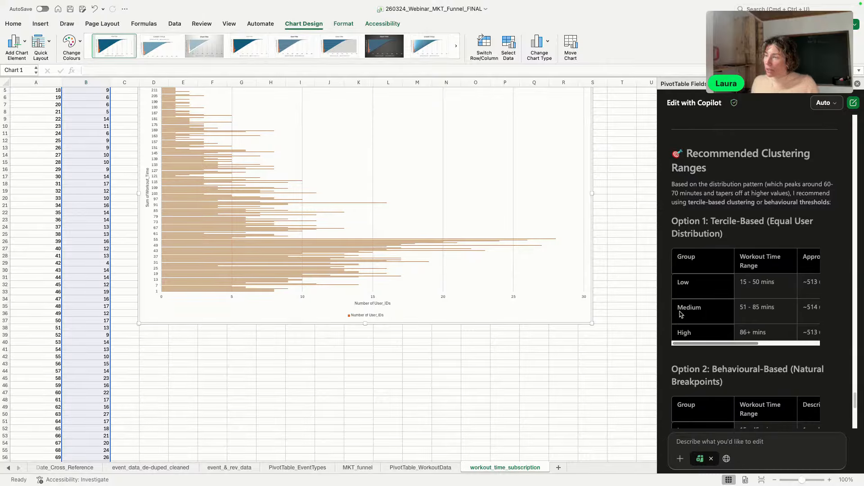
scroll(713, 336, down, 5)
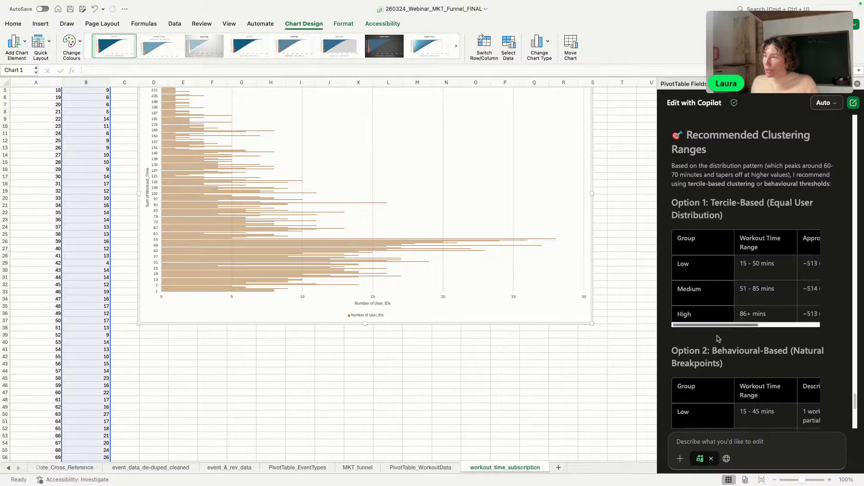
scroll(717, 338, down, 5)
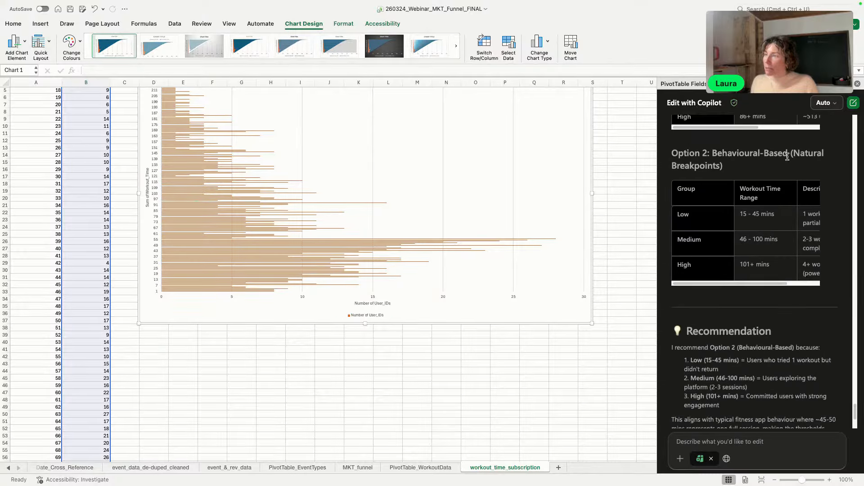
drag(723, 283, 763, 283)
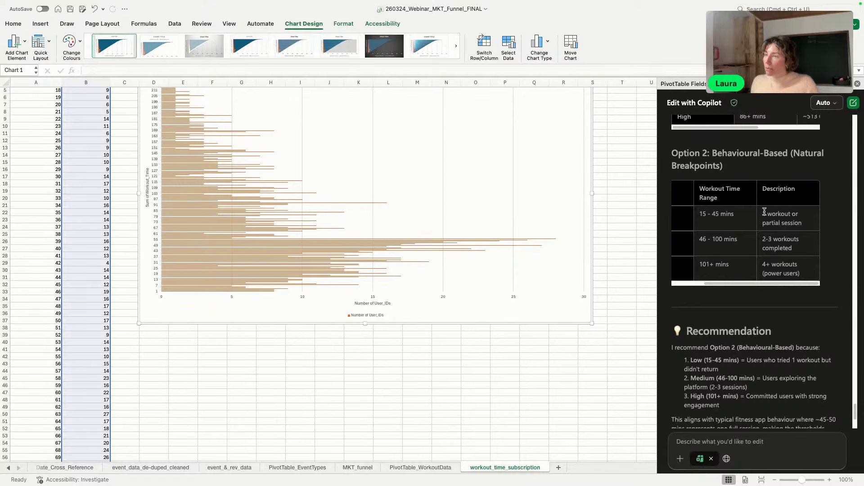
Step: Review the behavioural-based ranges and Copilot's recommendation, and compare them with the tercile-based option
drag(703, 214, 734, 214)
drag(718, 284, 678, 286)
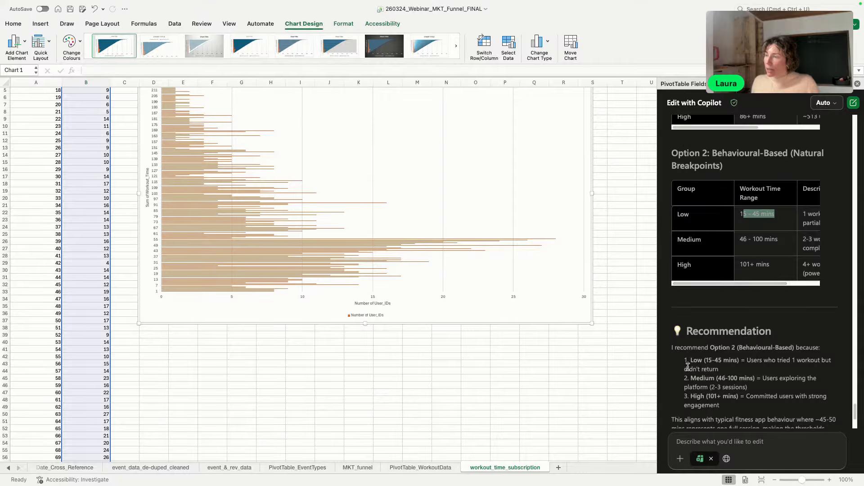
scroll(687, 363, down, 5)
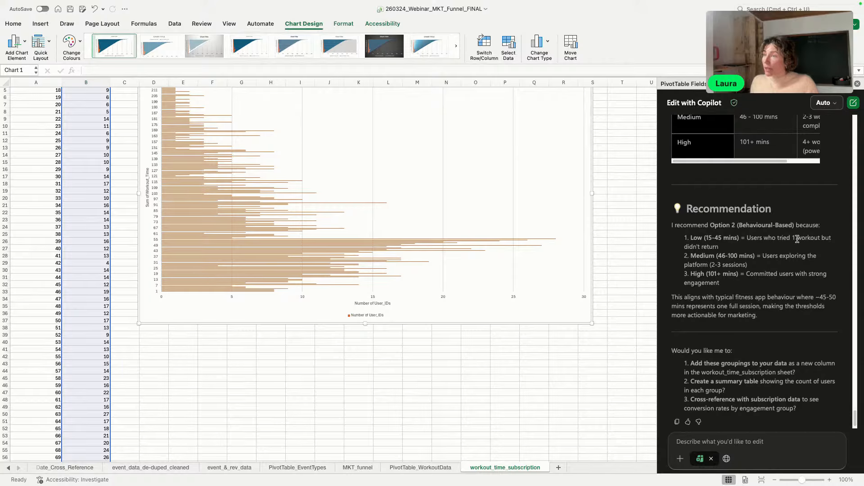
scroll(724, 254, down, 1)
scroll(726, 258, down, 1)
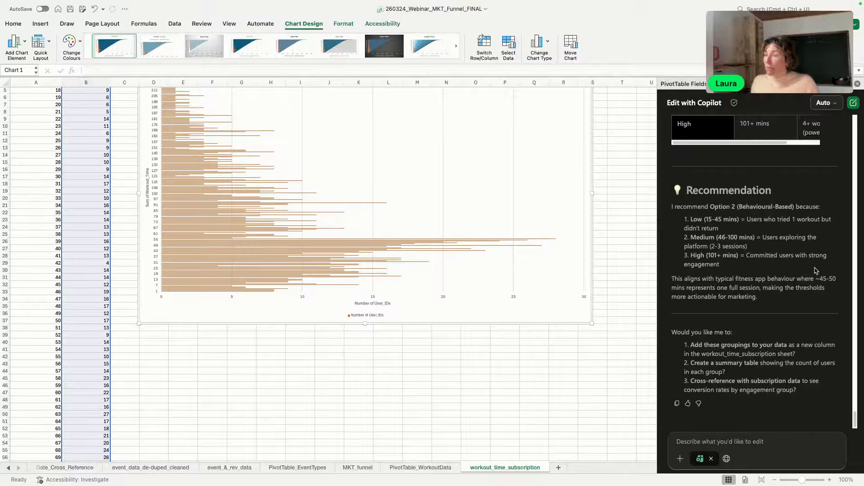
scroll(795, 297, up, 10)
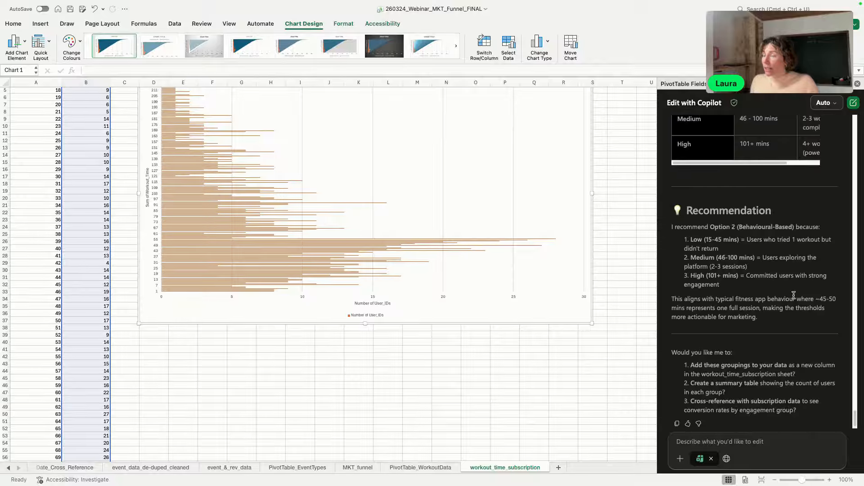
scroll(795, 298, up, 3)
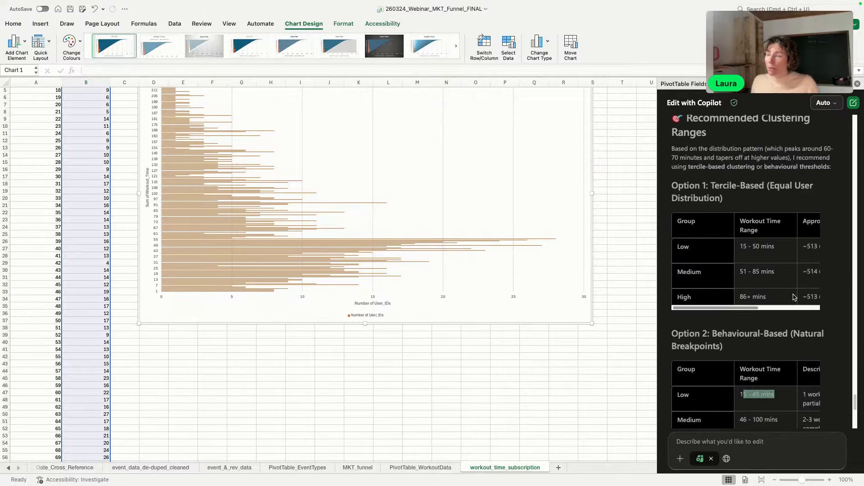
scroll(795, 294, up, 1)
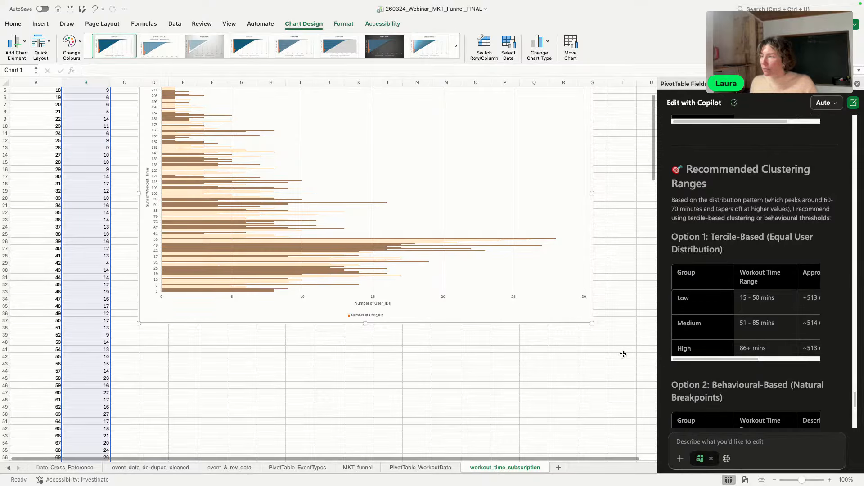
Step: Shrink the chart to about column R, and draft a Copilot request for sheet "workout_time_subscription_2" with PivotTable_WorkoutData's User_IDs and Grand Total as "Workout_Time_Total"
drag(592, 323, 564, 282)
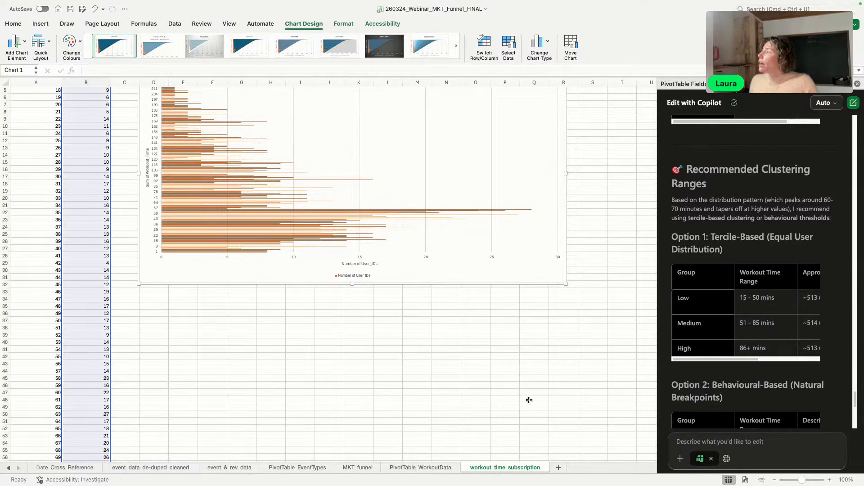
click(683, 441)
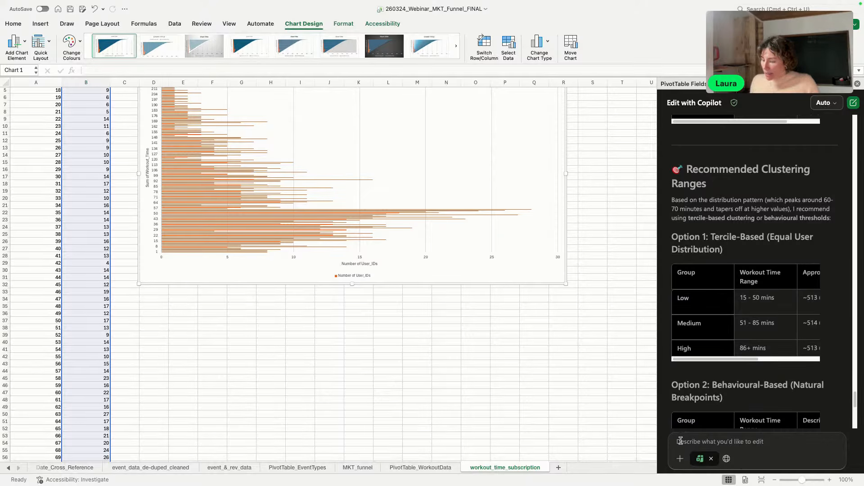
text(In a new sheet called "workout_time_subscription_2" list all "User_ID"s from PivotTable_WorkoutData and a column called "Workout_Time_Total" with the value in [Grand Total] from the same sheet.)
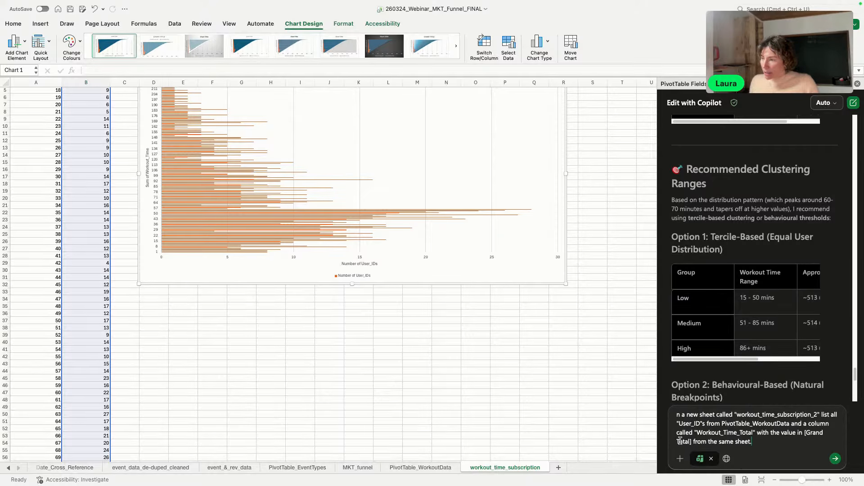
click(678, 412)
text(n)
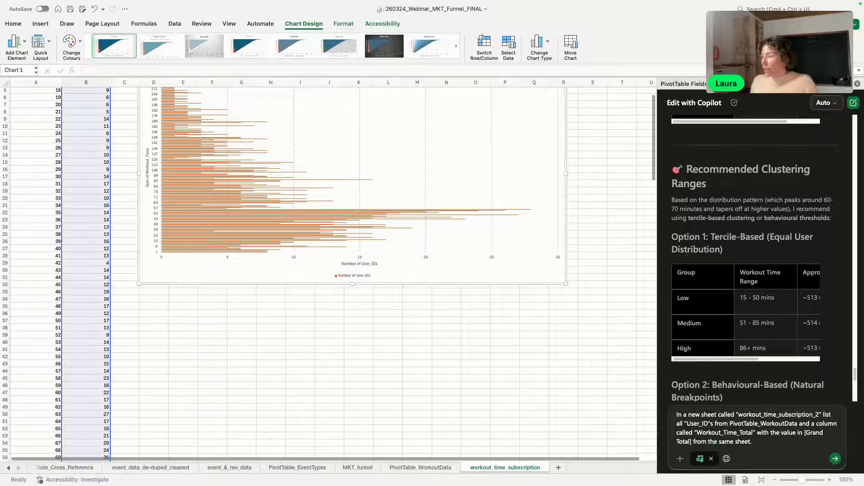
Step: Check the Row Labels and Grand Total columns in PivotTable_WorkoutData, and submit the new-sheet request to Copilot
click(426, 472)
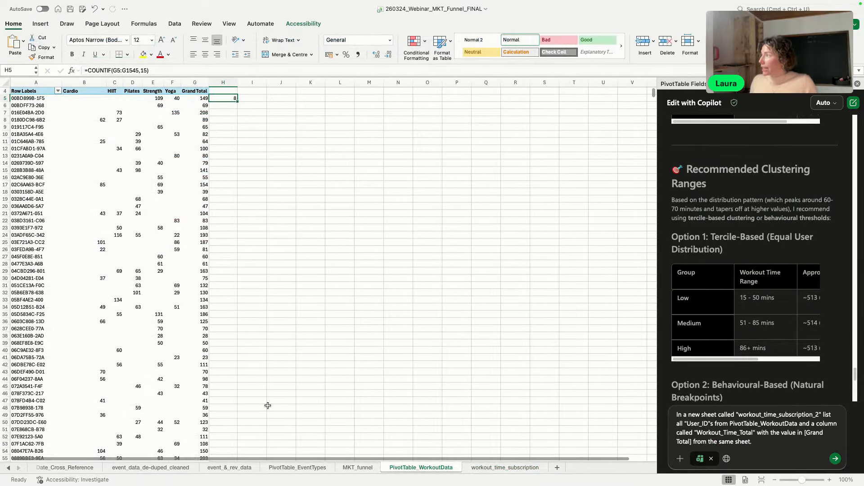
click(29, 91)
click(197, 81)
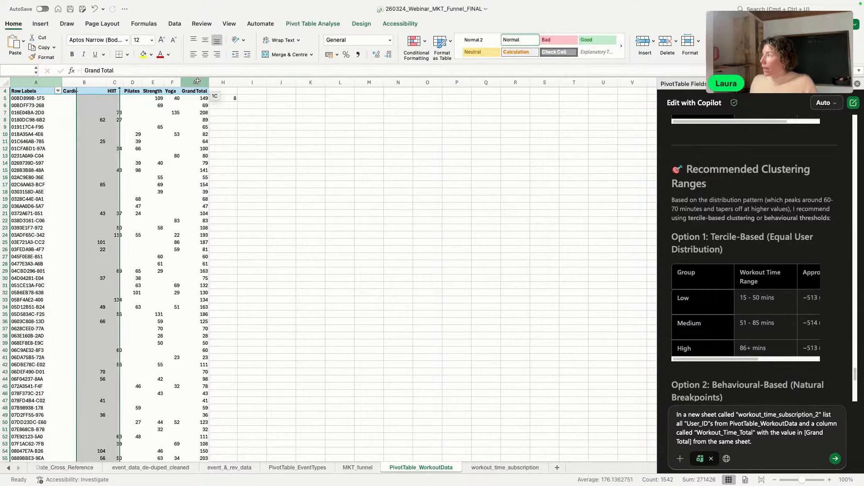
click(501, 468)
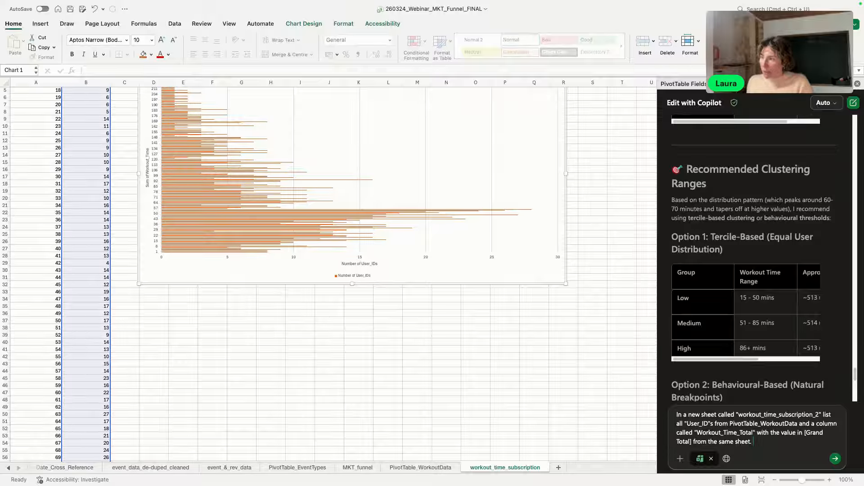
key(Return)
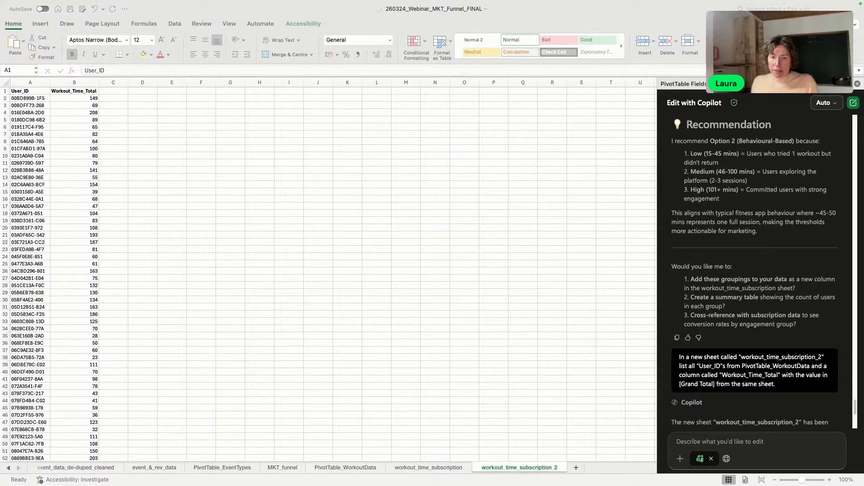
Step: Begin a Copilot prompt with "Now based on the option 1 of workout pensum classification"
click(683, 440)
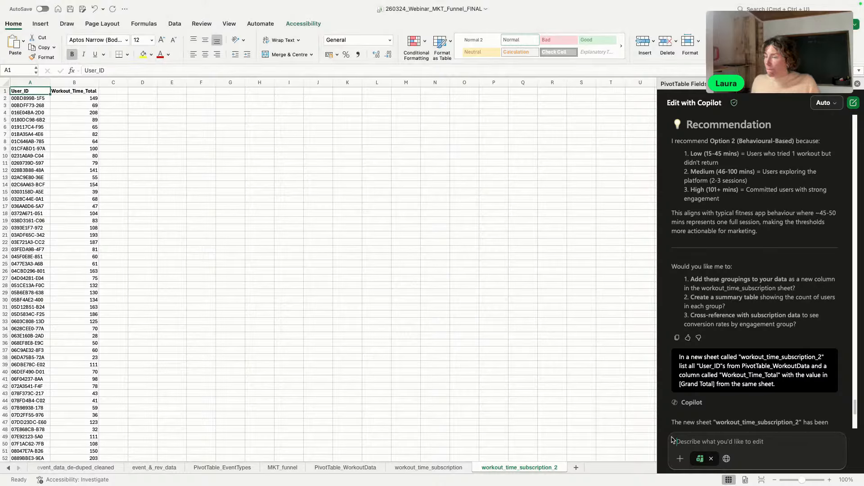
text(No)
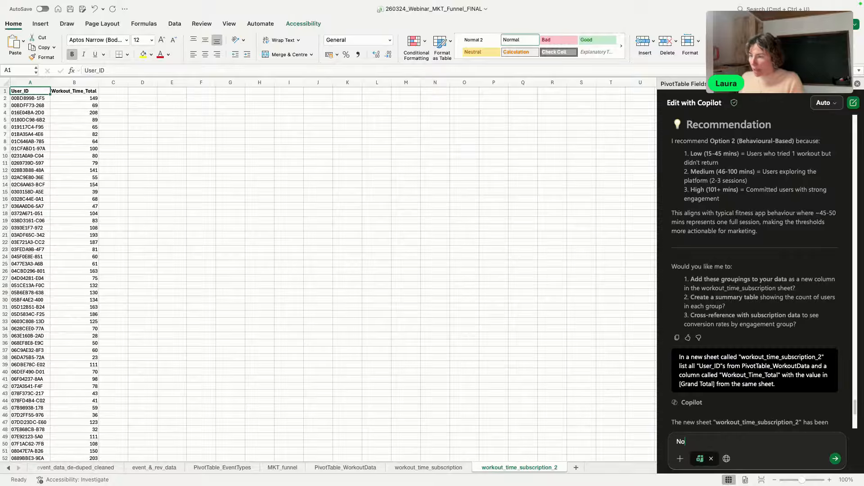
text(w based omn)
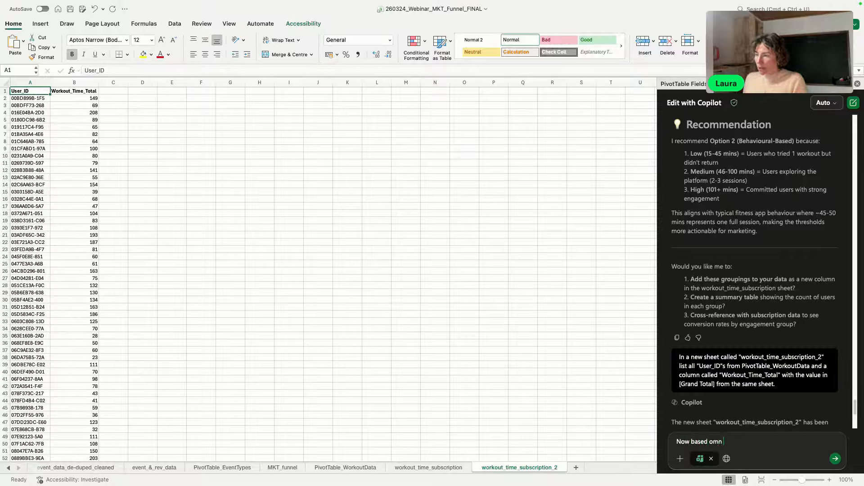
key(BackSpace)
text(n the)
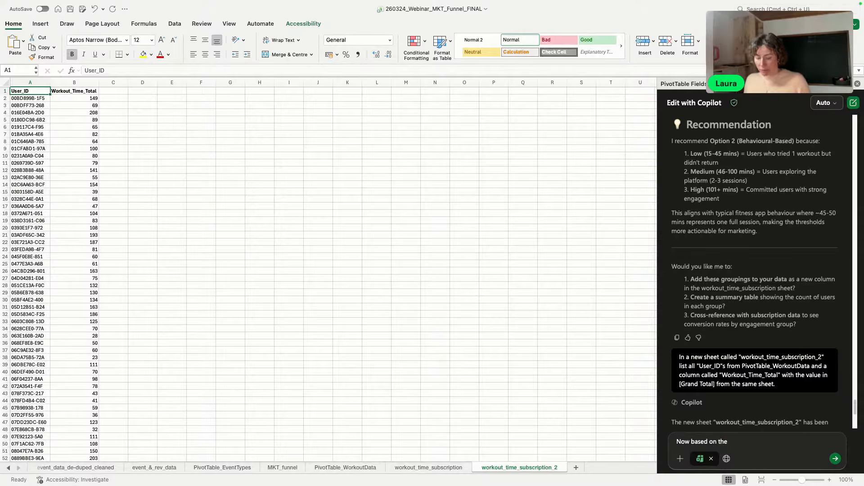
text( opti)
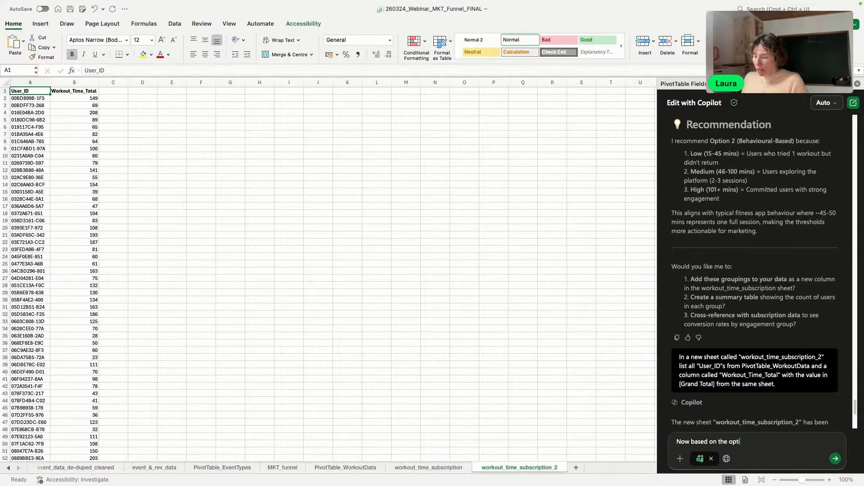
text(on 1 o)
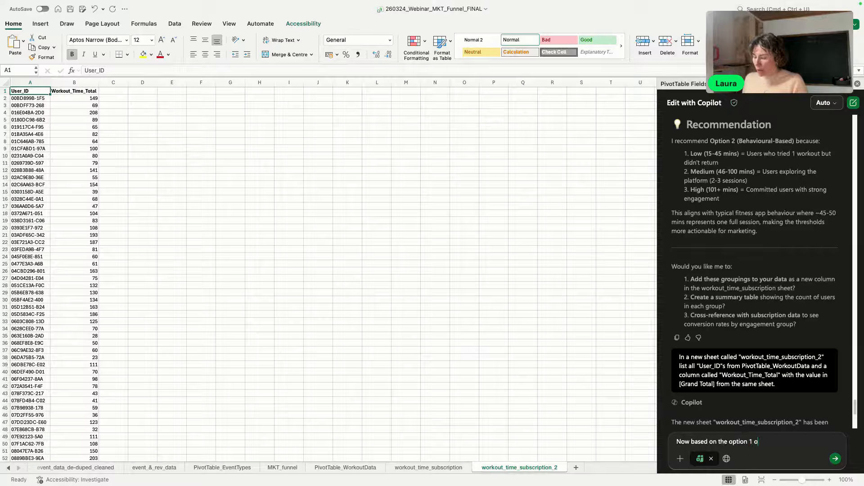
text(f workou)
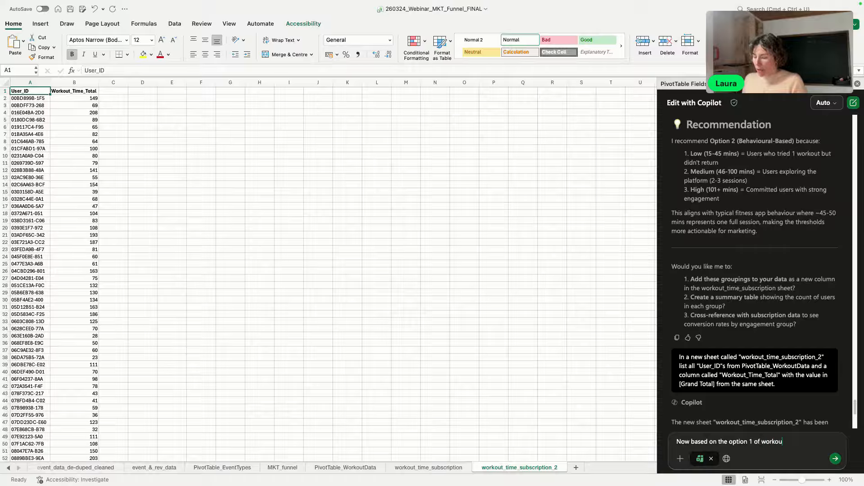
text(t pe)
key(BackSpace)
text(pensim)
key(BackSpace)
key(BackSpace)
text(um)
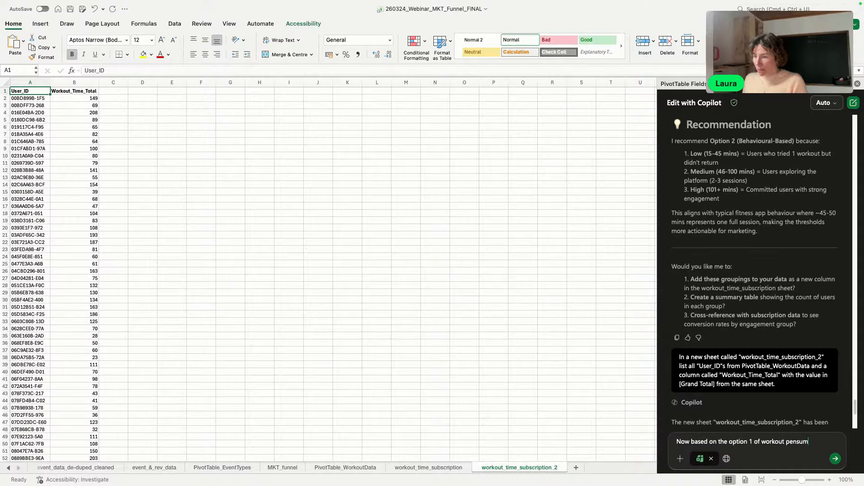
text( classification )
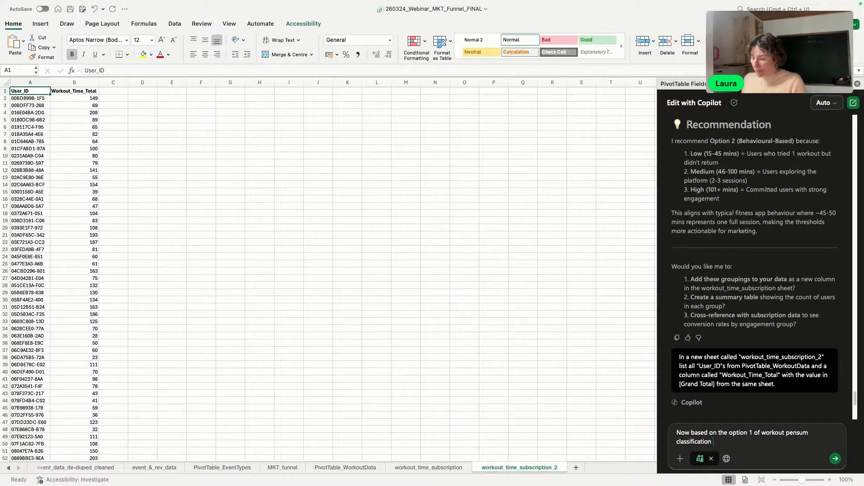
Step: Extend the Copilot prompt to request entering a column called "Workout Group"
text(enter a coli)
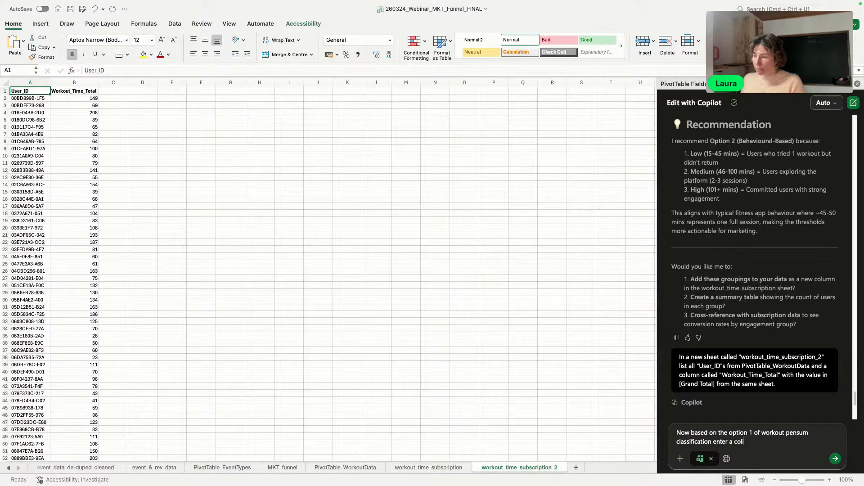
key(BackSpace)
text(umn called)
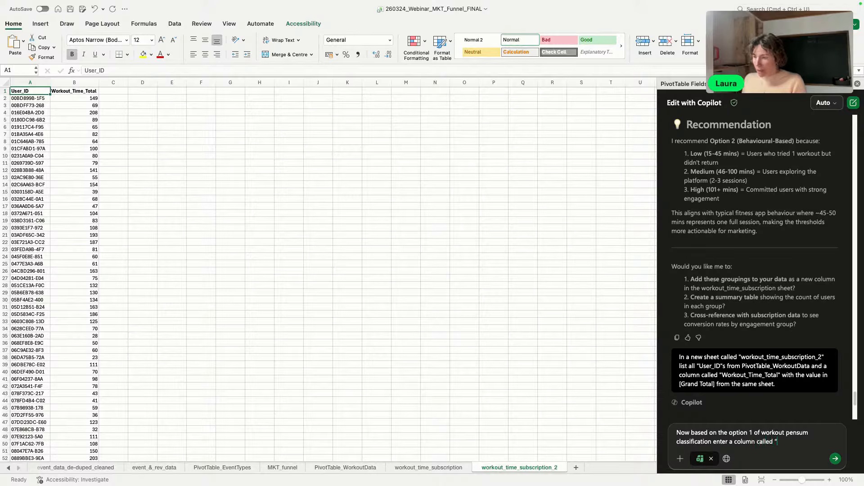
text( "Workout)
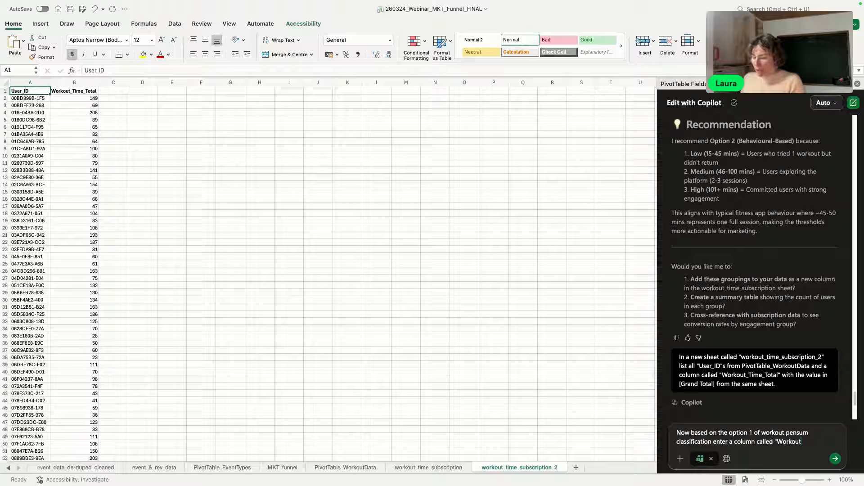
text( Gru)
key(BackSpace)
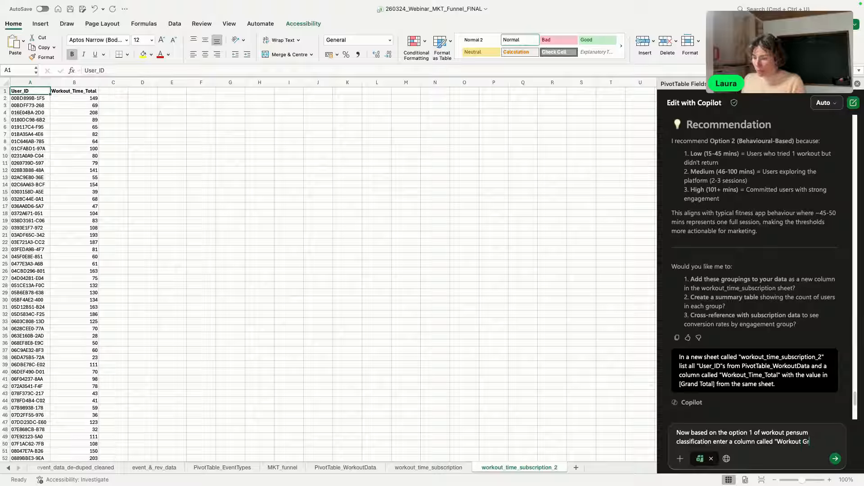
text(oup)
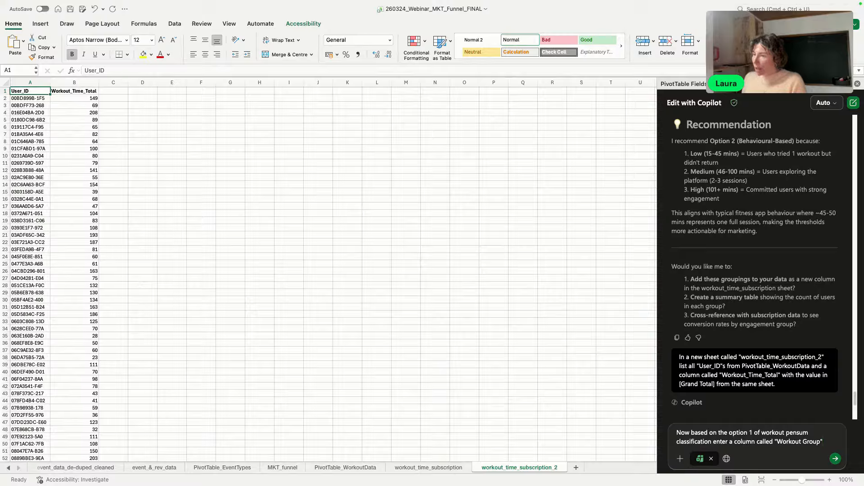
text(" and)
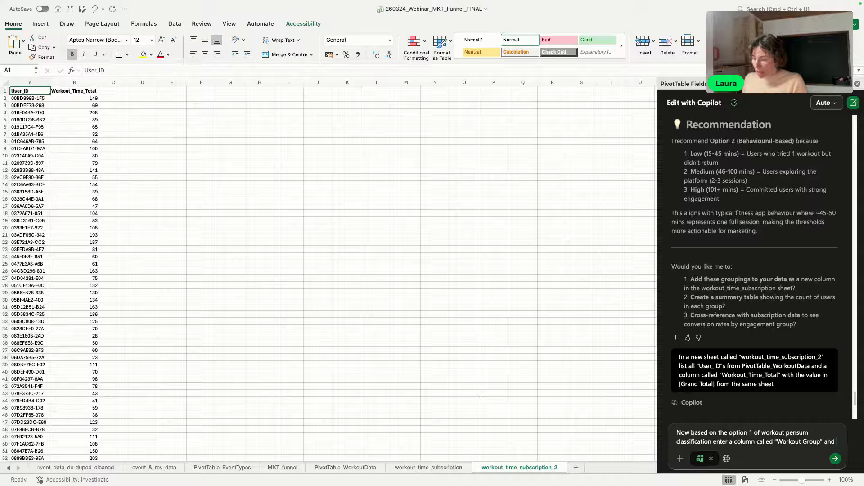
Step: Extend the Copilot prompt to ask for High, Medium or Low entries in the "Workout Group" column
text( c)
text(nter )
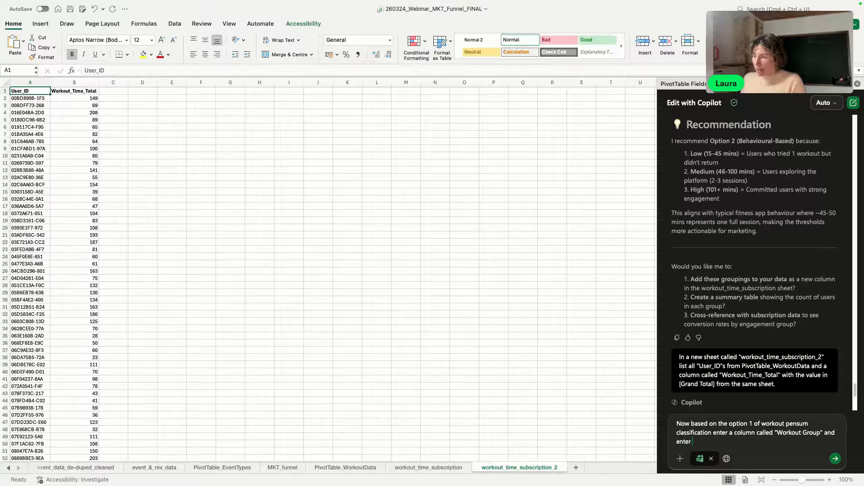
text("High", Medium)
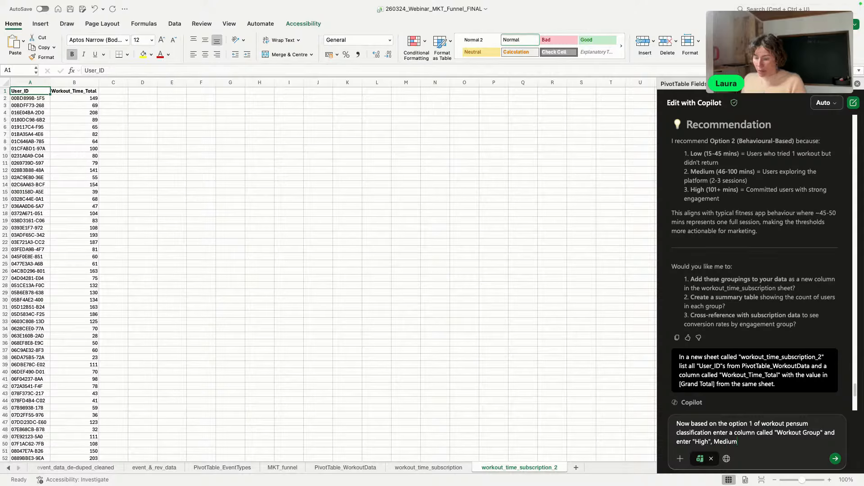
text(", and)
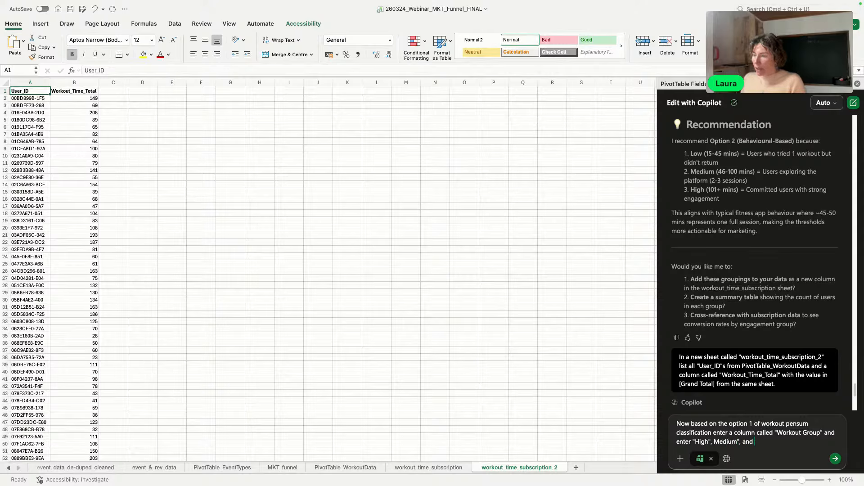
key(BackSpace)
key(BackSpace)
key(BackSpace)
key(BackSpace)
text(o)
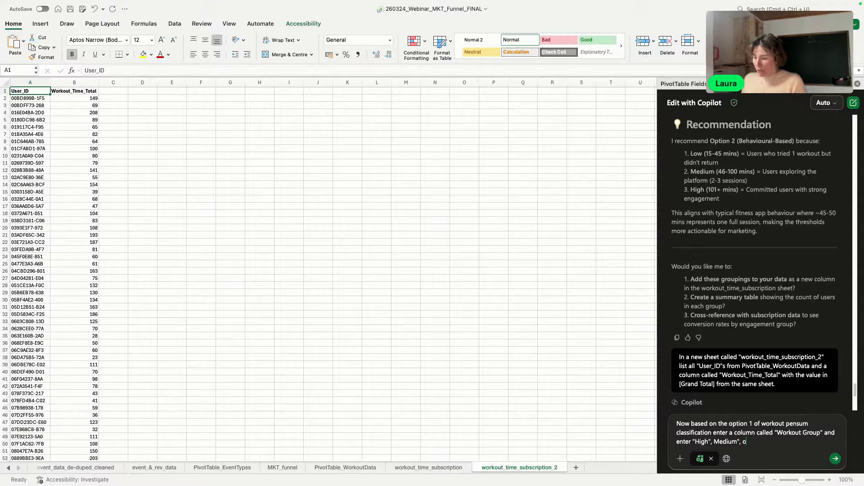
text(r Low")
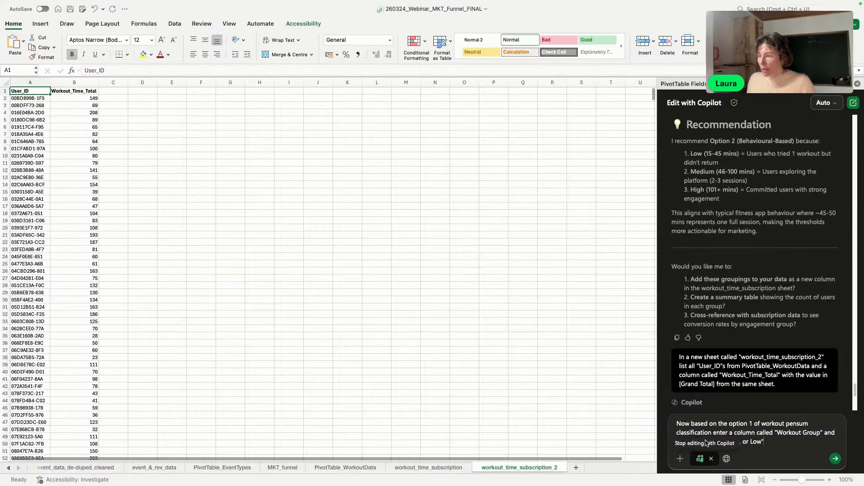
Step: Add the missing opening quotation marks before Low and Medium in the Copilot prompt
click(751, 441)
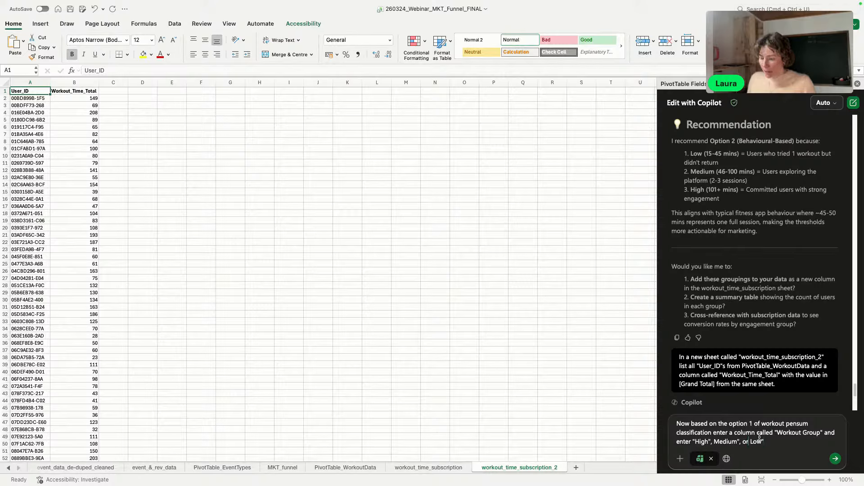
text(")
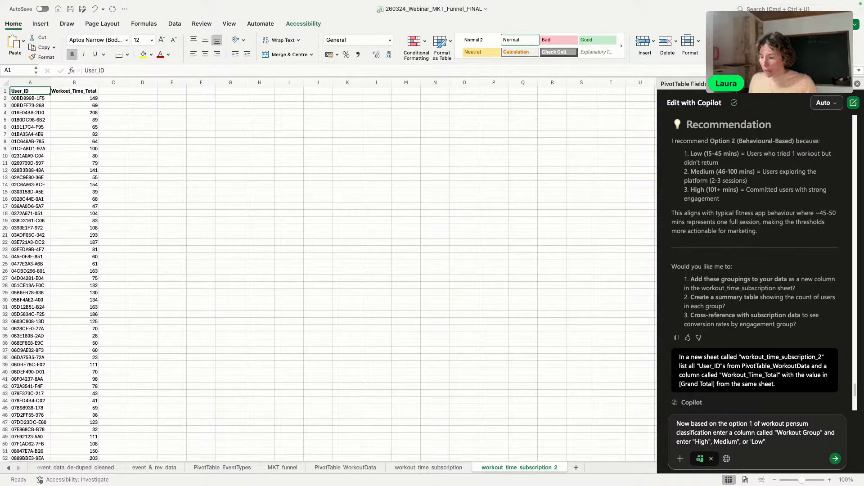
click(716, 441)
text(")
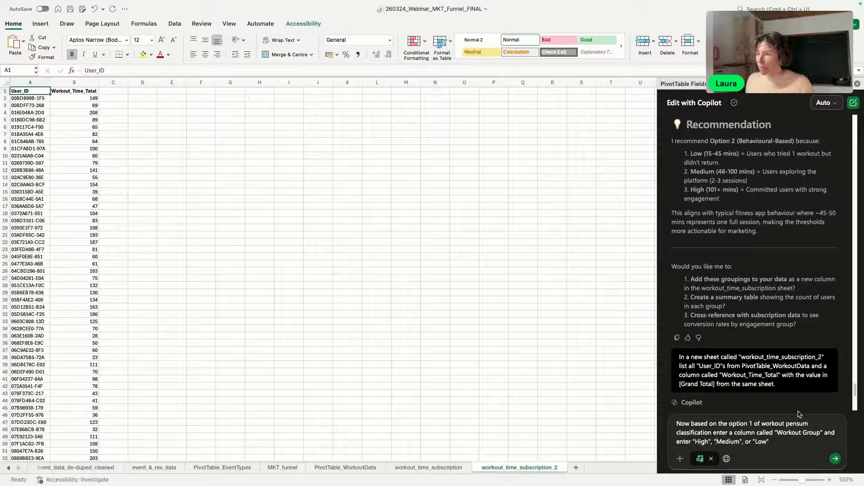
Step: Finish the classification prompt with "based on the Workout_Time_Total" and submit it to Copilot
click(779, 441)
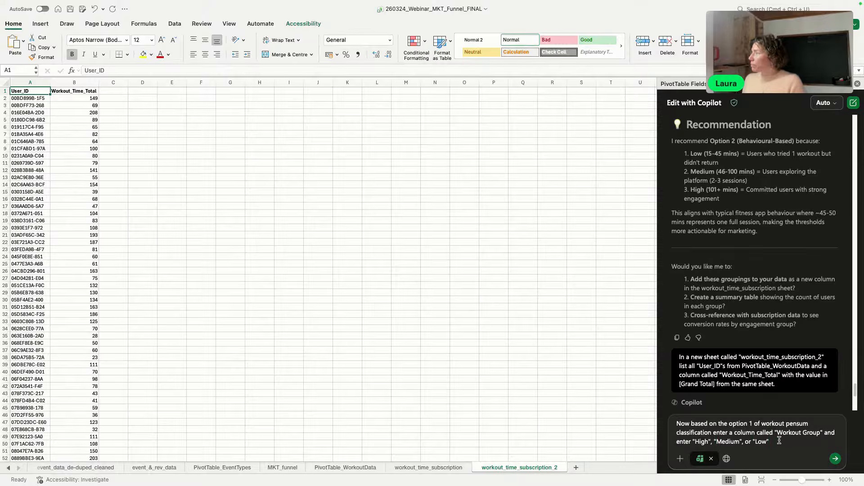
text(based on )
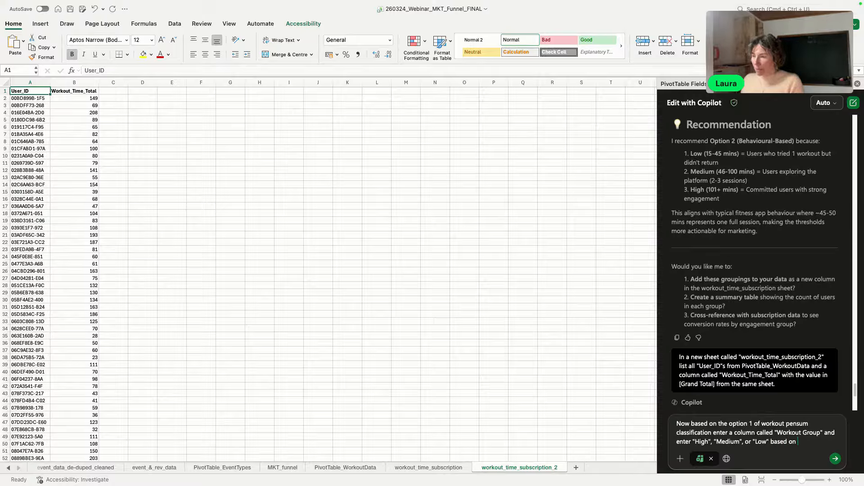
text(the Wo)
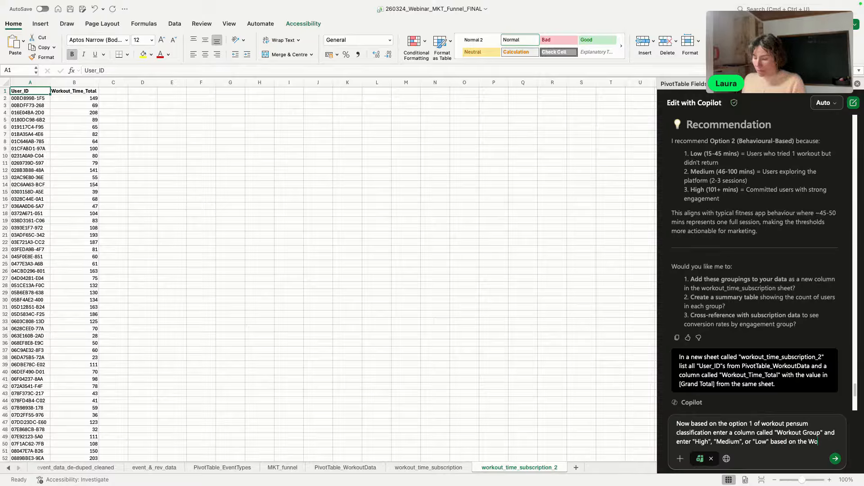
text(rkout_Time)
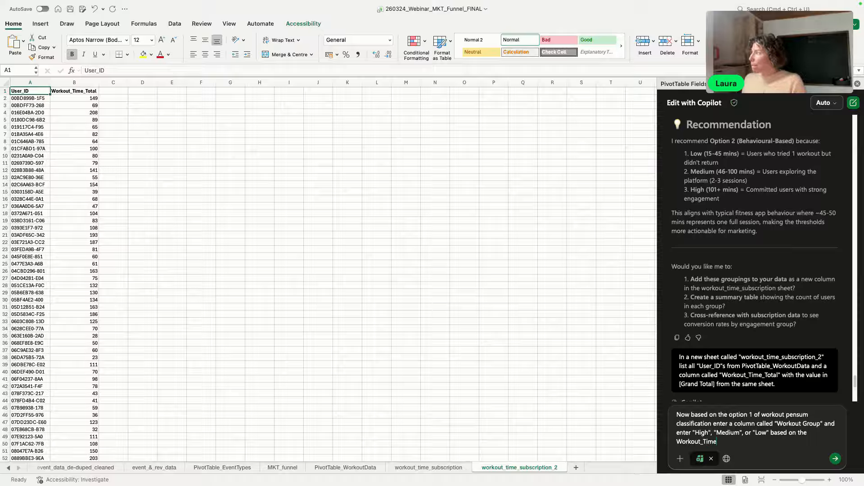
text(_Total)
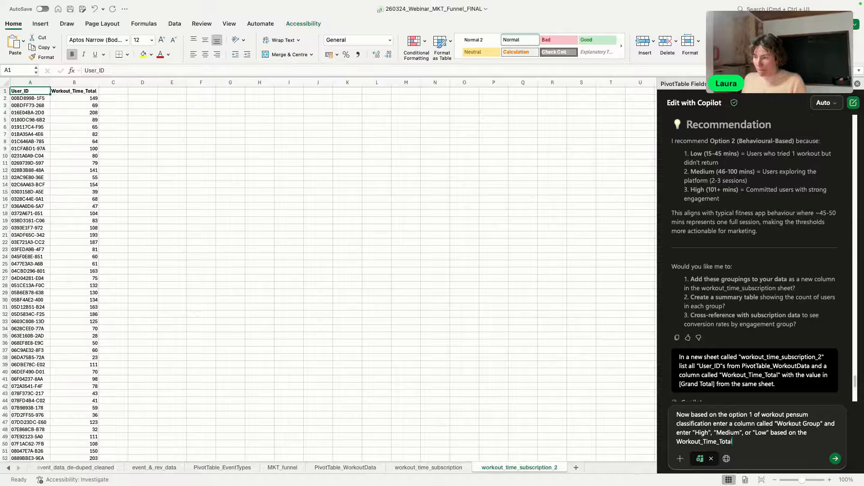
key(Return)
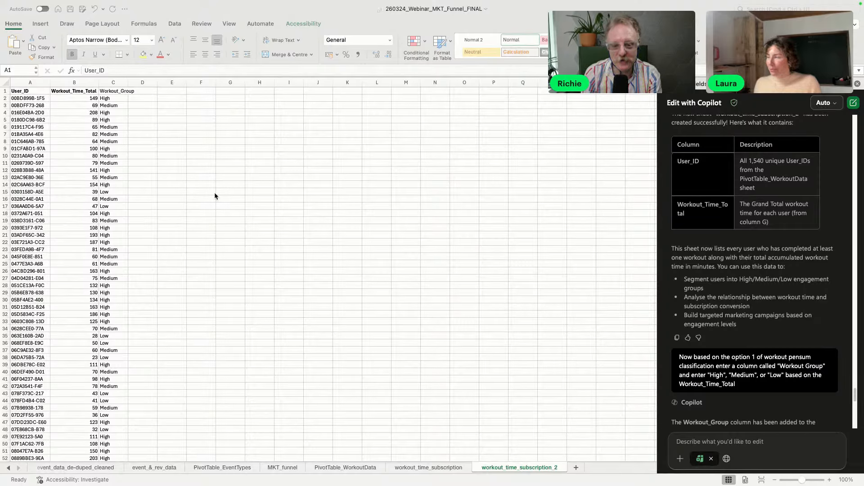
Step: Bring the earlier sheet names into view, and begin a new Copilot prompt with "From the PivotTable_EventTypes"
click(239, 481)
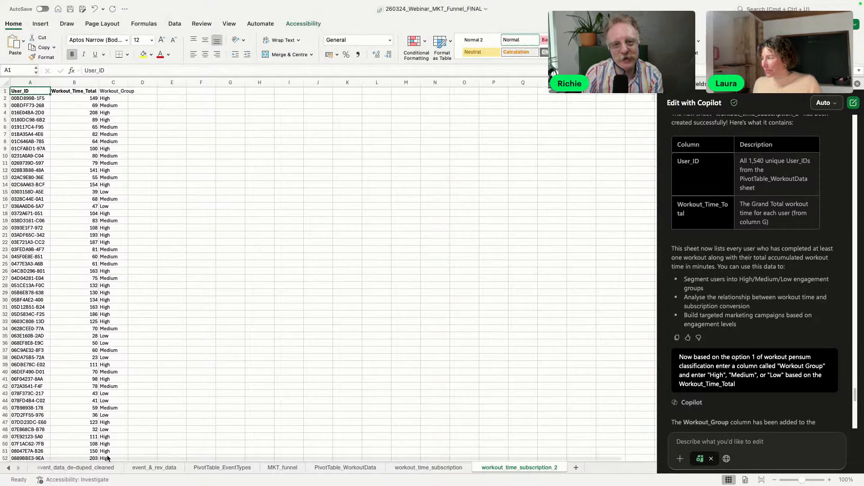
click(7, 469)
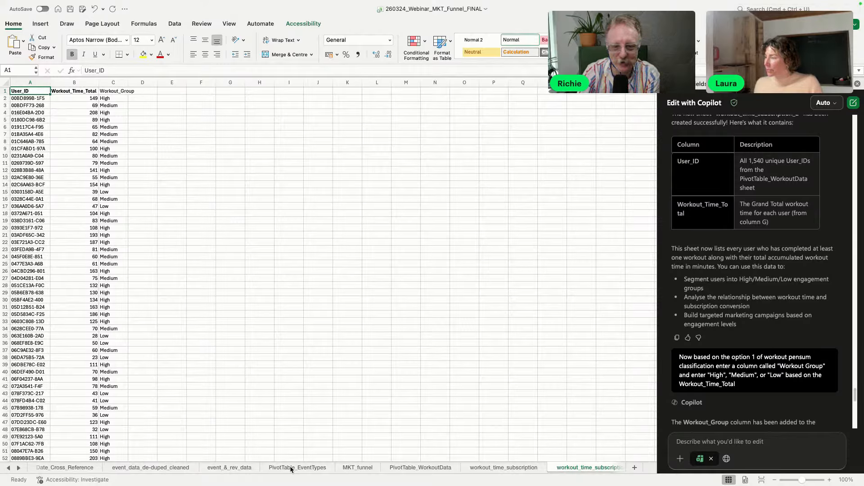
click(694, 442)
text(From the)
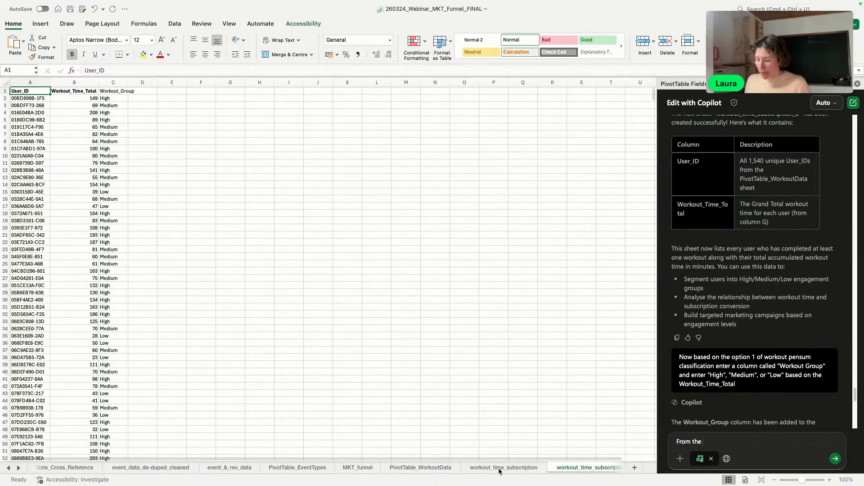
text(PivotTa)
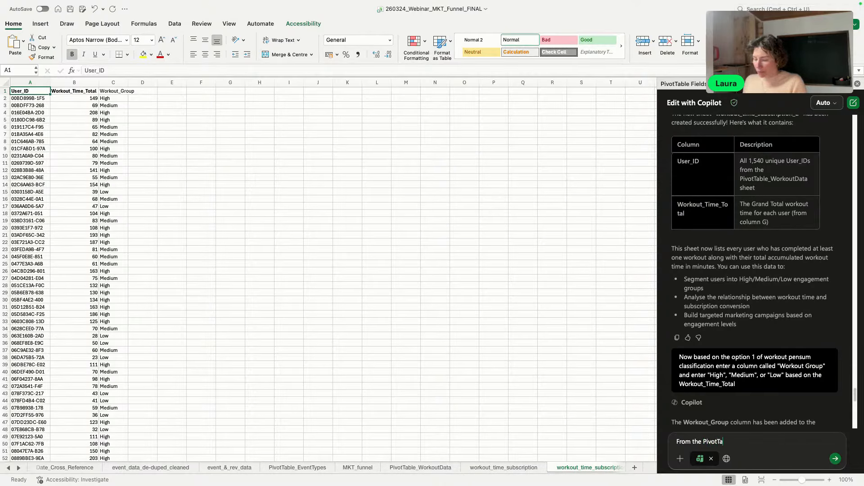
text(ble_Even)
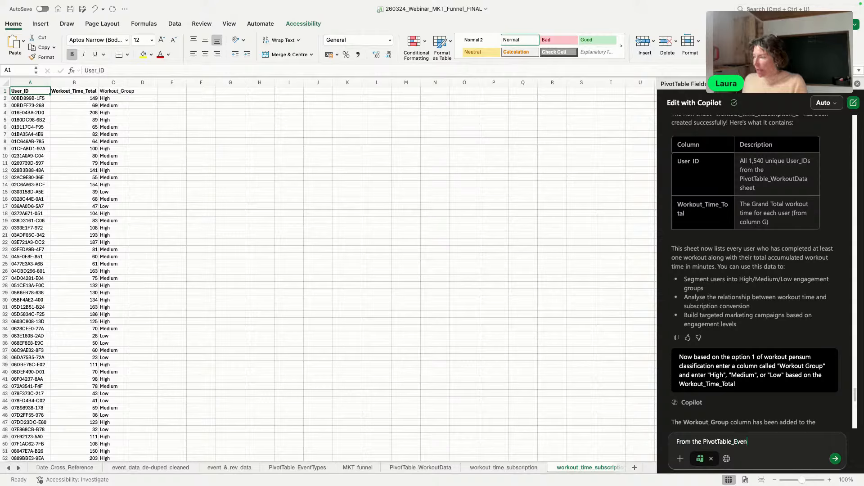
text(tTy[es)
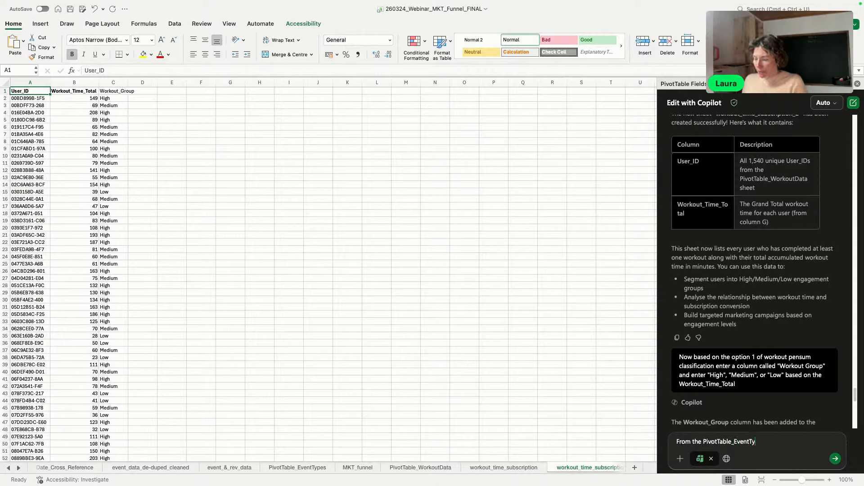
key(BackSpace)
key(BackSpace)
key(BackSpace)
text(pes)
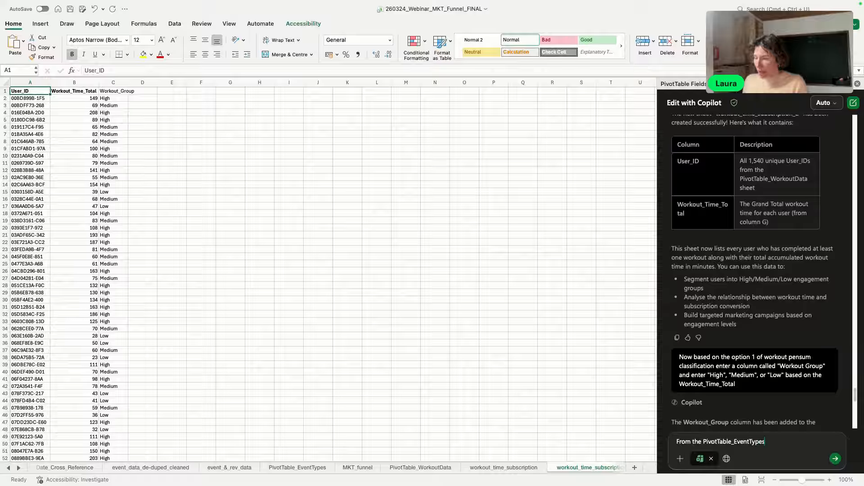
Step: Extend the Copilot prompt to reference the Event "New Subscription"
text( refernce)
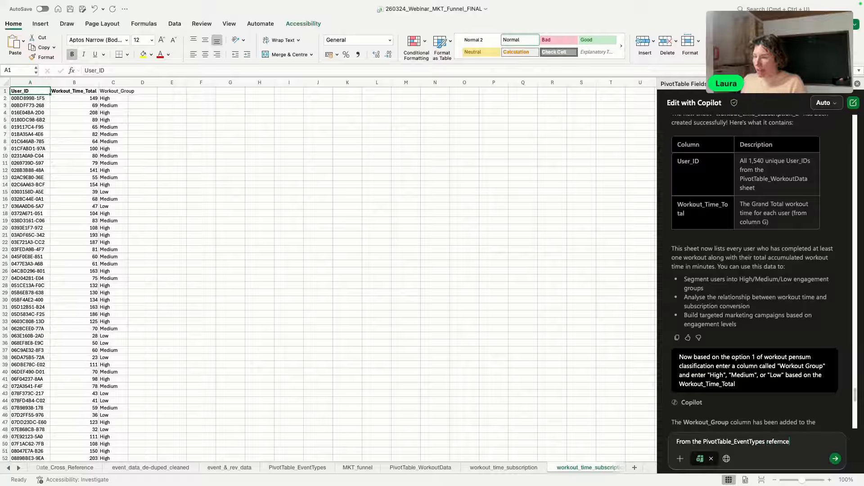
text( the Eevnt)
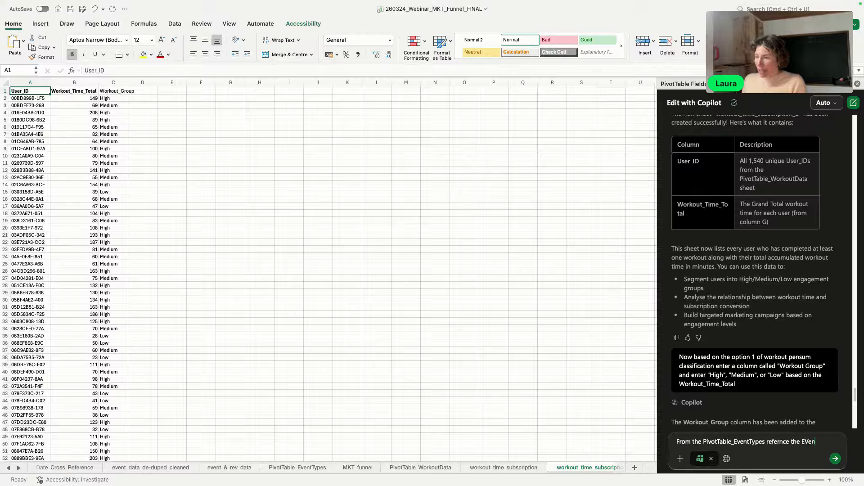
key(BackSpace)
key(BackSpace)
key(BackSpace)
key(BackSpace)
text(vent "New)
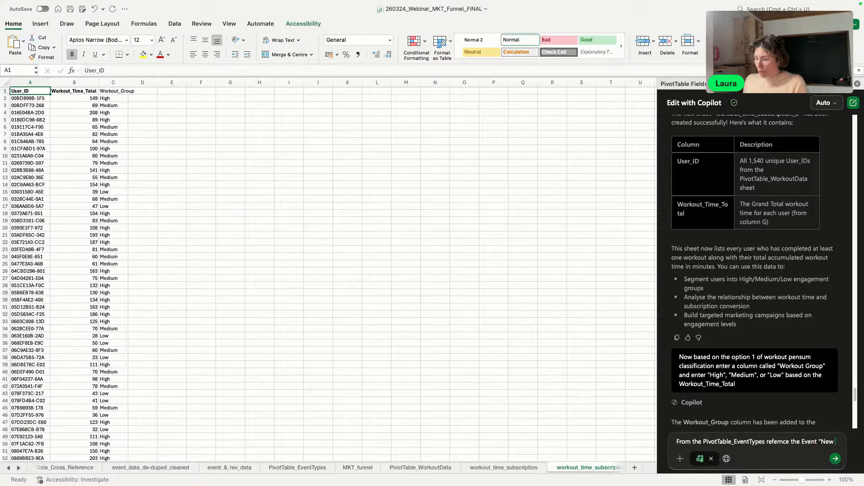
text( Subscroipt)
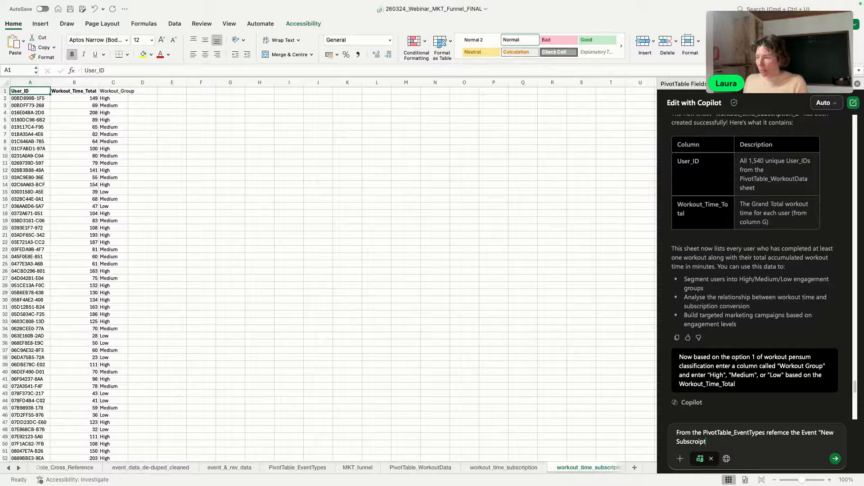
key(BackSpace)
key(BackSpace)
key(BackSpace)
key(BackSpace)
text(iption)
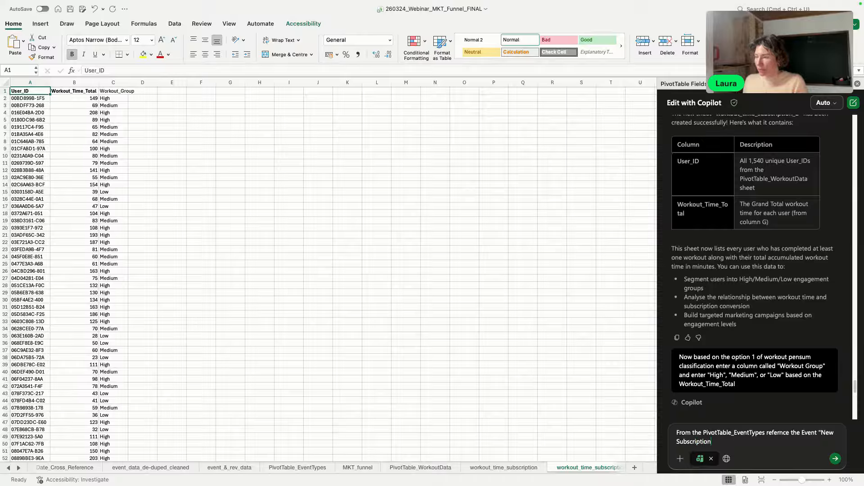
Step: Continue the prompt with the instruction to enter the event in a new column called "Subscription"
text(" and enter itin)
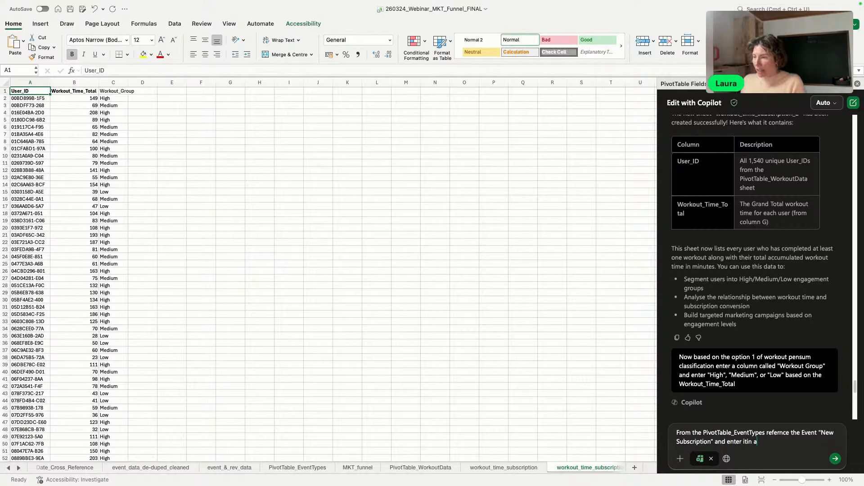
key(BackSpace)
text(in a n)
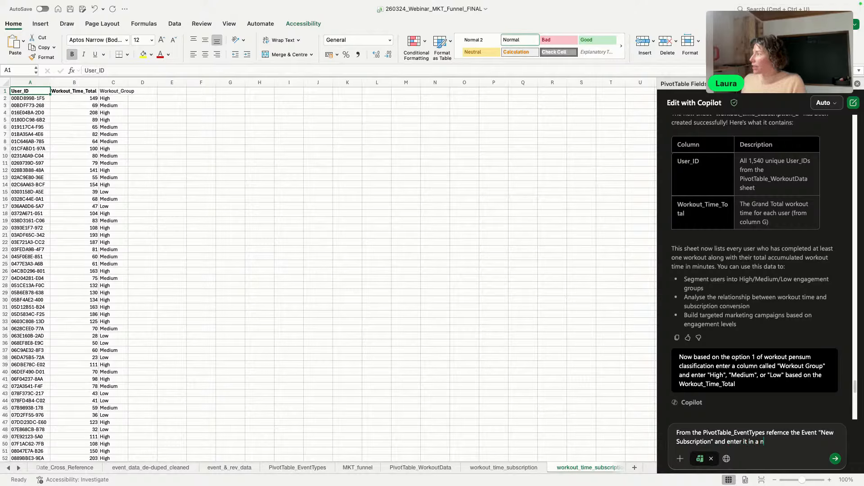
text(ew column)
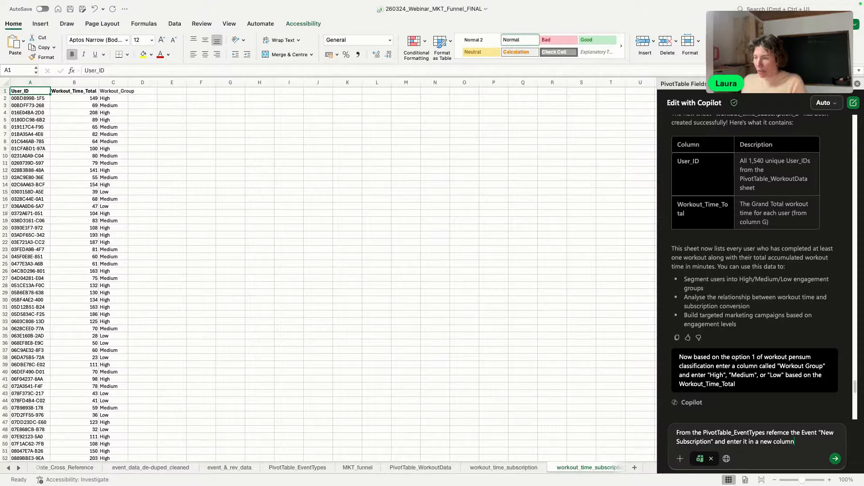
text( called ")
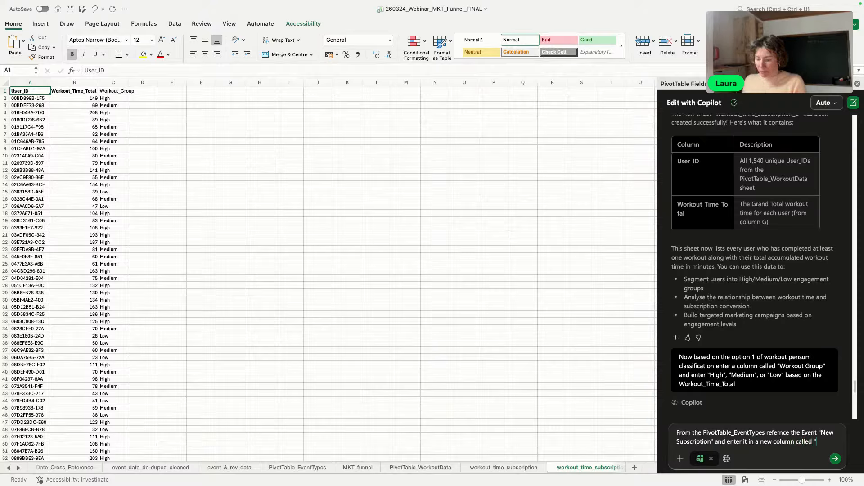
text(Subscription)
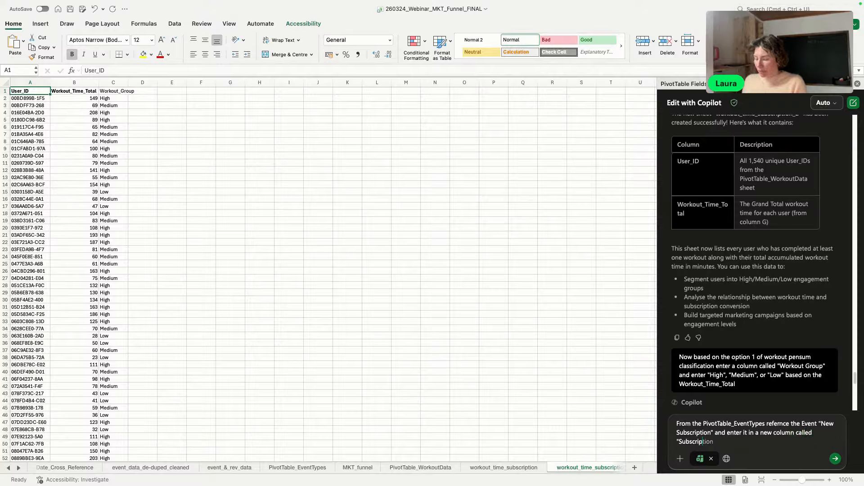
Step: Extend the Copilot prompt to name "workout_time_Subscription" as the sheet that receives the "Subscription" column
text(" in )
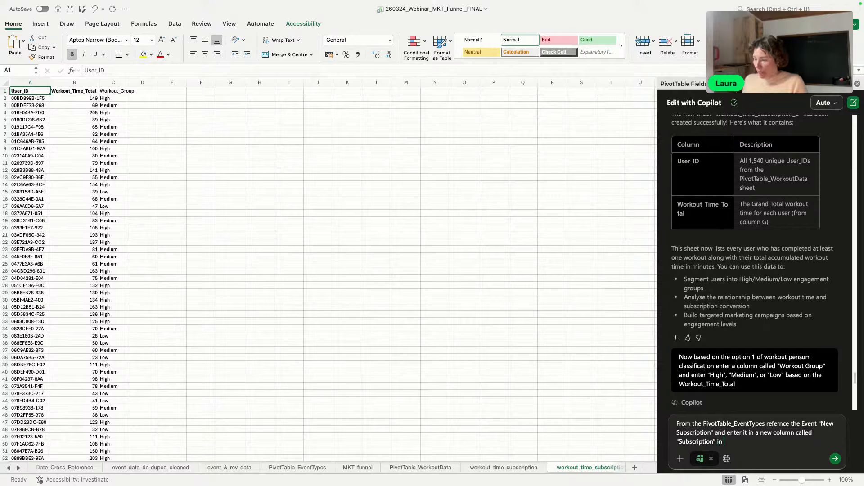
text(workout_ti)
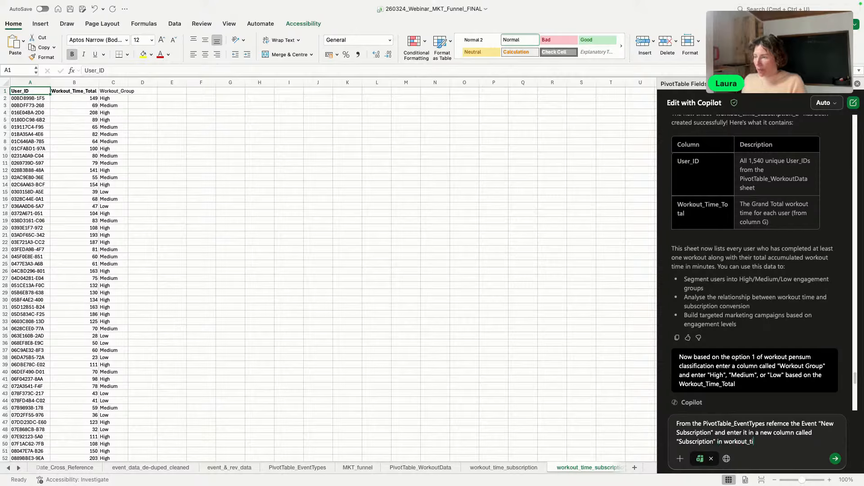
text(me_Subs)
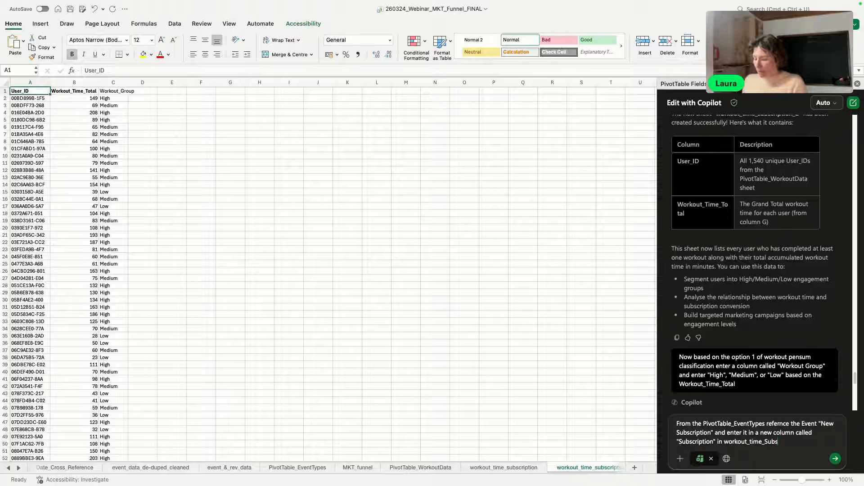
text(cription)
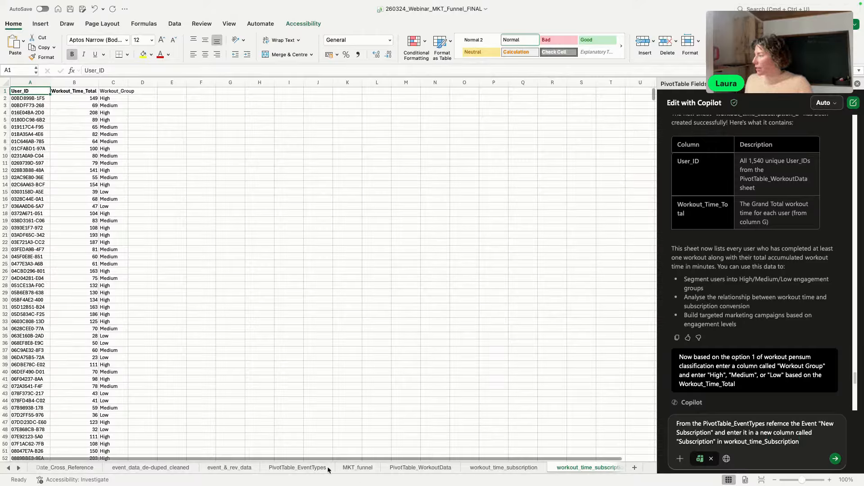
Step: Correct the sheet name in the prompt to "workout_time_subscription_2" and submit it, and autofit the Workout_Group column
click(19, 467)
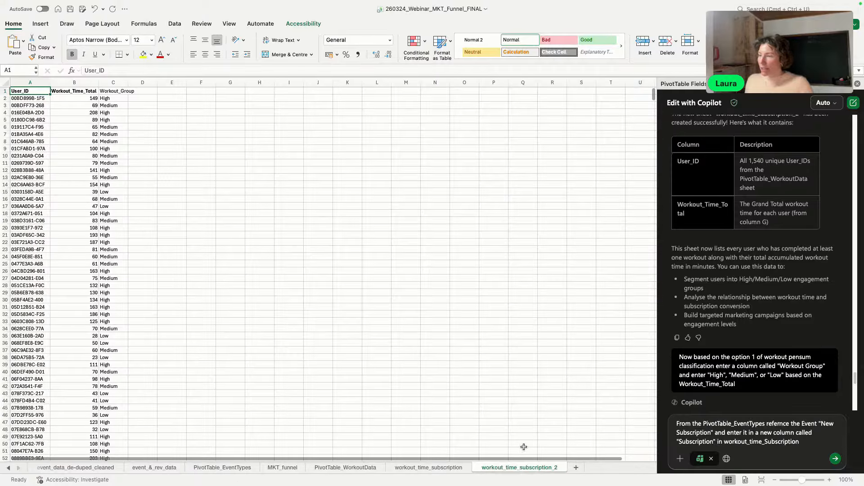
click(808, 442)
text(_2)
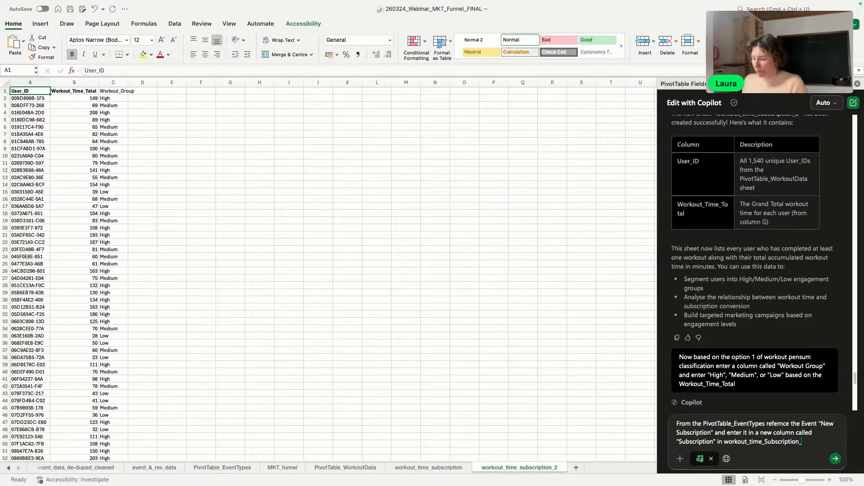
click(769, 442)
key(BackSpace)
text(s)
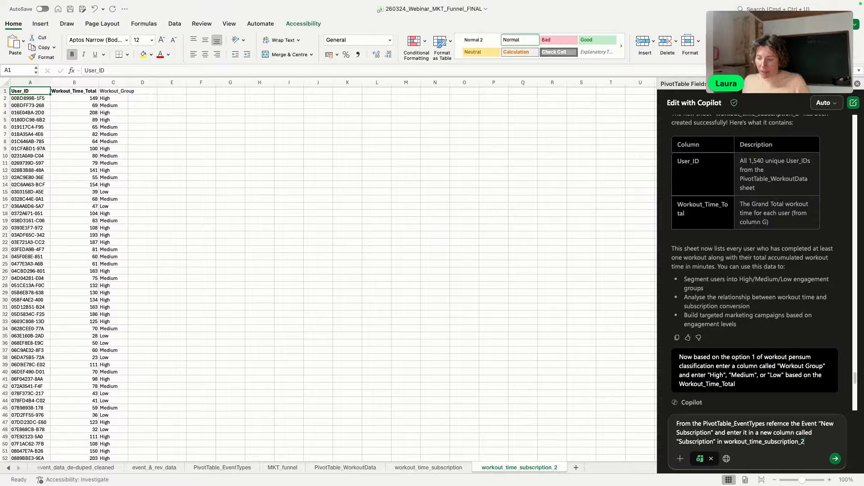
key(Return)
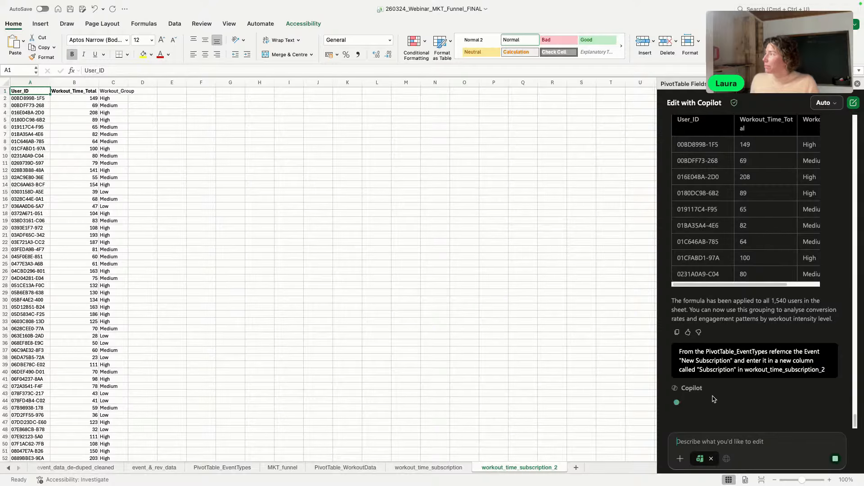
double_click(128, 82)
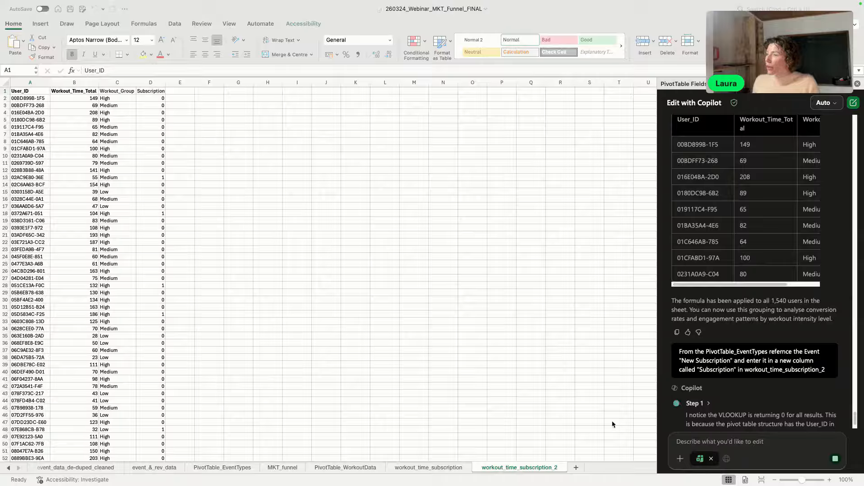
Step: Begin a new Copilot prompt with "Create a table clustering the number of users"
click(682, 440)
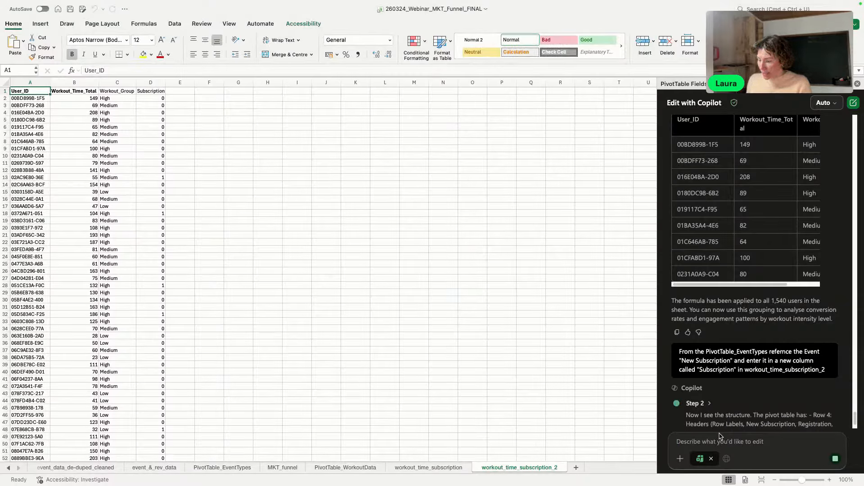
text(Create a tab)
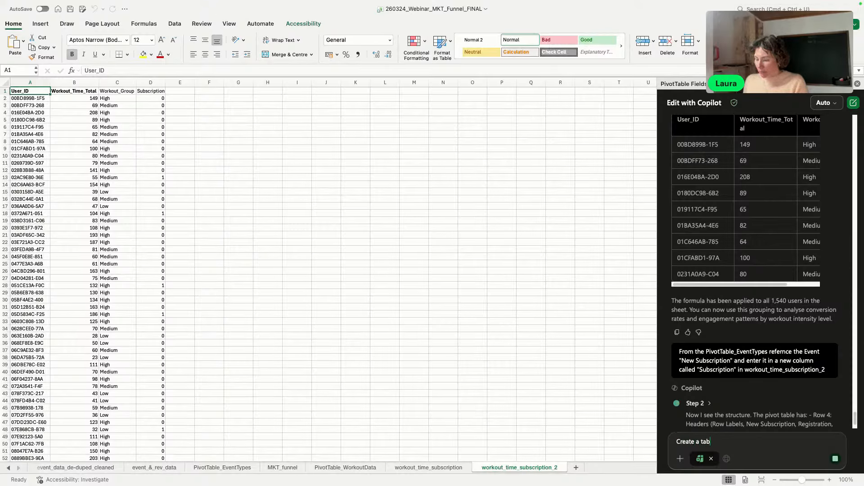
text(le clustering the)
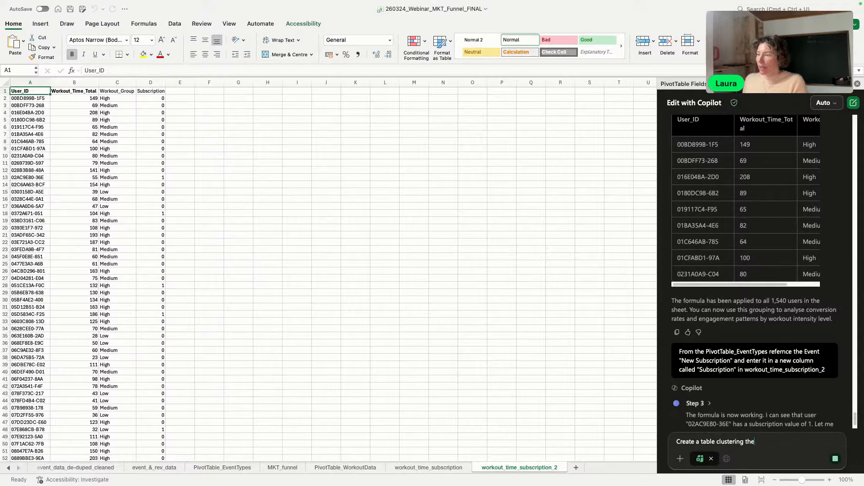
text( numbver)
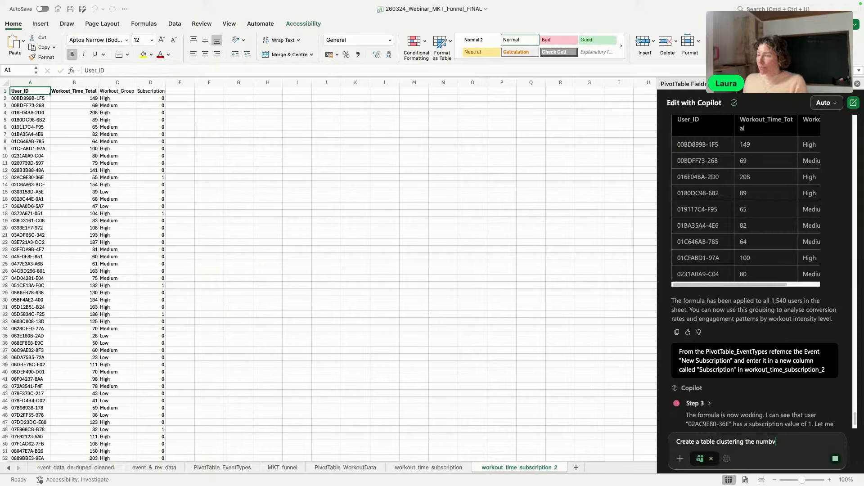
key(BackSpace)
text(er of users)
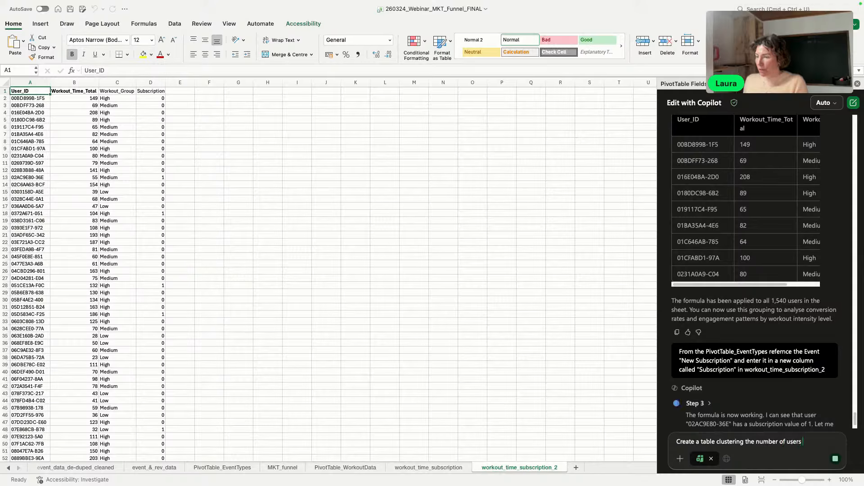
Step: Finish the prompt with "in each Workout Time category and the amount of Subscriptions of that group" and submit it to Copilot
text( in e)
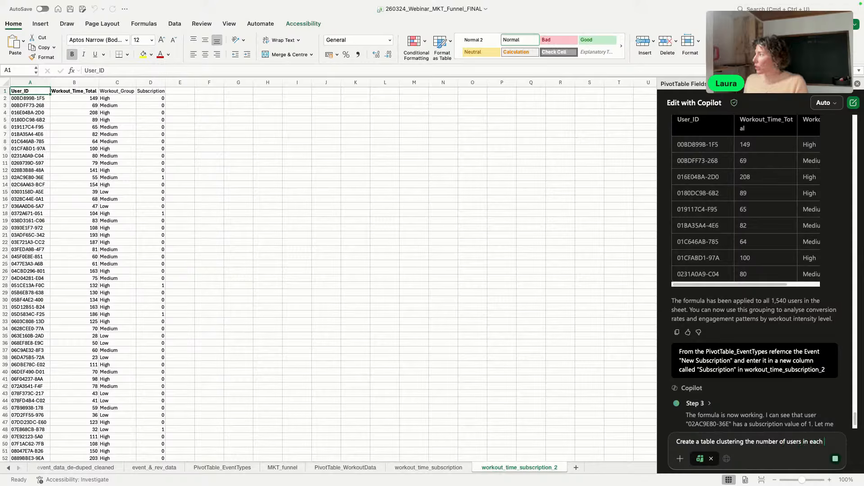
text(ach Workout)
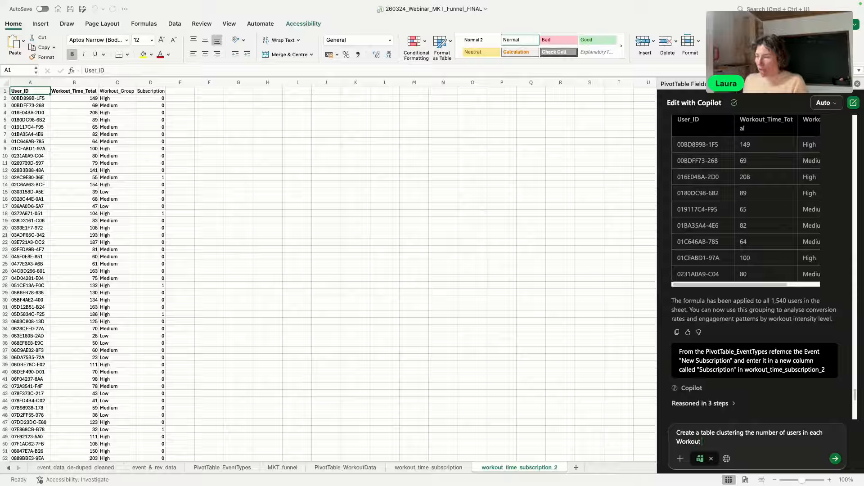
text( Time category and the amount of Subscr)
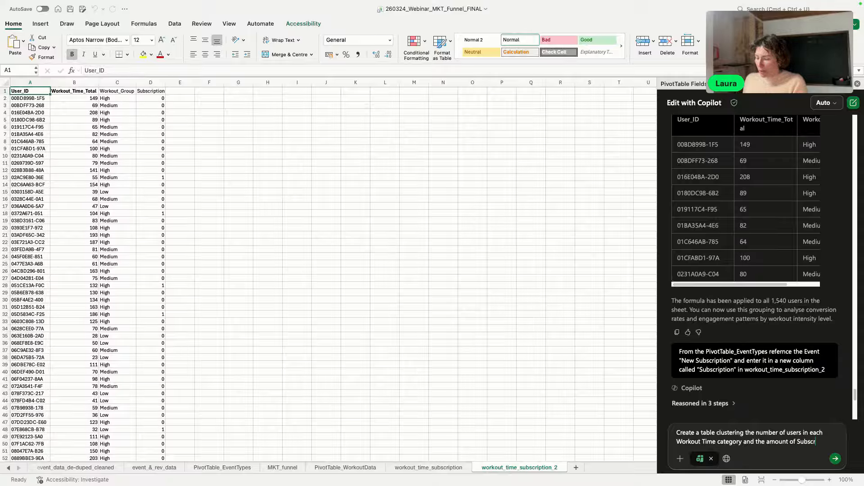
text(iptions)
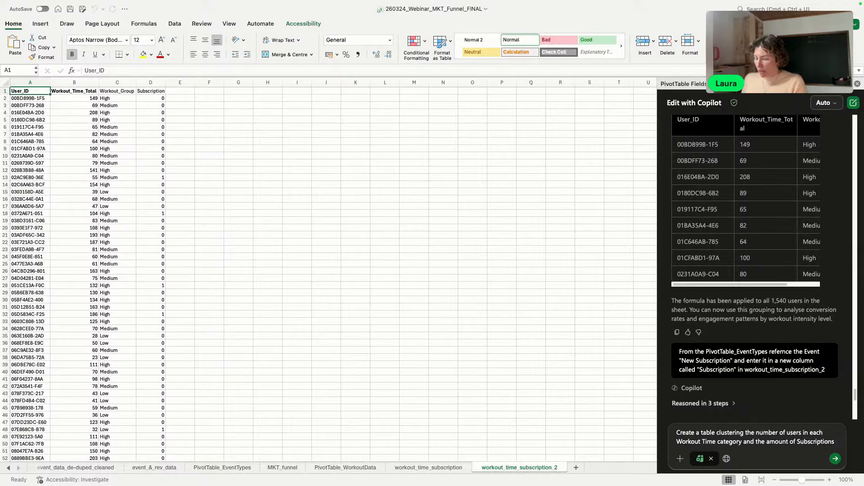
text( of that group)
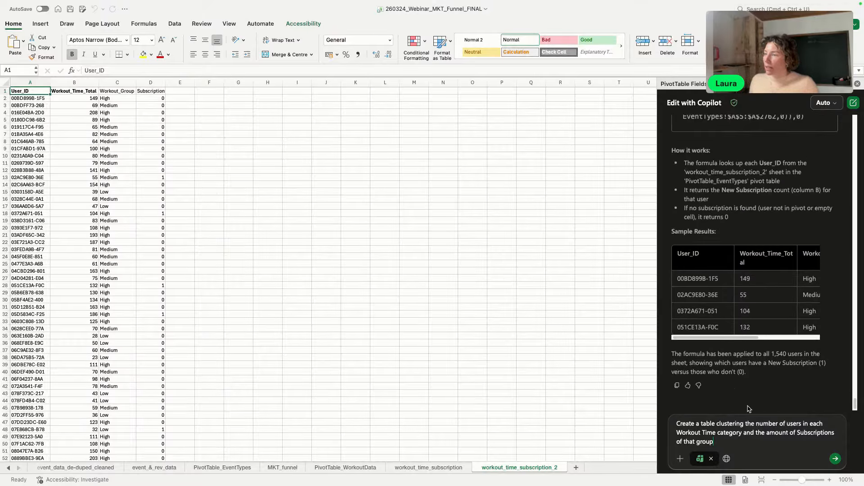
click(836, 462)
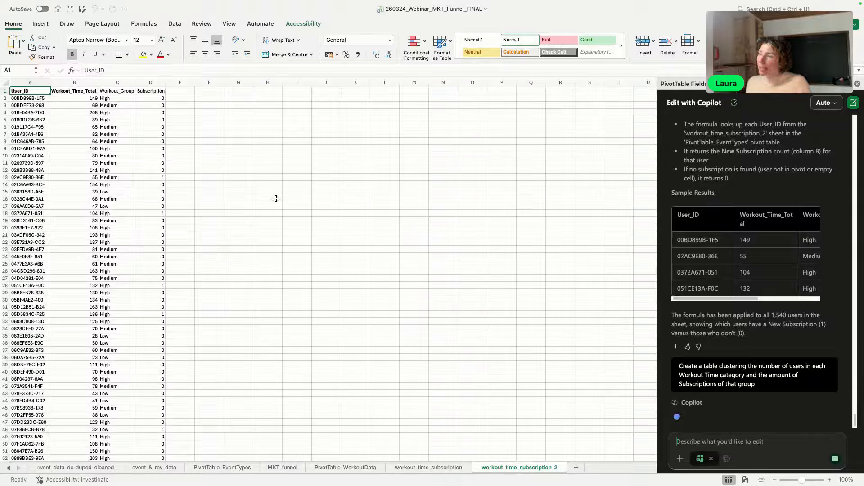
scroll(775, 345, down, 1)
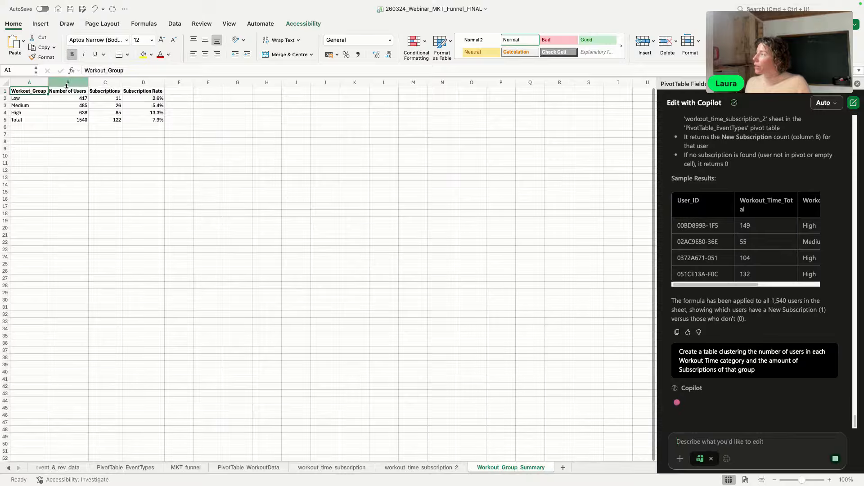
Step: Examine the High group's user and subscription formulas, the source sheet workout_time_subscription_2, and the group labels in Workout_Group_Summary
click(27, 115)
click(81, 113)
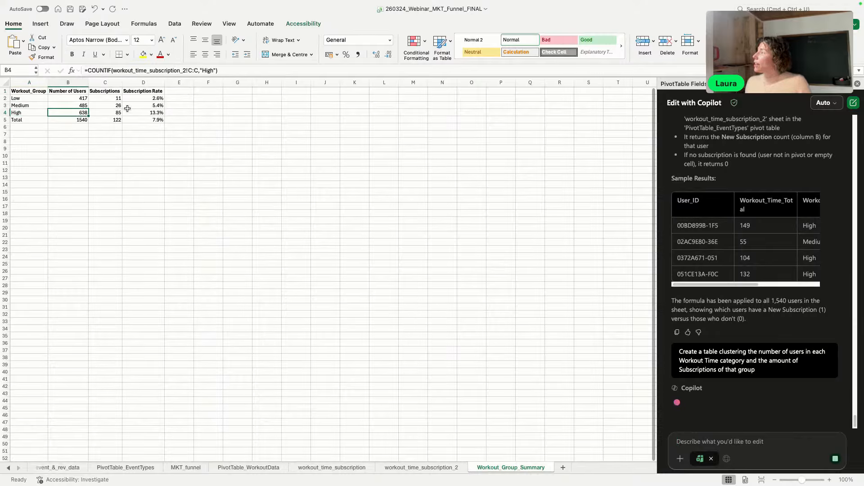
click(112, 114)
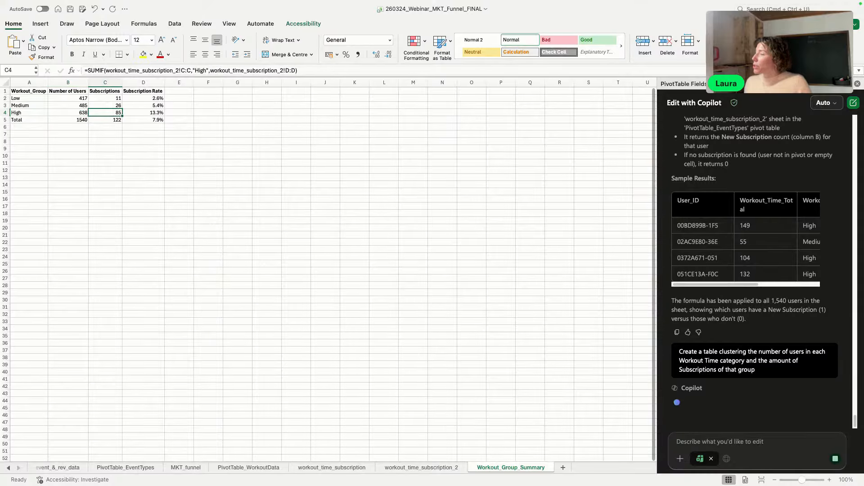
click(422, 468)
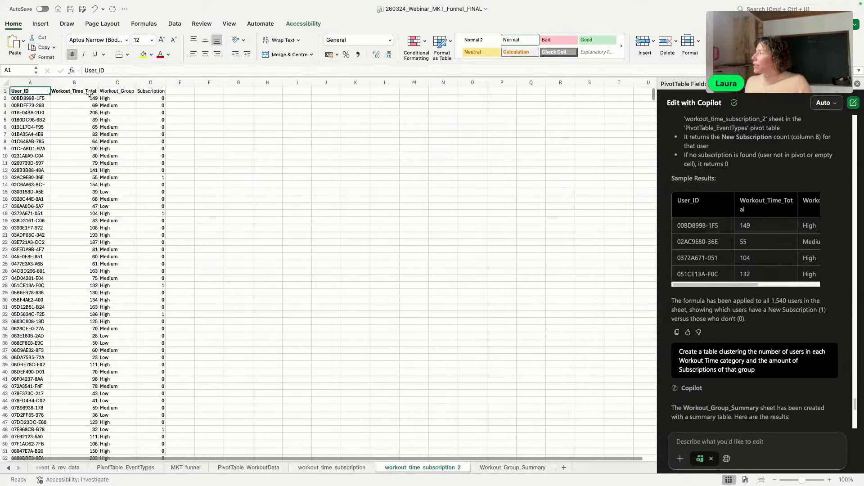
click(516, 468)
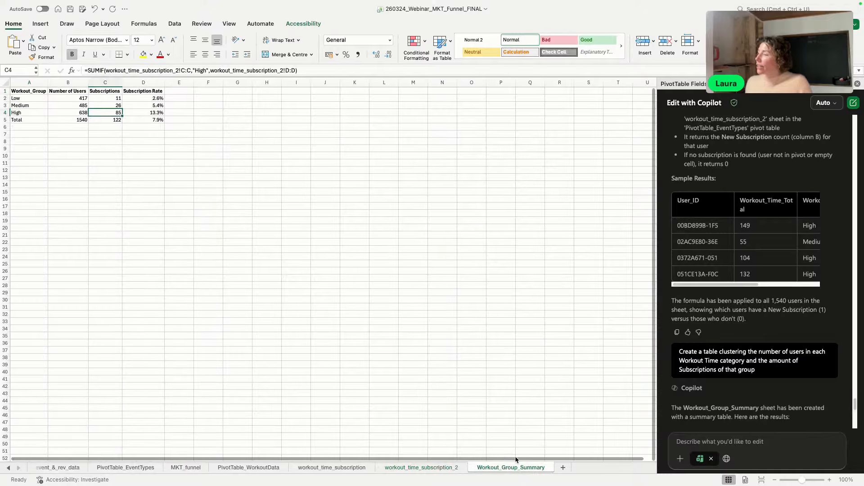
click(26, 97)
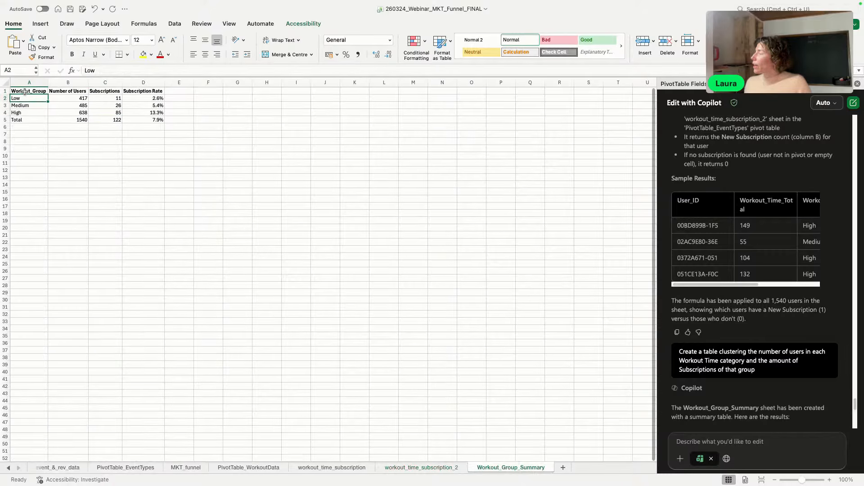
click(24, 91)
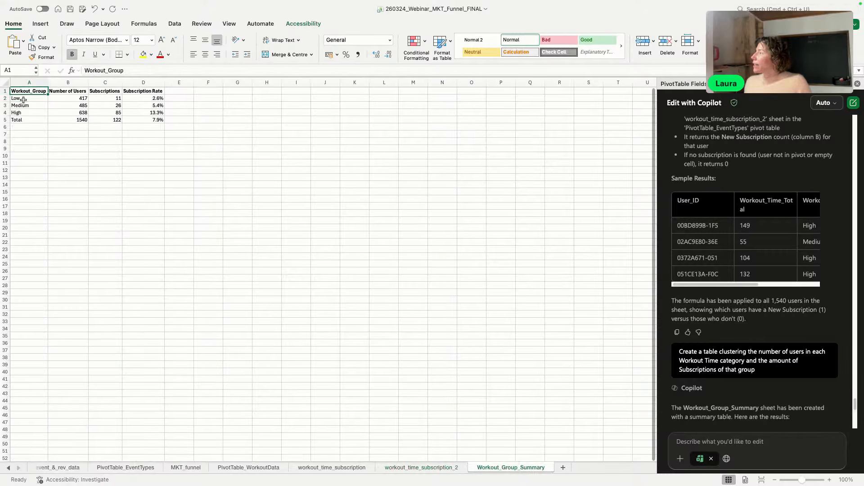
click(22, 121)
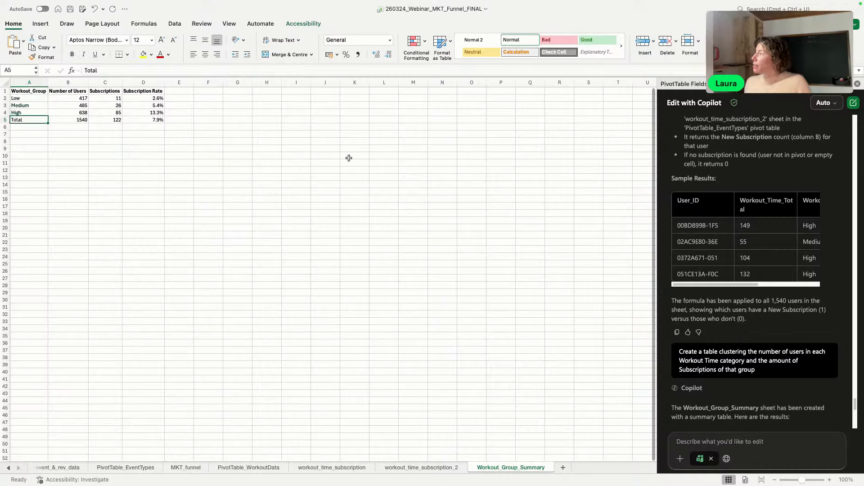
Step: Compare the subscription rates of the High and Medium workout groups in the summary table
click(31, 112)
click(127, 110)
click(31, 111)
click(155, 113)
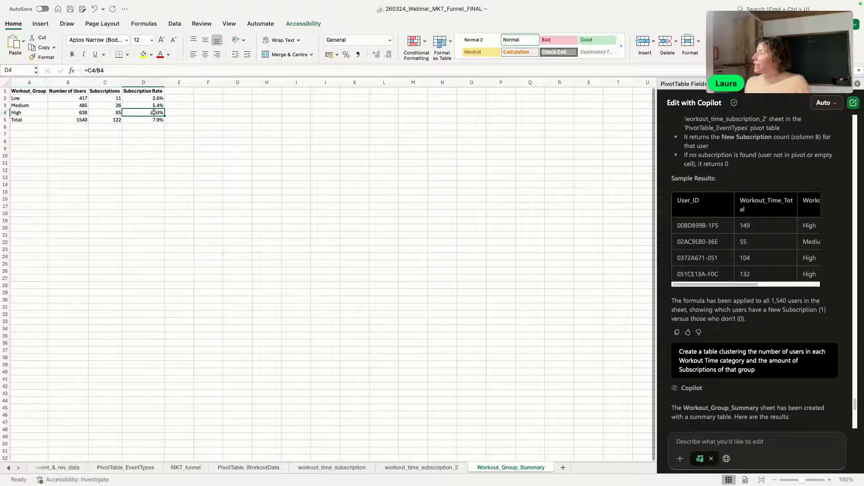
click(34, 111)
click(156, 113)
click(157, 103)
click(32, 105)
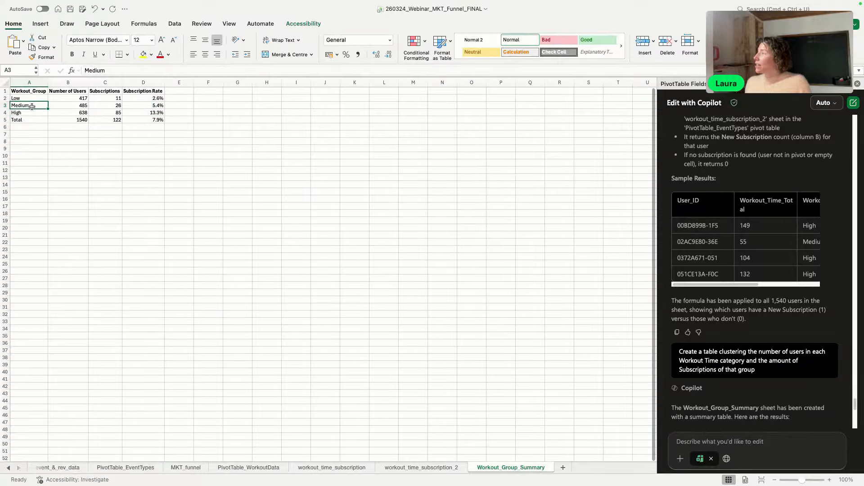
click(154, 105)
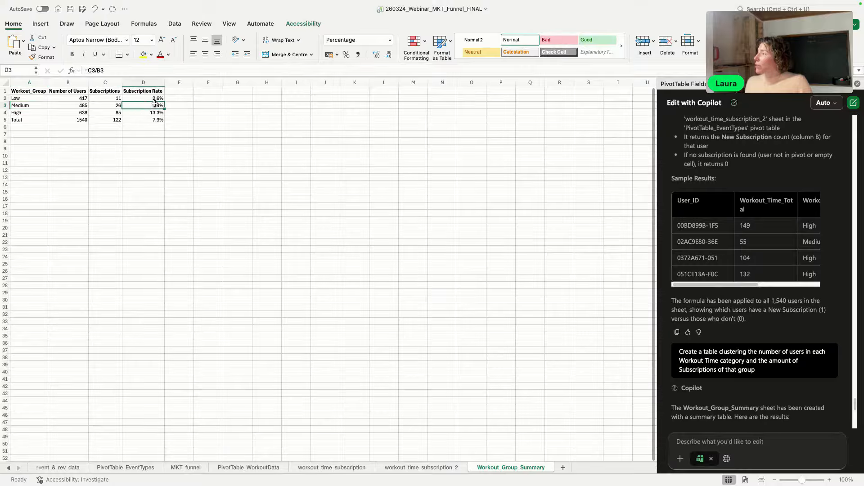
Step: Ask Copilot "What are the insights from this clustering?"
click(708, 444)
text(Wha)
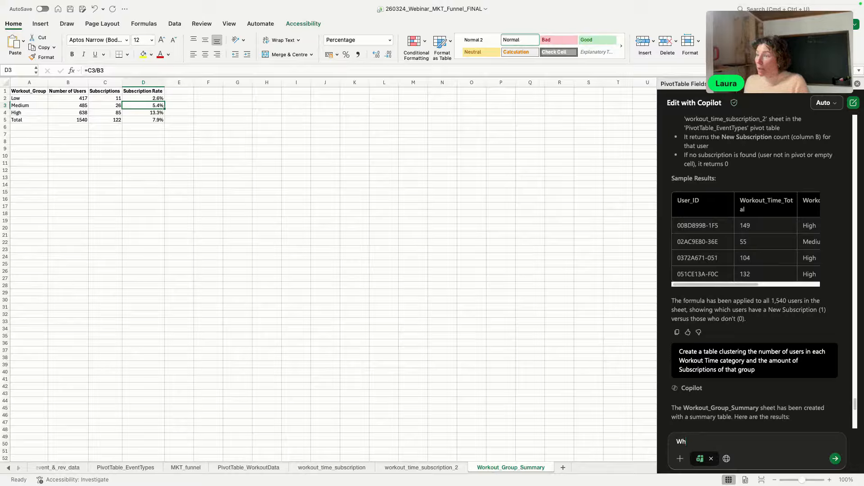
key(BackSpace)
key(BackSpace)
text(What )
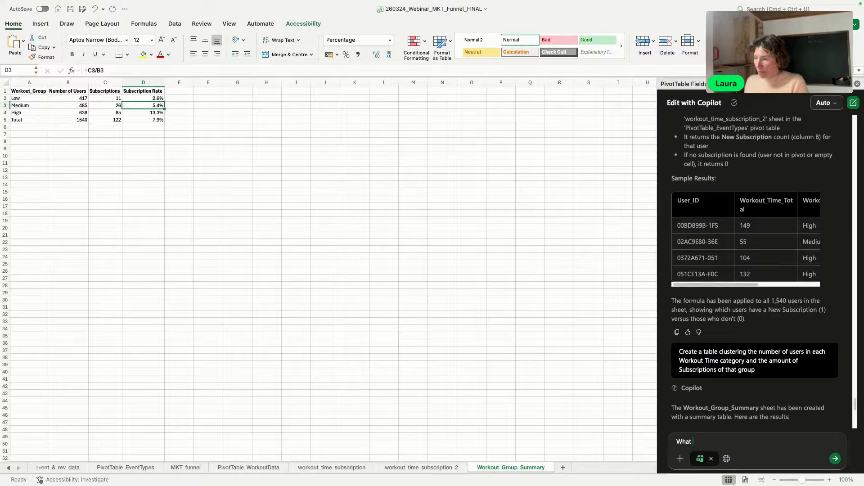
text(are the insights from this clustering?)
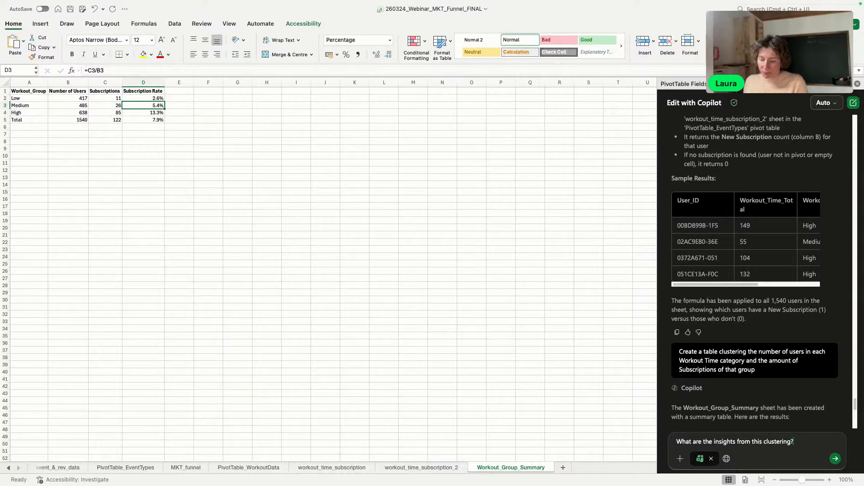
key(Return)
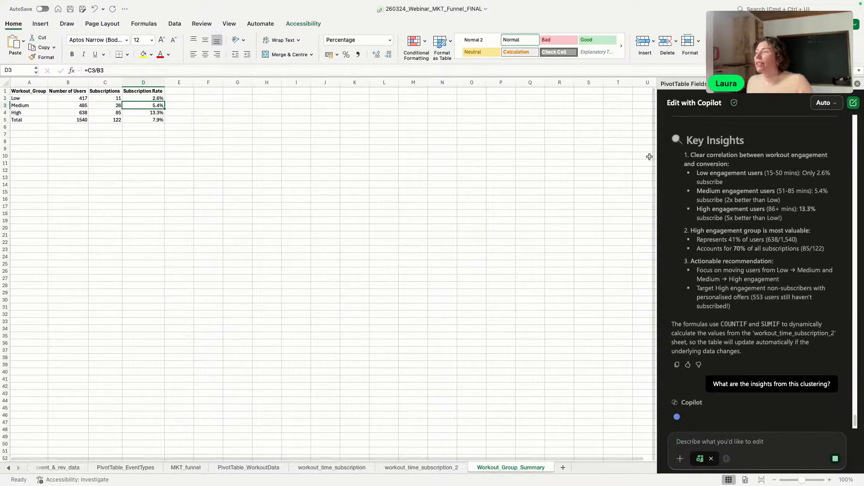
Step: Widen the Copilot pane and open the workout_time_subscription_2 sheet
drag(659, 82, 590, 79)
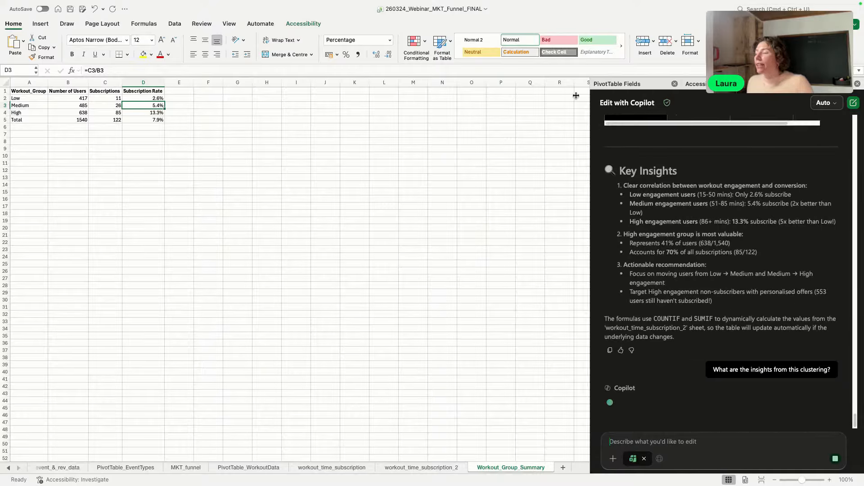
click(424, 468)
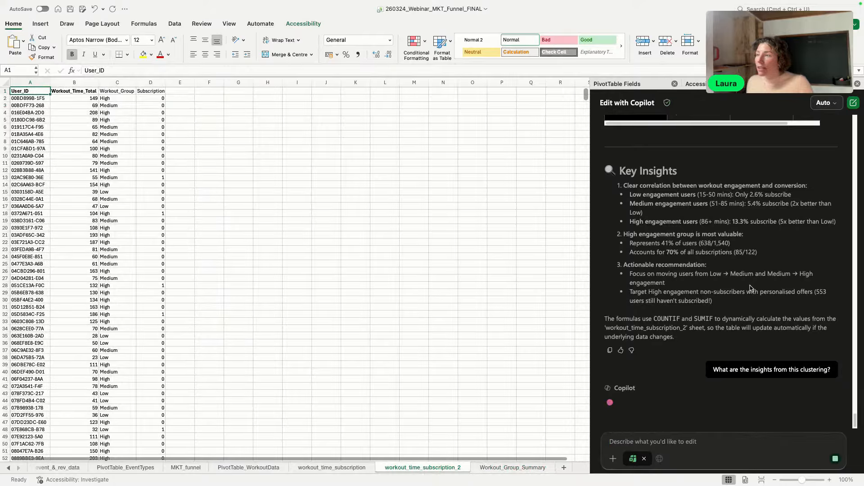
Step: Review the Copilot conversation from the initial Event_Type_all column prompt through to the answer about the clustering insights
scroll(751, 299, up, 15)
scroll(751, 299, up, 20)
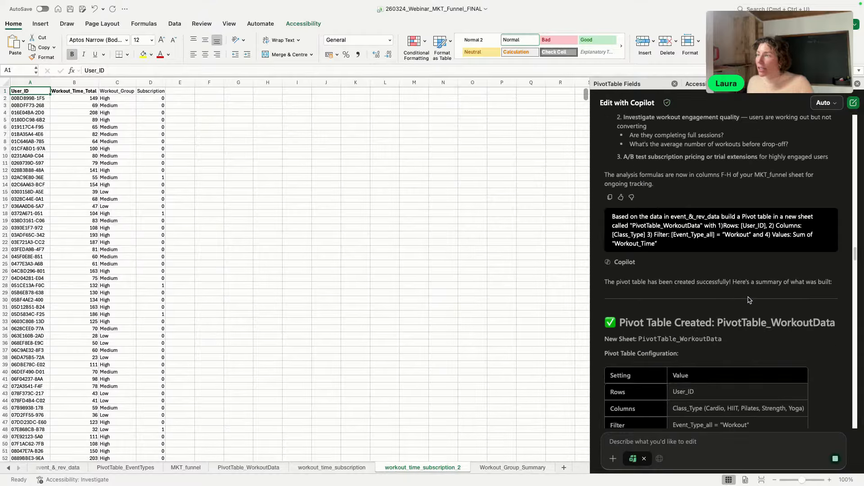
scroll(748, 300, up, 15)
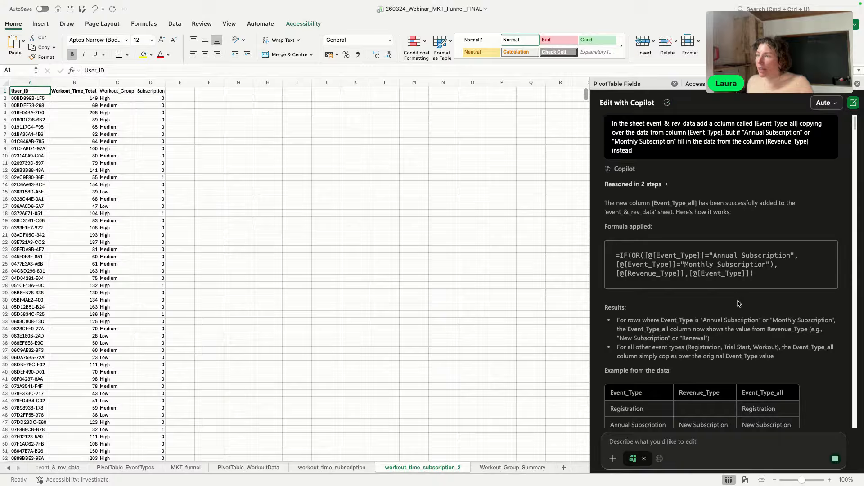
scroll(738, 304, down, 20)
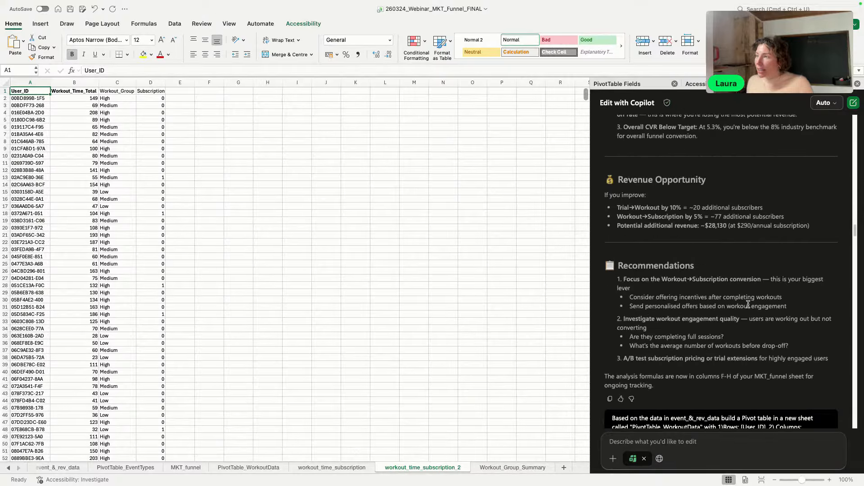
scroll(748, 305, down, 20)
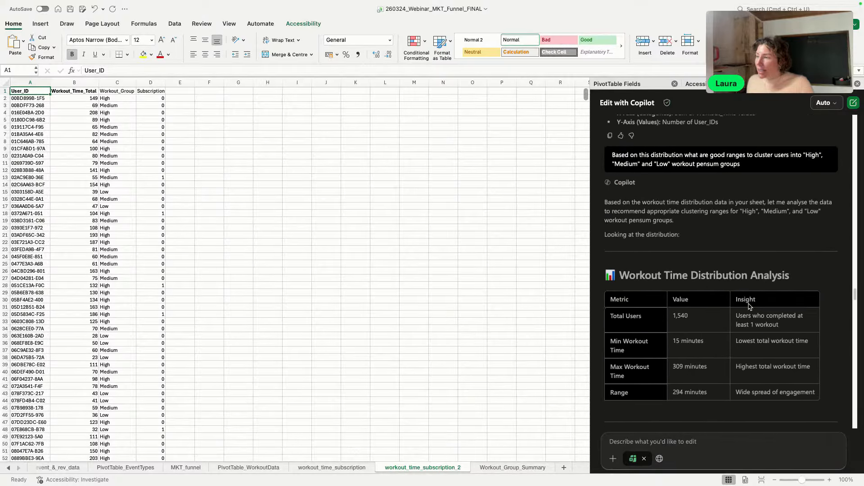
scroll(750, 306, down, 20)
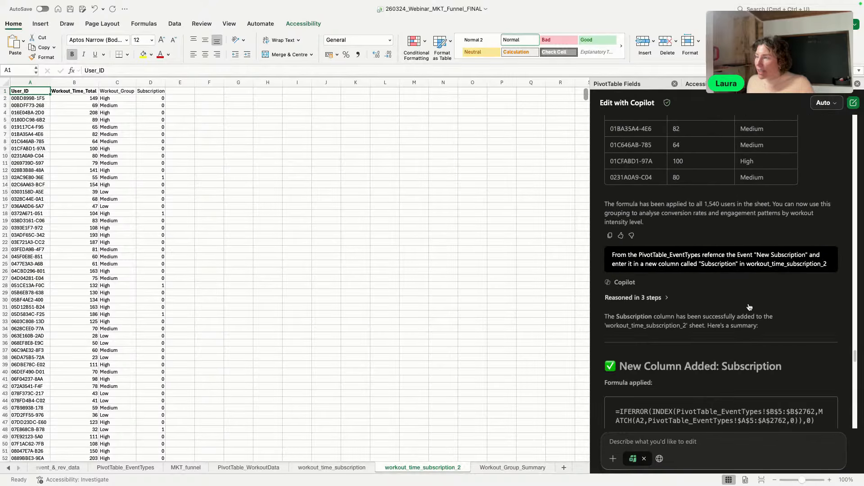
scroll(749, 307, down, 20)
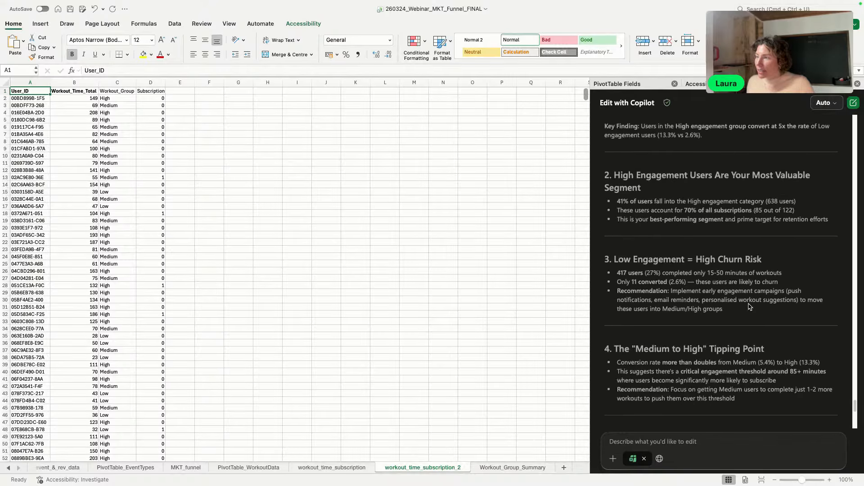
Step: Examine Copilot's clustering insights, including the workout time ranges and subscription rates per group, churn risk and the "Medium to High" tipping point
scroll(749, 307, down, 10)
scroll(749, 305, up, 20)
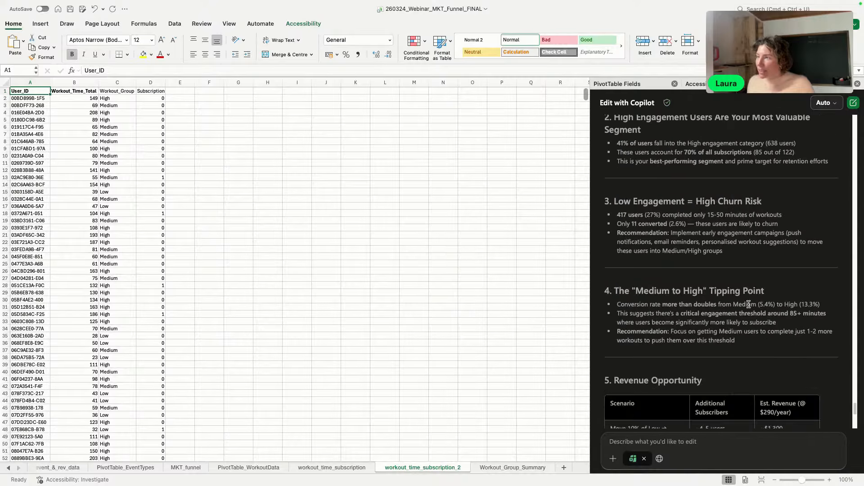
scroll(750, 308, down, 4)
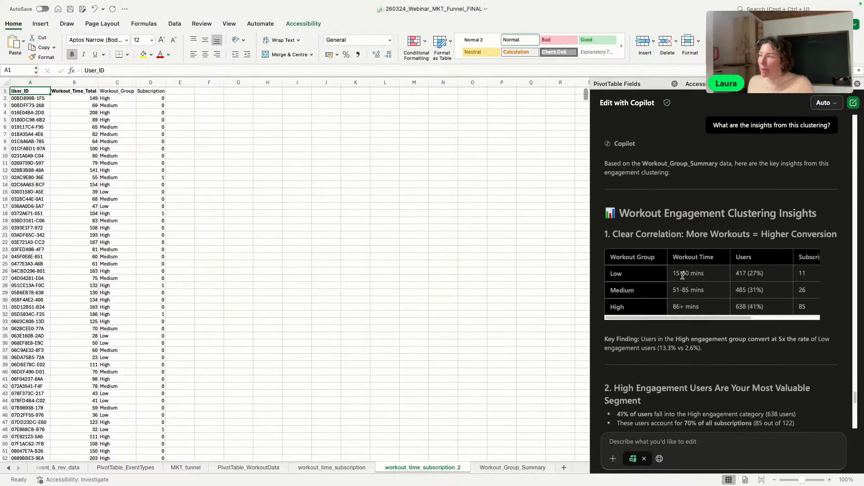
scroll(636, 245, down, 1)
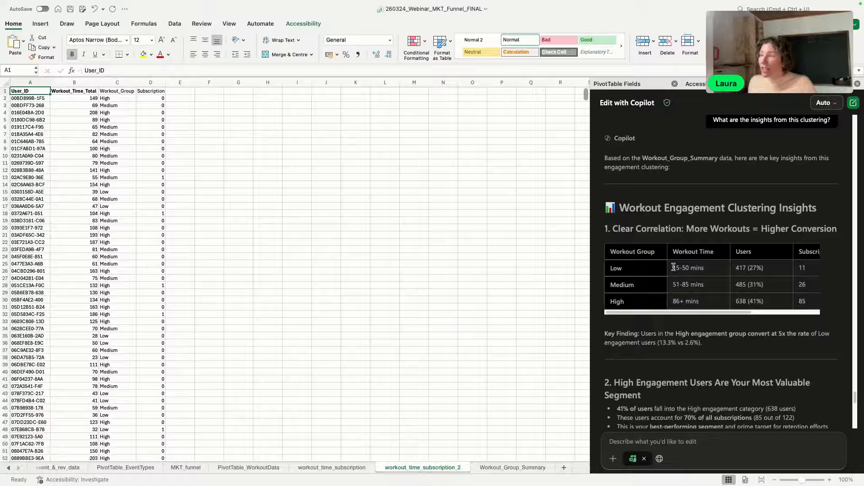
drag(680, 267, 712, 267)
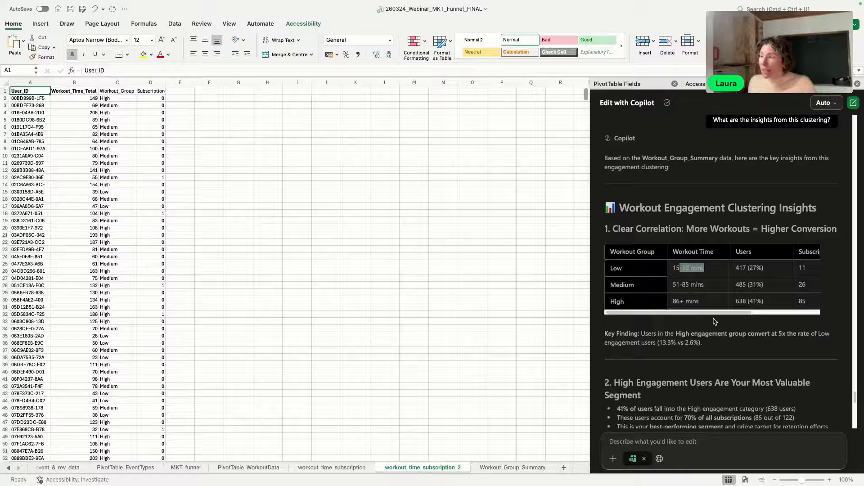
drag(712, 314, 732, 314)
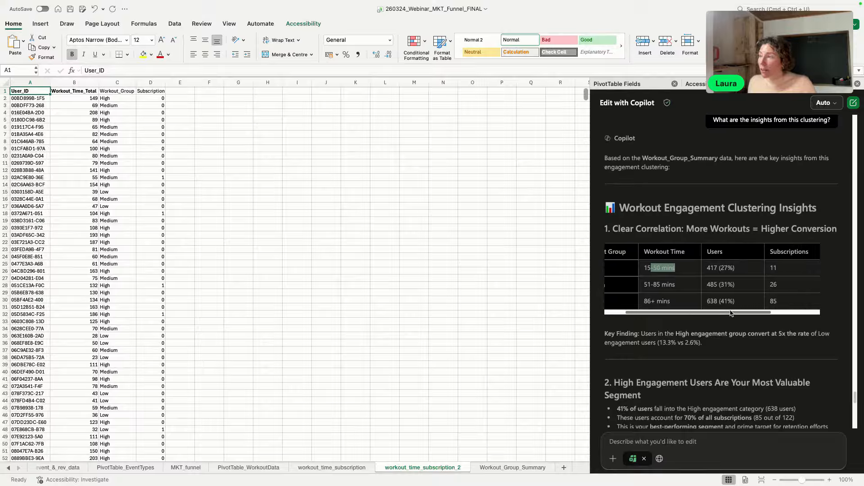
drag(669, 313, 726, 319)
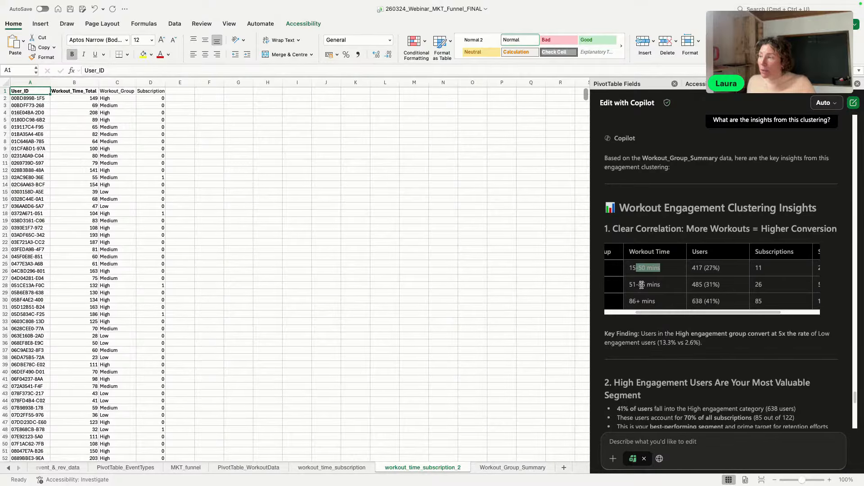
scroll(742, 288, right, 3)
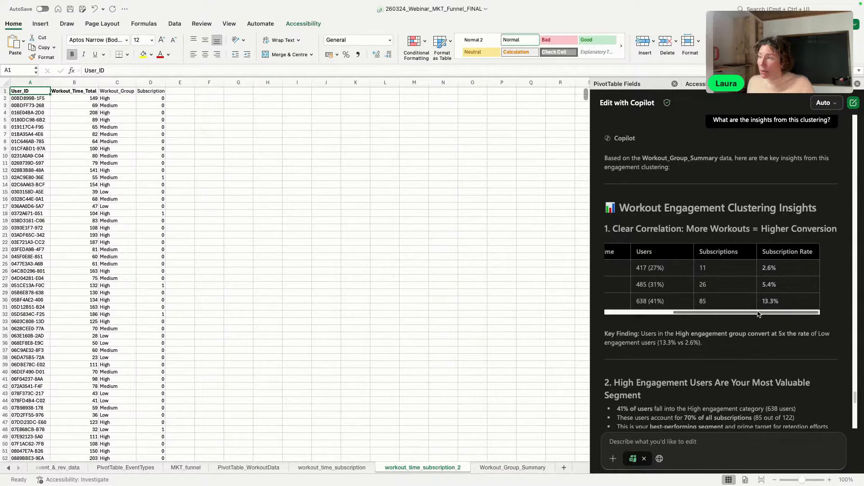
drag(758, 312, 690, 313)
scroll(699, 402, down, 4)
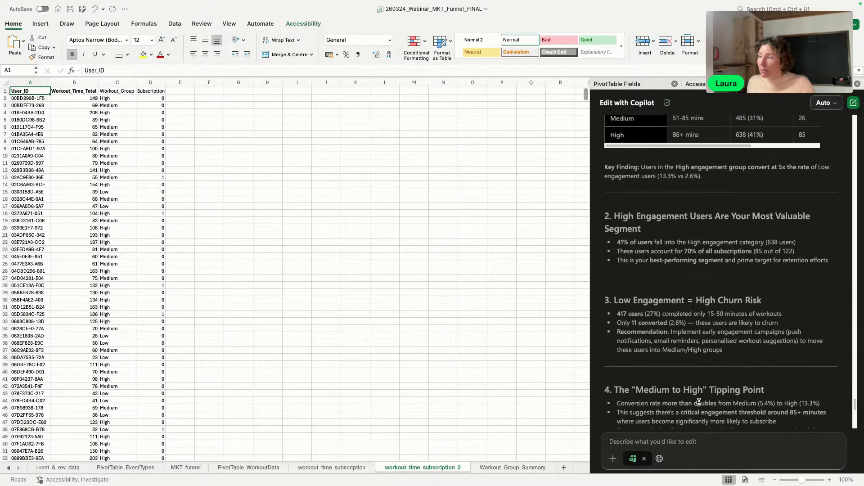
scroll(699, 401, down, 1)
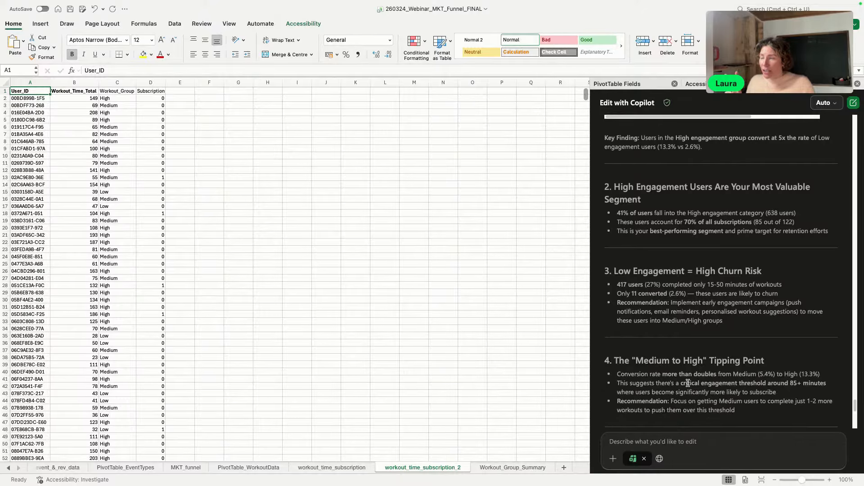
Step: Inspect the Workout stage in the Marketing Funnel Conversion Rates chart on the MKT_funnel sheet
click(190, 468)
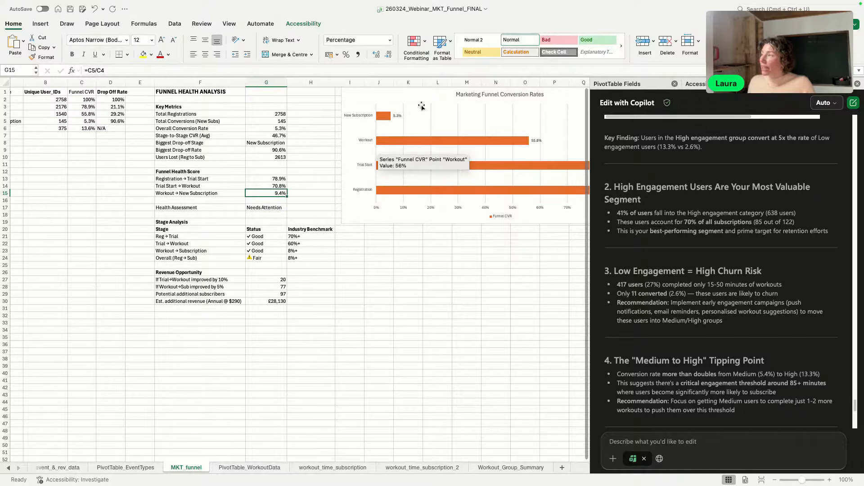
mouse_move(397, 145)
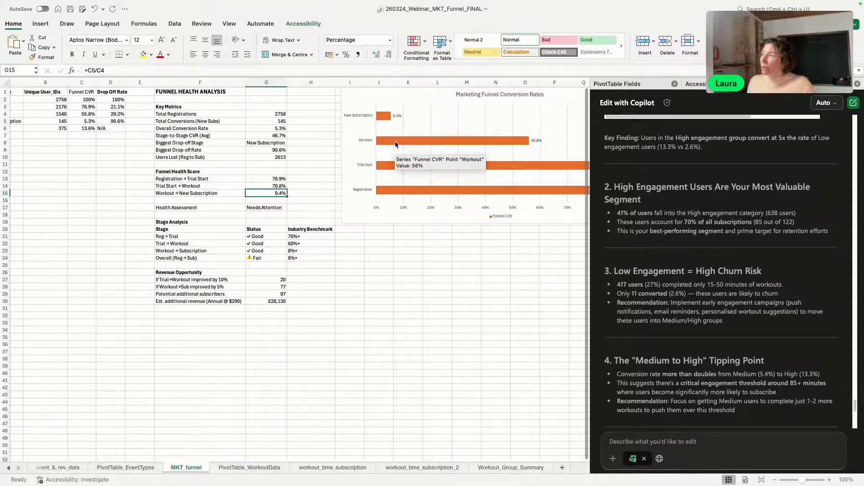